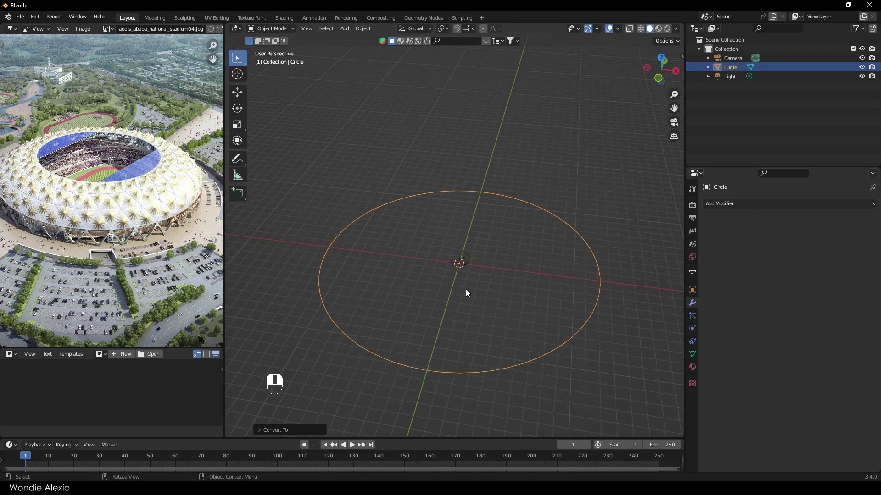
Fill the circle's closed outline with a single face.
key(Tab)
click(323, 264)
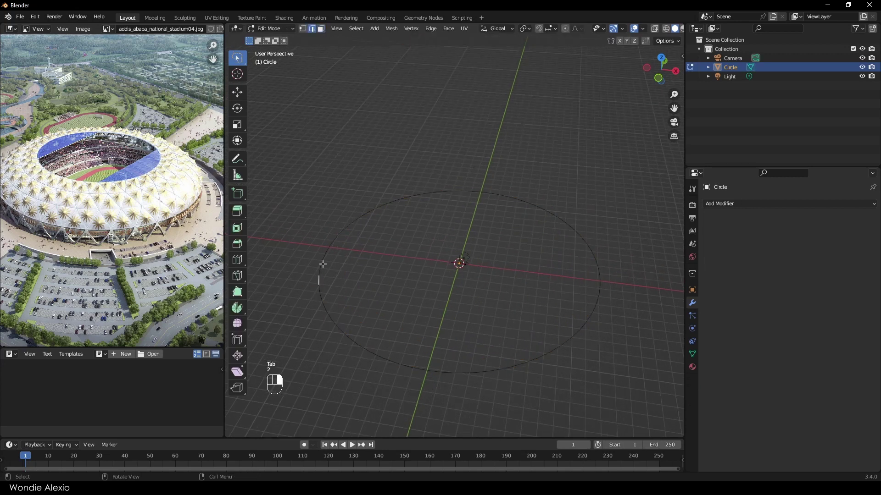
key(a)
key(f)
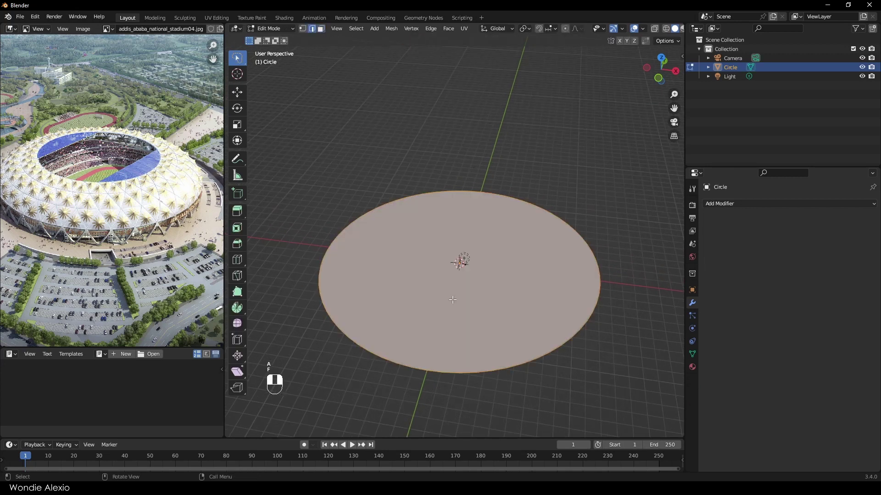
Inset the circular face by about 19.65 m and delete the inner face to leave a flat ring.
click(484, 312)
middle_drag(485, 312, 480, 324)
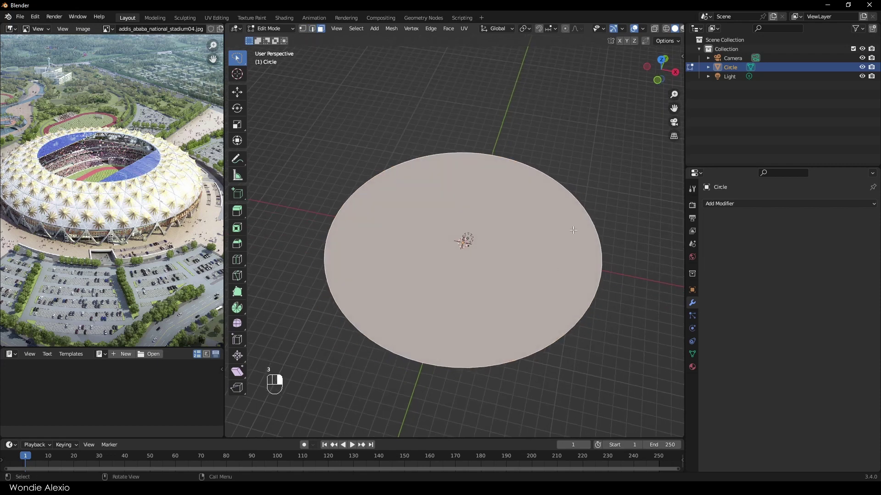
shift+right_click(617, 166)
key(i)
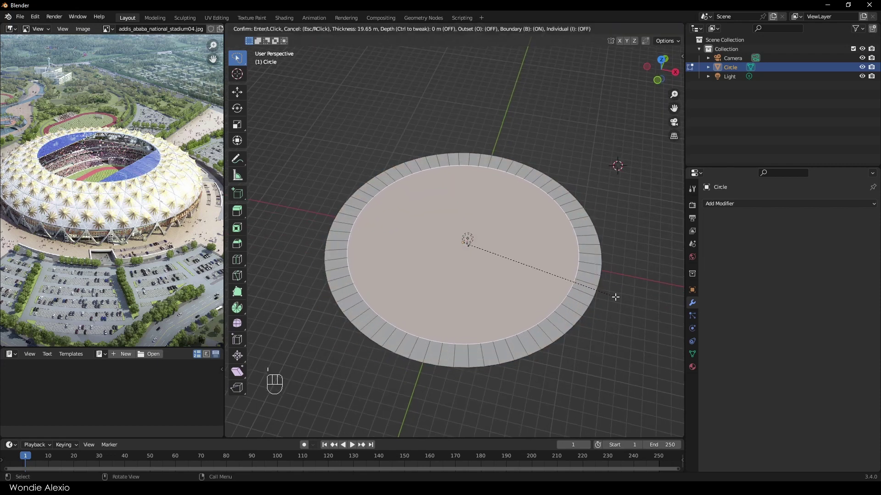
click(615, 297)
key(x)
click(615, 296)
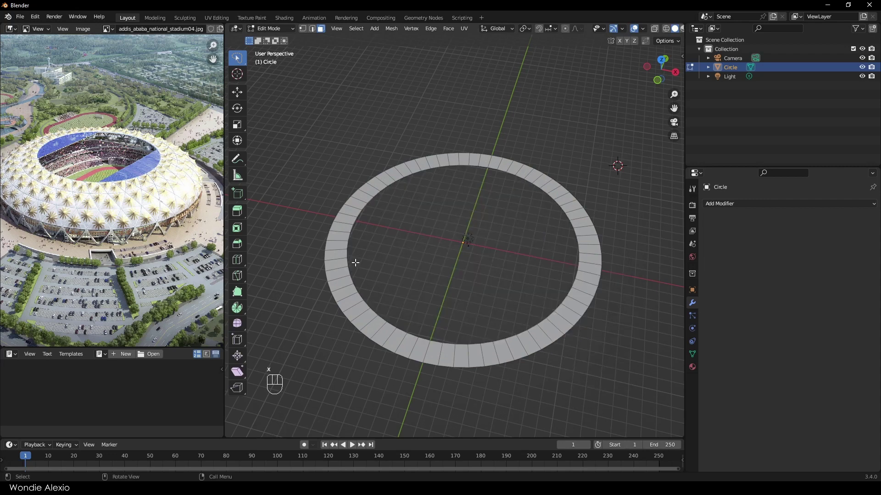
Checker-deselect the ring's face loop and triangulate the remaining selected faces with the Fixed Alternate quad method.
alt+click(338, 279)
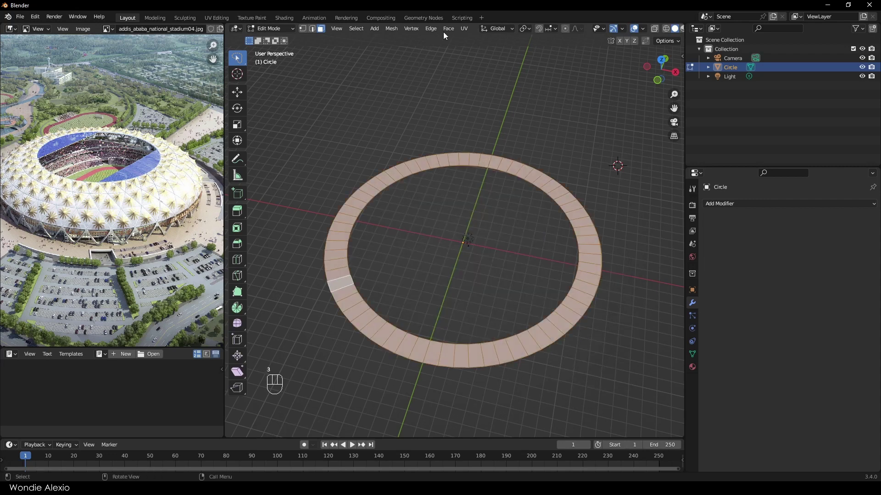
click(358, 28)
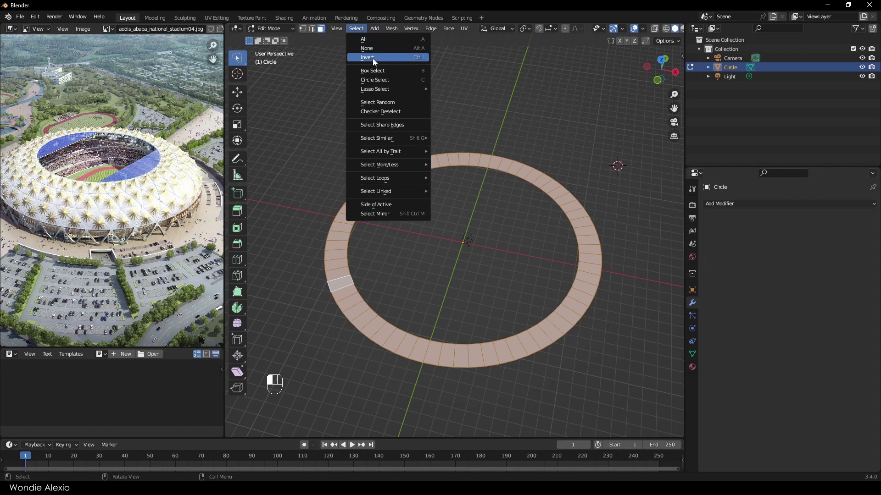
click(376, 112)
key(ctrl+t)
middle_drag(397, 299, 453, 289)
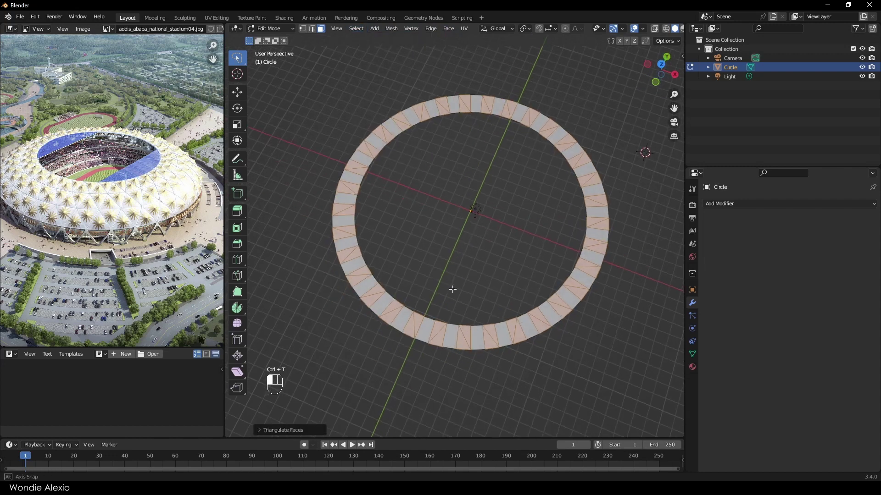
click(635, 29)
click(635, 30)
shift+middle_drag(455, 269, 404, 283)
click(290, 431)
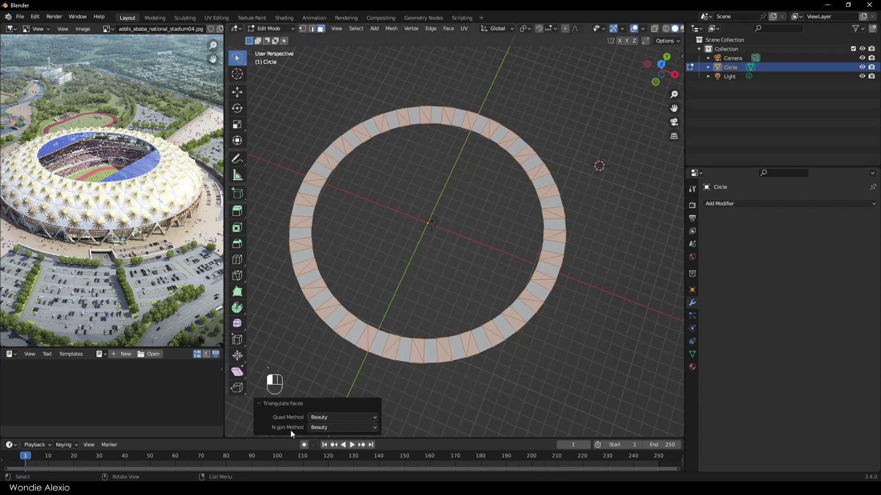
click(337, 417)
click(349, 386)
Invert the face selection and triangulate the ring's remaining quads with the Fixed quad method.
click(355, 28)
click(371, 59)
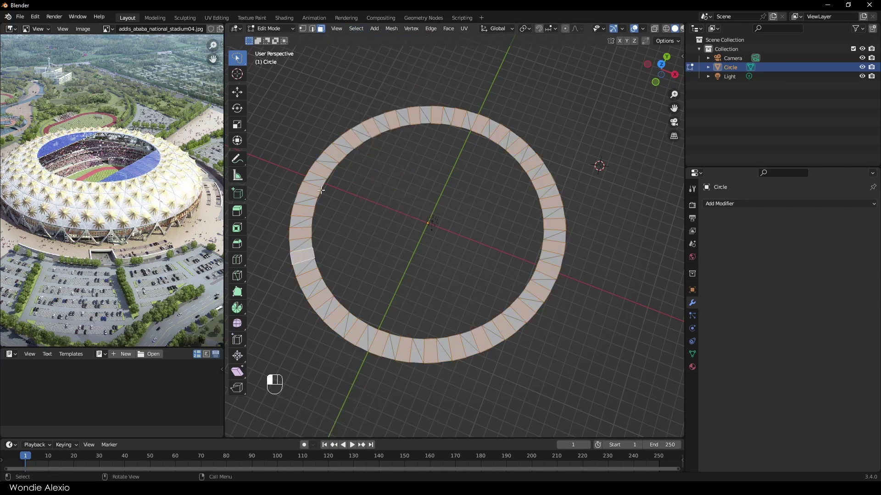
key(ctrl+t)
click(325, 418)
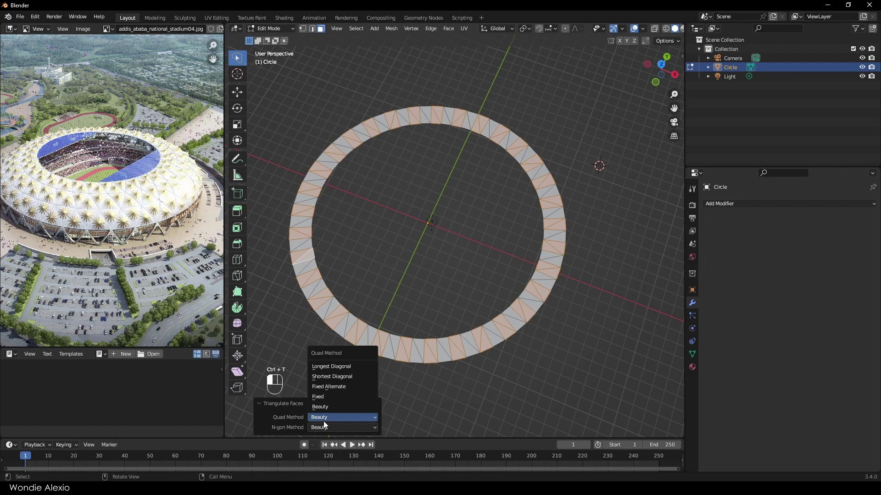
click(329, 394)
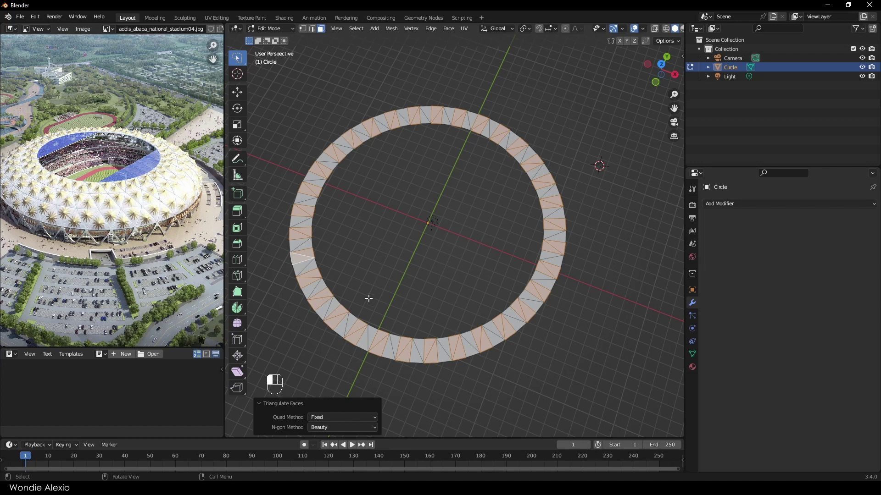
Extrude the ring's outer edge loop about 22.7 m downward along Z and scale it outward into a sloped band.
key(2)
alt+click(307, 307)
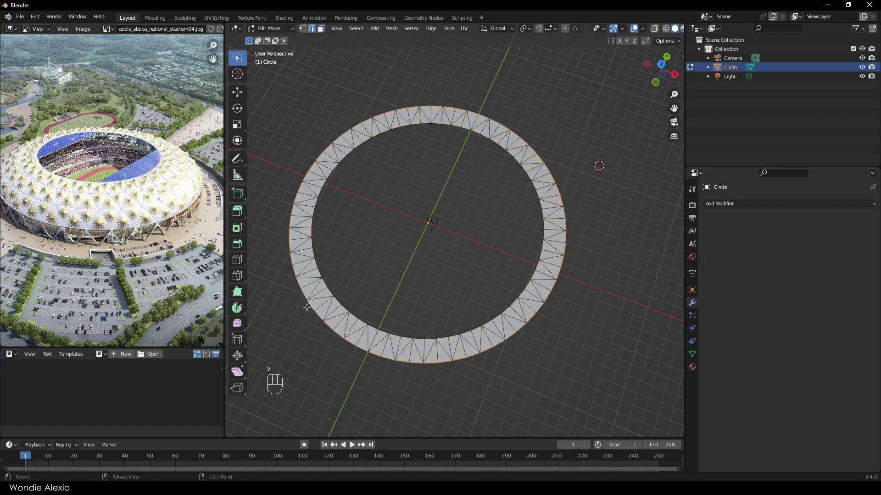
middle_drag(389, 240, 439, 274)
key(3)
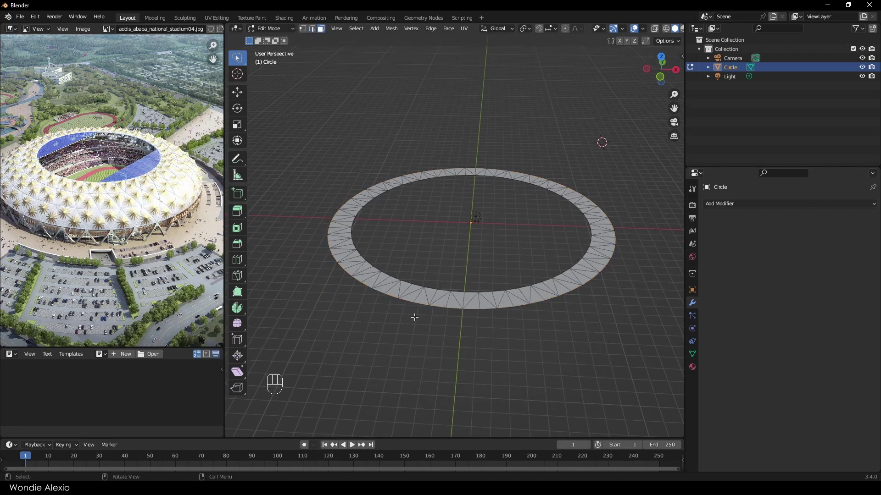
key(ctrl+z)
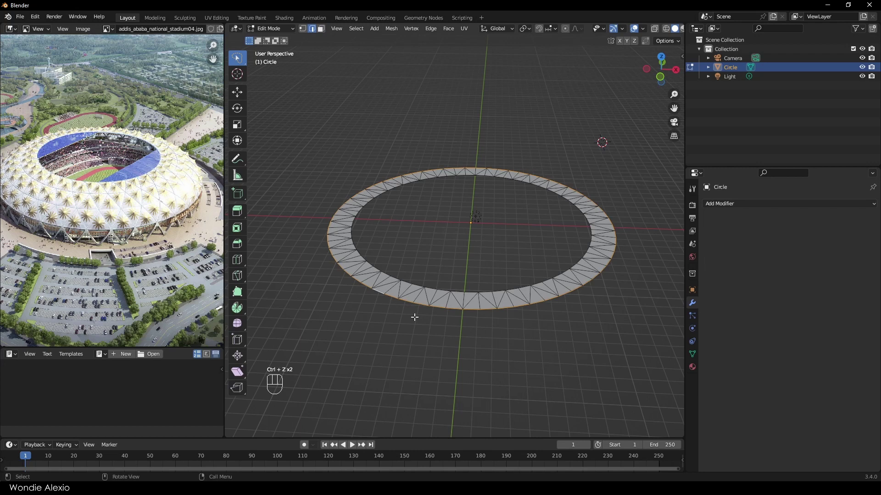
key(e)
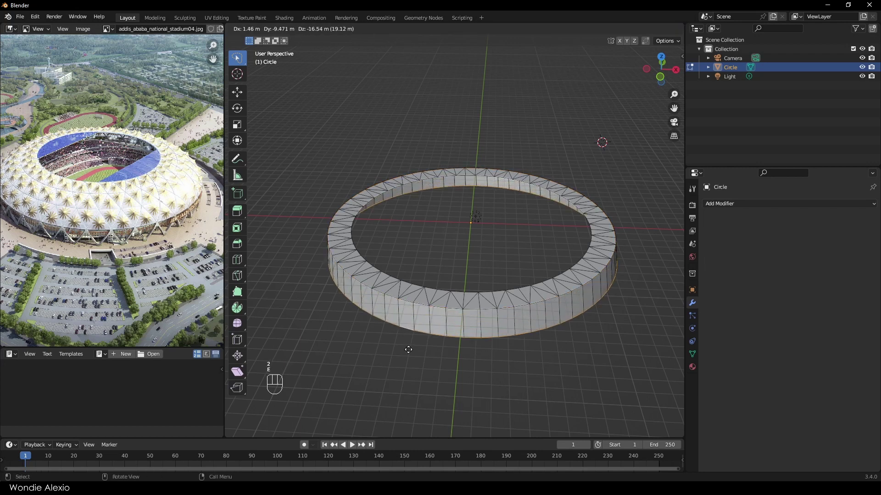
click(410, 350)
key(s)
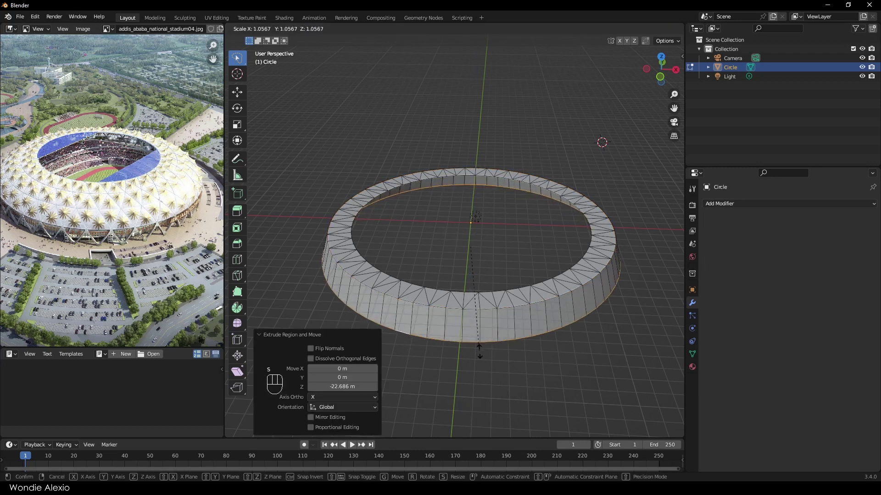
click(498, 317)
middle_drag(454, 315, 469, 298)
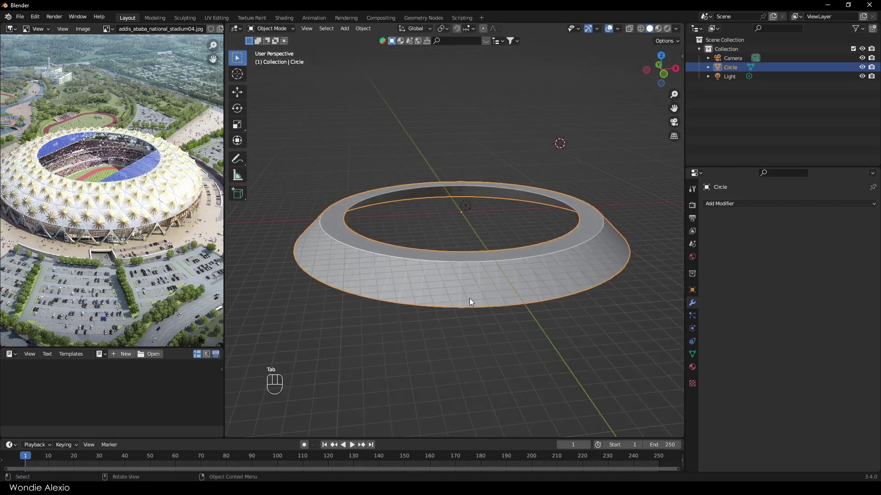
Raise the whole ring object along Z above the ground grid, keeping it selected.
key(Tab)
key(g)
key(z)
click(466, 221)
middle_drag(466, 221, 462, 273)
click(400, 234)
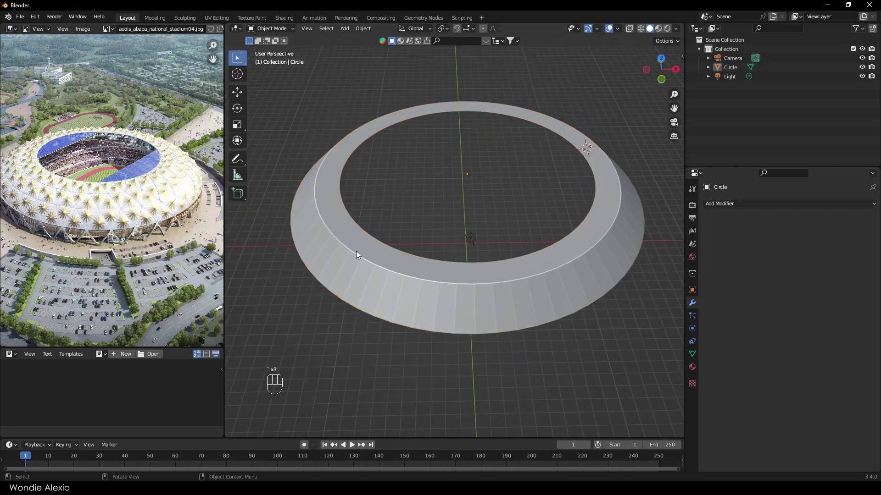
click(351, 255)
Checker-deselect the sloped band's face loop and triangulate the remaining selected faces with the Fixed quad method.
key(Tab)
middle_drag(349, 262, 376, 252)
key(3)
alt+click(359, 292)
middle_drag(359, 292, 380, 281)
shift+middle_drag(379, 282, 439, 292)
click(356, 28)
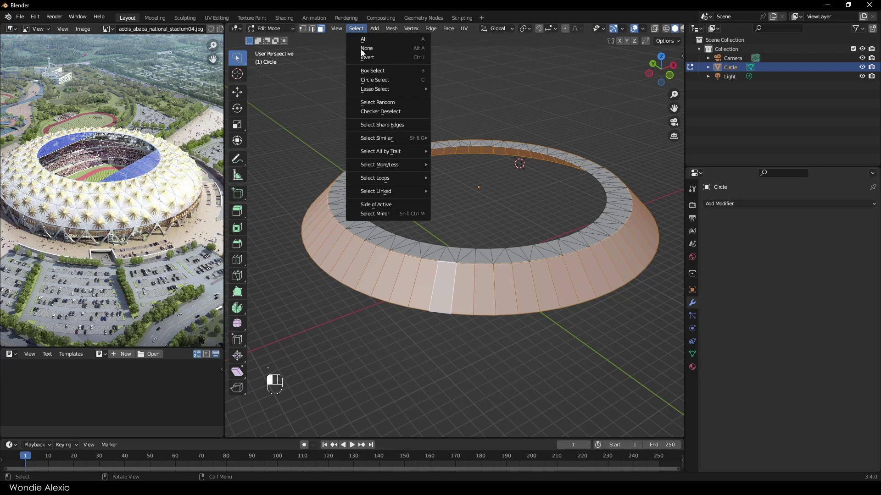
click(379, 111)
middle_drag(381, 137, 414, 285)
key(ctrl+t)
click(329, 417)
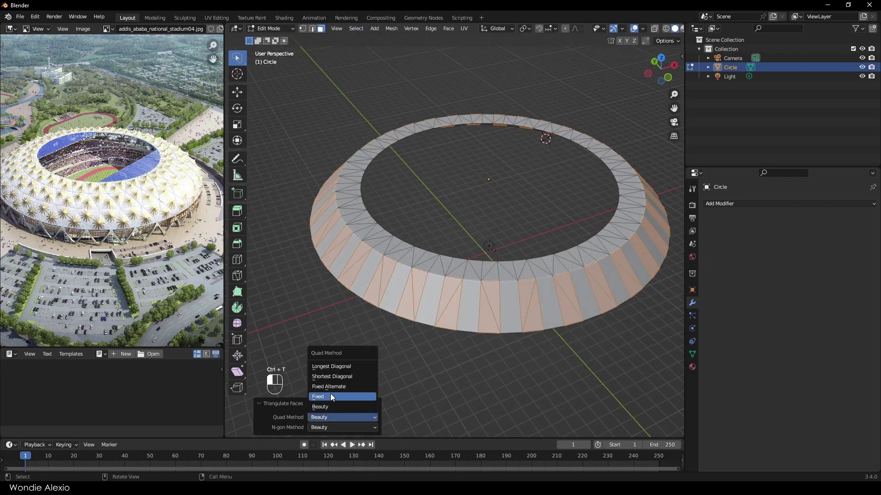
click(330, 393)
middle_drag(346, 313, 439, 305)
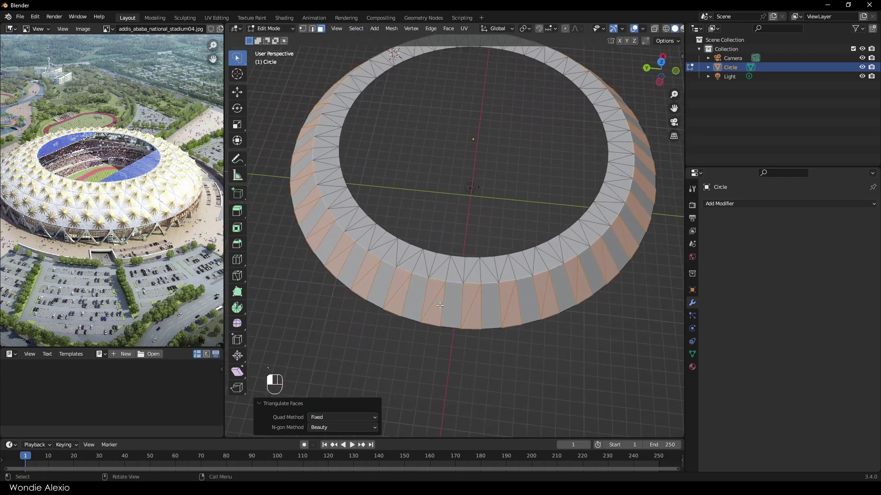
Change the quad method of the sloped band's triangulation to Fixed Alternate.
click(343, 417)
click(341, 407)
middle_drag(357, 302, 577, 292)
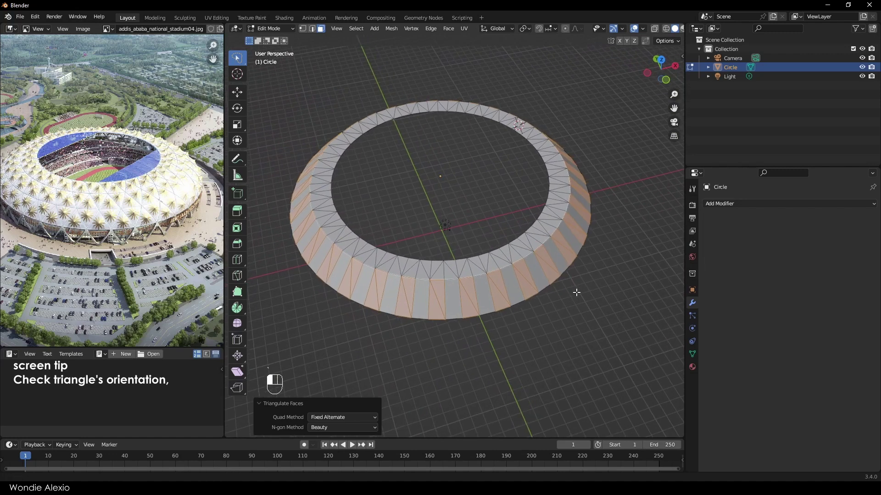
Invert the selection, lasso-deselect the flat upper ring in top view, and triangulate the sloped band's remaining quads with the Fixed method.
click(356, 28)
click(380, 57)
click(659, 60)
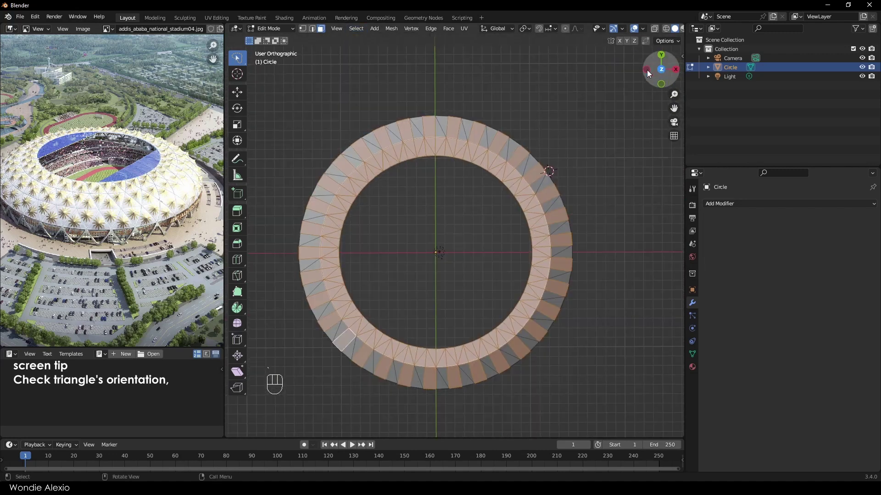
click(245, 62)
click(280, 117)
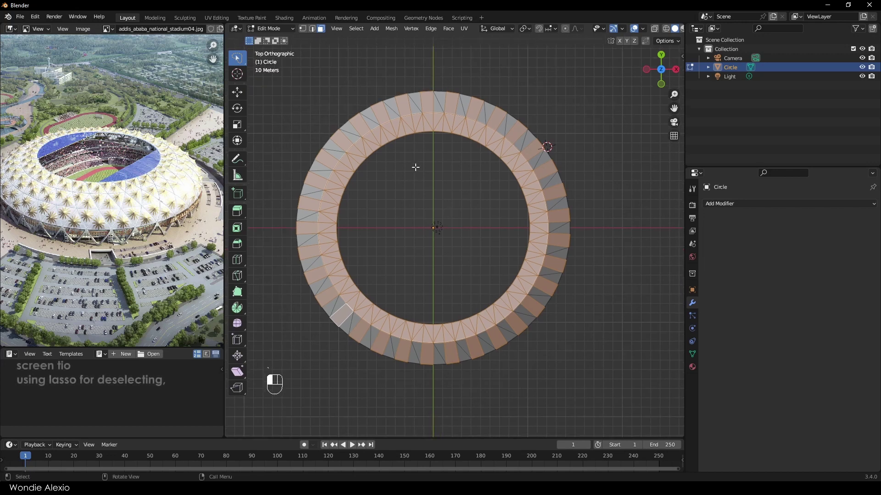
mouse_move(356, 208)
ctrl+mouse_down()
mouse_move(372, 142)
mouse_move(466, 123)
mouse_move(523, 202)
mouse_move(536, 264)
mouse_move(496, 310)
mouse_move(436, 340)
mouse_move(367, 321)
mouse_move(332, 279)
mouse_move(329, 198)
mouse_move(349, 207)
ctrl+mouse_up()
scroll(426, 246, up, 2)
key(ctrl+t)
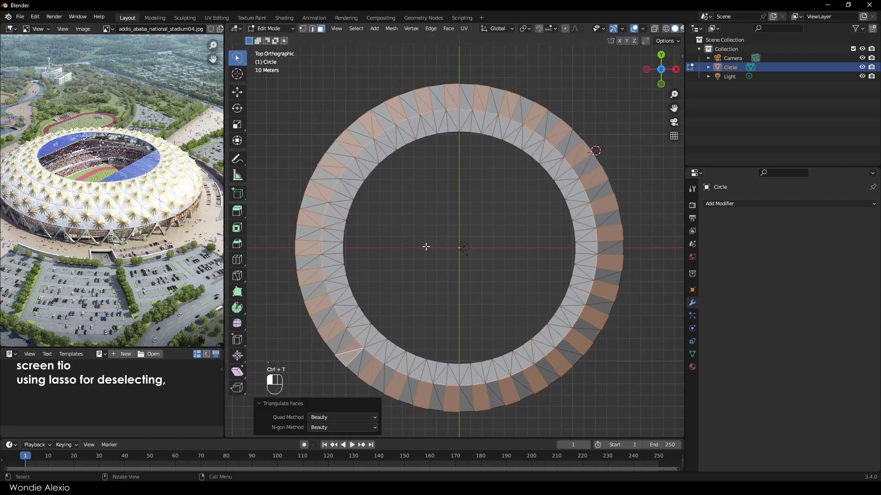
click(335, 420)
click(328, 398)
Examine the orientation of the triangles all around the sloped band from the top view.
scroll(436, 130, up, 1)
shift+middle_drag(436, 130, 378, 128)
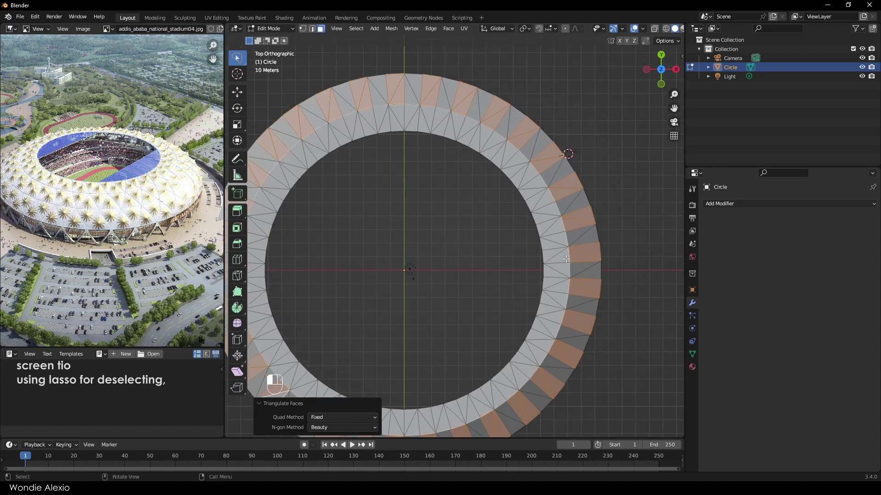
shift+middle_drag(480, 411, 553, 301)
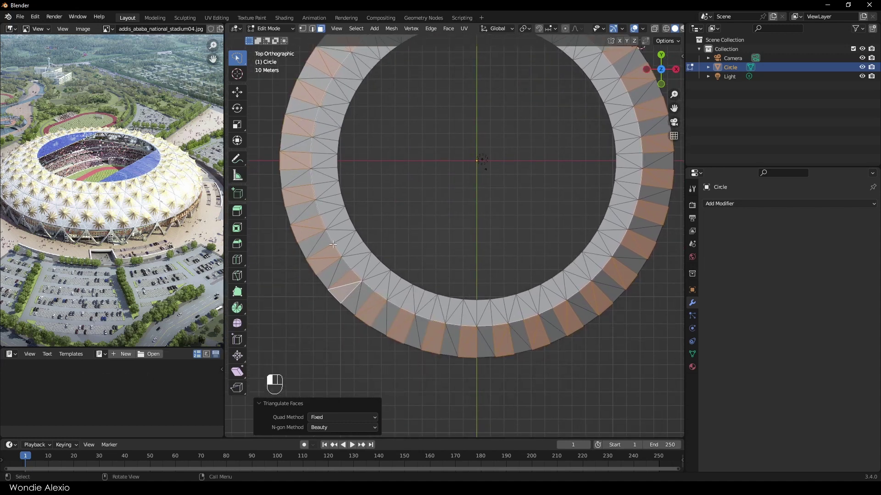
shift+middle_drag(332, 244, 333, 334)
shift+middle_drag(343, 167, 338, 214)
key(grave)
key(grave)
Extrude the sloped band's outer edge loop about 23.5 m downward along Z and scale it outward into a second band.
key(2)
alt+click(391, 119)
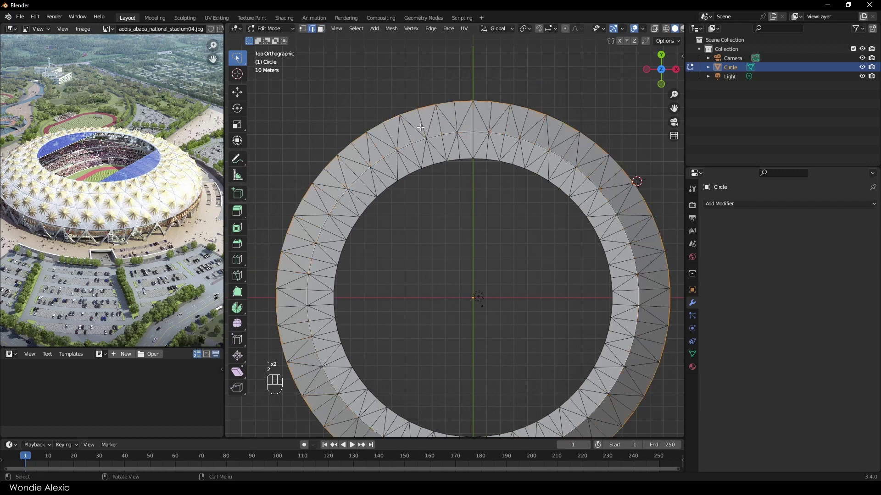
middle_drag(421, 128, 459, 193)
key(e)
key(z)
click(490, 259)
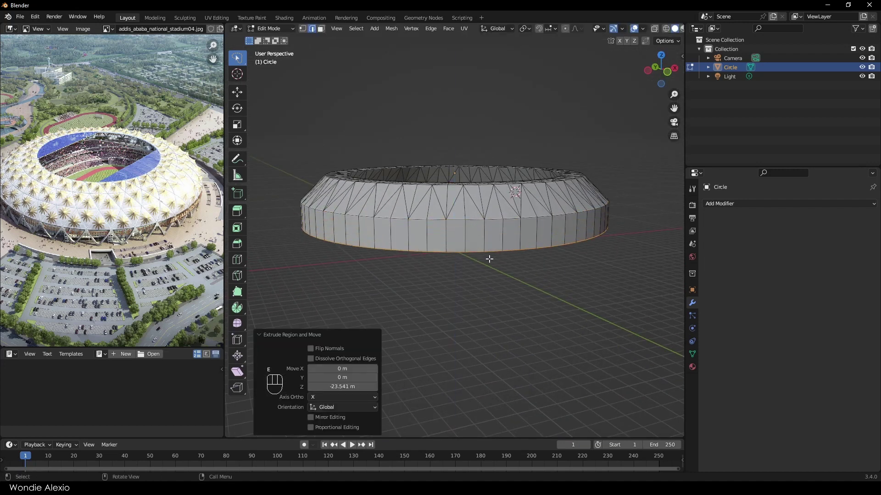
key(s)
click(500, 277)
Checker-deselect the second band's face loop and triangulate the remaining selected faces with the Fixed Alternate quad method.
key(3)
alt+click(482, 236)
click(661, 55)
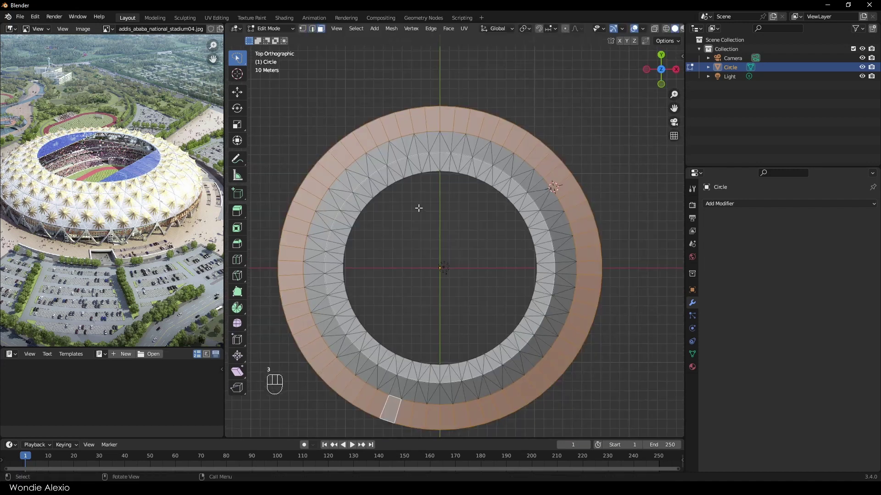
click(362, 30)
click(380, 109)
key(ctrl+t)
scroll(388, 144, up, 1)
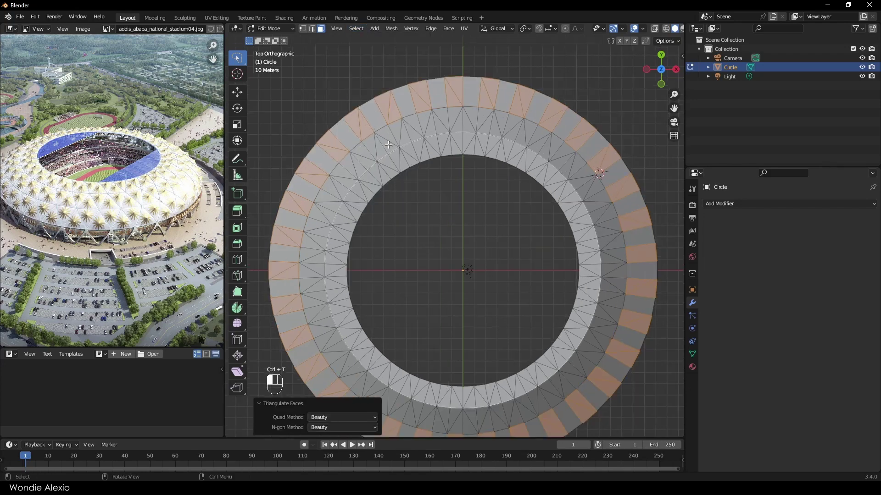
shift+middle_drag(388, 145, 394, 153)
click(331, 417)
click(329, 388)
shift+middle_drag(414, 344, 509, 282)
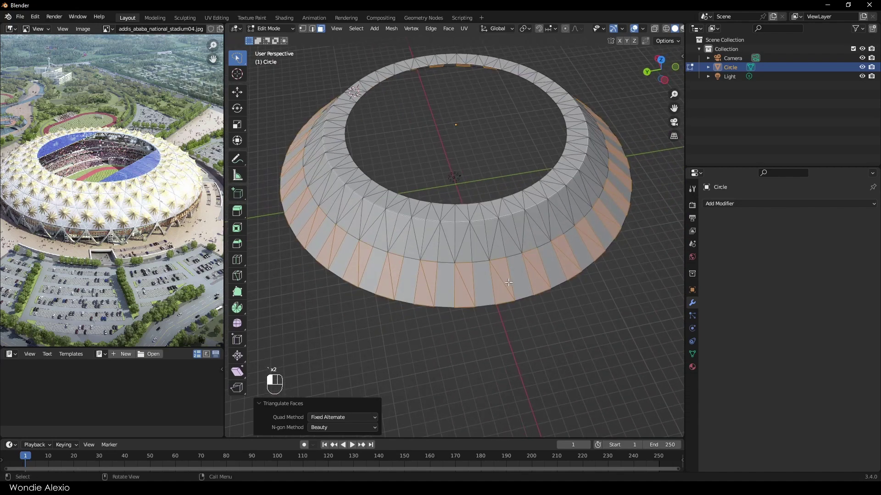
Invert the selection, lasso-deselect the upper faces in top view, and triangulate the second band's remaining quads with the Fixed method.
click(359, 28)
click(376, 112)
middle_drag(376, 112, 362, 190)
mouse_move(361, 191)
ctrl+right_down()
mouse_move(403, 126)
mouse_move(504, 128)
mouse_move(571, 248)
mouse_move(510, 352)
mouse_move(383, 342)
mouse_move(332, 273)
ctrl+right_up()
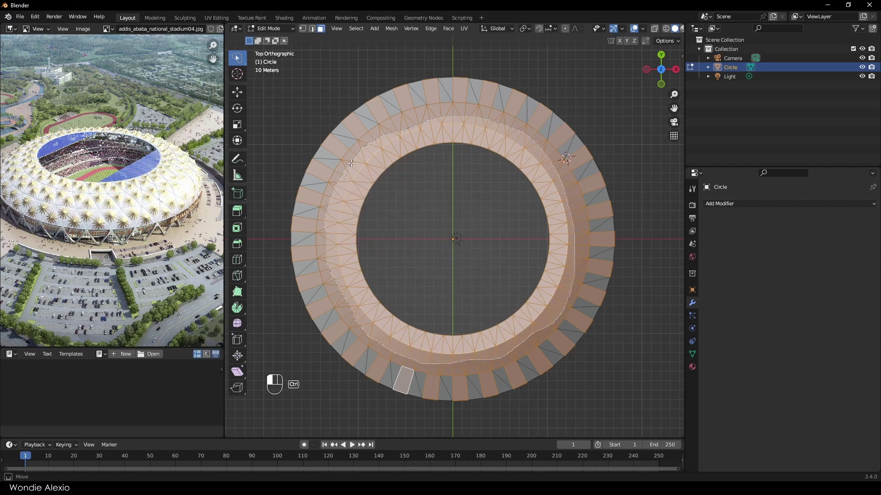
ctrl+right_drag(351, 163, 358, 156)
middle_drag(432, 194, 448, 169)
key(ctrl+t)
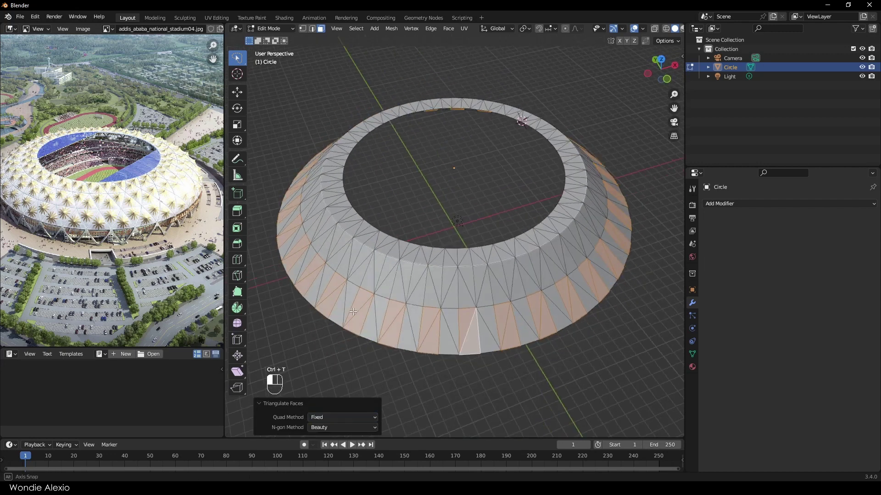
Extrude the second band's outer edge loop downward along Z and scale it outward into a third band.
middle_drag(353, 312, 456, 287)
scroll(408, 270, down, 2)
key(a)
key(e)
key(z)
click(461, 289)
key(s)
click(517, 232)
Checker-deselect the third band's face loop and triangulate the remaining selected faces with the Fixed quad method.
key(3)
alt+click(478, 243)
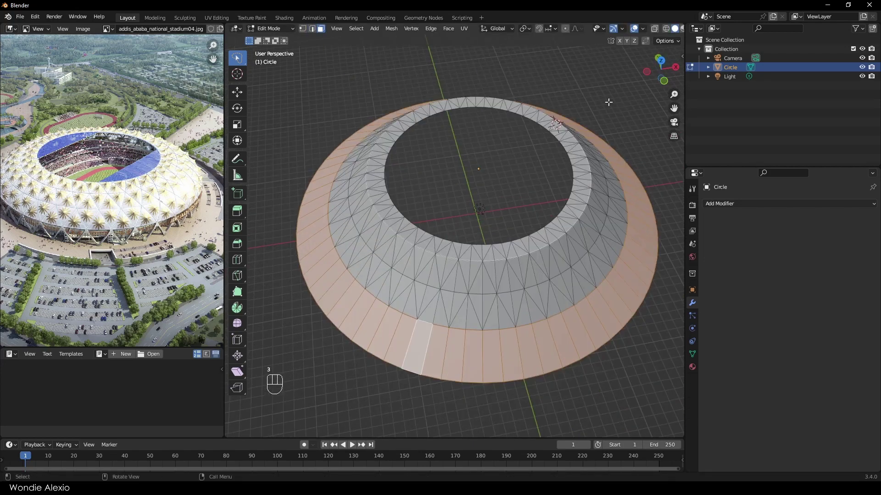
click(363, 29)
click(374, 108)
middle_drag(459, 105, 500, 133)
key(ctrl+t)
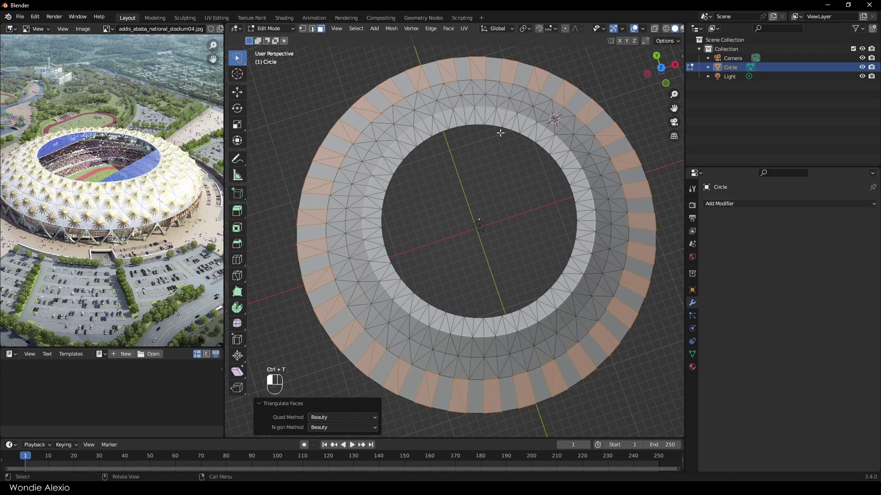
click(343, 417)
click(333, 401)
Invert the selection, lasso-deselect the upper faces in top view, and triangulate the third band's remaining quads with the Fixed Alternate method.
middle_drag(387, 261, 581, 304)
click(357, 29)
click(365, 56)
click(661, 58)
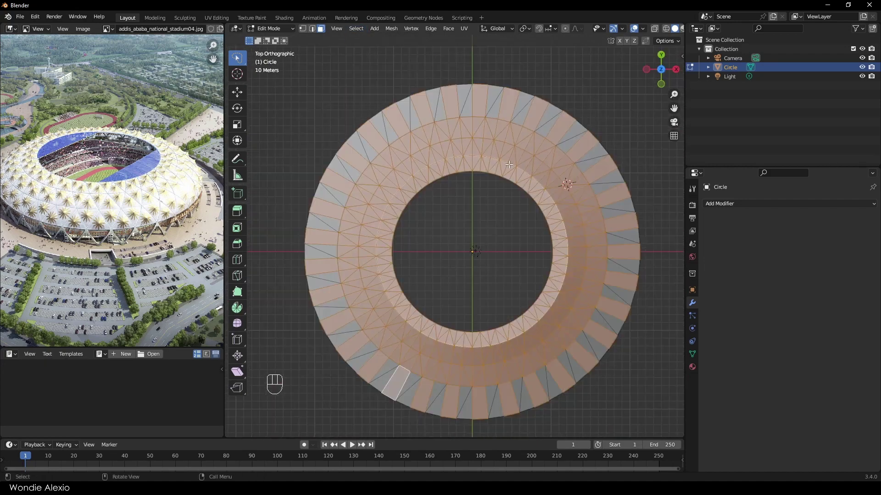
mouse_move(367, 198)
ctrl+right_down()
mouse_move(477, 131)
mouse_move(574, 192)
mouse_move(584, 303)
mouse_move(473, 383)
mouse_move(385, 357)
mouse_move(353, 257)
mouse_move(367, 202)
ctrl+right_up()
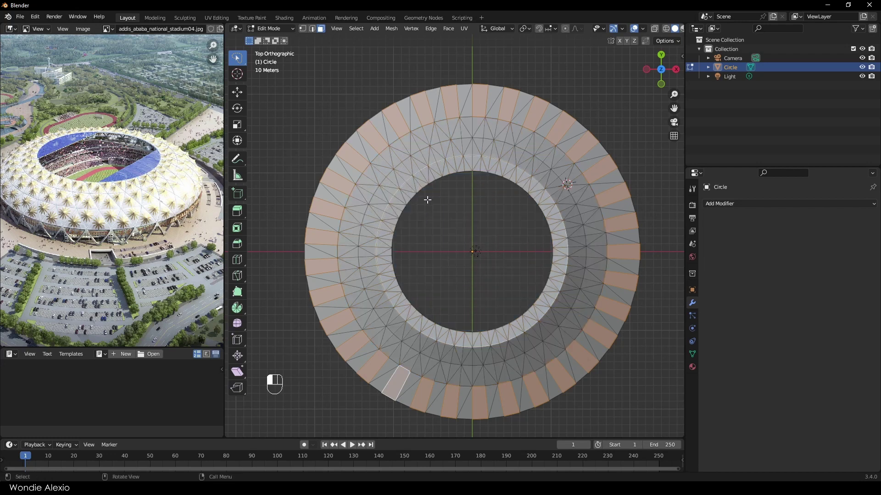
middle_drag(427, 200, 436, 271)
key(ctrl+t)
click(321, 417)
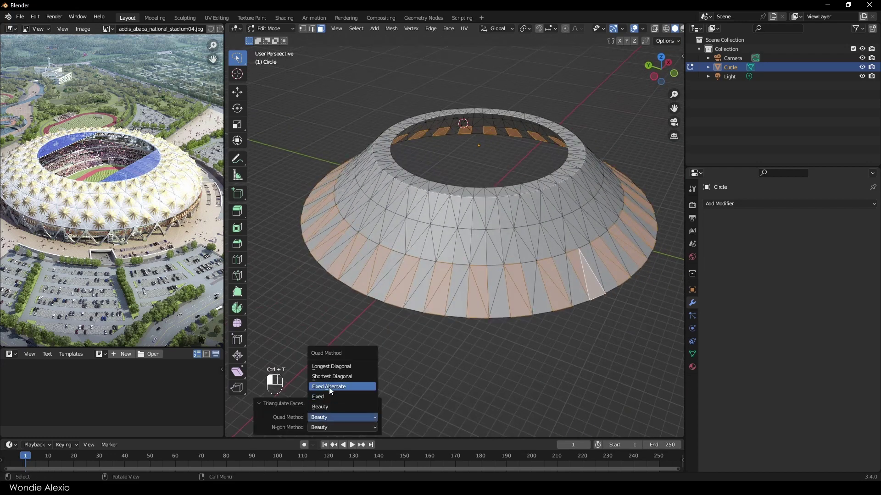
click(329, 387)
Check the triangulated shell and save the file as Stadium.blend.
middle_drag(349, 376, 472, 355)
key(Tab)
key(Tab)
middle_drag(405, 282, 438, 244)
scroll(438, 244, up, 1)
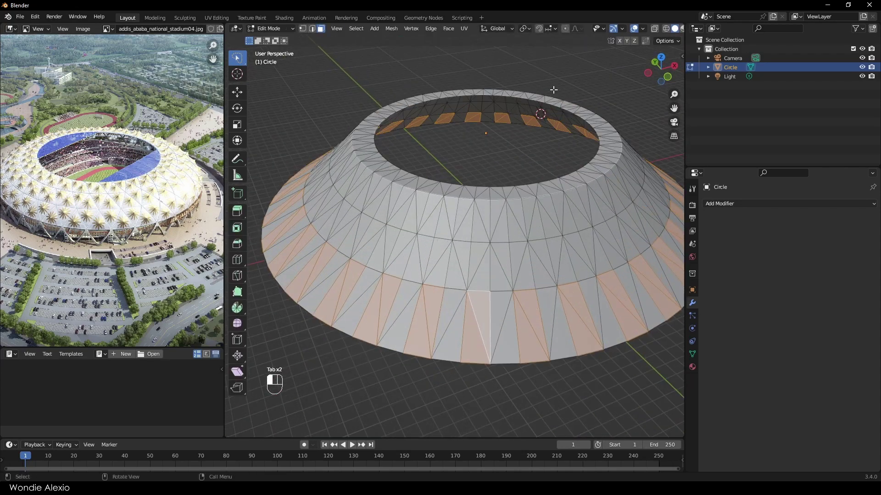
key(KP_7)
scroll(473, 204, down, 2)
scroll(418, 202, up, 1)
key(ctrl+s)
Circle-select the vertex ring between the second and third bands in wireframe top view and scale it outward by 1.036.
key(z)
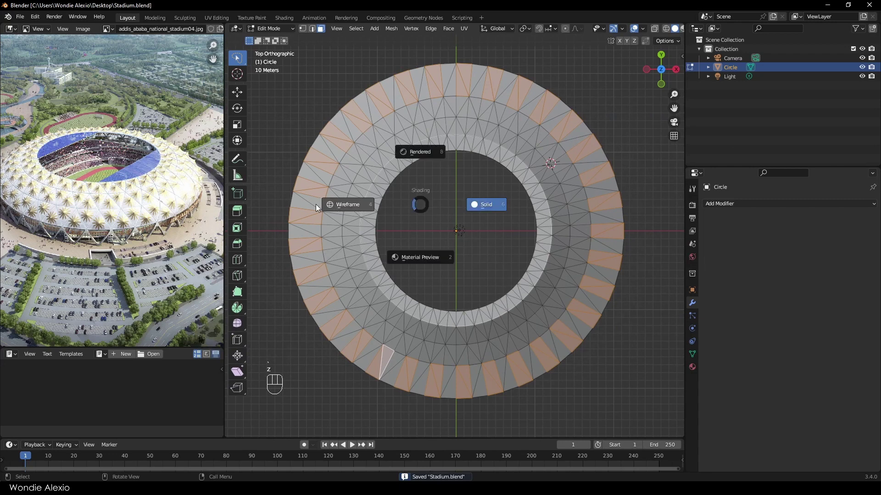
click(315, 204)
shift+middle_drag(321, 205, 334, 227)
key(1)
key(alt+a)
key(c)
mouse_move(357, 153)
mouse_down()
mouse_move(455, 122)
mouse_move(588, 198)
mouse_move(559, 350)
mouse_move(385, 363)
mouse_move(343, 193)
mouse_up()
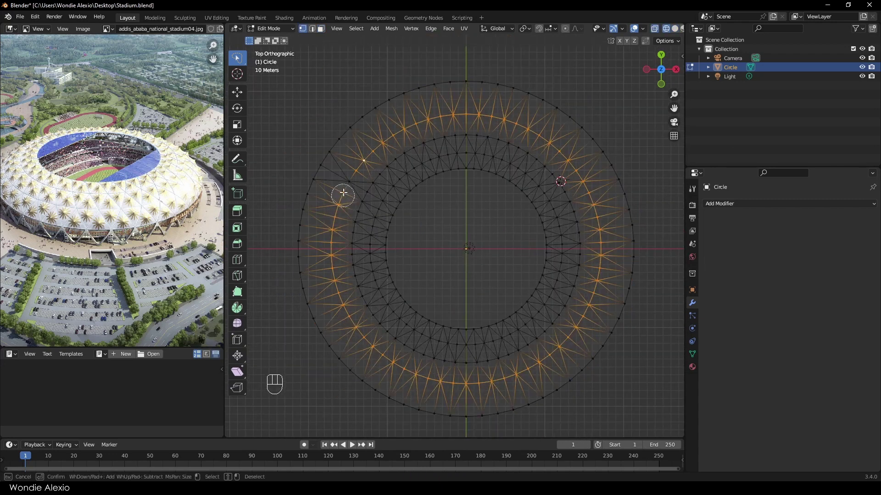
right_click(460, 186)
key(s)
click(568, 289)
key(shift+z)
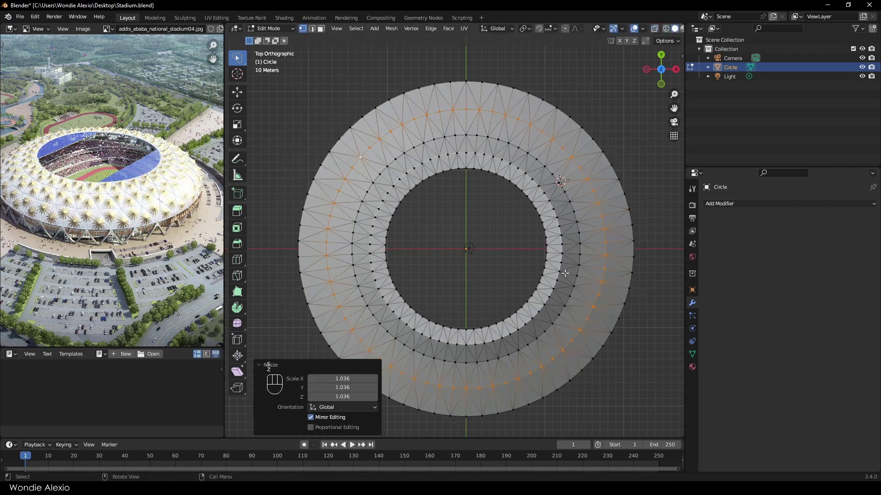
Circle-select the middle vertex ring, at the second band's inner edge, and scale it slightly outward.
shift+middle_drag(565, 274, 548, 255)
key(alt+a)
key(c)
drag(385, 138, 446, 120)
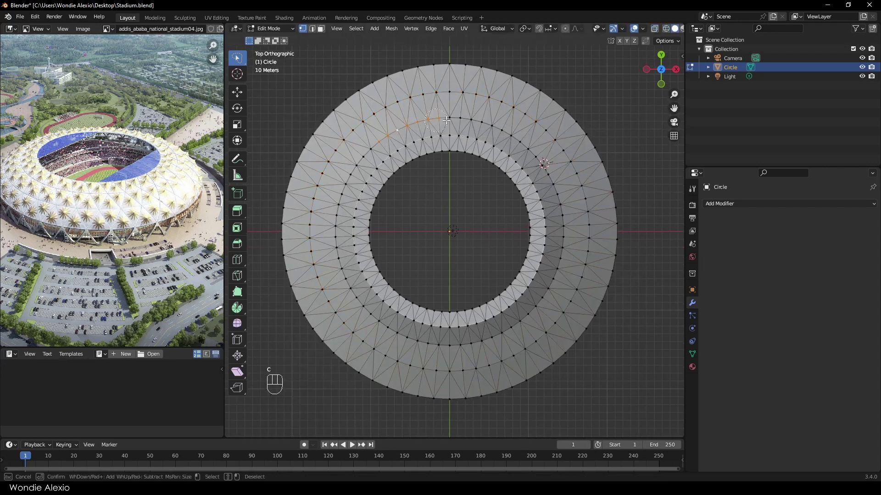
mouse_move(563, 209)
mouse_down()
mouse_move(518, 326)
mouse_move(374, 326)
mouse_up()
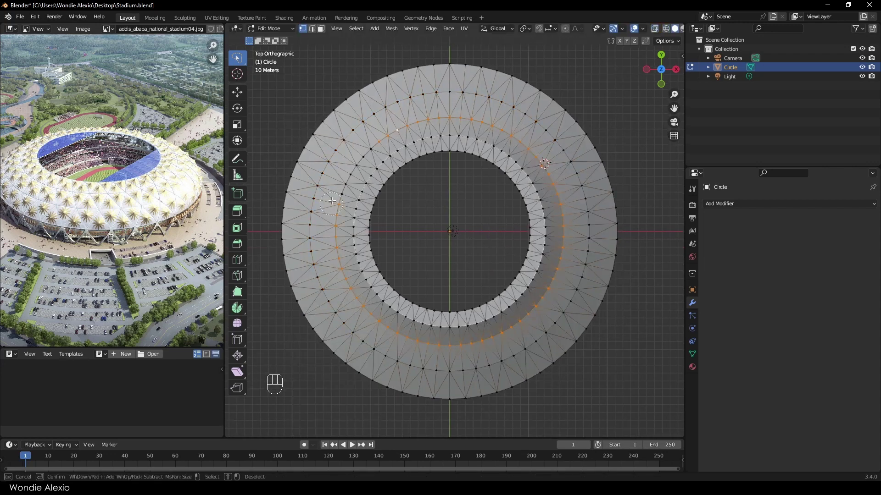
key(Escape)
key(s)
click(534, 213)
Select the innermost edge loop around the opening and scale it slightly inward.
scroll(543, 209, up, 1)
alt+click(411, 152)
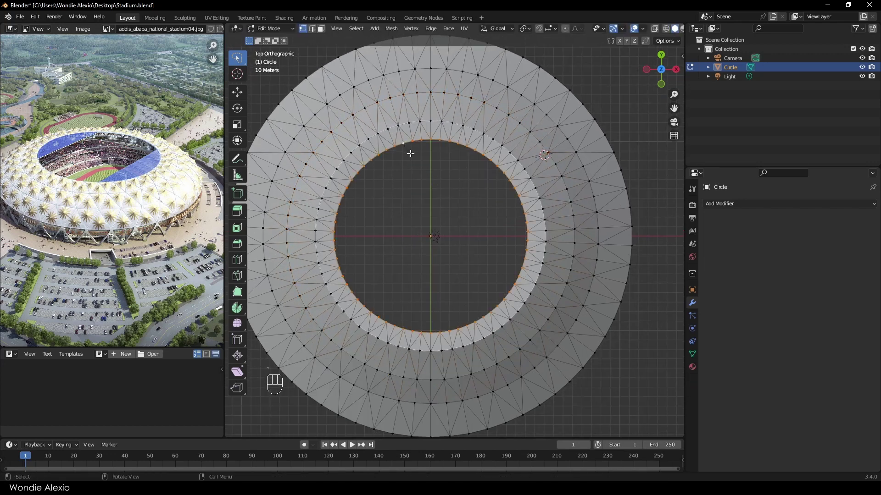
key(s)
click(591, 257)
Circle-select the second vertex ring from the opening and scale it slightly outward.
key(alt+a)
key(c)
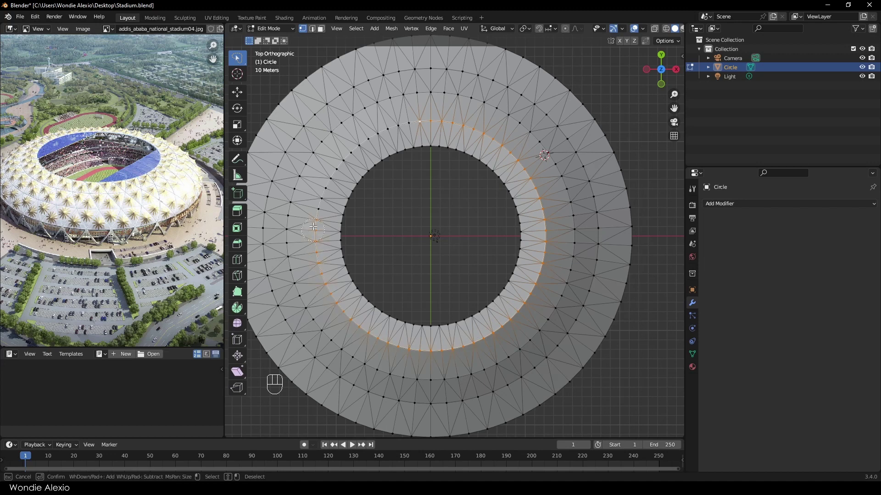
key(Escape)
key(s)
click(455, 307)
Select the edge loop around the flat top ring's outer edge and lower it along Z to round the shell.
middle_drag(455, 307, 527, 278)
alt+click(420, 226)
alt+click(371, 235)
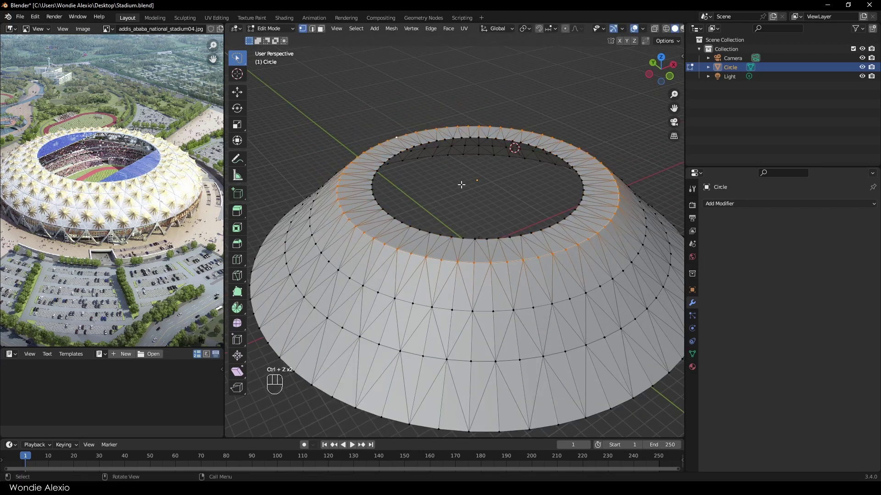
key(g)
key(z)
click(467, 209)
key(Tab)
key(Tab)
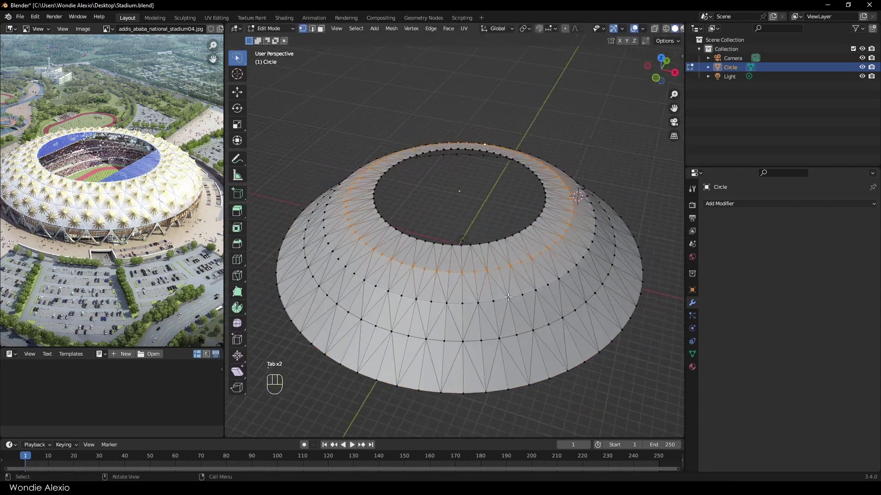
Enlarge the 3D viewport by narrowing the properties area and reducing the timeline's height.
key(grave)
middle_drag(422, 215, 389, 241)
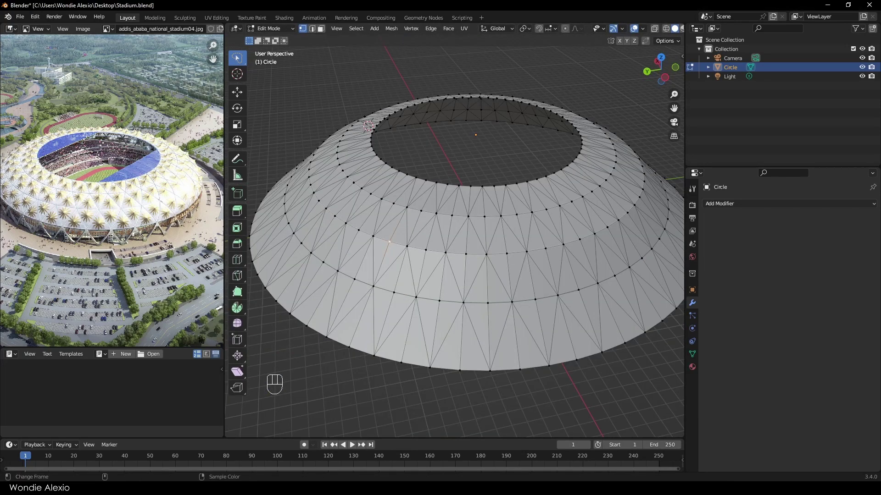
drag(685, 266, 747, 266)
drag(493, 438, 493, 460)
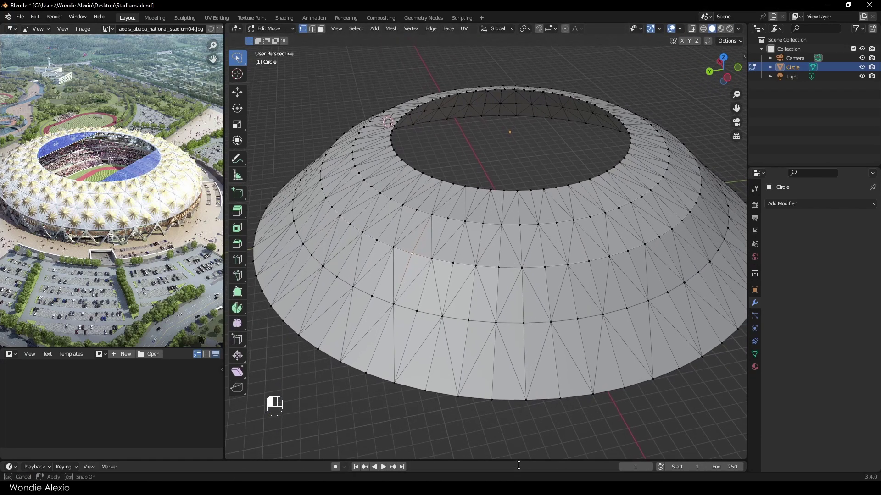
middle_drag(492, 323, 410, 317)
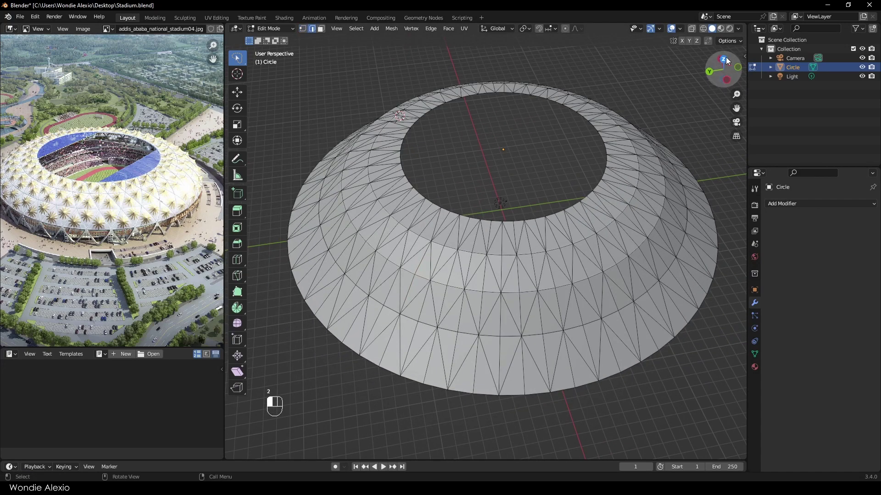
Select the redundant diagonal edges crossing all bands around the shell's +Y side in top view and dissolve them.
click(724, 59)
key(2)
key(2)
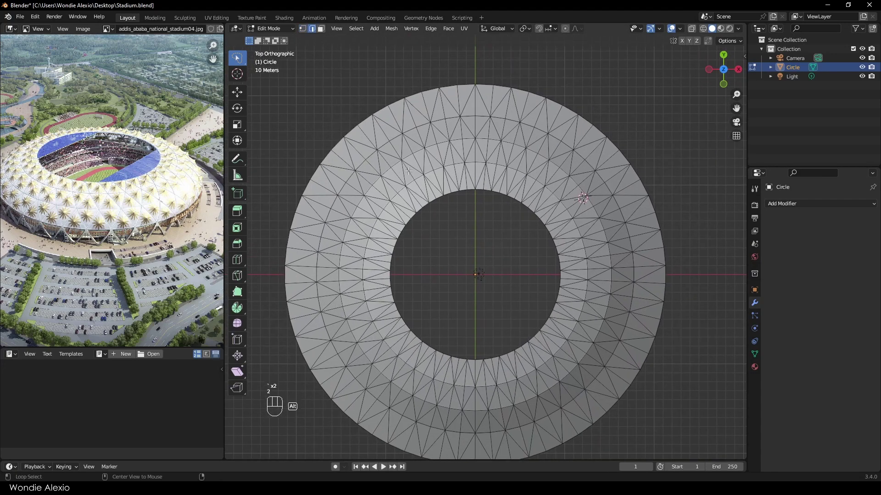
scroll(408, 170, up, 3)
click(396, 198)
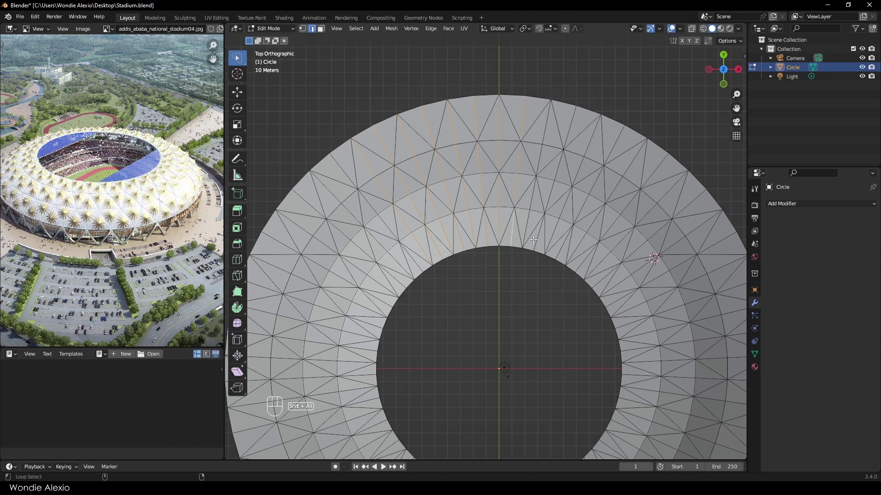
key(x)
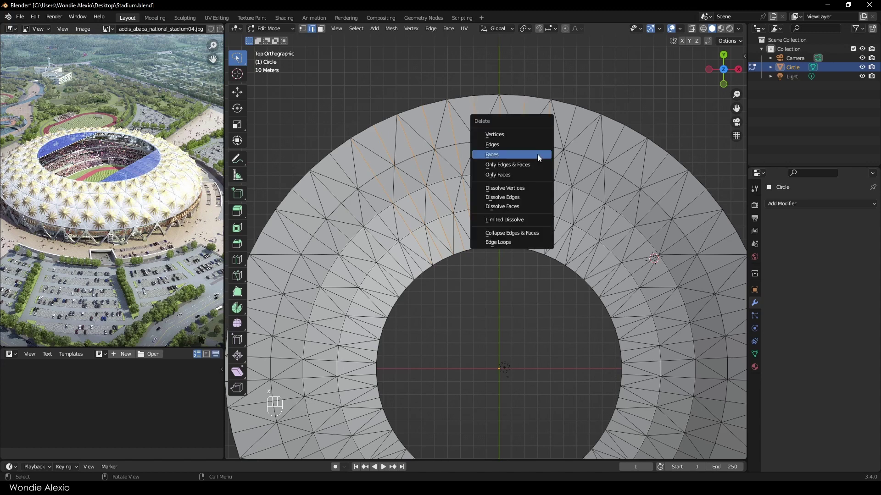
click(518, 198)
Select the redundant diagonal edges across all bands between the +Y and +X sides and dissolve them.
shift+middle_drag(585, 191, 481, 245)
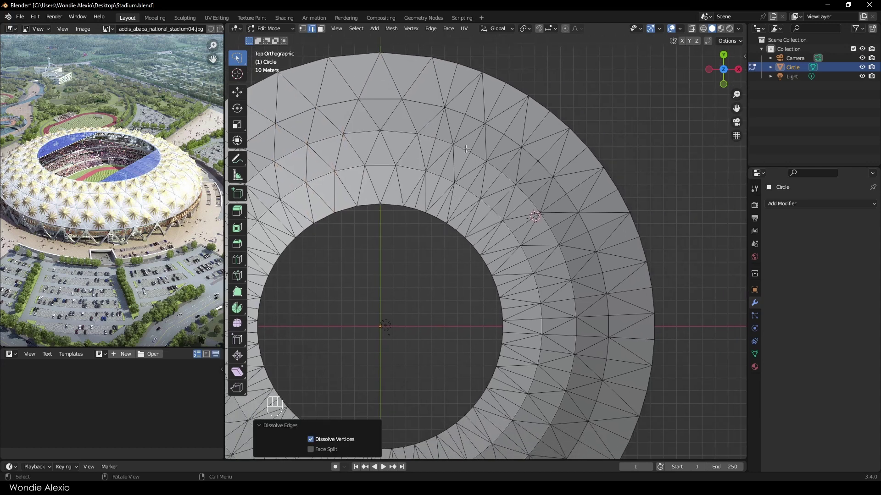
scroll(481, 245, up, 1)
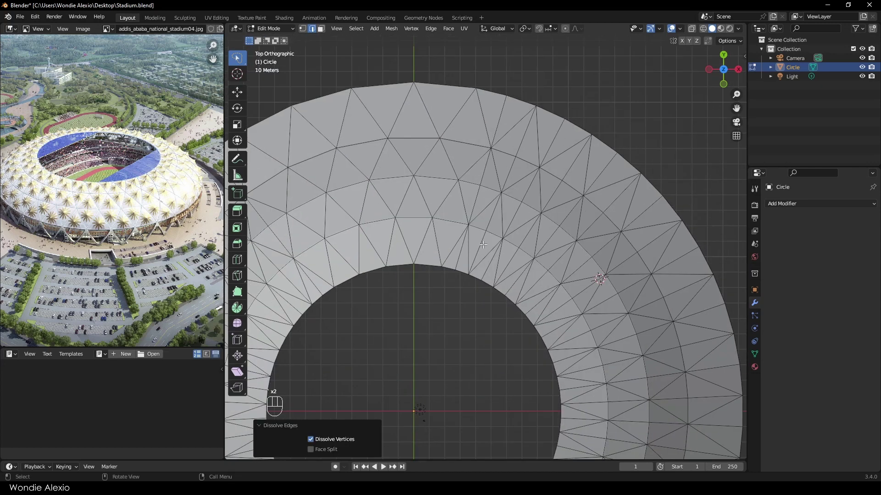
click(463, 246)
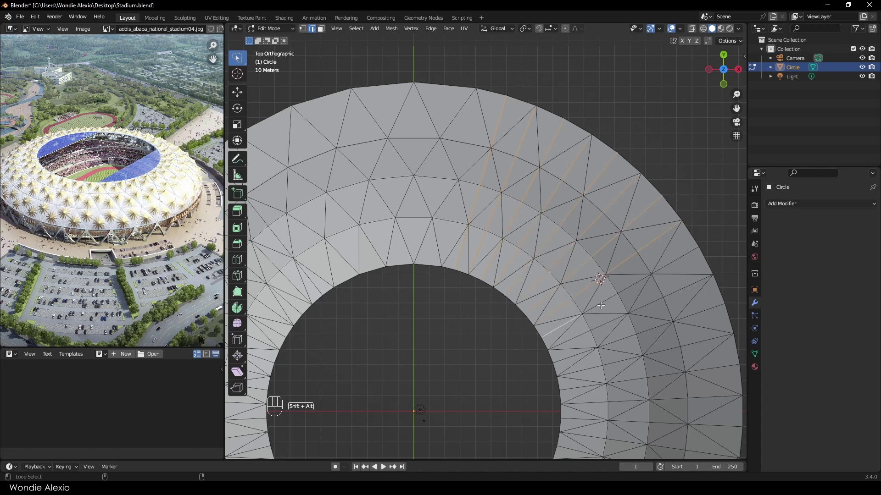
key(x)
click(600, 305)
Place the 3D cursor outside the ring, and dissolve the redundant diagonal edges from the +X side towards the -Y side.
shift+middle_drag(600, 305, 490, 192)
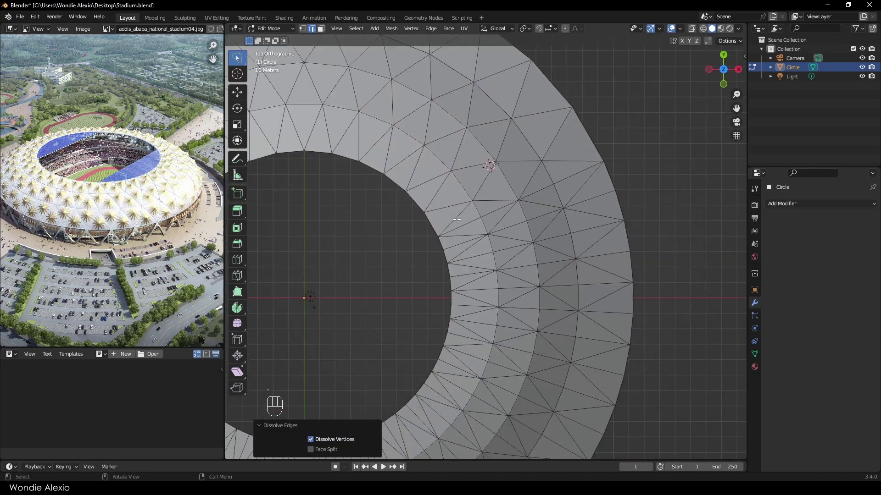
shift+right_click(677, 163)
alt+click(458, 245)
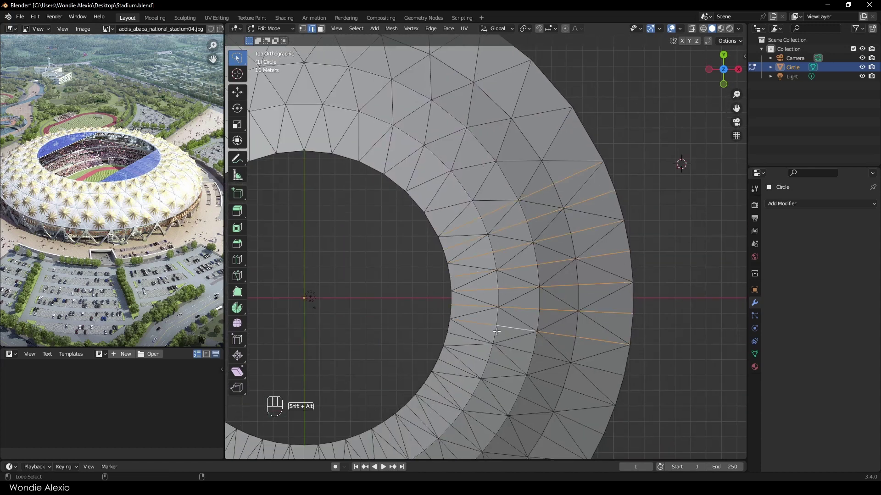
alt+shift+click(596, 371)
shift+middle_drag(506, 342, 549, 224)
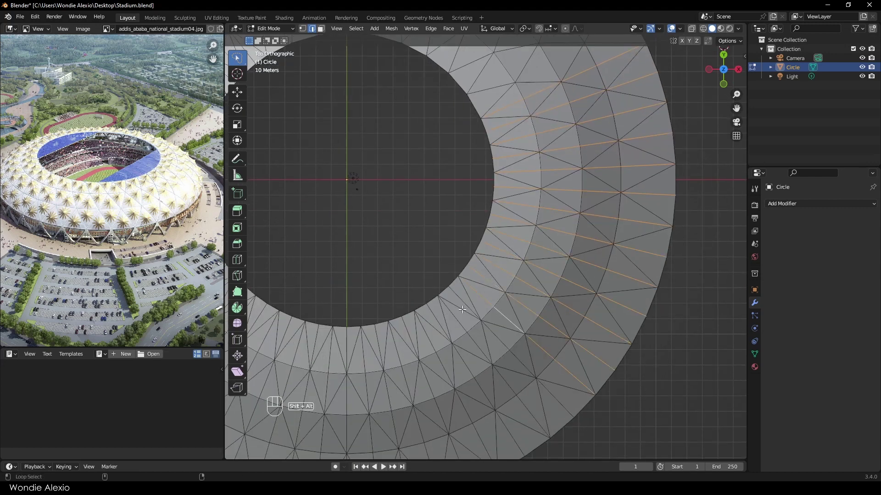
key(x)
click(557, 346)
Select the redundant diagonal edges across all bands up to the shell's -Y side and dissolve them.
shift+middle_drag(557, 345, 647, 266)
alt+shift+click(595, 304)
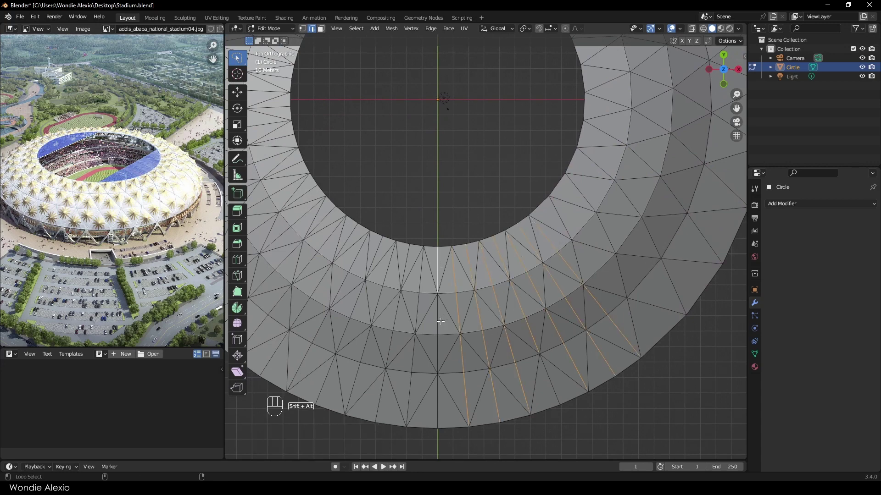
key(x)
click(384, 389)
Select the redundant diagonal edges across all bands between the -Y and -X sides and dissolve them.
shift+middle_drag(388, 388, 527, 395)
alt+shift+click(493, 389)
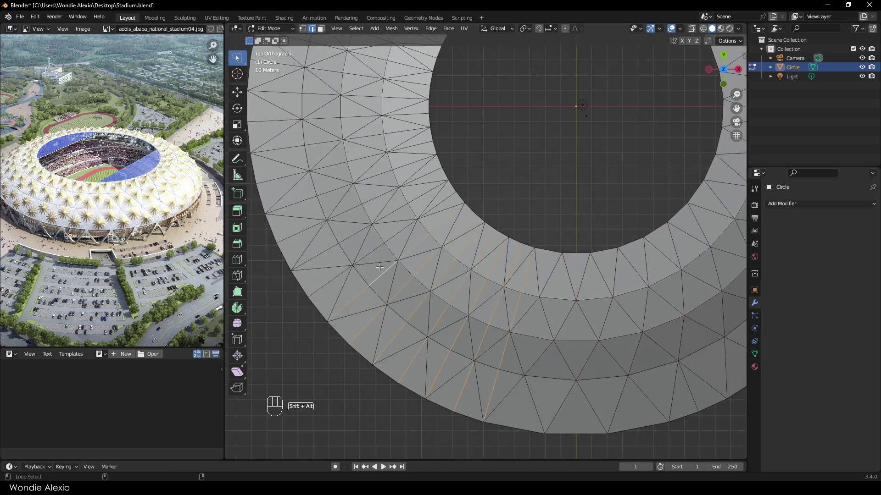
shift+middle_drag(334, 279, 417, 341)
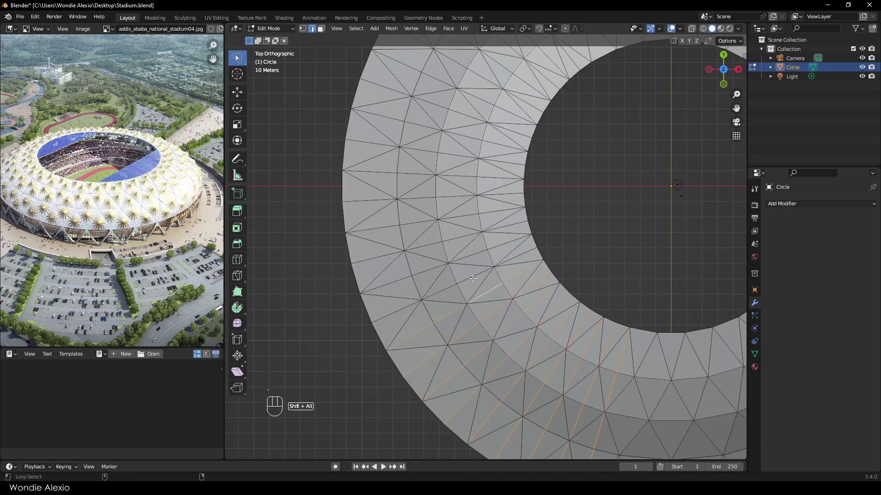
key(x)
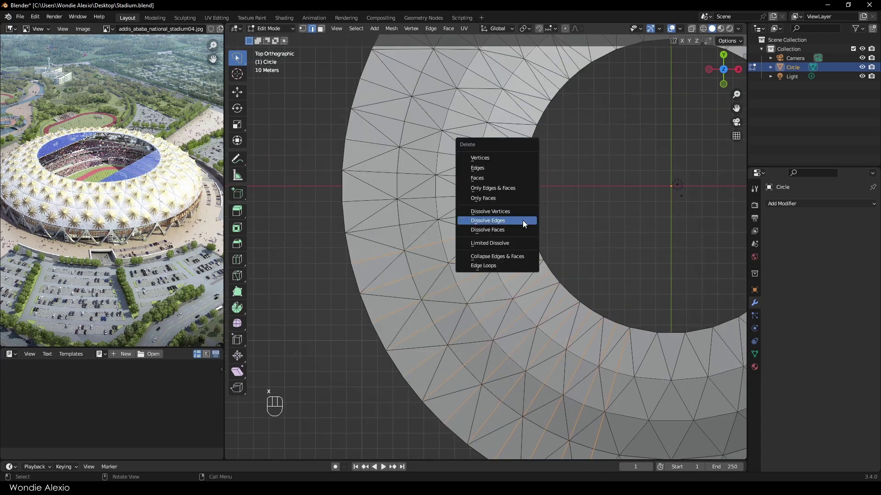
click(523, 224)
Select the redundant diagonal edges across all bands around the shell's -X side and dissolve them.
shift+middle_drag(523, 223, 453, 341)
alt+shift+click(349, 314)
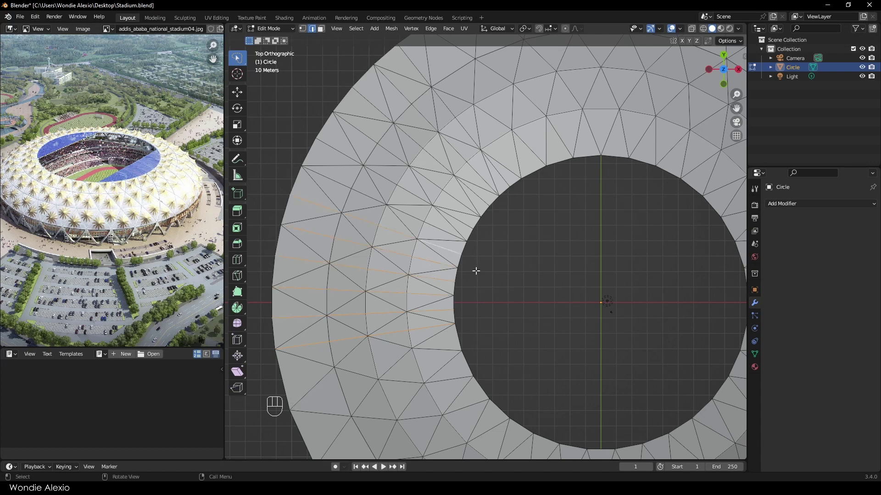
key(x)
click(476, 271)
Dissolve the last redundant diagonal edges across all bands between the -X and +Y sides.
shift+middle_drag(475, 271, 472, 337)
alt+shift+click(362, 260)
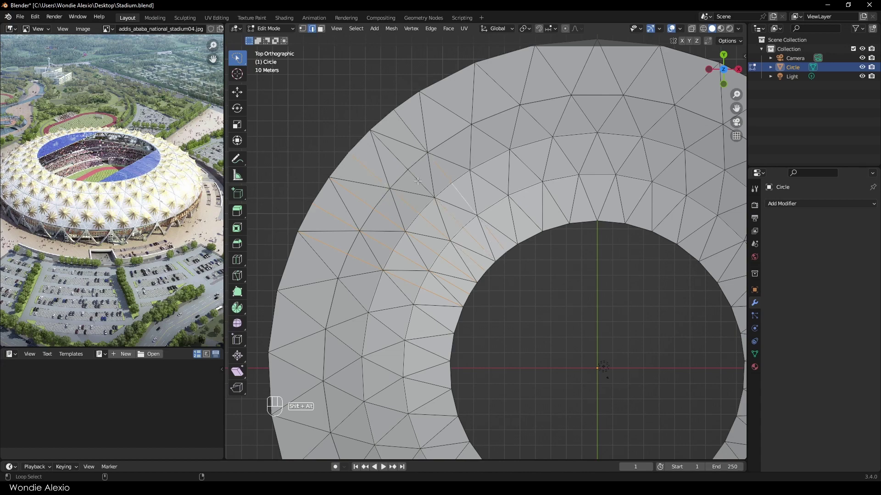
key(x)
click(488, 285)
scroll(488, 285, down, 4)
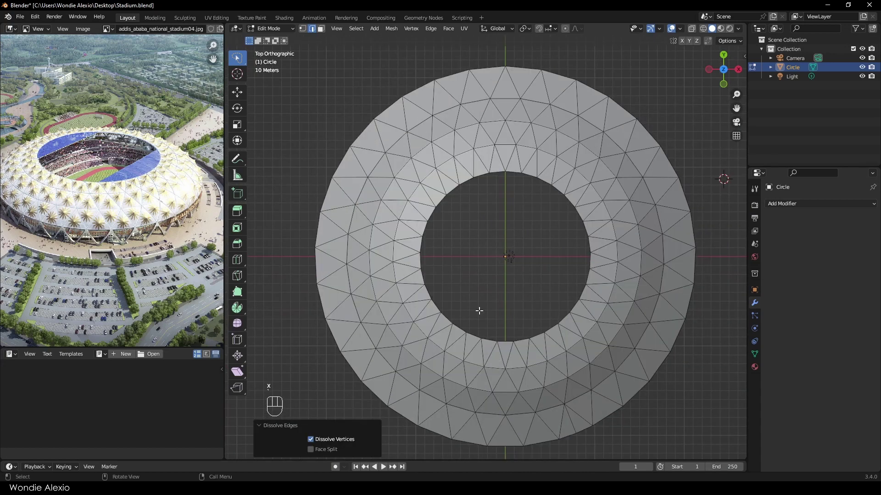
key(Tab)
middle_drag(477, 311, 490, 336)
key(Tab)
click(723, 56)
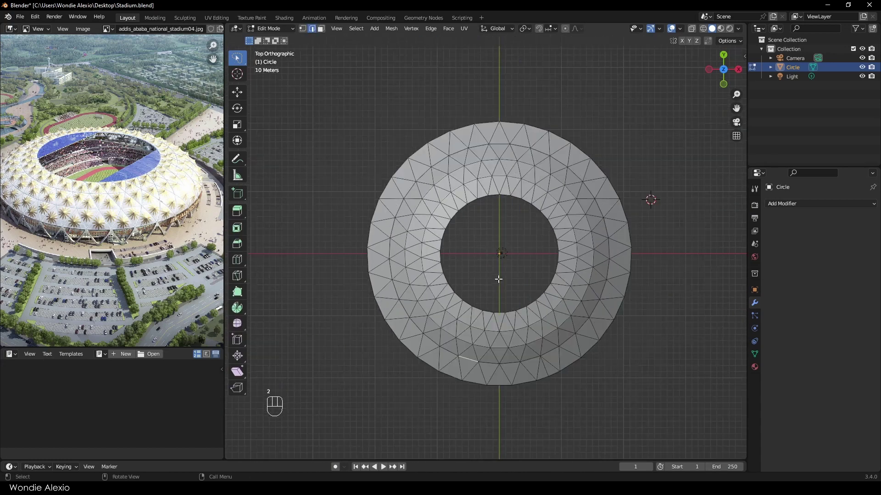
Select the shell's second vertex ring from the outer edge and scale it slightly outward.
key(z)
scroll(468, 215, up, 2)
key(grave)
key(grave)
key(1)
click(353, 225)
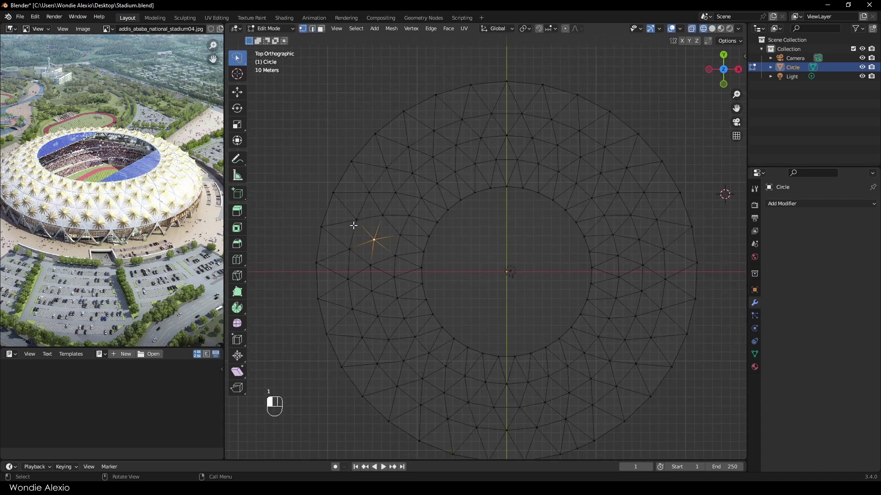
key(c)
mouse_move(356, 220)
mouse_down()
mouse_move(505, 116)
mouse_move(665, 298)
mouse_move(455, 417)
mouse_move(362, 271)
mouse_up()
right_click(362, 271)
key(s)
click(563, 308)
key(z)
middle_drag(568, 305, 590, 214)
middle_drag(556, 338, 534, 354)
click(475, 268)
Select the shell's middle vertex ring, scale it outward by 1.048, and leave Edit Mode.
key(grave)
click(487, 209)
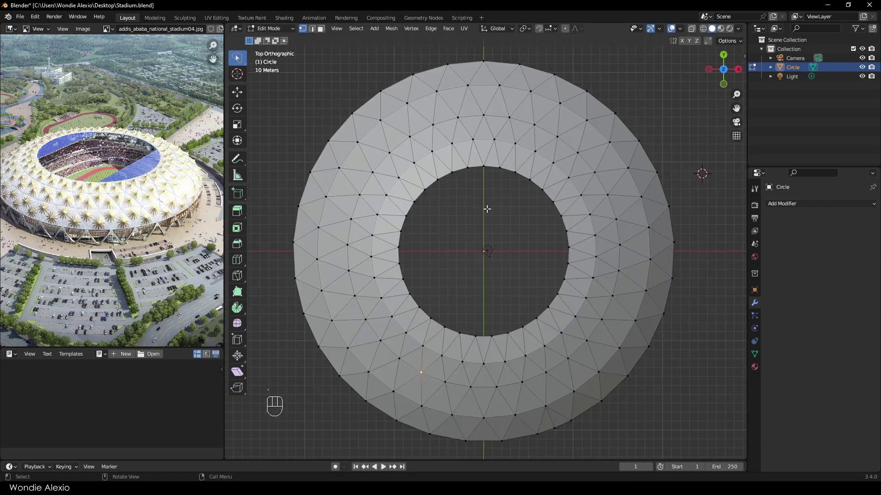
key(z)
click(376, 230)
key(c)
click(387, 161)
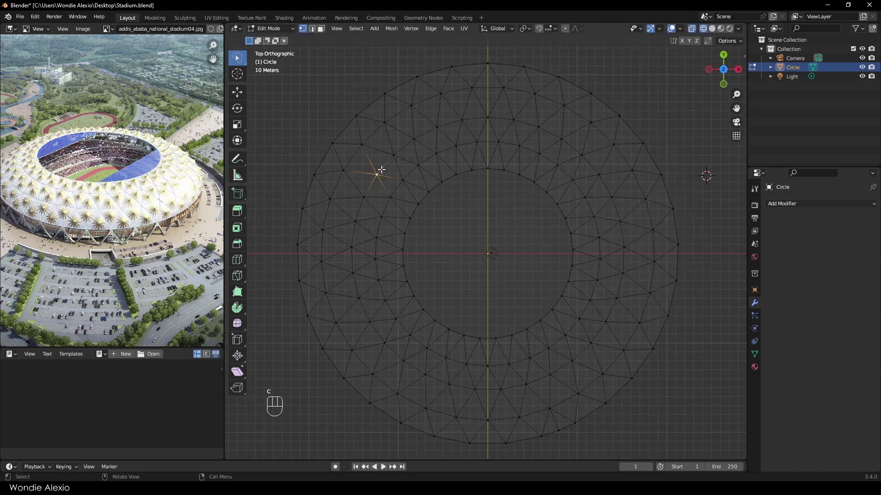
mouse_move(374, 176)
mouse_down()
mouse_move(407, 367)
mouse_move(592, 334)
mouse_move(546, 130)
mouse_move(394, 138)
mouse_up()
right_click(432, 281)
middle_drag(432, 280, 460, 199)
key(z)
middle_drag(585, 288, 563, 308)
key(s)
click(568, 315)
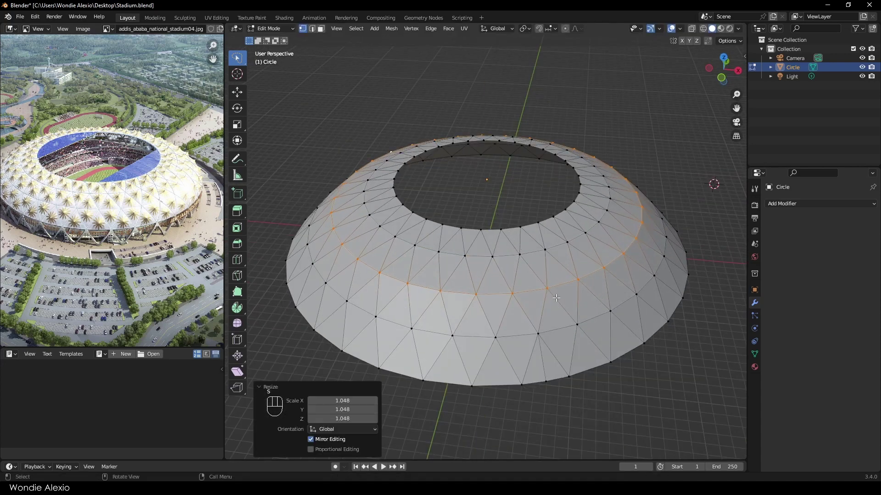
mouse_move(536, 250)
middle_down()
mouse_move(529, 212)
mouse_move(375, 268)
mouse_move(533, 346)
mouse_move(489, 459)
middle_up()
key(Tab)
Extend the 3D viewport over the timeline area beneath it and split it into two stacked viewports.
right_click(228, 458)
click(229, 468)
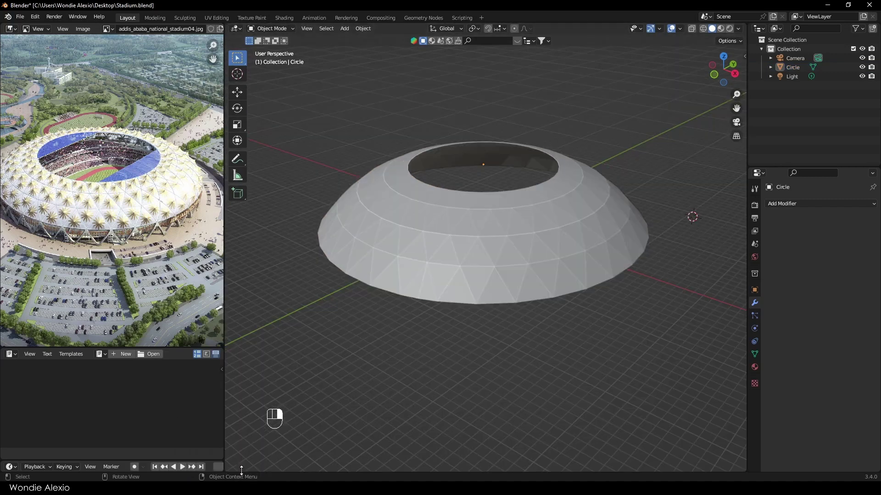
drag(231, 453, 248, 247)
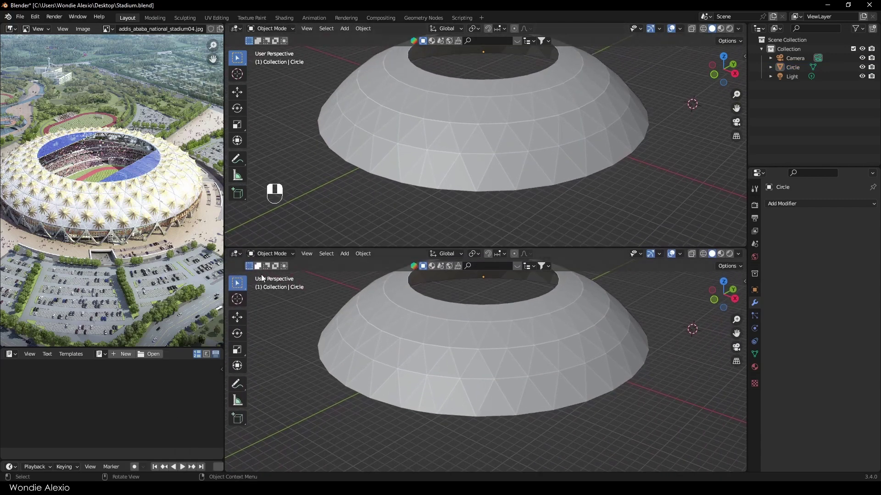
Enlarge the text editor upward to align with the split, and turn the lower viewport into a Geometry Node Editor without its sidebar.
drag(207, 347, 208, 248)
click(236, 253)
click(261, 330)
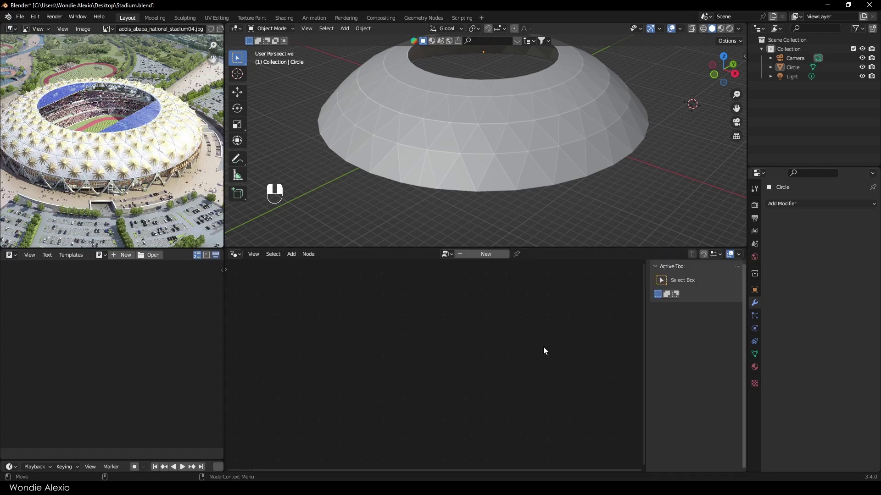
drag(645, 347, 722, 339)
Turn off the floor grid in the 3D viewport overlays.
shift+middle_drag(583, 146, 596, 171)
scroll(592, 179, down, 2)
click(680, 28)
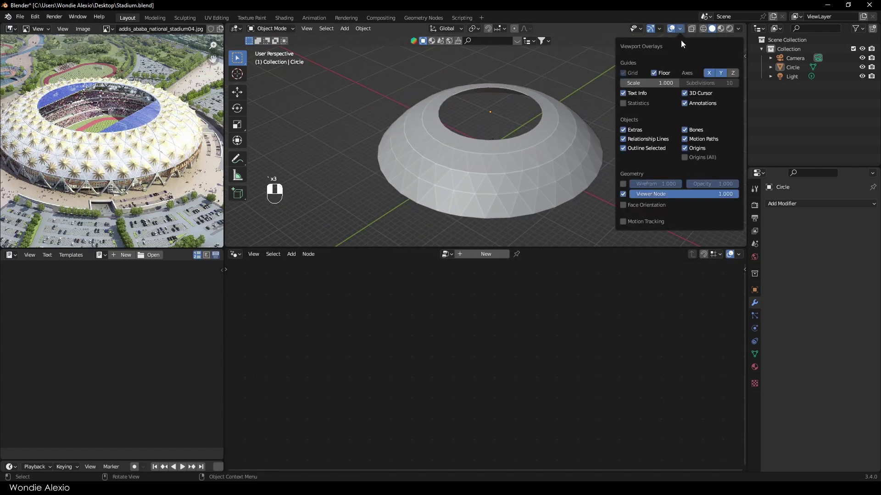
click(680, 28)
middle_drag(711, 109, 688, 105)
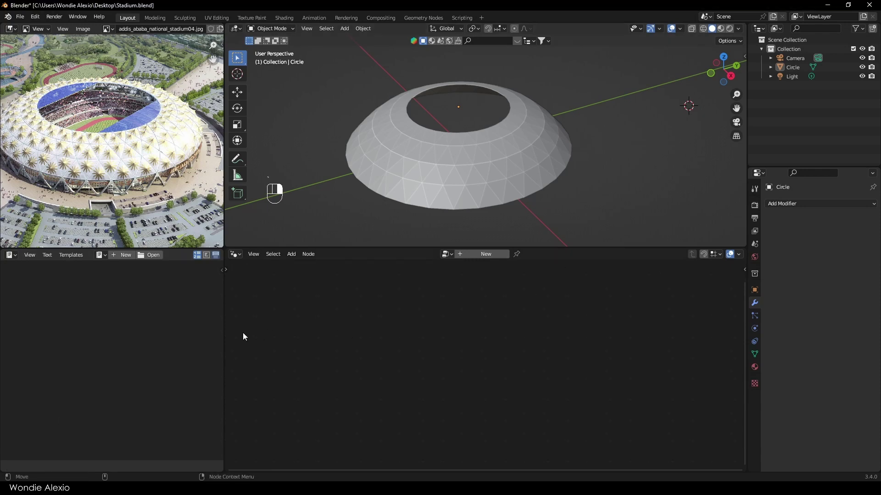
Extend the node editor over the text editor area and make it slightly taller.
right_click(223, 327)
click(224, 327)
click(139, 328)
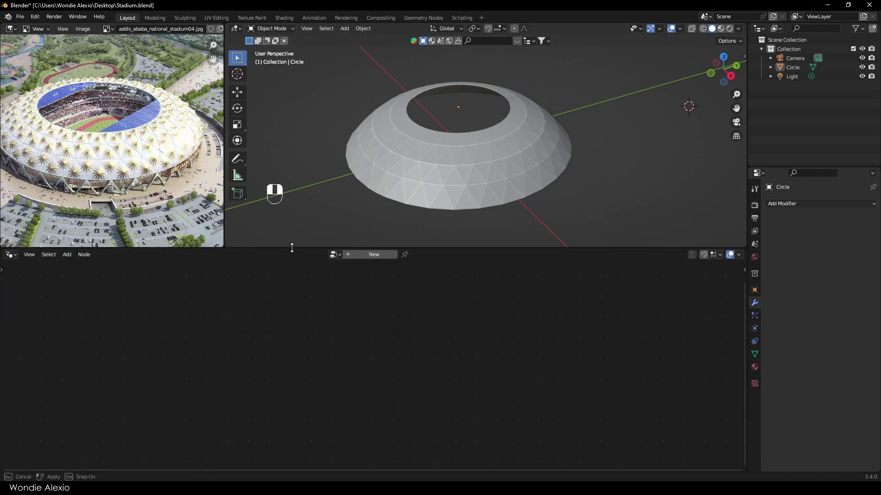
drag(294, 250, 293, 231)
Create a geometry node tree named "Stadium skin" on the circle shell and space its Group Input and Group Output nodes apart.
click(496, 172)
click(367, 235)
scroll(364, 314, up, 4)
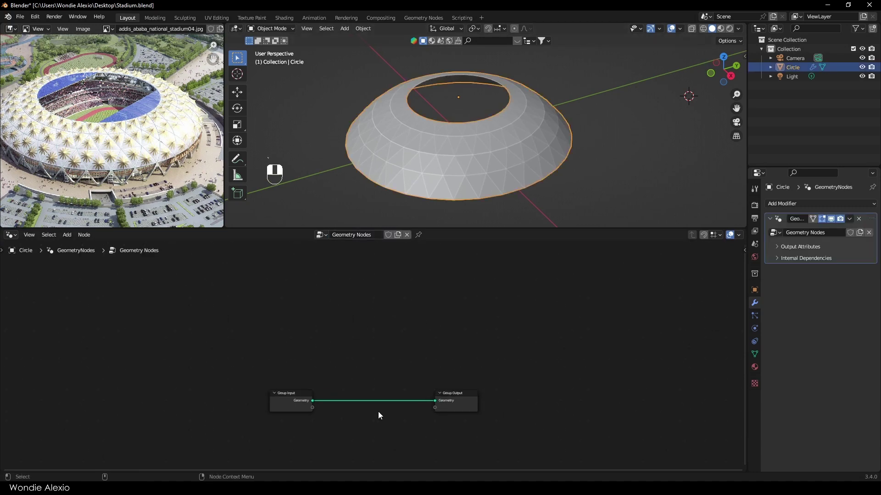
middle_drag(350, 363, 410, 364)
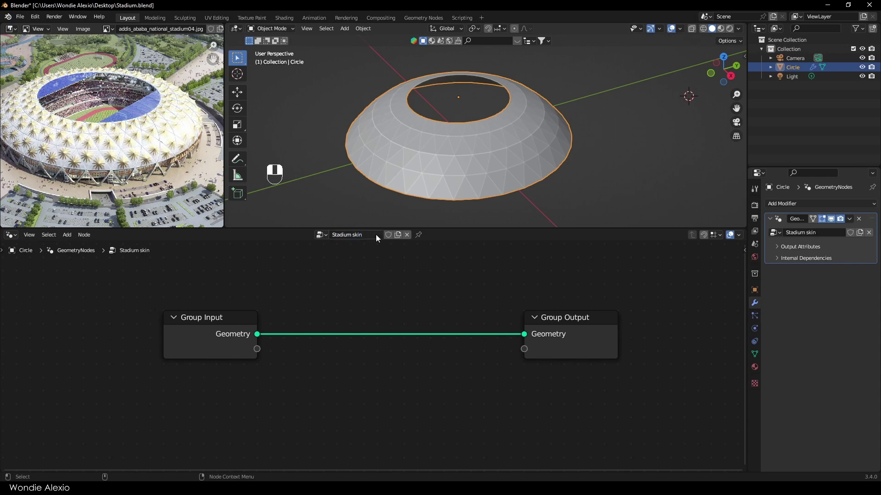
drag(246, 318, 172, 314)
drag(555, 323, 593, 319)
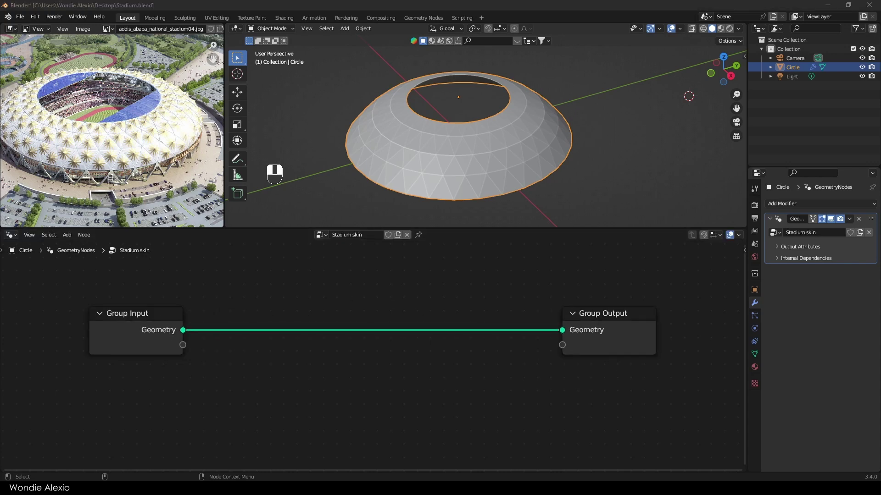
Add an Extrude Mesh node on the link between Group Input and Group Output and arrange the nodes.
scroll(309, 306, down, 1)
key(shift+a)
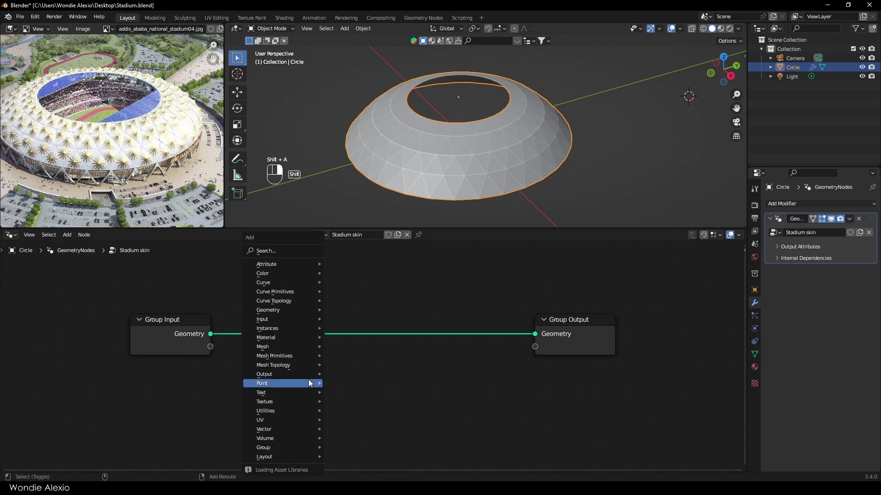
click(271, 251)
text(ex)
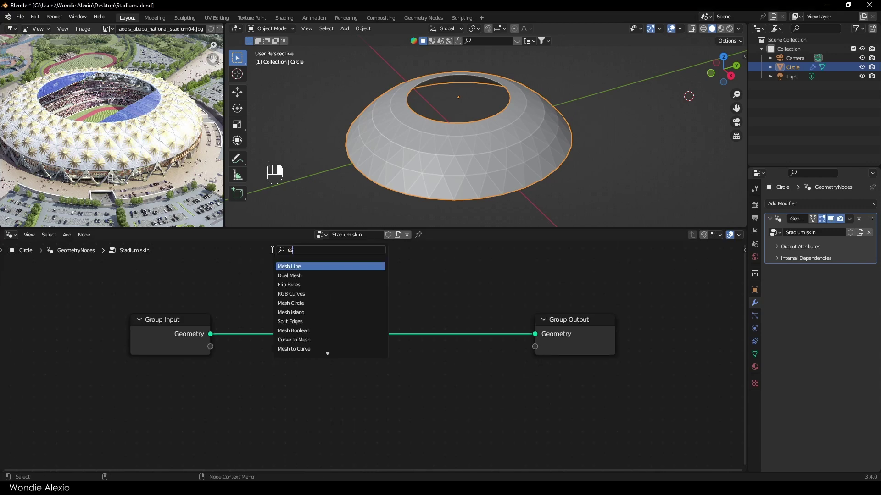
text(tr)
key(Return)
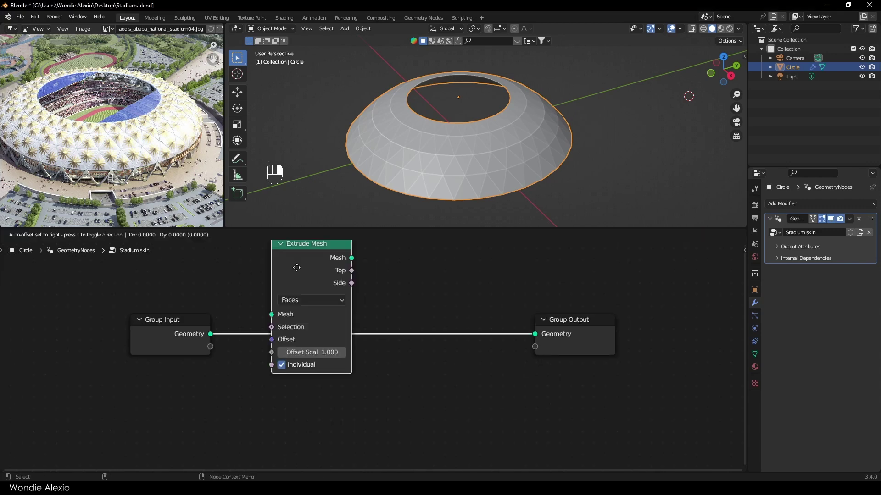
click(345, 337)
drag(202, 335, 159, 320)
drag(342, 327, 310, 333)
scroll(459, 169, up, 5)
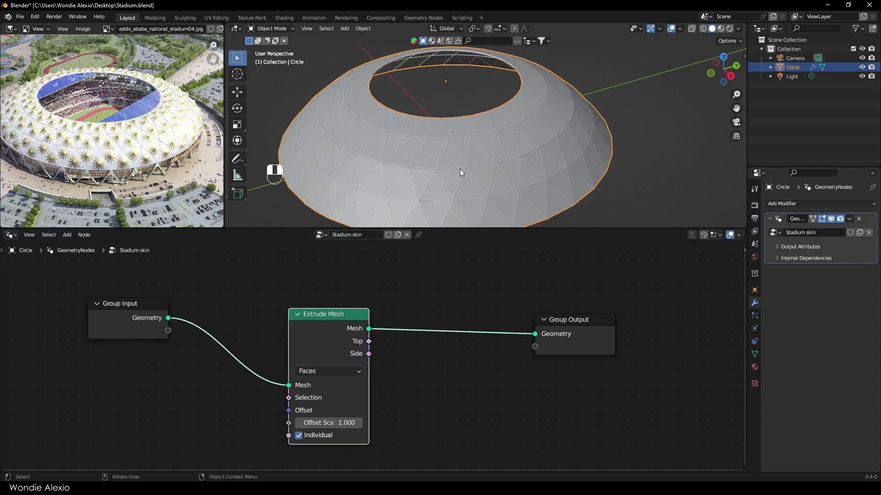
middle_drag(460, 169, 366, 315)
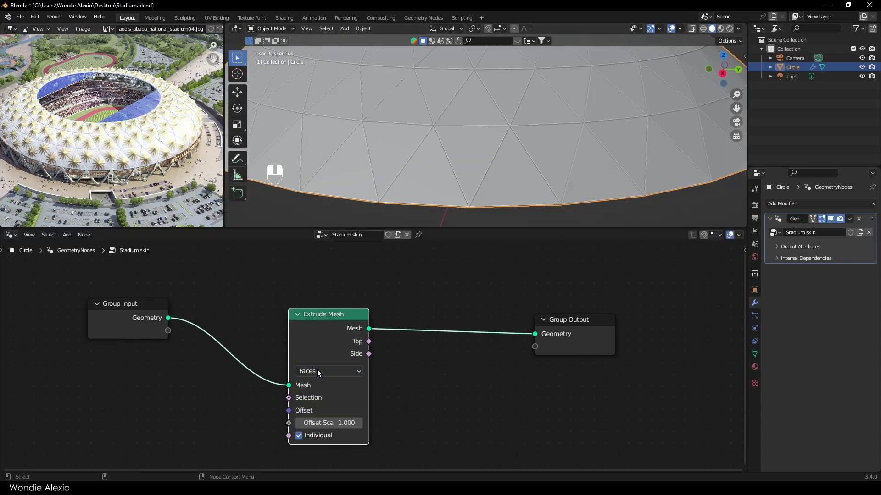
Add a Scale Elements node between Extrude Mesh and Group Output and space the nodes out.
click(486, 378)
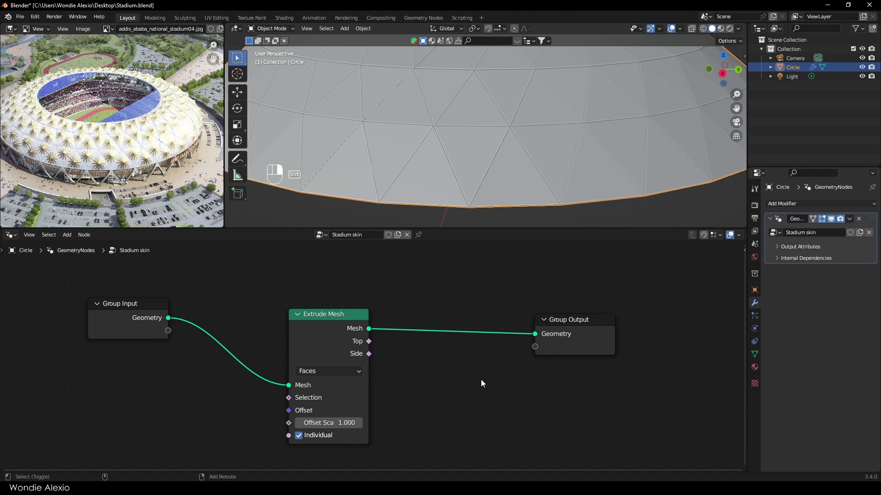
key(shift+a)
click(447, 249)
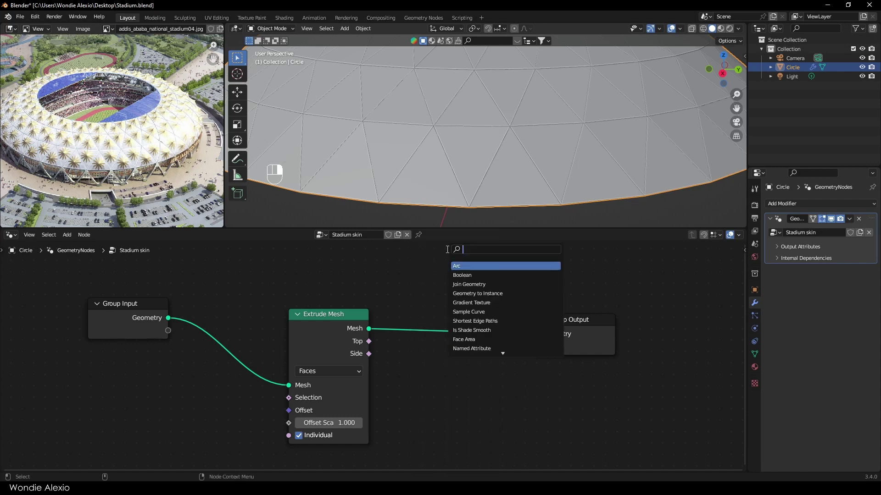
text(scale)
click(470, 275)
click(451, 310)
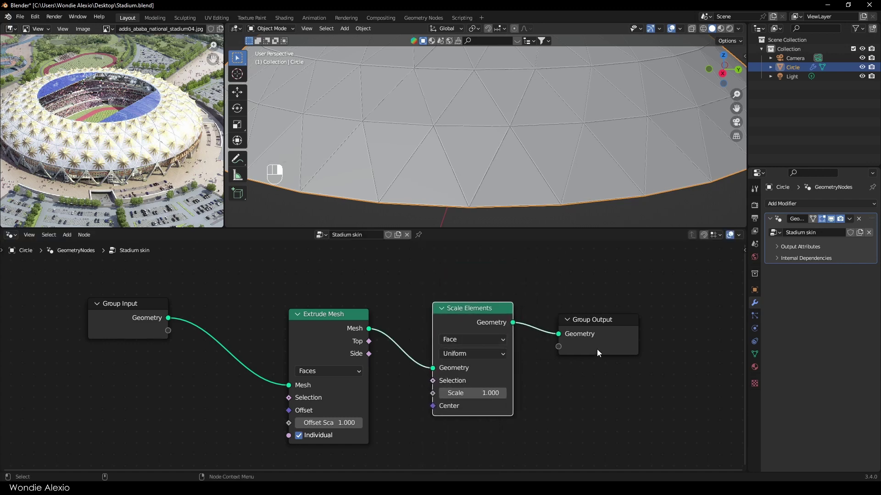
scroll(490, 351, down, 3)
drag(459, 322, 471, 321)
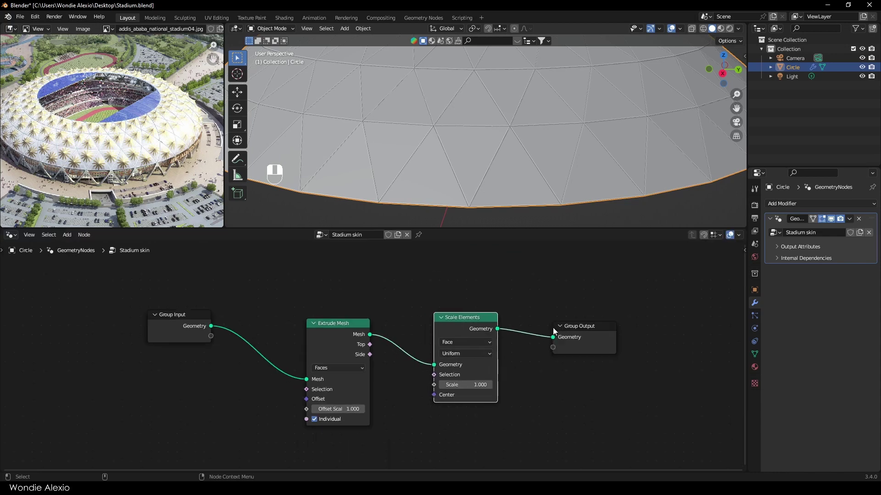
drag(564, 327, 605, 327)
Link Extrude Mesh's Top output to the Scale Elements Selection input and set its Scale to 0.8.
drag(369, 345, 434, 375)
drag(467, 317, 488, 312)
click(482, 378)
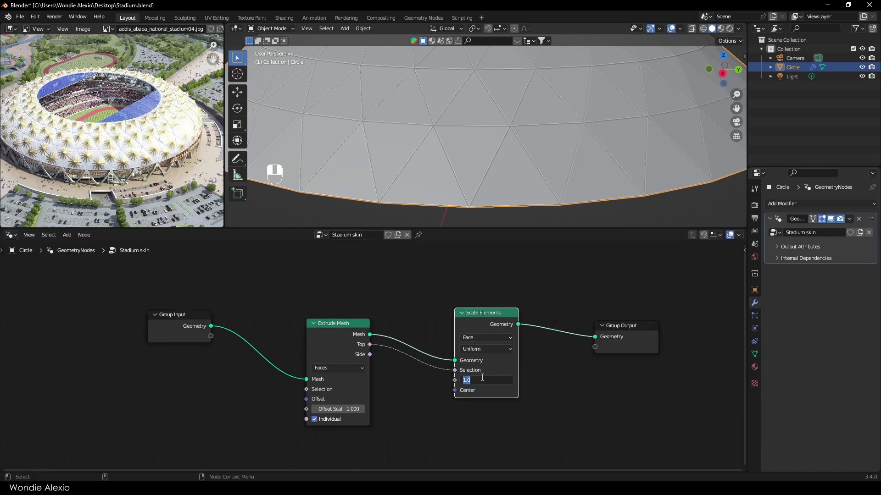
text(.8)
key(Return)
scroll(490, 179, down, 4)
middle_drag(495, 169, 456, 158)
scroll(419, 126, up, 2)
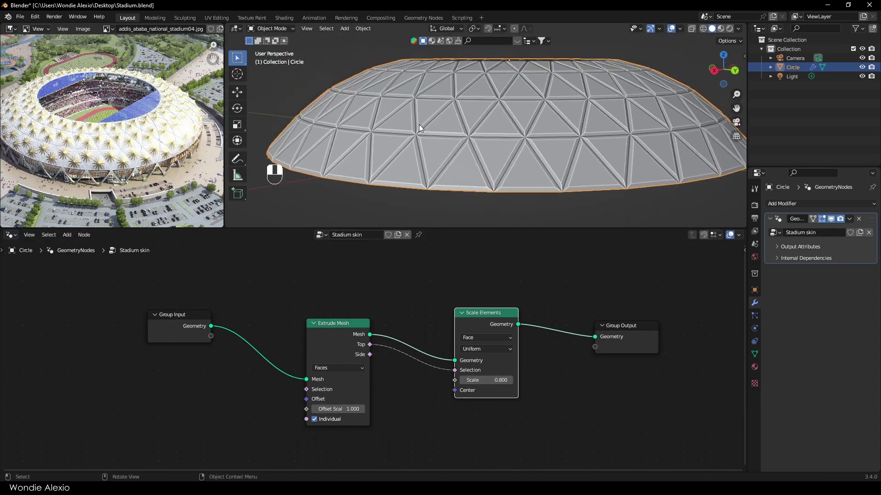
middle_drag(419, 126, 445, 176)
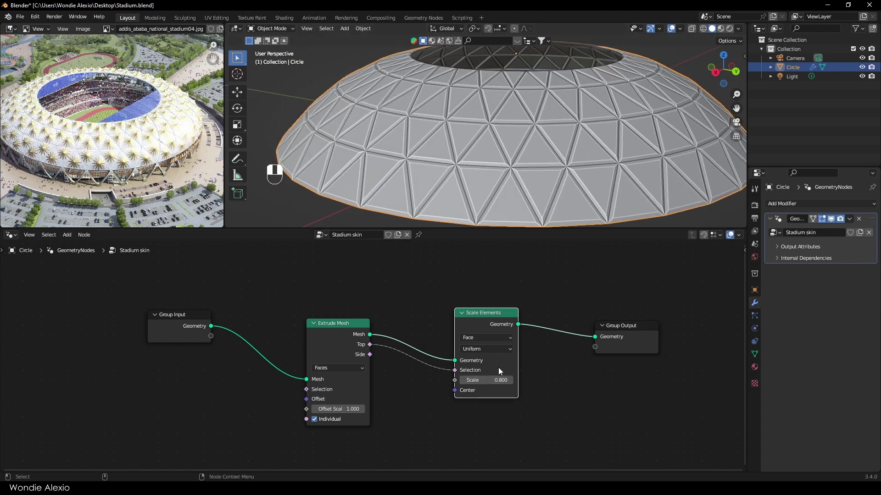
Move Group Output aside and add a Subdivision Surface node between Scale Elements and Group Output.
scroll(504, 368, down, 2)
scroll(543, 371, up, 4)
middle_drag(554, 352, 362, 333)
drag(419, 325, 536, 322)
click(417, 349)
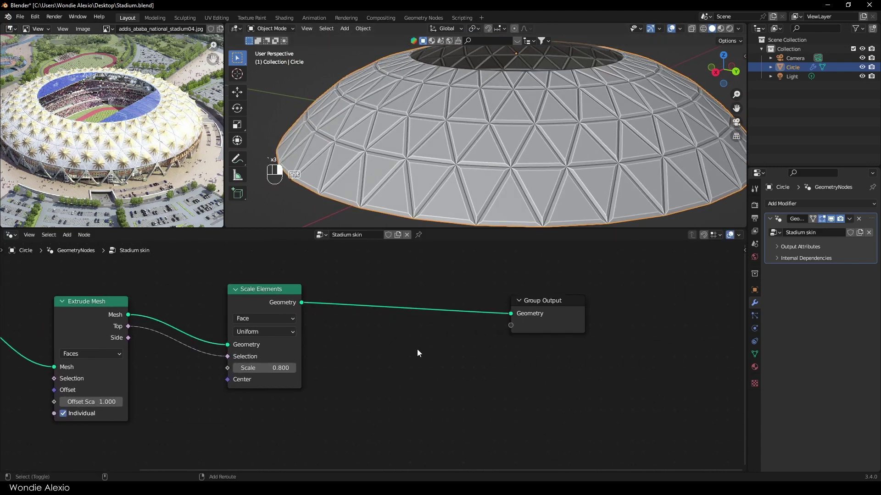
key(shift+a)
text(subd)
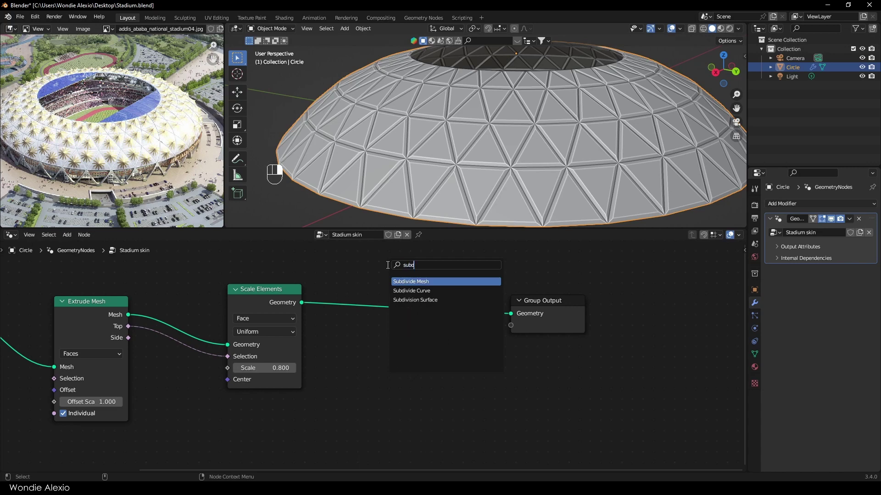
click(415, 300)
click(417, 326)
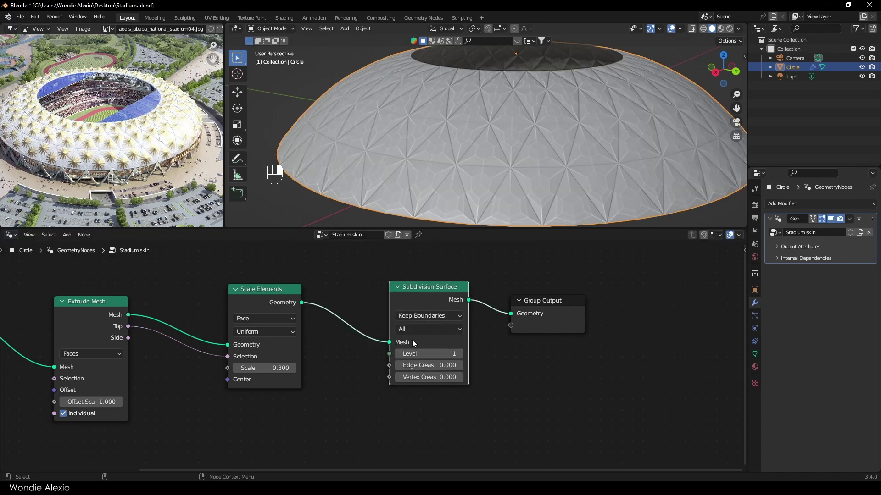
Set the Subdivision Surface node's Level to 3.
scroll(451, 354, up, 1)
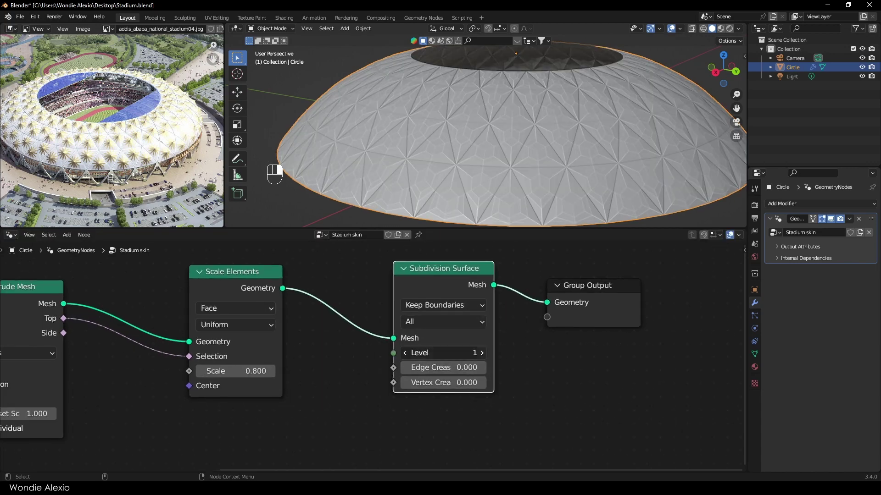
click(481, 353)
click(481, 353)
scroll(474, 197, up, 4)
middle_drag(471, 188, 439, 170)
scroll(439, 170, down, 3)
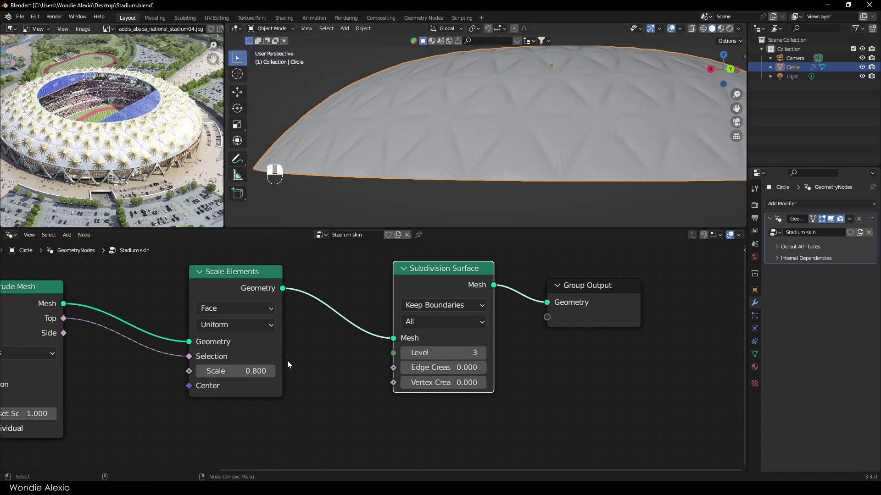
Set the Extrude Mesh node's Offset Scale to 1.6 and check the relief on the shell.
middle_drag(109, 390, 439, 371)
scroll(439, 370, up, 1)
middle_drag(423, 406, 439, 381)
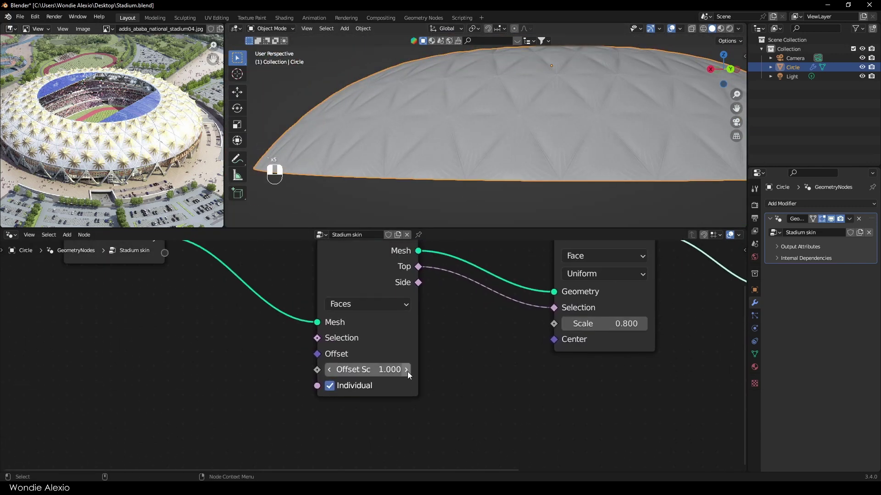
click(407, 372)
click(407, 371)
click(407, 371)
click(407, 372)
click(407, 372)
click(407, 372)
middle_drag(458, 113, 474, 133)
scroll(458, 138, up, 3)
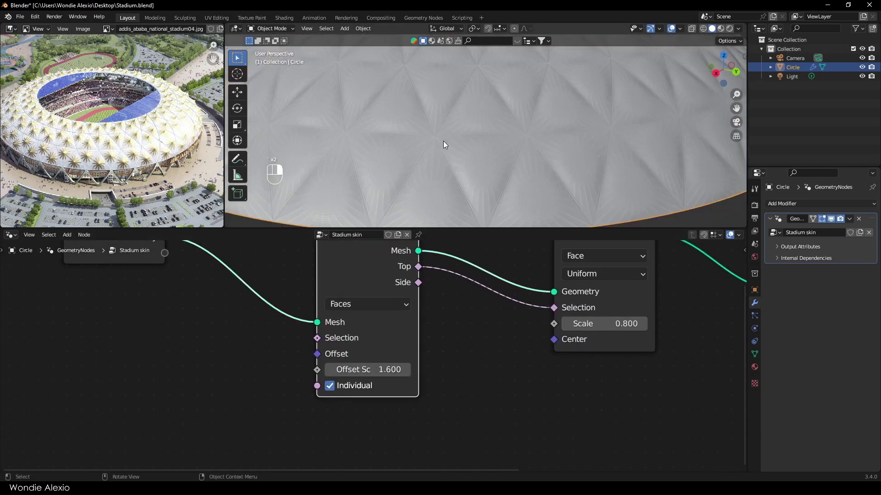
scroll(431, 149, down, 3)
scroll(422, 184, down, 2)
middle_drag(423, 152, 329, 196)
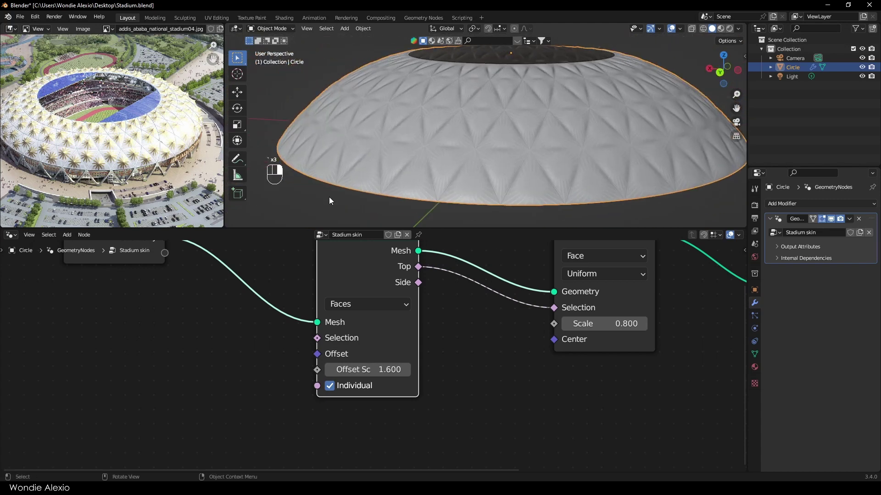
click(329, 197)
scroll(348, 184, up, 1)
scroll(381, 155, down, 2)
Move Group Output aside and group the Extrude Mesh, Scale Elements and Subdivision Surface nodes in a frame.
click(459, 354)
scroll(459, 354, down, 3)
middle_drag(718, 355, 544, 376)
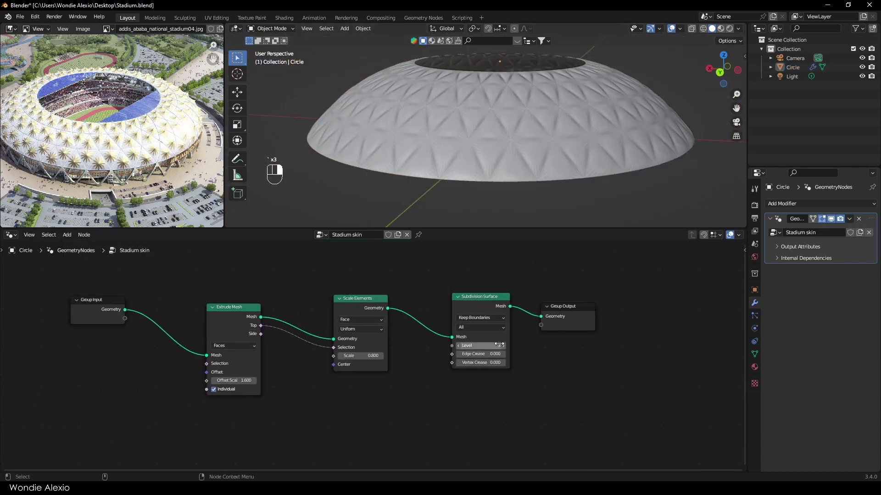
scroll(472, 340, down, 1)
drag(515, 336, 642, 354)
middle_drag(482, 348, 537, 357)
drag(492, 287, 270, 406)
key(ctrl+j)
scroll(401, 324, up, 2)
middle_drag(400, 323, 305, 279)
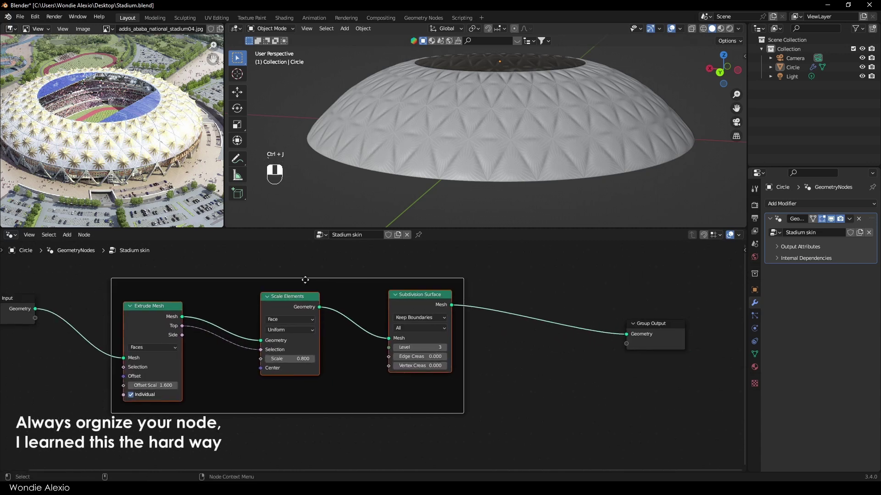
Label the node frame "Lower skin" with Label Size 42 and shift Scale Elements and Subdivision Surface down beneath the label.
click(745, 250)
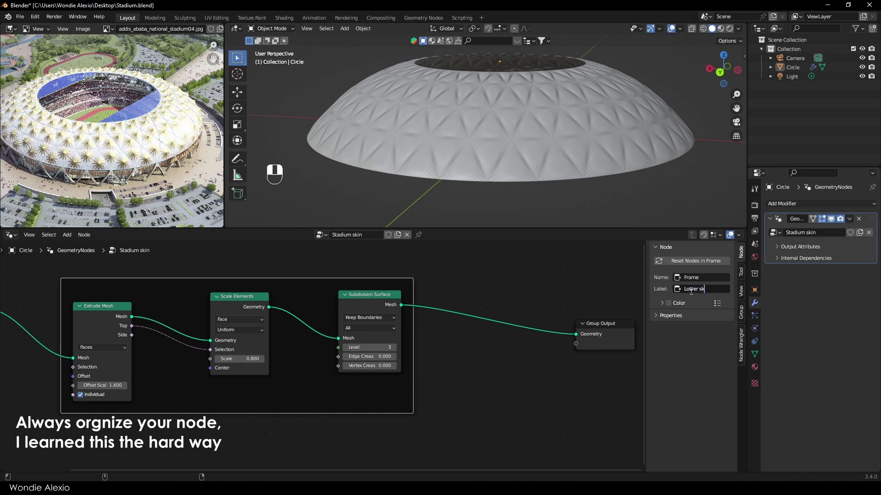
key(Return)
click(657, 315)
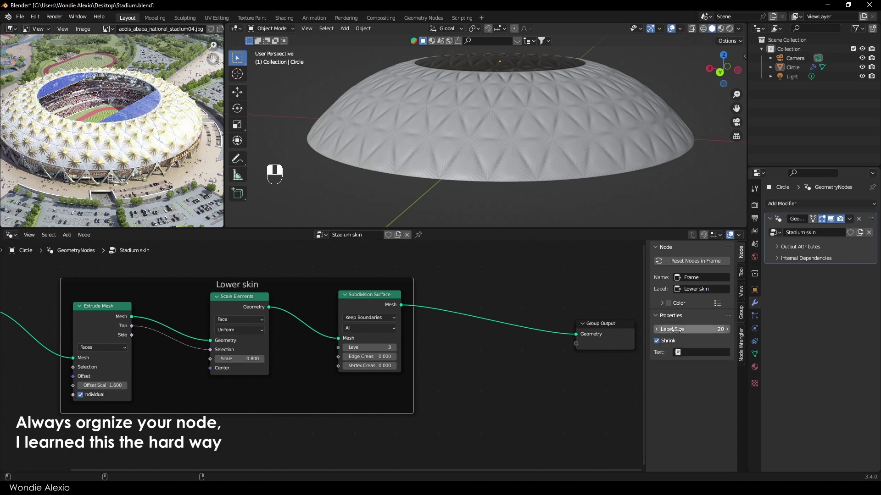
drag(240, 307, 238, 326)
drag(370, 303, 370, 319)
click(279, 297)
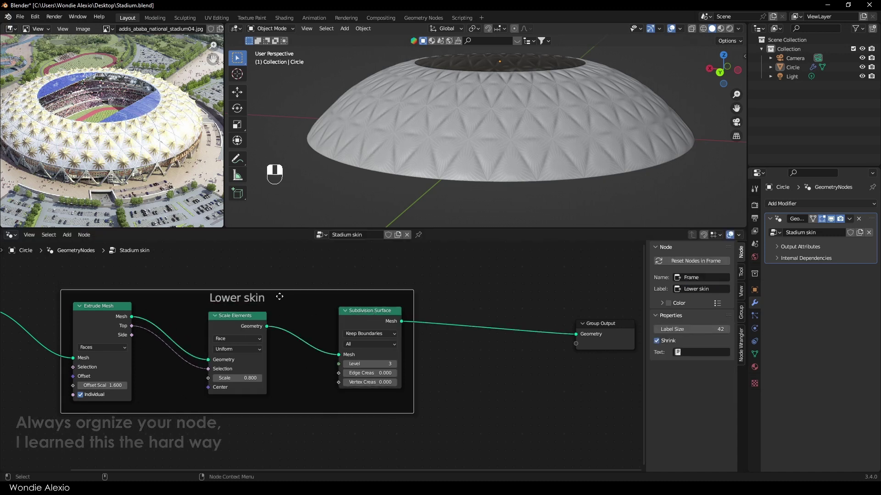
Enable a custom color for the Lower skin frame and make it blue.
click(668, 303)
click(677, 317)
drag(692, 239, 699, 207)
scroll(514, 338, down, 5)
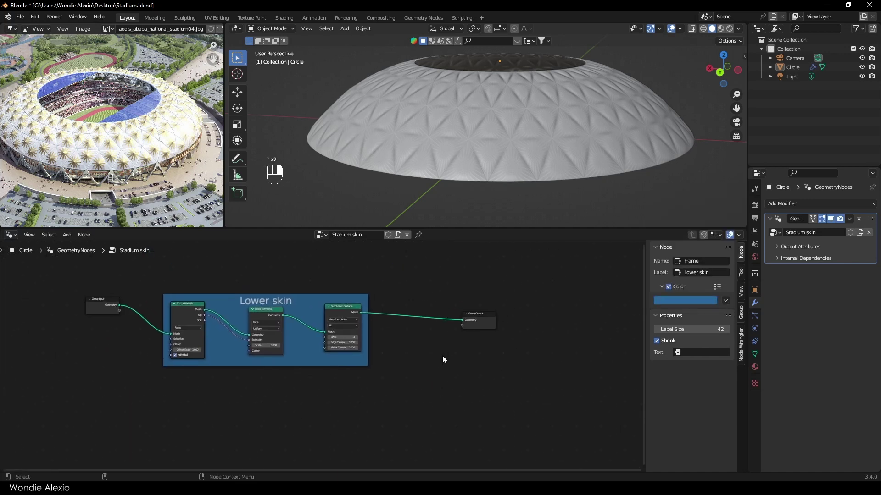
Move Group Input away from the Lower skin frame and add a Star curve node below the frame.
drag(92, 305, 55, 317)
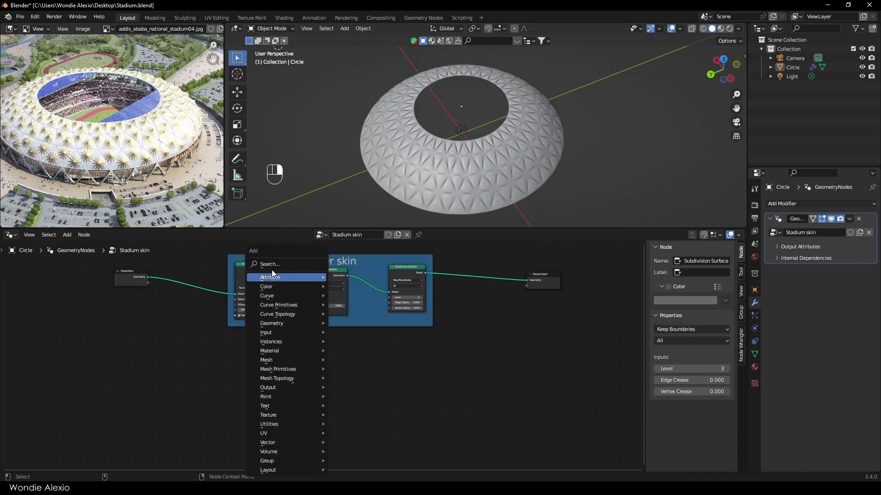
click(272, 265)
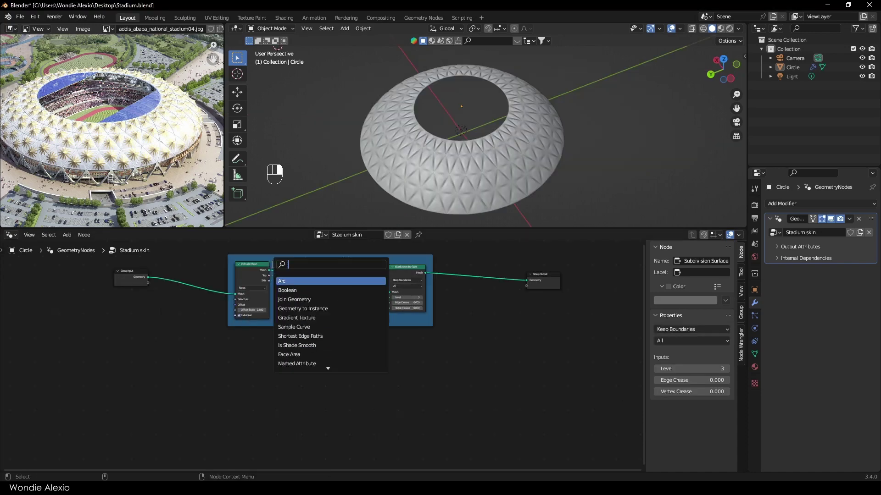
text(star)
key(Return)
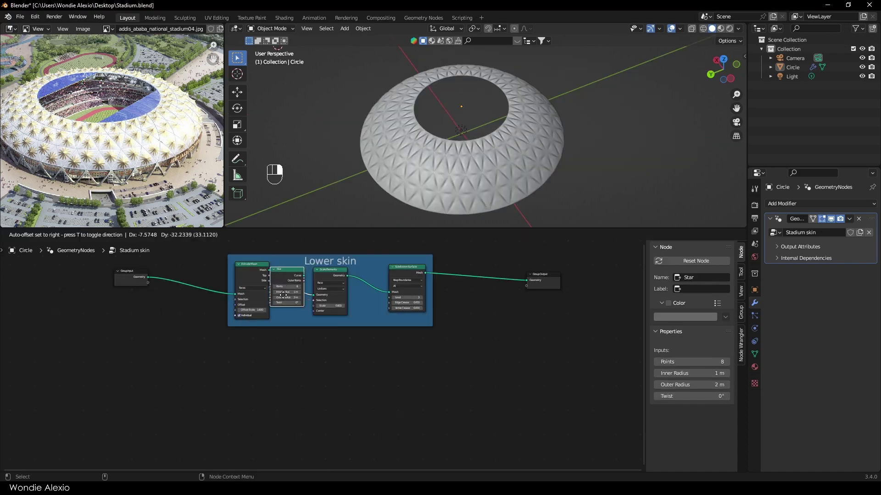
click(277, 371)
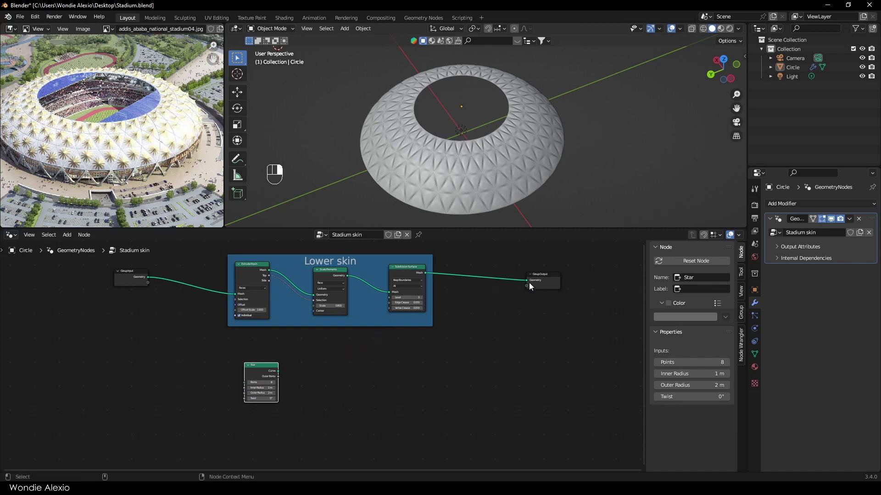
Move Group Output aside and connect the Star node's Curve output to its Geometry input.
drag(527, 281, 576, 310)
scroll(273, 385, up, 3)
drag(241, 376, 180, 371)
scroll(133, 418, up, 2)
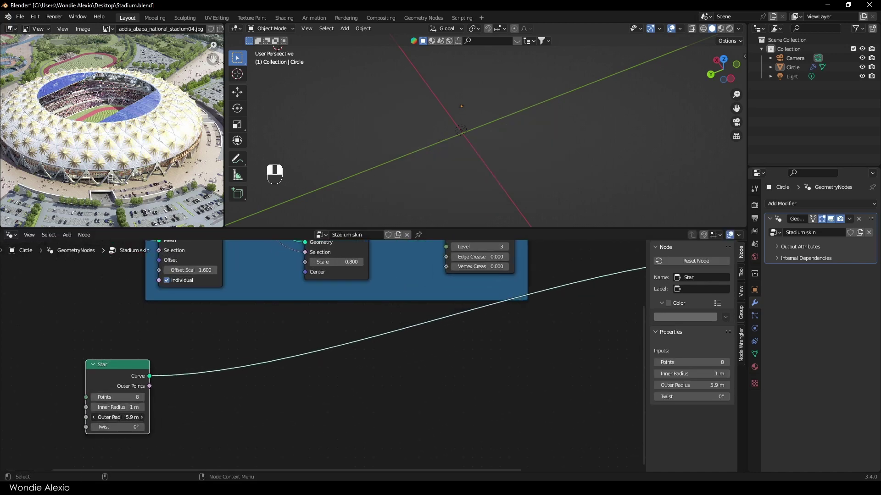
Set the Star node's Inner Radius to 12.4 m and Outer Radius to 25.8 m.
drag(118, 407, 136, 408)
scroll(440, 156, up, 2)
shift+middle_drag(458, 126, 476, 146)
scroll(459, 156, up, 5)
scroll(354, 348, down, 9)
middle_drag(354, 348, 299, 339)
drag(173, 360, 80, 406)
middle_drag(111, 402, 263, 326)
scroll(263, 325, up, 3)
drag(210, 325, 173, 368)
scroll(111, 355, up, 2)
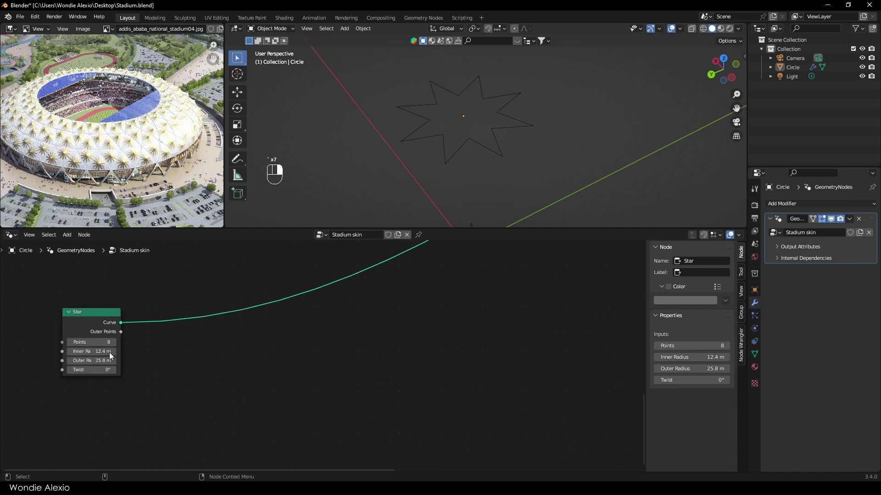
Insert a Fill Curve node between Star and Group Output and set it to N-gons.
middle_drag(186, 372, 174, 409)
key(shift+a)
click(277, 263)
text(fill)
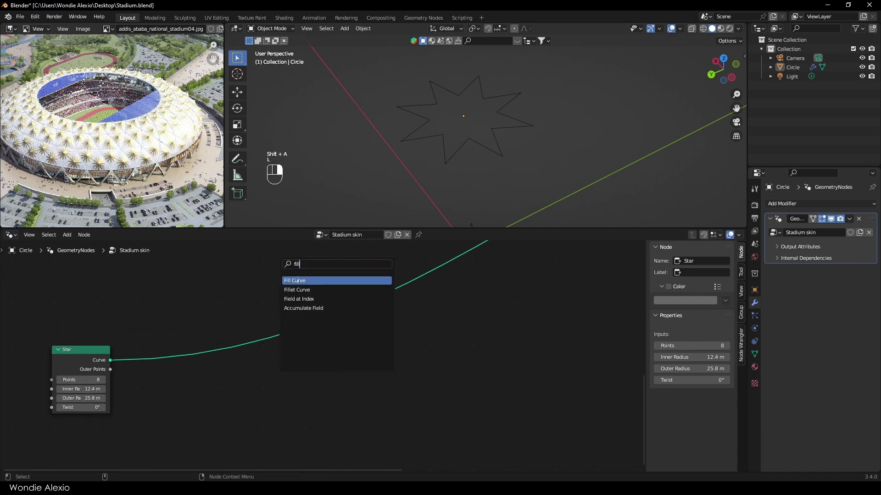
key(Return)
click(263, 349)
click(271, 347)
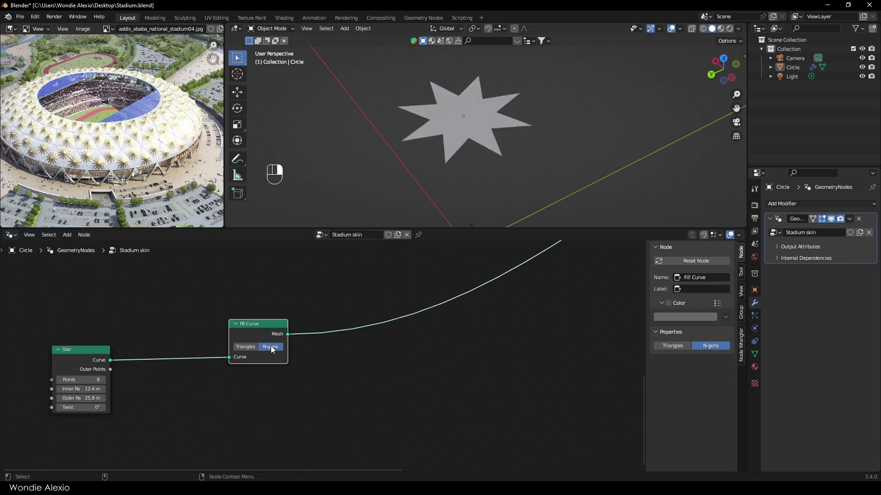
Insert an Extrude Mesh node between Fill Curve and Group Output.
click(438, 384)
key(shift+a)
click(403, 266)
text(ex)
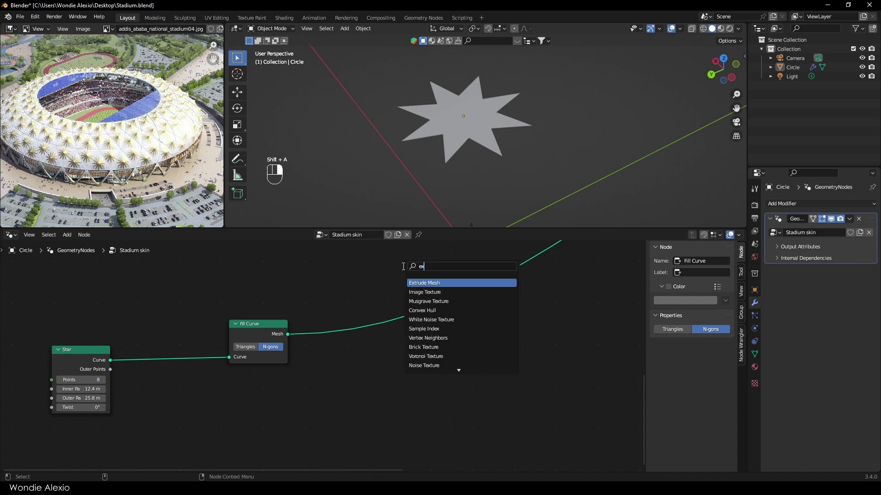
text(t)
key(Return)
click(450, 334)
middle_drag(449, 334, 254, 336)
middle_drag(379, 313, 390, 383)
Insert a Scale Elements node after the star's Extrude Mesh and connect the extrusion's Top output to its Selection.
key(shift+a)
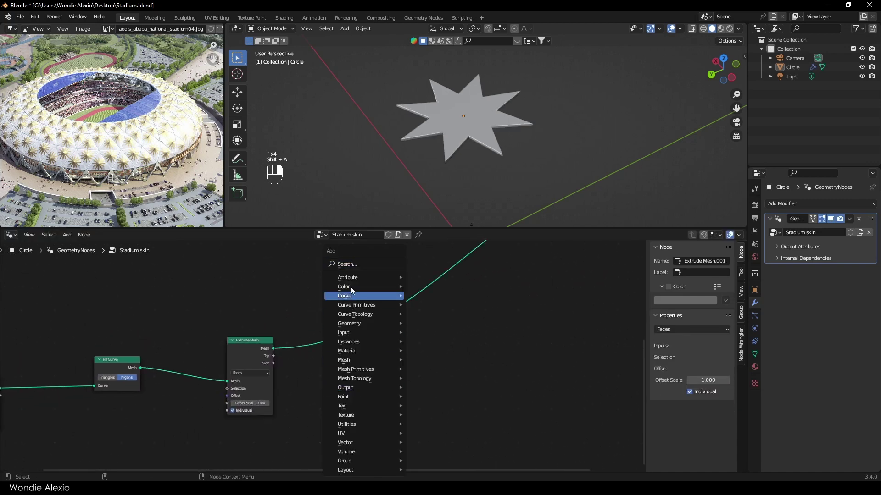
click(347, 264)
text(scale)
key(Return)
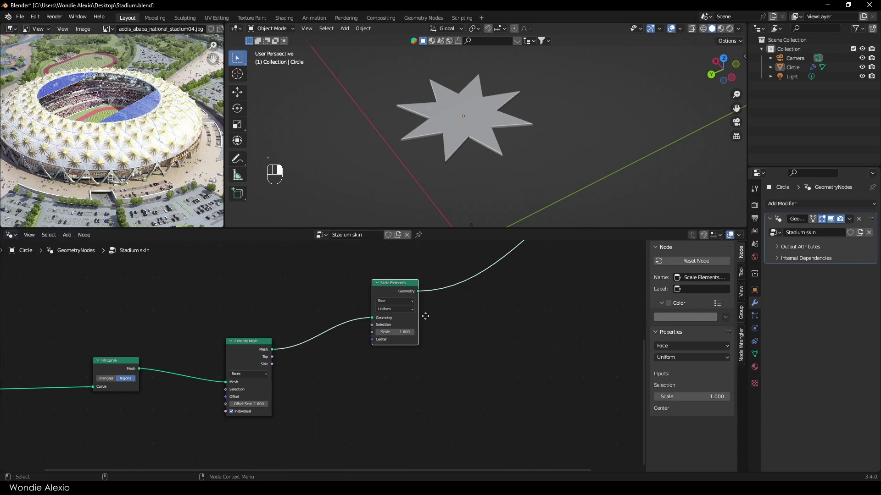
click(425, 316)
scroll(425, 316, up, 3)
middle_drag(74, 405, 127, 420)
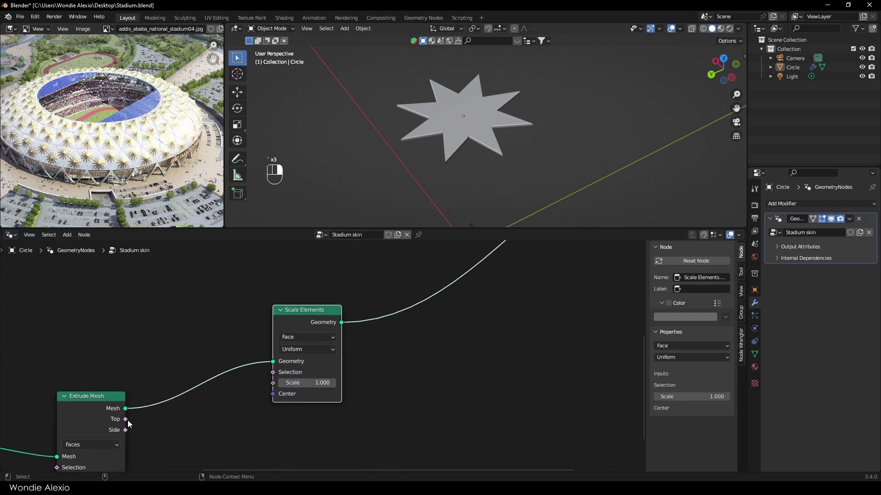
drag(125, 419, 273, 372)
scroll(471, 135, up, 4)
middle_drag(472, 135, 383, 104)
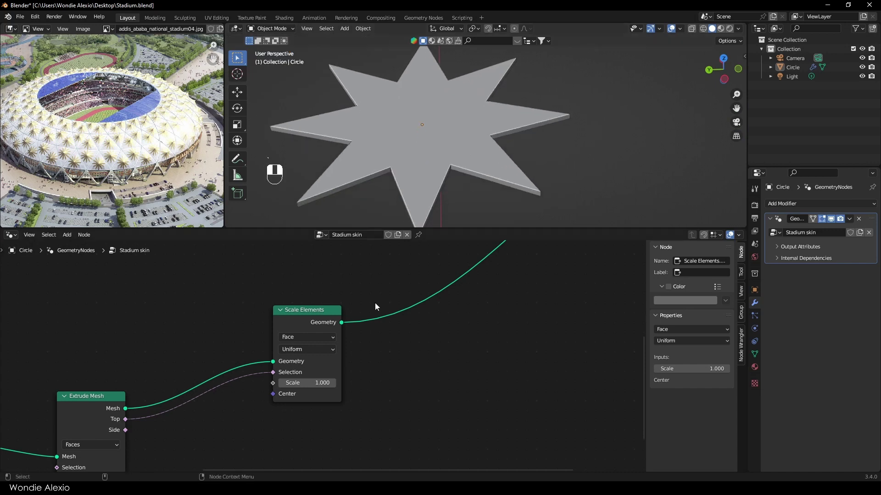
Set the star branch's Scale Elements Scale to 0.9, then reduce it to 0.4.
click(307, 382)
text(0.9)
key(Return)
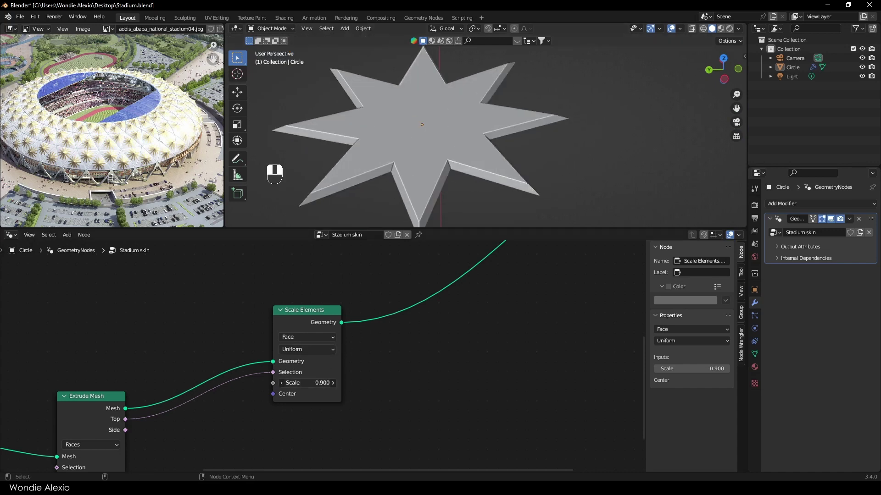
drag(323, 383, 284, 383)
text(0.4)
key(Return)
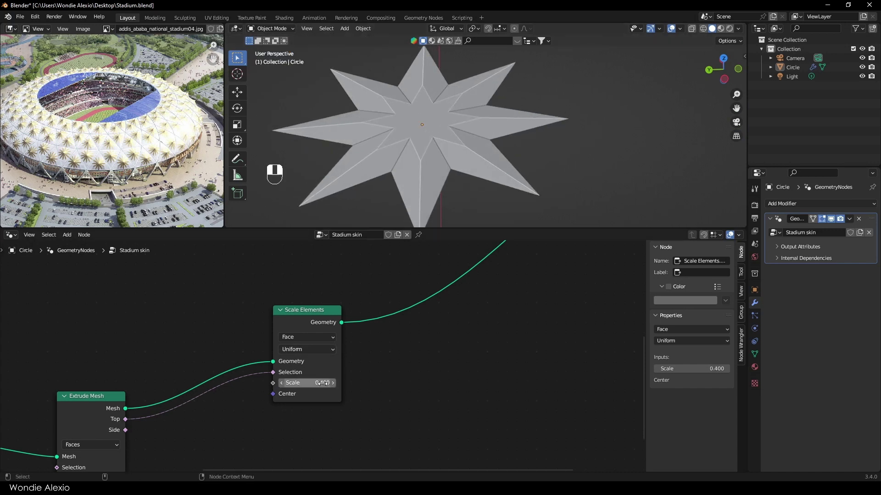
Insert a Subdivision Surface node between the star's Scale Elements and Group Output and set its Level to 3.
scroll(358, 374, down, 2)
scroll(396, 386, down, 2)
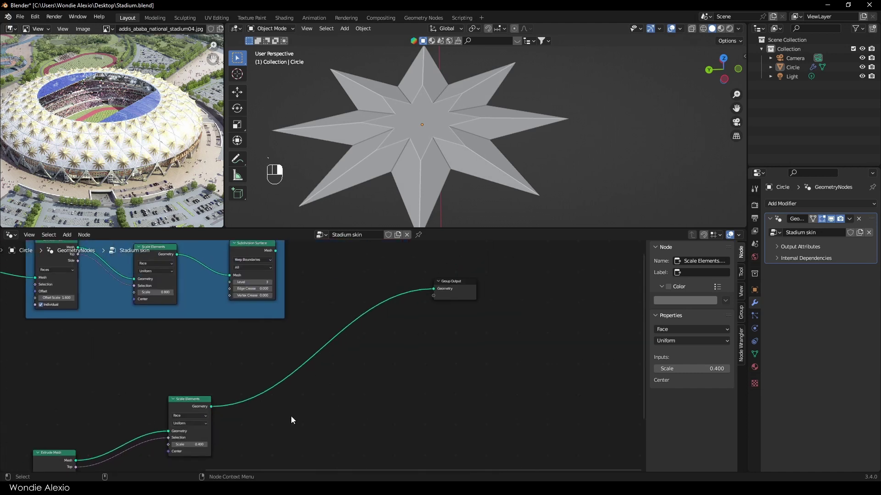
scroll(381, 375, up, 2)
key(shift+a)
click(344, 258)
text(s)
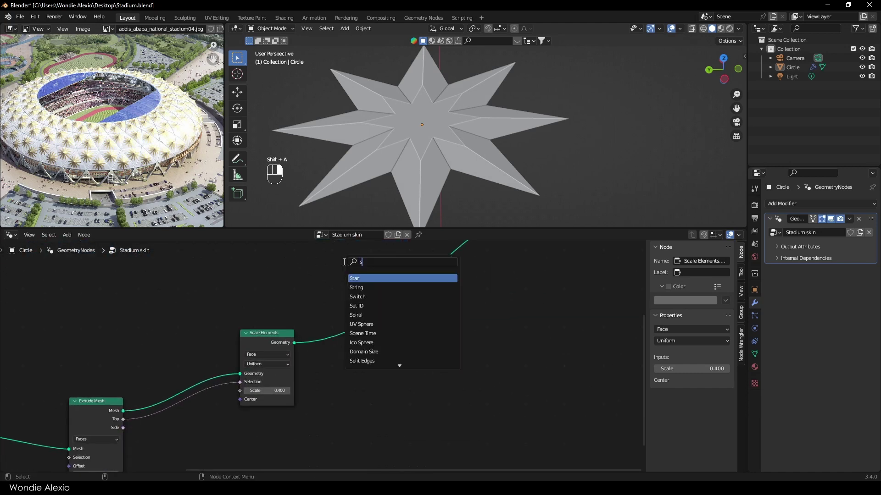
text(ubd)
click(371, 297)
click(337, 370)
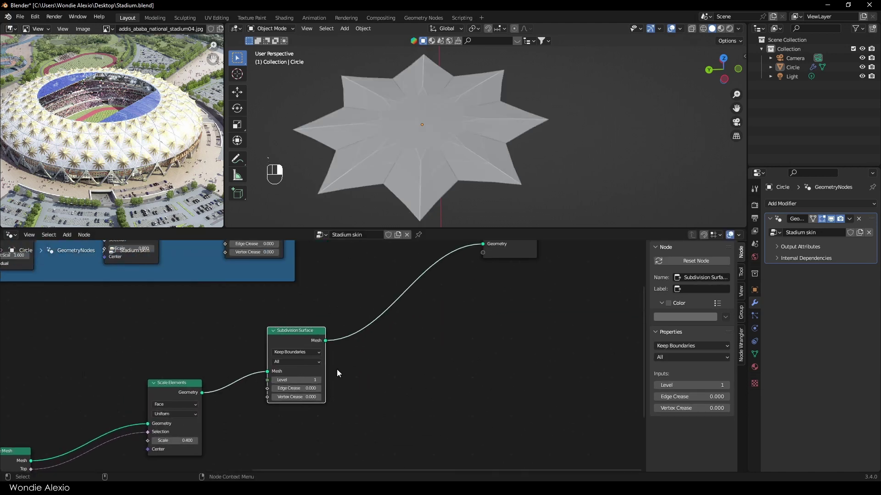
click(321, 380)
click(321, 380)
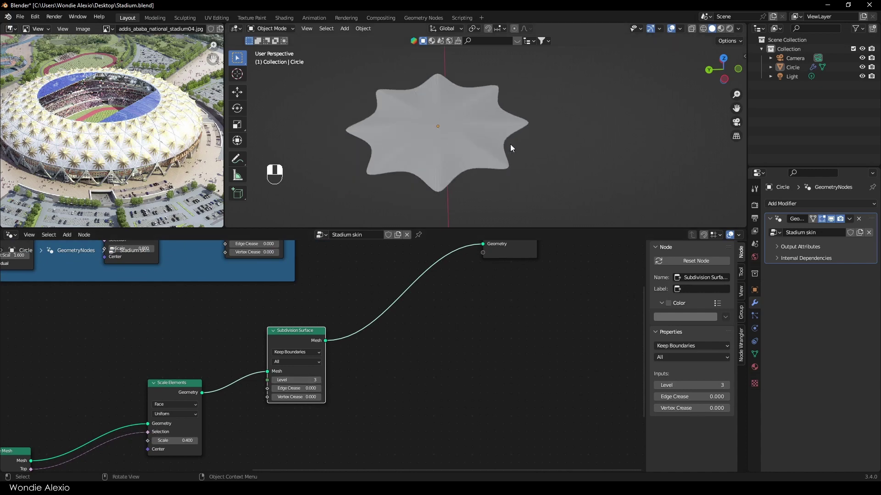
Add a Mesh to Points node fed by the star's Extrude Mesh, linking Mesh to Mesh and Top to Selection.
scroll(442, 328, down, 4)
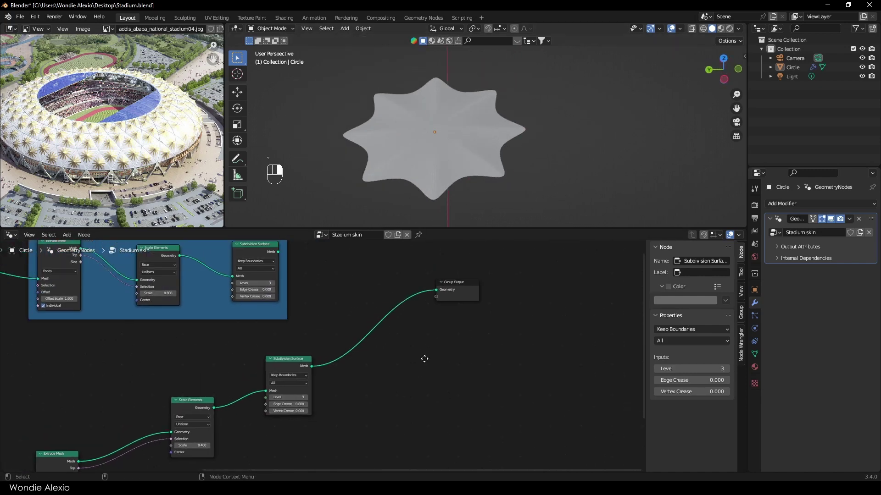
middle_drag(429, 343, 315, 356)
scroll(298, 367, up, 3)
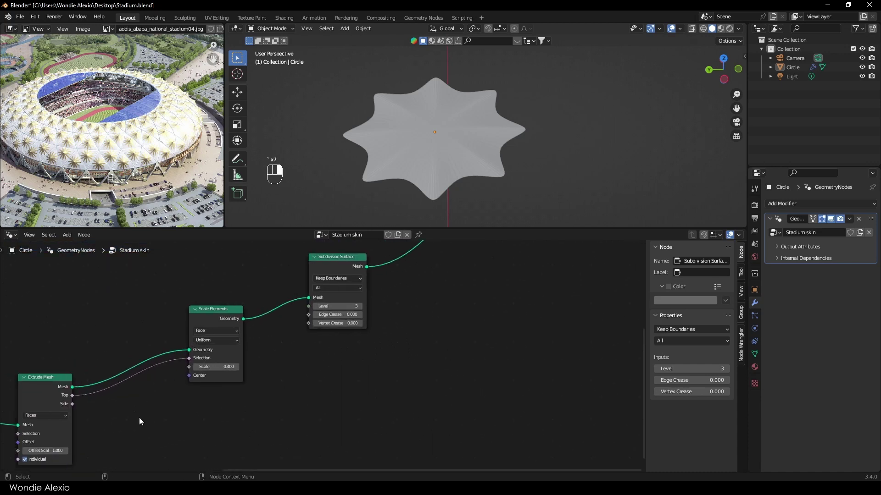
middle_drag(139, 417, 226, 368)
scroll(193, 365, up, 1)
drag(161, 309, 348, 370)
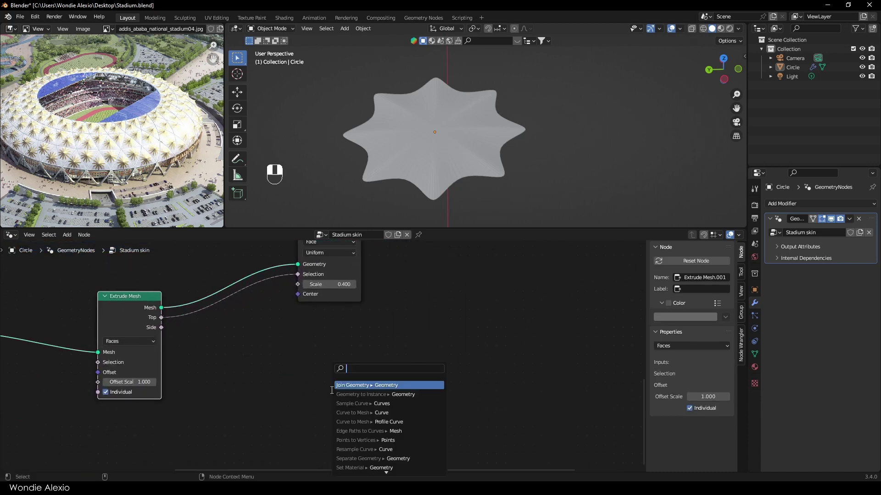
text(mesh to)
click(366, 404)
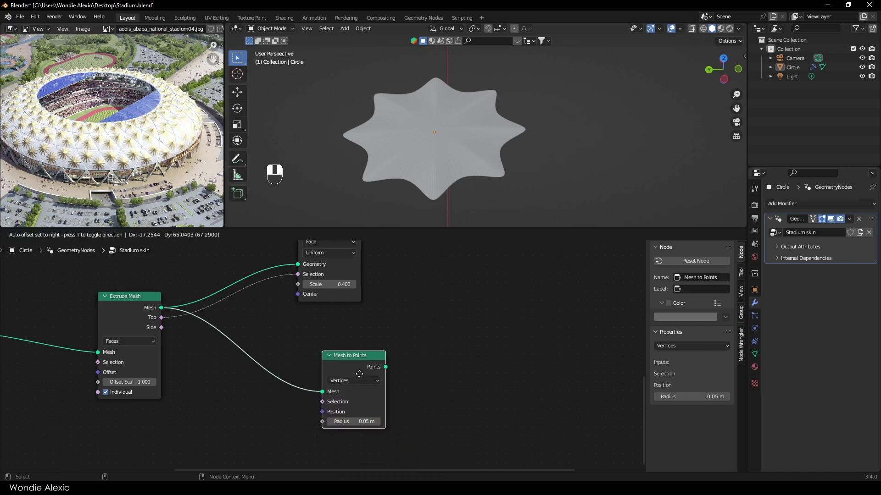
drag(162, 318, 326, 392)
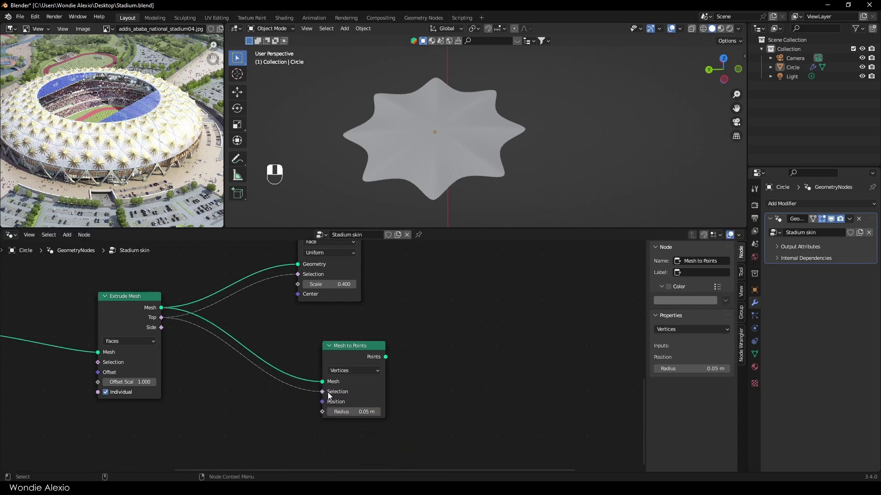
middle_drag(326, 392, 253, 362)
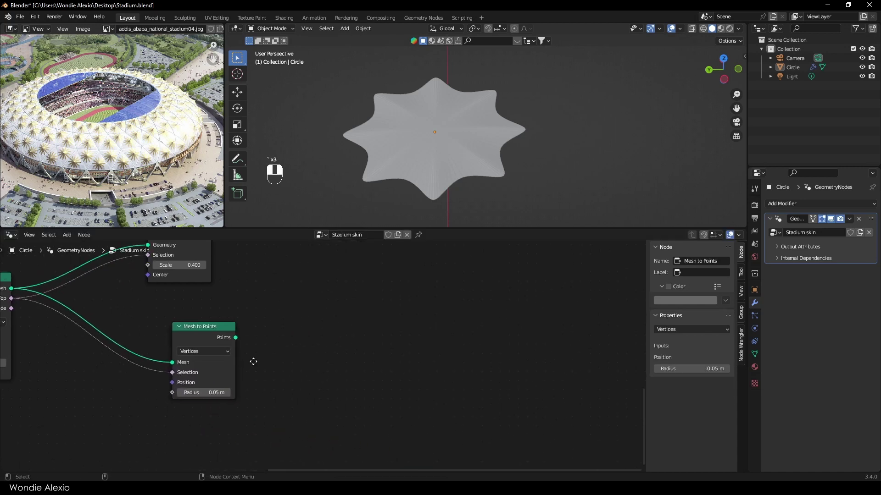
Add an Instance on Points node fed by the Points output of Mesh to Points.
drag(237, 343, 342, 368)
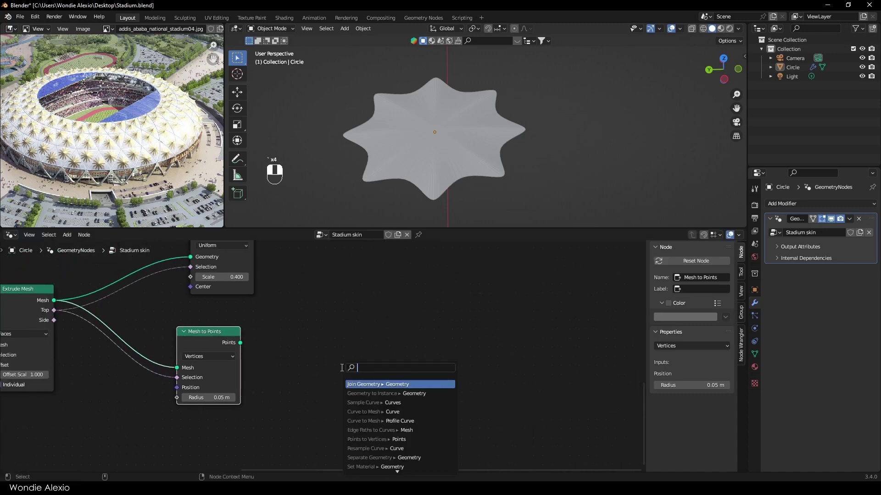
text(insta)
key(Return)
scroll(418, 364, down, 3)
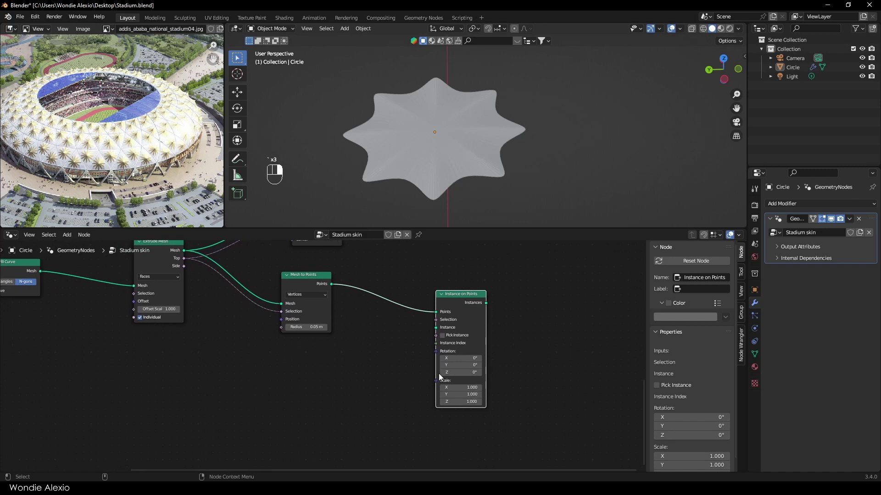
Add a Curve Circle node connected to the Instance input of Instance on Points.
scroll(439, 373, up, 1)
drag(450, 329, 395, 357)
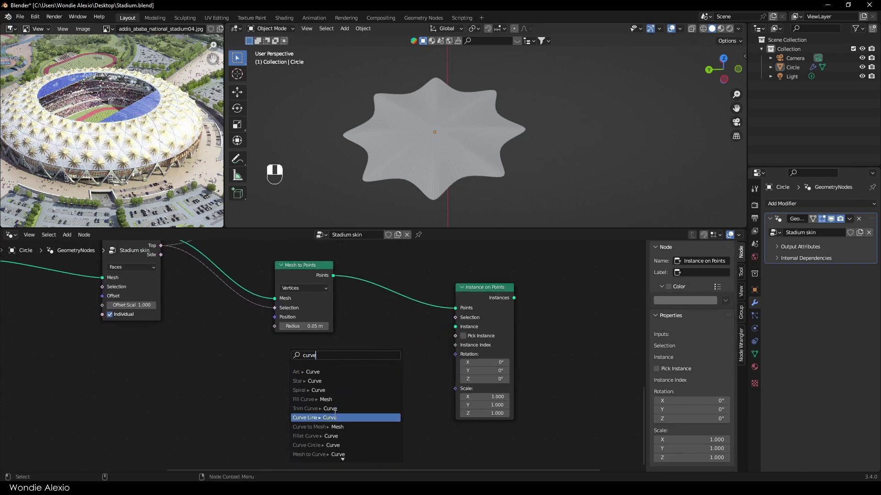
click(315, 445)
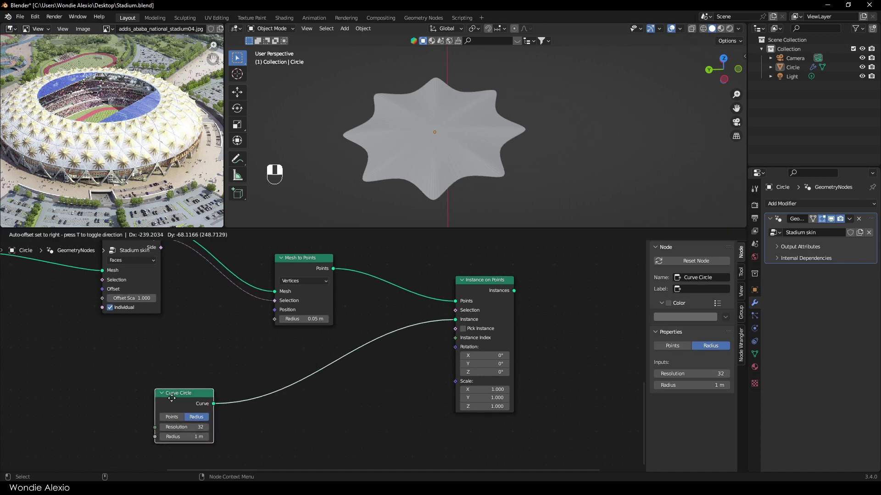
Insert a Fill Curve node between Curve Circle and the Instance input of Instance on Points.
key(shift+a)
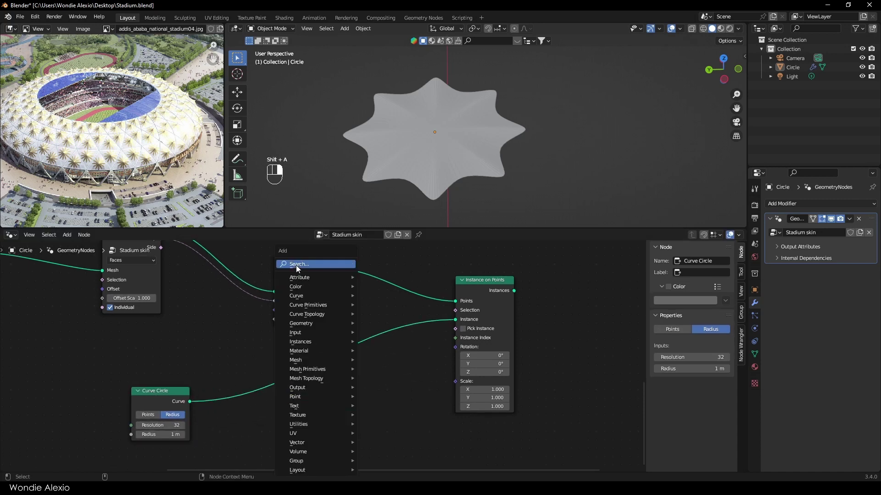
mouse_move(301, 278)
click(302, 264)
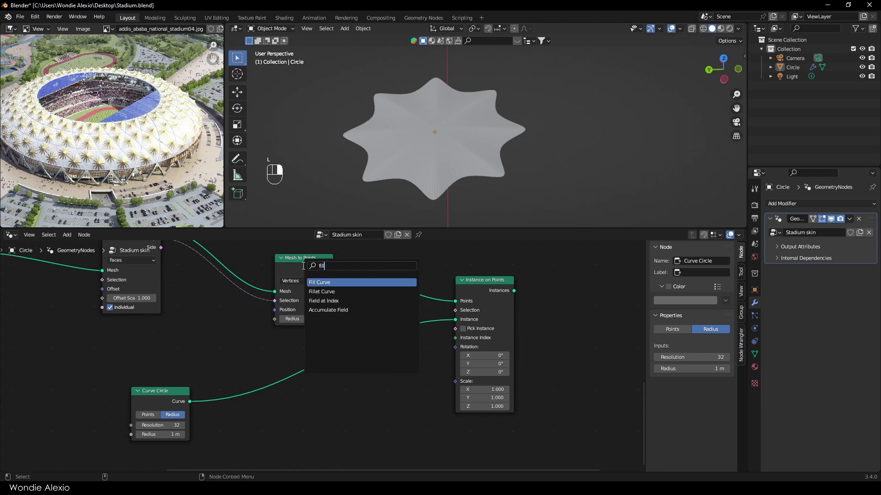
click(321, 282)
click(260, 383)
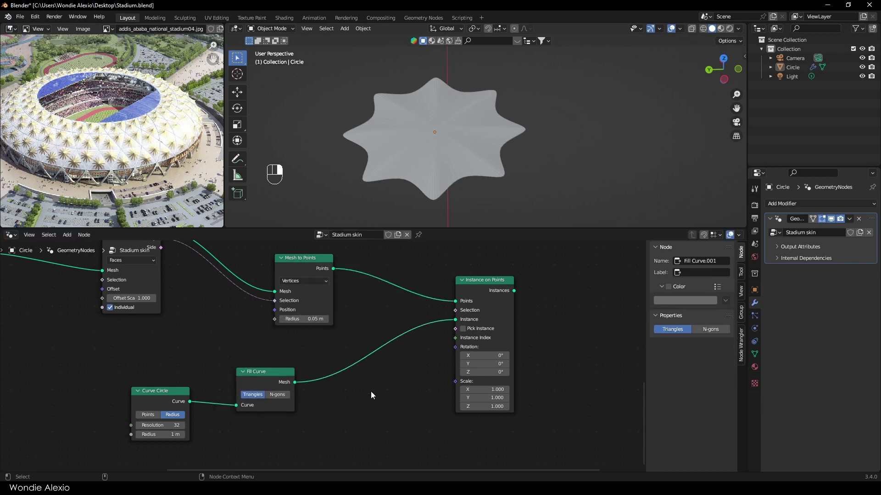
Insert an Extrude Mesh node between the circle's Fill Curve and Instance on Points.
key(shift+a)
click(331, 264)
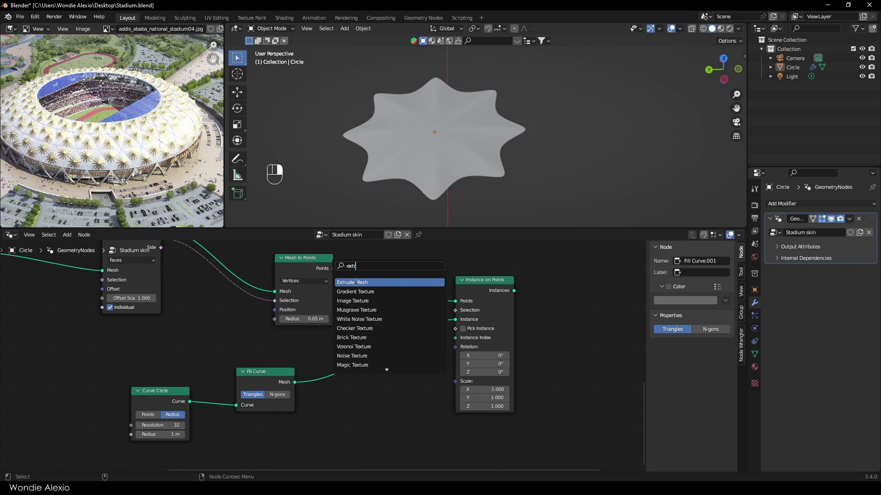
key(Return)
click(328, 372)
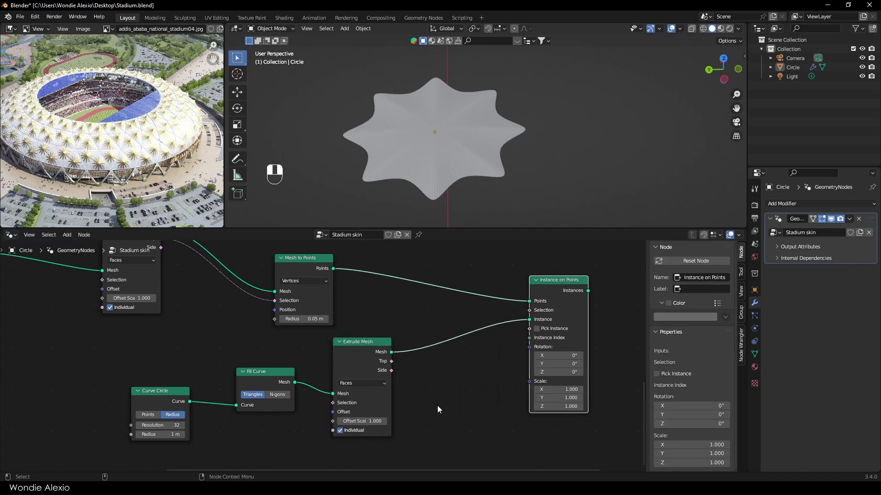
Insert a Scale Elements node between the circle's Extrude Mesh and Instance on Points, with its Scale at 0.600.
key(shift+a)
click(398, 265)
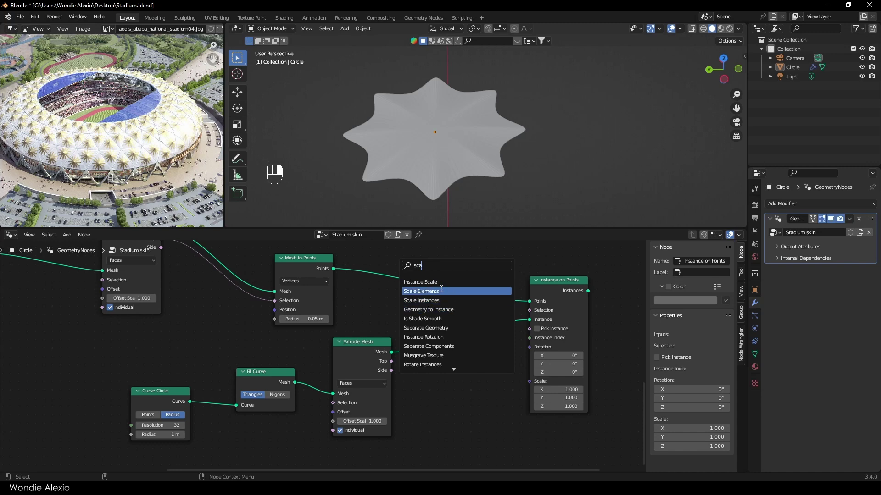
click(441, 290)
click(484, 357)
middle_drag(497, 364, 255, 391)
middle_drag(328, 384, 311, 406)
scroll(399, 376, down, 4)
scroll(313, 402, down, 7)
drag(291, 392, 291, 357)
scroll(322, 339, up, 2)
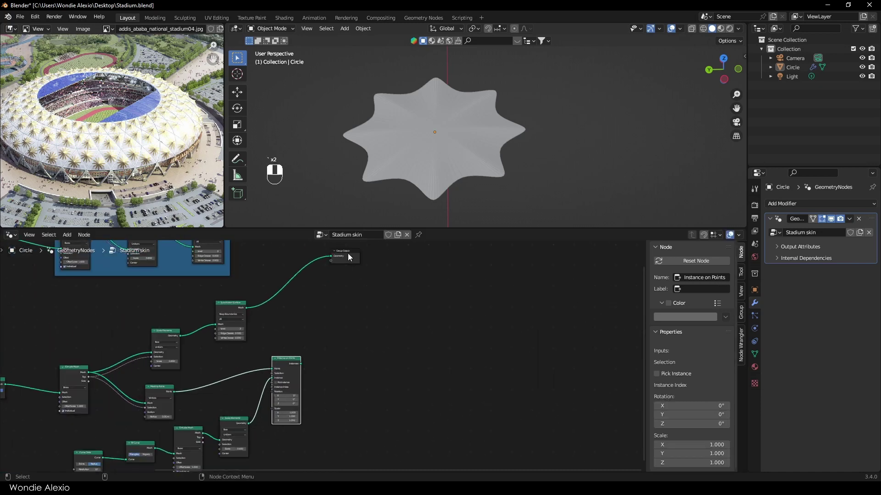
Move Group Output nearer the star branch and add a Join Geometry node beside Instance on Points.
drag(348, 256, 396, 322)
scroll(330, 353, up, 3)
key(shift+a)
text(ji)
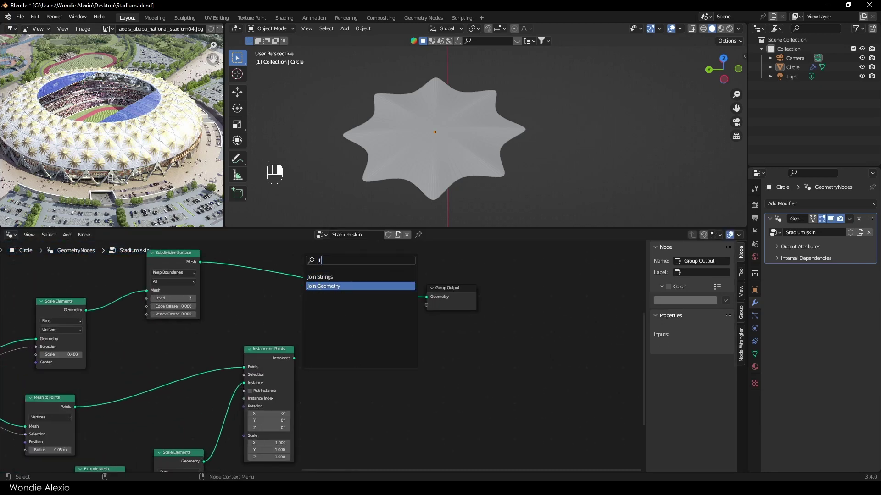
click(320, 286)
click(351, 343)
Link Instance on Points and the star's Subdivision Surface into Join Geometry, and connect Join Geometry to Group Output.
scroll(351, 342, up, 2)
click(289, 361)
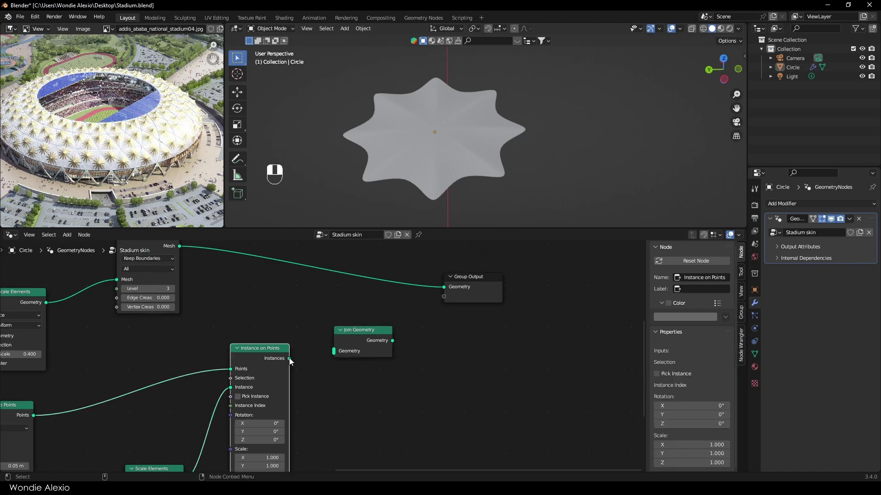
drag(393, 340, 444, 287)
scroll(448, 291, down, 1)
middle_drag(447, 291, 420, 353)
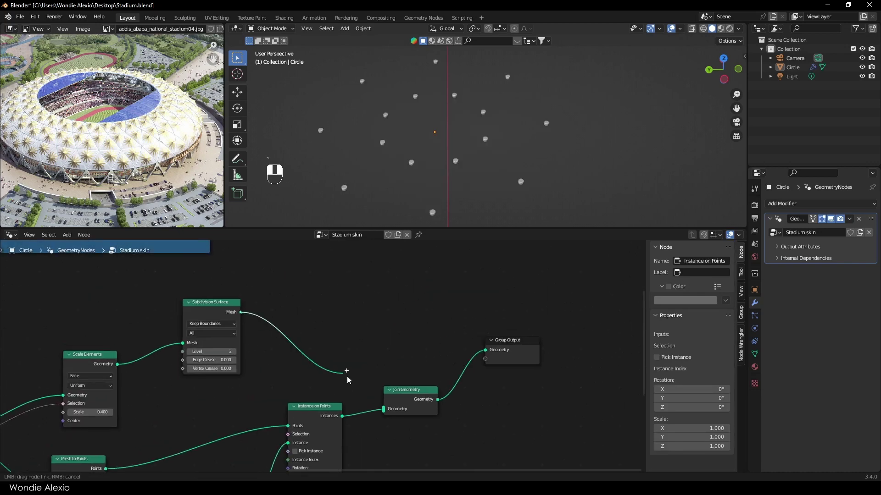
drag(347, 379, 384, 409)
Switch the Mesh to Points node from vertices to Faces mode and view the star's centre instance.
middle_drag(192, 427, 265, 357)
scroll(265, 358, up, 2)
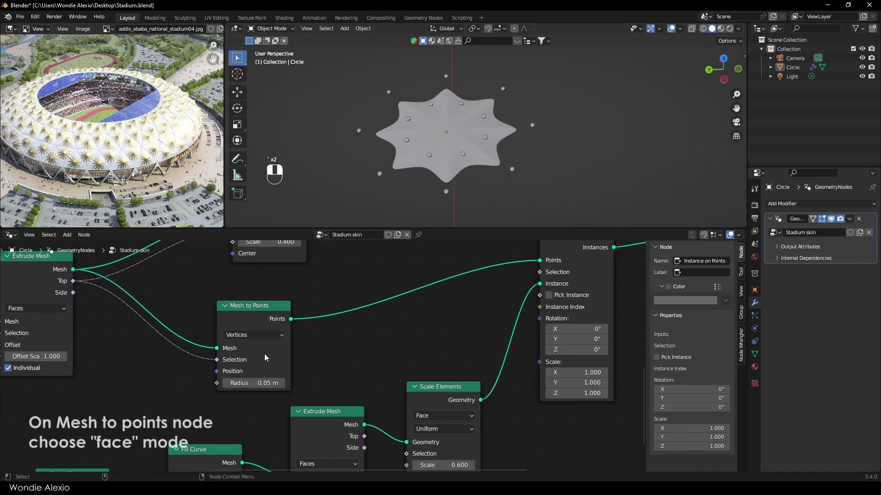
click(254, 335)
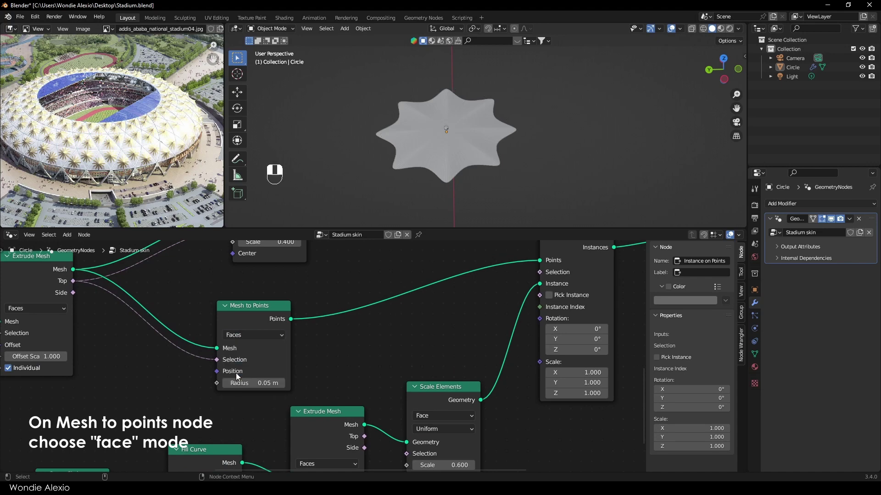
middle_drag(447, 181, 451, 140)
click(488, 155)
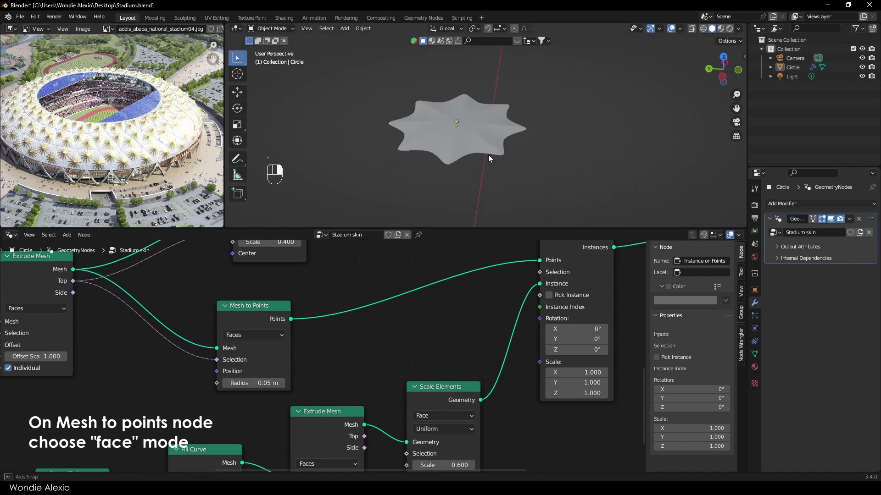
Set the Offset Scale of the star's Extrude Mesh node to 4.000.
scroll(430, 330, down, 6)
scroll(208, 293, up, 3)
middle_drag(162, 321, 211, 365)
scroll(211, 366, up, 2)
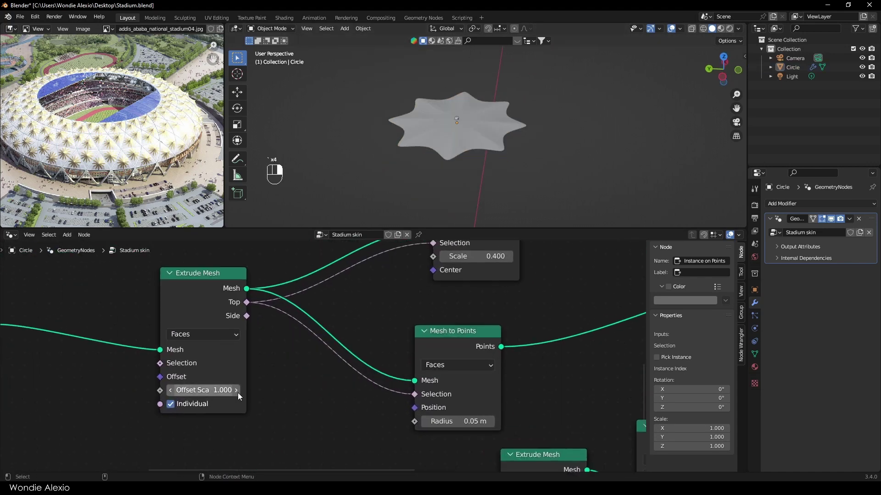
scroll(494, 137, up, 4)
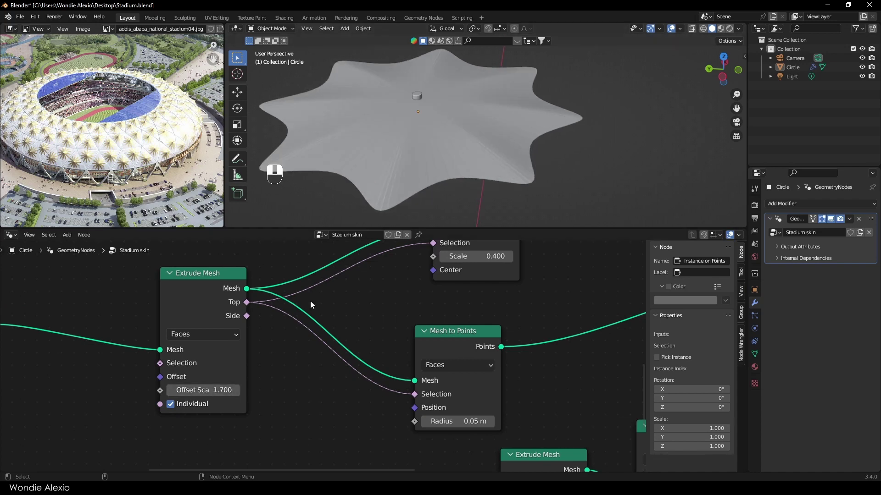
drag(203, 391, 224, 390)
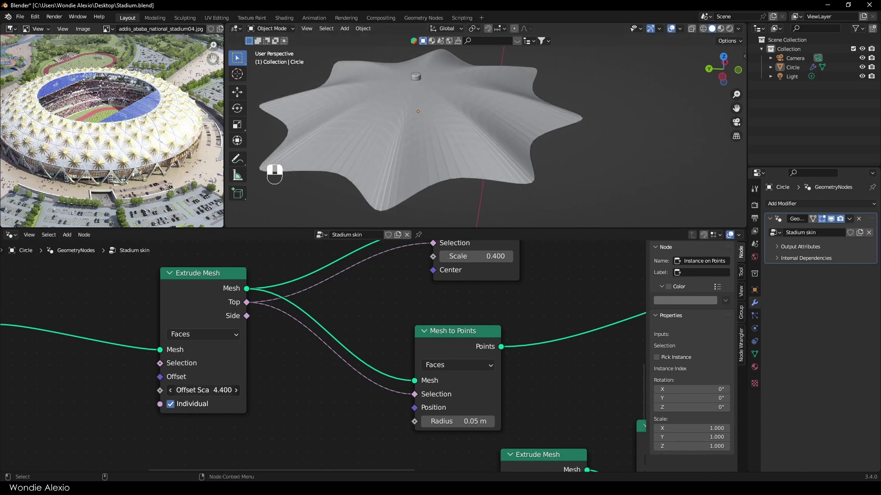
scroll(533, 184, down, 4)
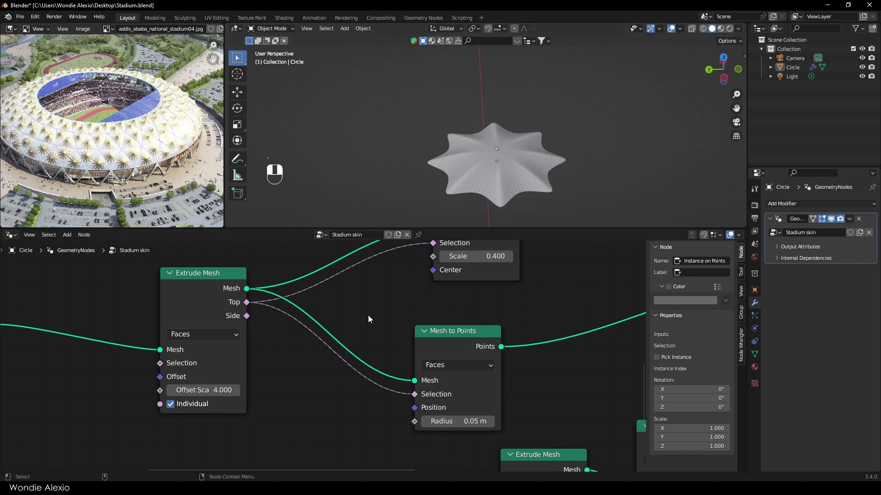
Reduce the Star node's Inner Radius to 3.7 m and inspect the sharper points from several angles.
scroll(368, 315, down, 3)
middle_drag(114, 317, 335, 335)
middle_drag(162, 396, 187, 344)
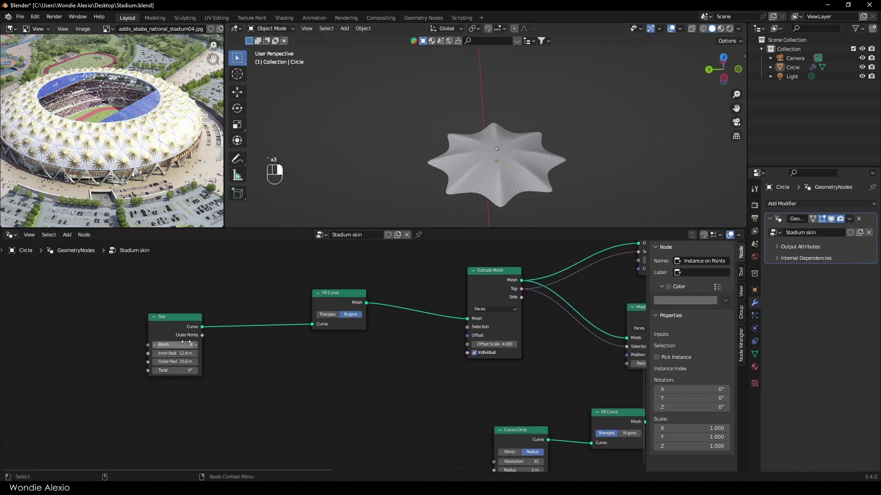
scroll(183, 342, up, 3)
drag(140, 315, 189, 310)
scroll(199, 348, up, 4)
mouse_move(138, 345)
mouse_down()
mouse_move(92, 345)
mouse_move(276, 345)
mouse_move(94, 344)
mouse_up()
middle_drag(518, 162, 467, 177)
scroll(469, 140, up, 4)
click(478, 115)
click(508, 148)
Move the Instance on Points node down, closer to the circle branch's Scale Elements node.
scroll(508, 148, down, 3)
middle_drag(514, 314, 278, 354)
scroll(271, 355, down, 7)
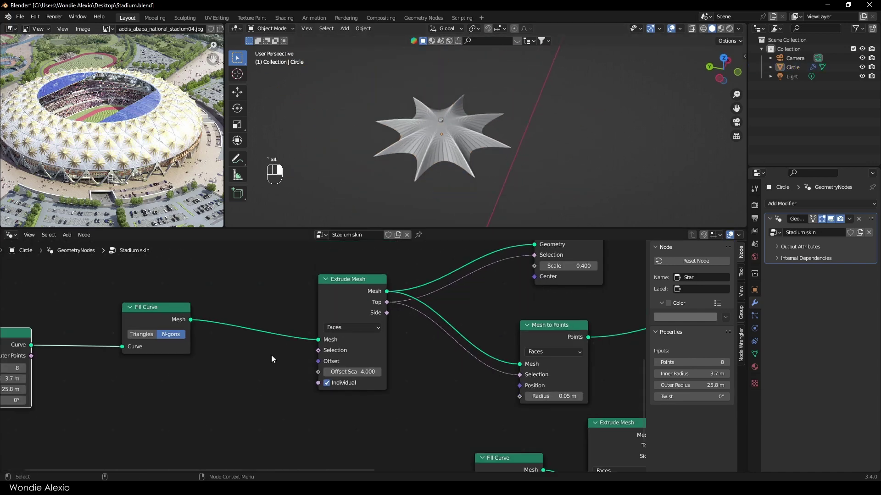
middle_drag(418, 393, 326, 369)
middle_drag(328, 417, 263, 330)
scroll(263, 330, up, 2)
scroll(222, 367, down, 10)
middle_drag(222, 368, 241, 424)
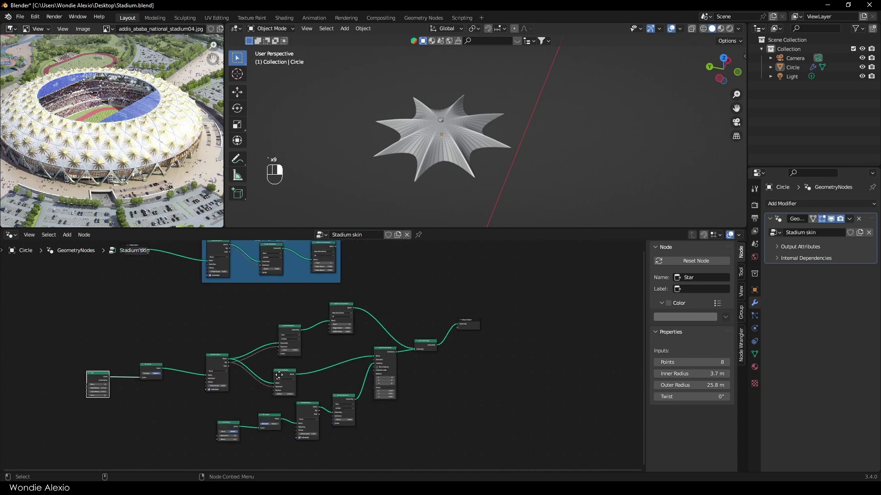
scroll(298, 393, up, 3)
middle_drag(298, 394, 308, 388)
mouse_move(398, 334)
mouse_down()
mouse_move(398, 370)
mouse_move(399, 362)
mouse_up()
Reposition the circle branch from Curve Circle through Instance on Points and enclose these nodes in a frame.
mouse_move(455, 435)
mouse_down()
mouse_move(227, 418)
mouse_move(222, 407)
mouse_up()
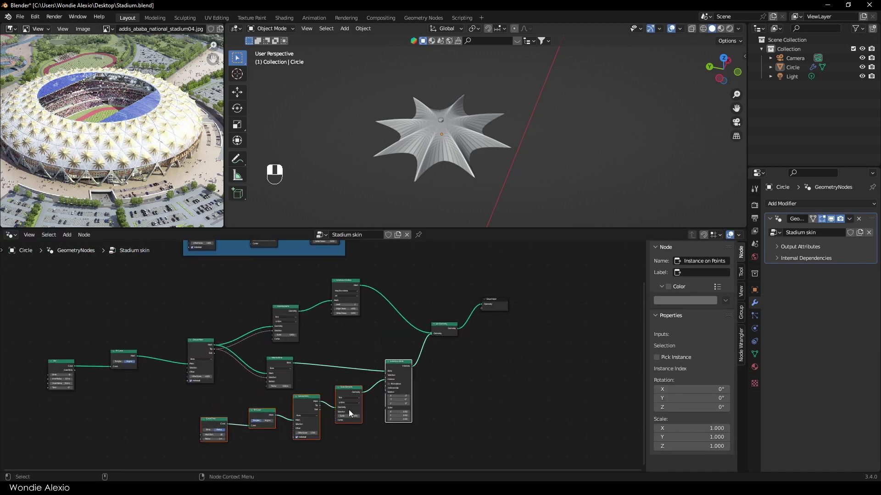
key(g)
click(406, 392)
middle_drag(407, 392, 417, 330)
key(ctrl+j)
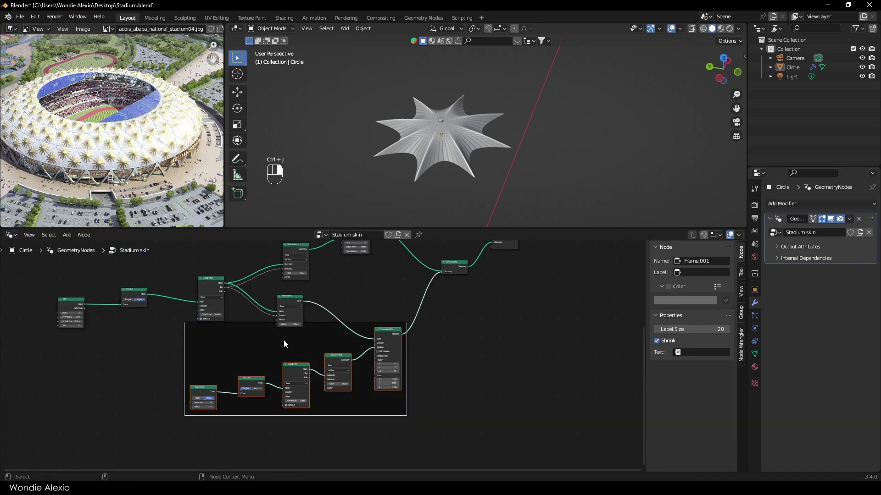
Label the circle branch's frame "Flower middle point" and set its Label Size to 55.
scroll(283, 340, up, 1)
middle_drag(373, 271, 359, 309)
scroll(360, 308, up, 2)
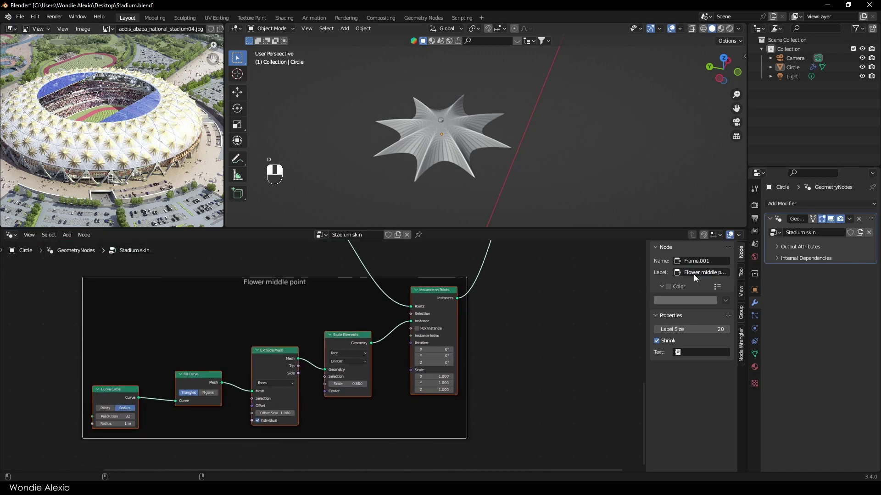
drag(690, 329, 732, 329)
click(537, 337)
Move the star's Extrude Mesh, Fill Curve and Star nodes closer together to make the branch compact.
scroll(432, 344, down, 5)
middle_drag(421, 298, 452, 443)
drag(266, 362, 291, 353)
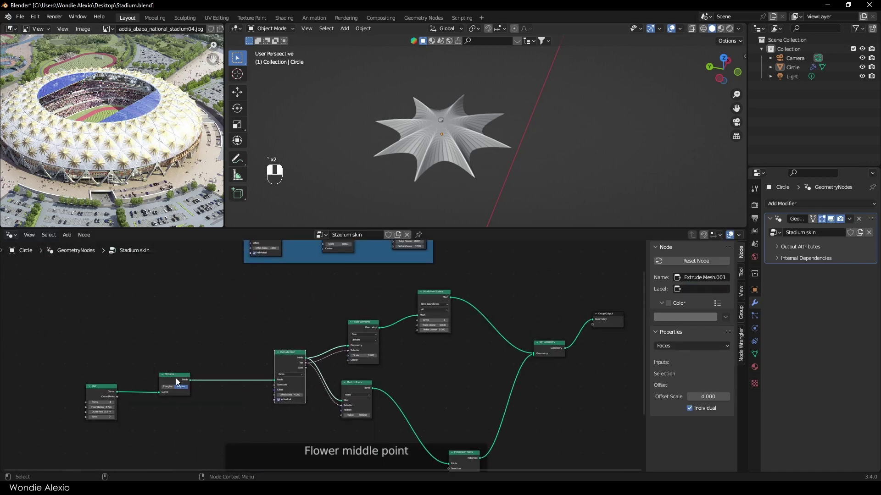
drag(175, 374, 229, 370)
drag(105, 388, 179, 380)
scroll(197, 365, up, 3)
drag(214, 348, 132, 404)
Enclose the star branch nodes in a frame labelled "Flower | elements" with Label Size 64.
scroll(229, 362, down, 5)
middle_drag(252, 351, 298, 353)
drag(467, 286, 222, 401)
key(ctrl+j)
scroll(301, 303, up, 3)
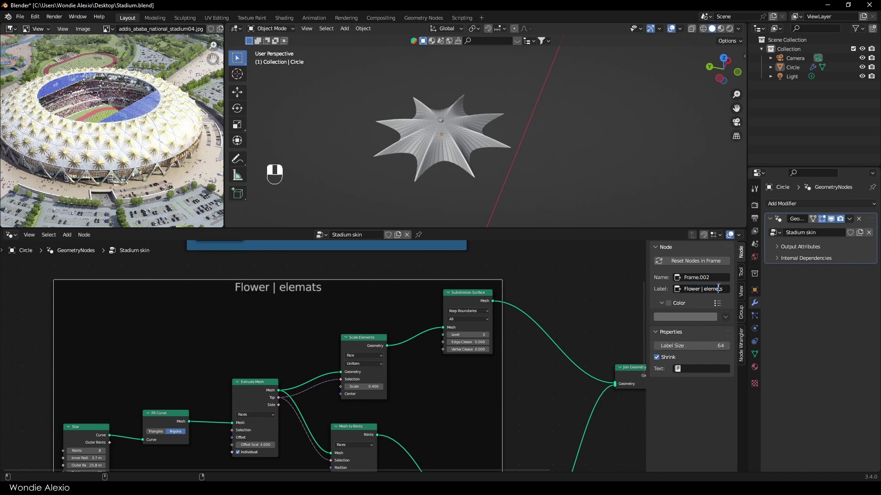
Move the Group Output node farther away from Join Geometry to make room in the node tree.
scroll(518, 308, down, 5)
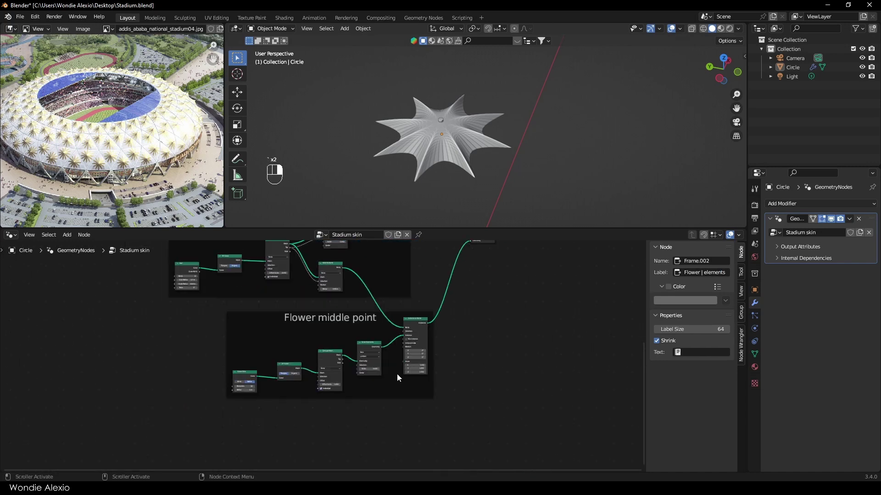
click(224, 318)
scroll(610, 402, up, 4)
middle_drag(610, 402, 488, 404)
click(488, 404)
scroll(451, 396, down, 4)
middle_drag(430, 350, 455, 376)
drag(479, 320, 549, 319)
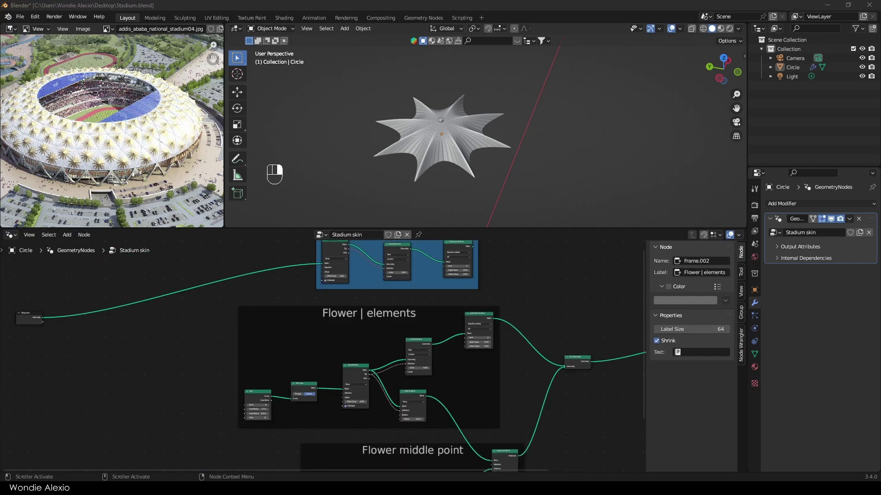
Move the "Flower | elements" frame left beneath the Lower skin frame and bring its Join Geometry node closer.
scroll(506, 308, down, 3)
middle_drag(456, 315, 343, 315)
key(g)
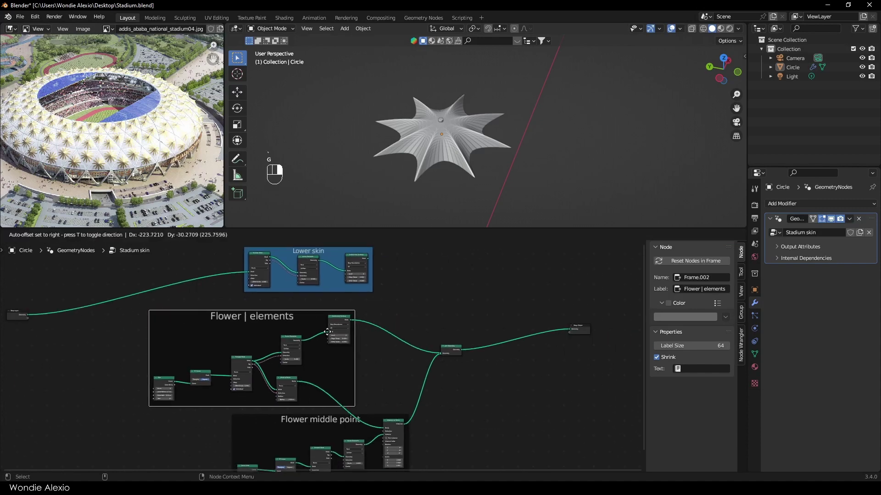
click(274, 323)
click(450, 349)
key(g)
Move the "Flower middle point" frame left, beneath the "Flower | elements" frame.
middle_drag(324, 424, 422, 364)
click(422, 365)
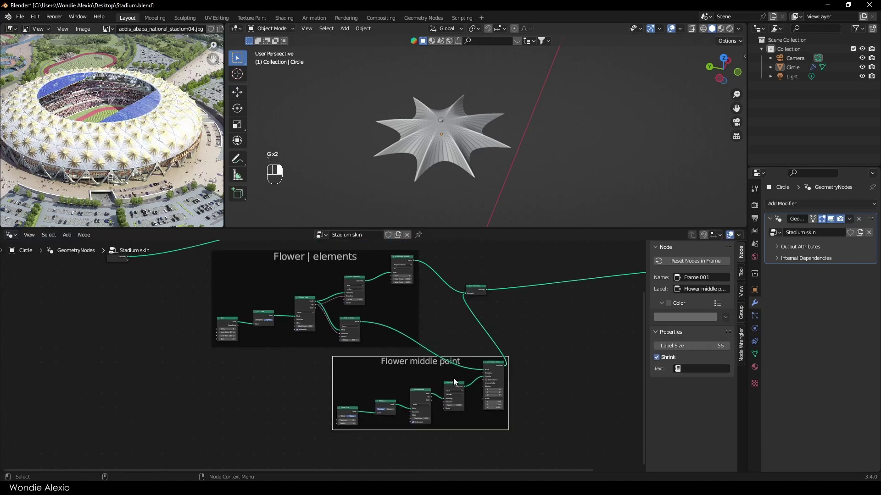
key(g)
click(345, 377)
Move the Group Output node up and to the right of the Lower skin and flower branches.
scroll(400, 312, up, 3)
middle_drag(602, 253, 300, 373)
click(393, 396)
key(g)
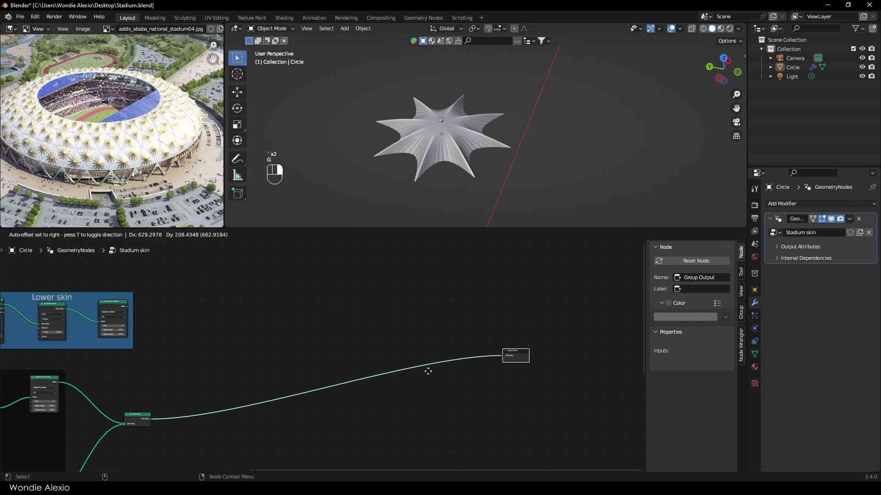
click(428, 370)
Duplicate the Join Geometry node and place the copy between the Lower skin branch and Group Output.
scroll(327, 368, up, 1)
click(289, 344)
click(123, 427)
key(shift+d)
click(308, 360)
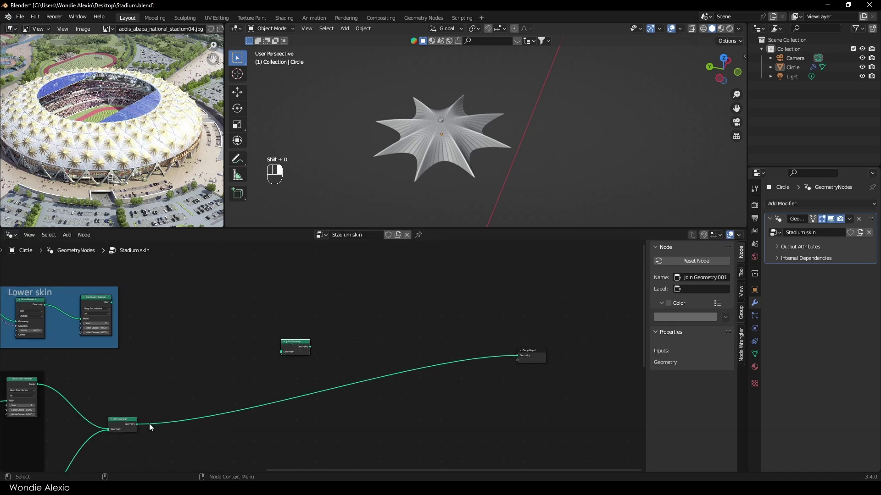
Link the flower's Join Geometry and the Lower skin's Subdivision Surface into the second Join Geometry, and connect it to Group Output.
scroll(92, 456, up, 1)
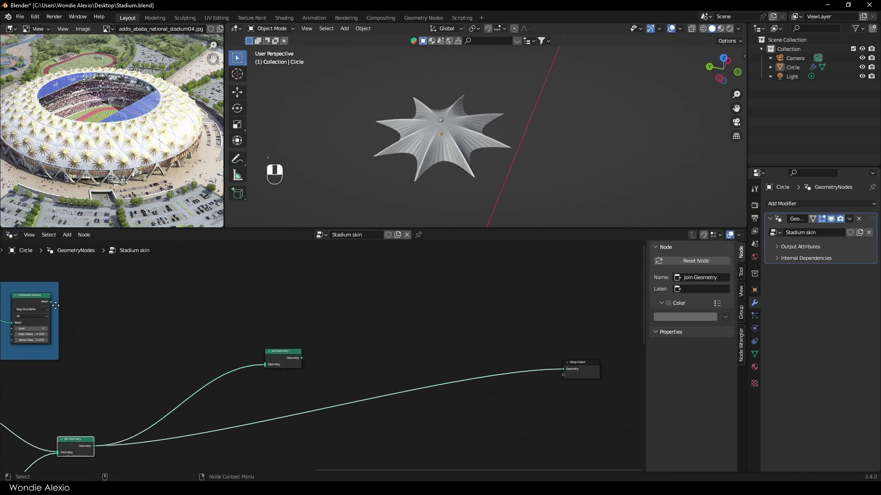
drag(55, 305, 192, 340)
drag(301, 358, 547, 372)
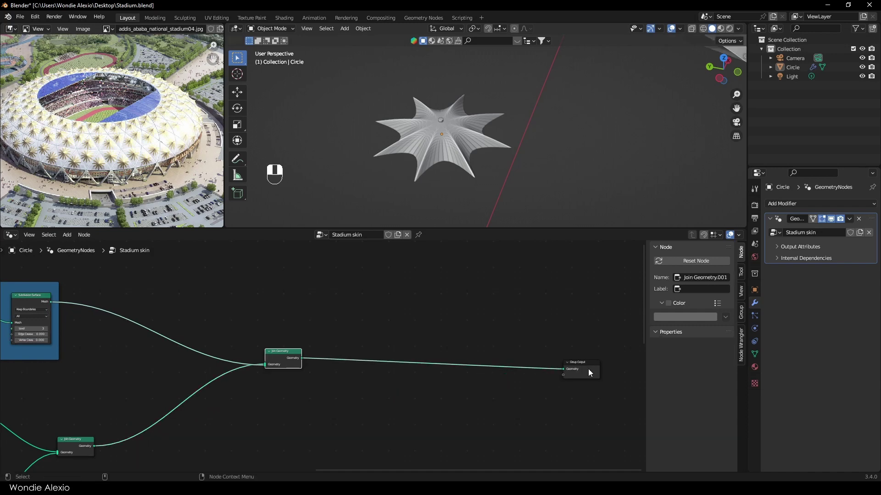
Place Group Output beside the second Join Geometry node and move both nodes farther right.
click(588, 369)
key(g)
click(360, 359)
drag(377, 386, 299, 338)
key(g)
click(504, 320)
Examine the combined stadium shell and star ornament in the viewport, along with the layout of the joined node branches.
scroll(504, 321, down, 8)
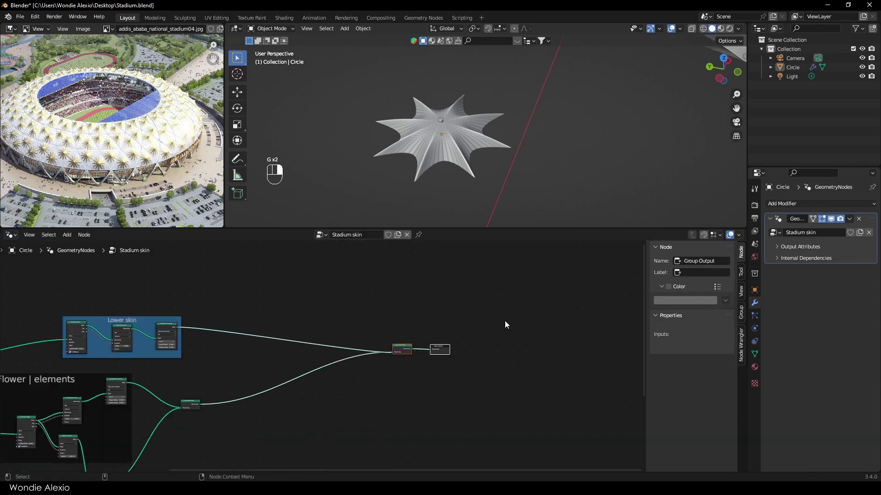
scroll(448, 140, down, 9)
key(grave)
key(grave)
key(grave)
key(grave)
scroll(320, 371, up, 1)
middle_drag(320, 372, 385, 344)
scroll(461, 352, up, 4)
click(461, 352)
scroll(384, 344, up, 2)
scroll(384, 344, down, 3)
Move the Flower | elements frame and the flower's Join Geometry node slightly to make room below the Lower skin frame.
middle_drag(198, 376, 381, 331)
scroll(381, 331, down, 2)
click(215, 319)
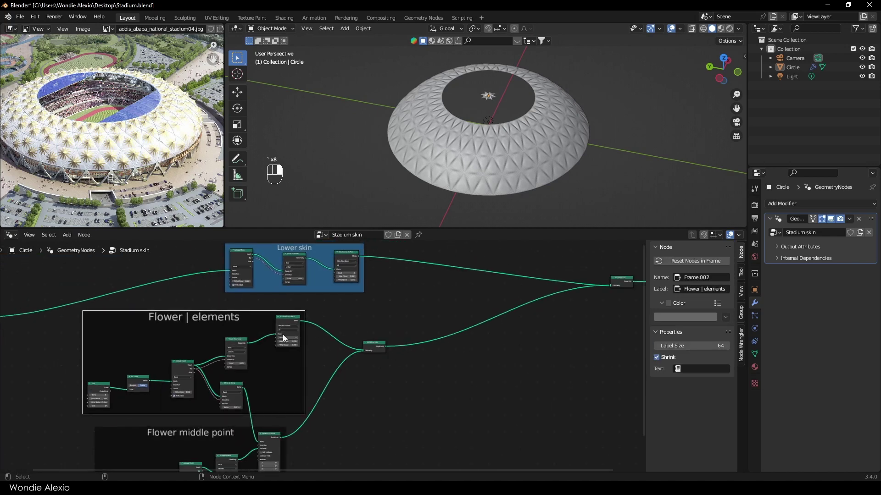
key(g)
click(304, 342)
click(375, 344)
key(g)
click(401, 365)
Branch a Mesh to Points node off the Lower skin's Scale Elements geometry output and place it below the frame.
scroll(328, 286, up, 3)
middle_drag(328, 286, 162, 350)
drag(111, 282, 265, 401)
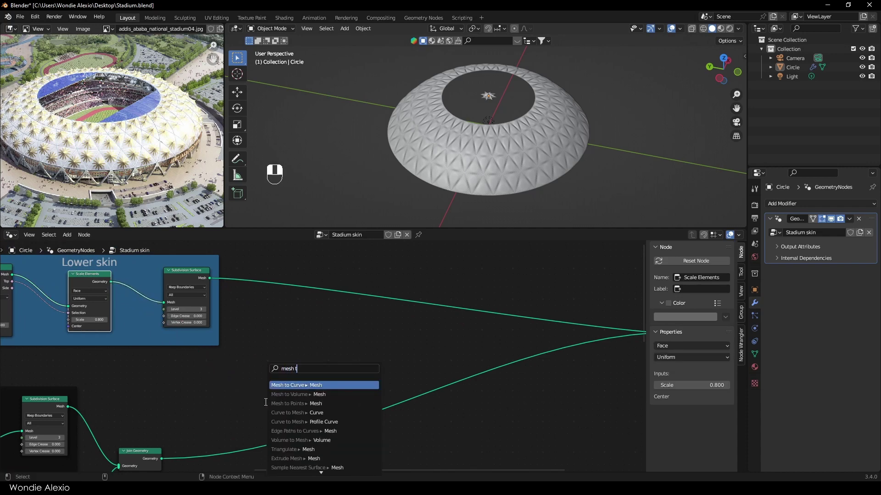
text(mesh to)
click(275, 403)
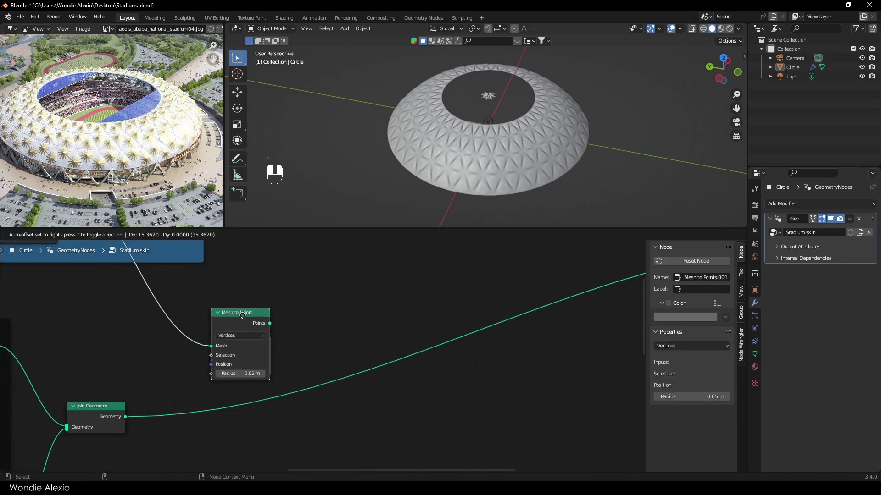
click(248, 363)
Set the Mesh to Points radius to 96.4 m and its mode to Faces.
drag(234, 369, 238, 370)
scroll(458, 145, up, 6)
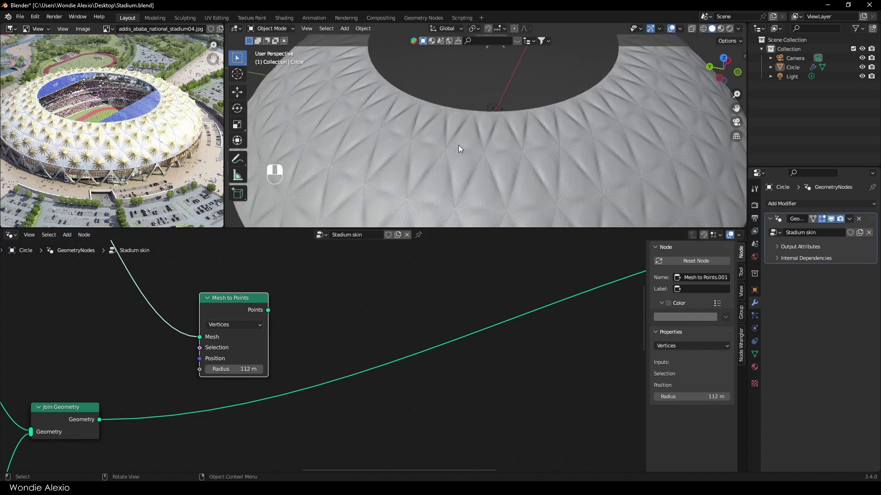
middle_drag(458, 145, 460, 125)
scroll(460, 125, down, 3)
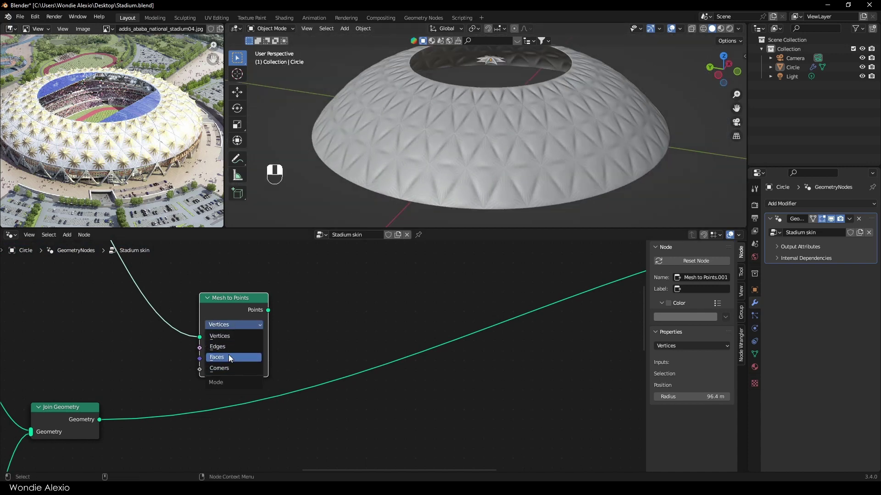
click(225, 358)
Link the Lower skin Extrude Mesh's Top output to the Selection input of Mesh to Points.
scroll(330, 350, down, 2)
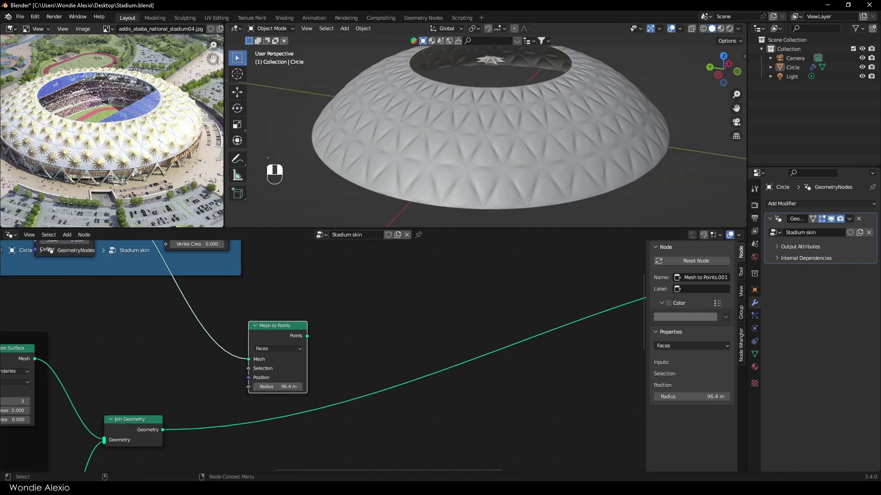
scroll(230, 317, down, 2)
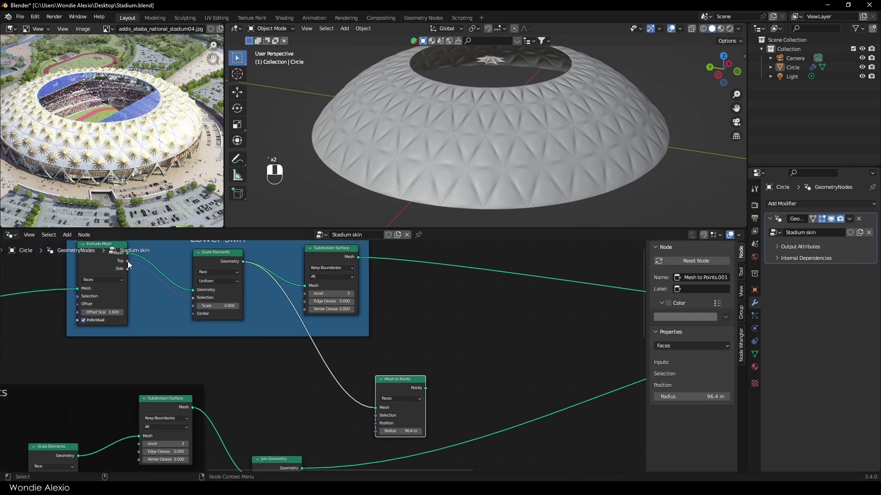
drag(127, 260, 376, 415)
middle_drag(376, 418, 249, 383)
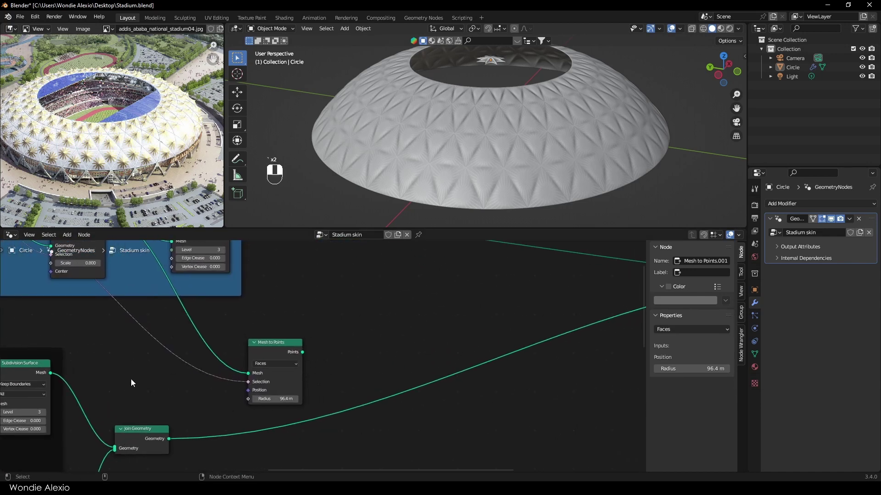
middle_drag(387, 417, 246, 389)
scroll(219, 368, down, 1)
Add an Instance on Points node fed by Mesh to Points, and link the flower's Join Geometry to its Instance input.
drag(168, 320, 305, 353)
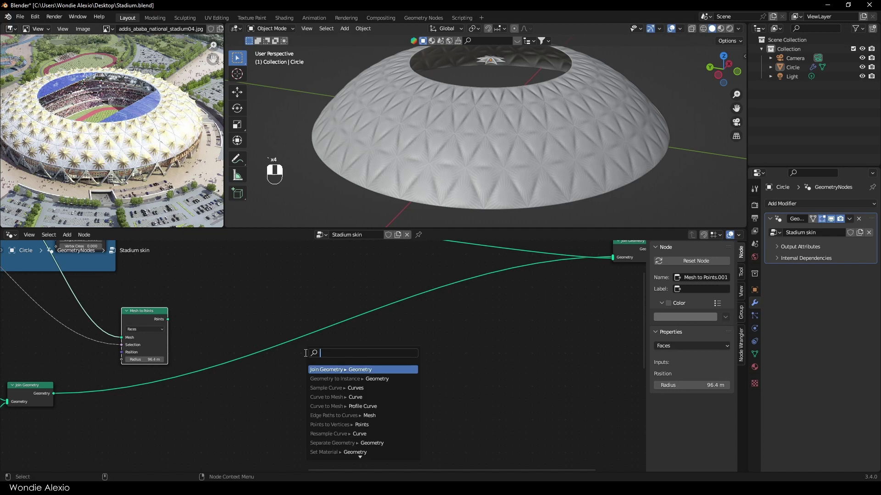
text(insta)
key(Return)
scroll(262, 397, down, 1)
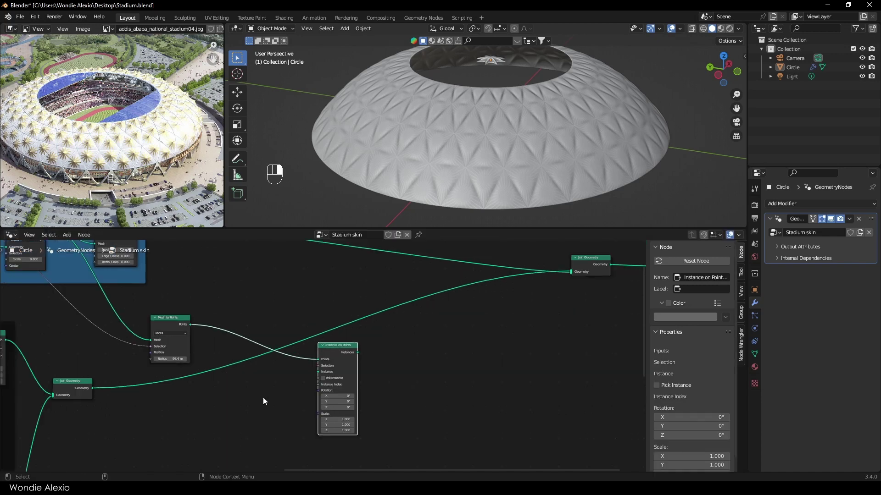
scroll(252, 398, up, 2)
drag(94, 389, 238, 392)
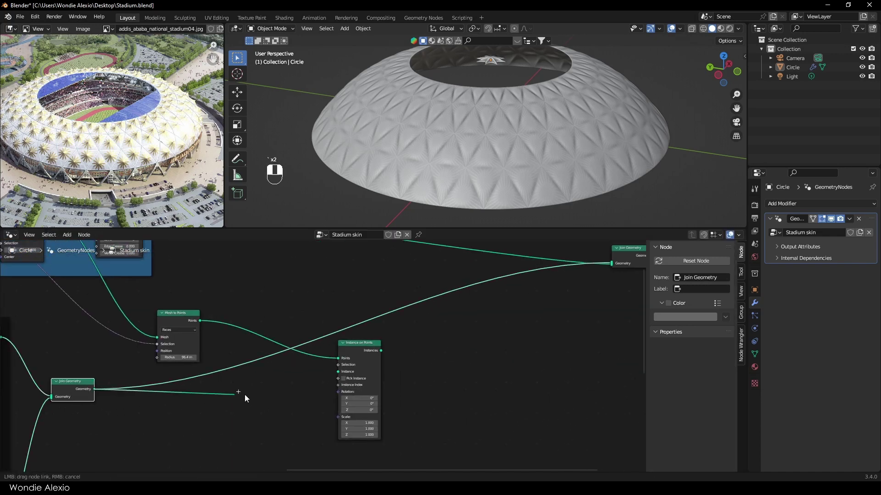
drag(329, 378, 329, 377)
Connect Instance on Points to the final Join Geometry and cut the flower's direct link to that node.
middle_drag(400, 297, 269, 329)
scroll(268, 329, down, 1)
middle_drag(338, 344, 320, 352)
drag(231, 386, 440, 304)
middle_drag(466, 143, 485, 193)
drag(486, 227, 486, 331)
scroll(483, 191, up, 4)
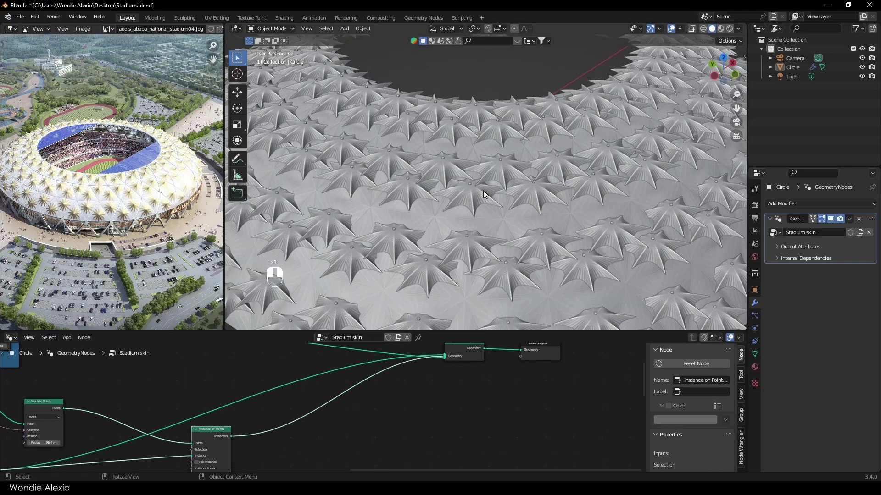
scroll(483, 192, down, 4)
middle_drag(483, 192, 459, 146)
ctrl+right_drag(294, 380, 306, 398)
Raise the number of points on the flower's Star node to 16.
middle_drag(481, 166, 436, 166)
drag(444, 331, 444, 294)
middle_drag(481, 89, 497, 132)
scroll(496, 132, down, 1)
drag(490, 295, 490, 205)
scroll(500, 328, down, 5)
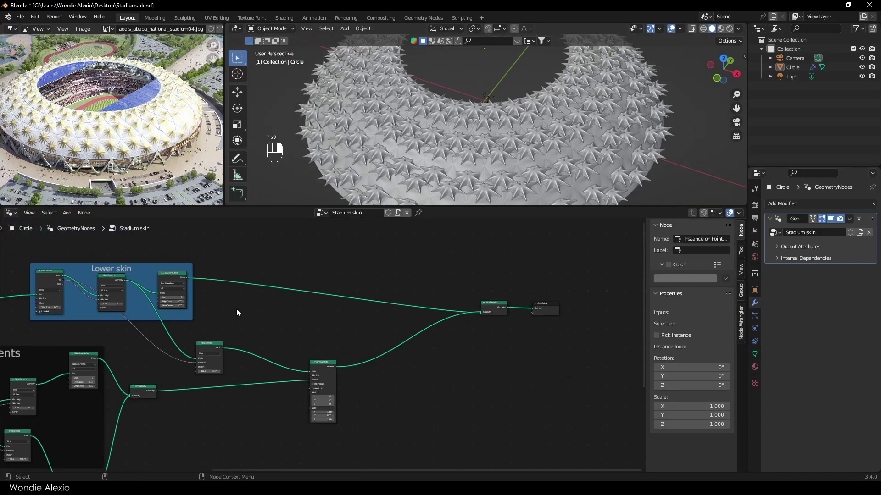
middle_drag(235, 309, 592, 233)
scroll(254, 365, up, 3)
scroll(254, 367, up, 10)
middle_drag(249, 388, 246, 357)
shift+middle_drag(431, 184, 431, 115)
scroll(413, 133, up, 4)
triple_click(236, 320)
triple_click(236, 321)
double_click(236, 320)
Enable shadows in the viewport shading to judge the flowers on the stadium shell.
scroll(403, 156, down, 4)
middle_drag(406, 160, 411, 148)
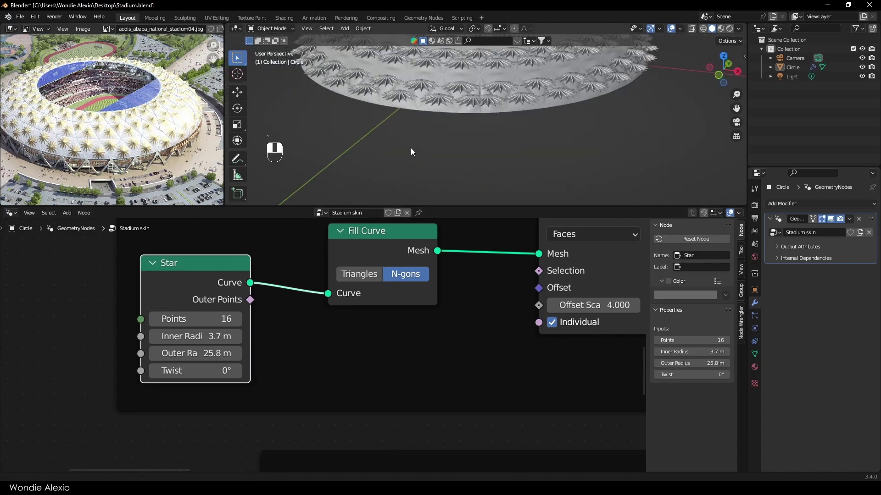
mouse_move(429, 73)
shift+middle_down()
mouse_move(437, 162)
mouse_move(440, 154)
shift+middle_up()
drag(613, 205, 614, 373)
middle_drag(541, 220, 571, 195)
scroll(571, 195, up, 2)
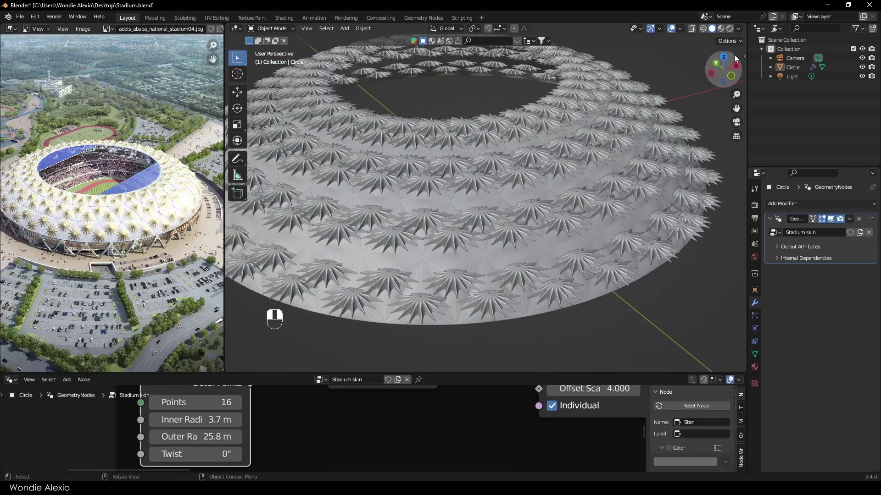
click(738, 28)
click(686, 225)
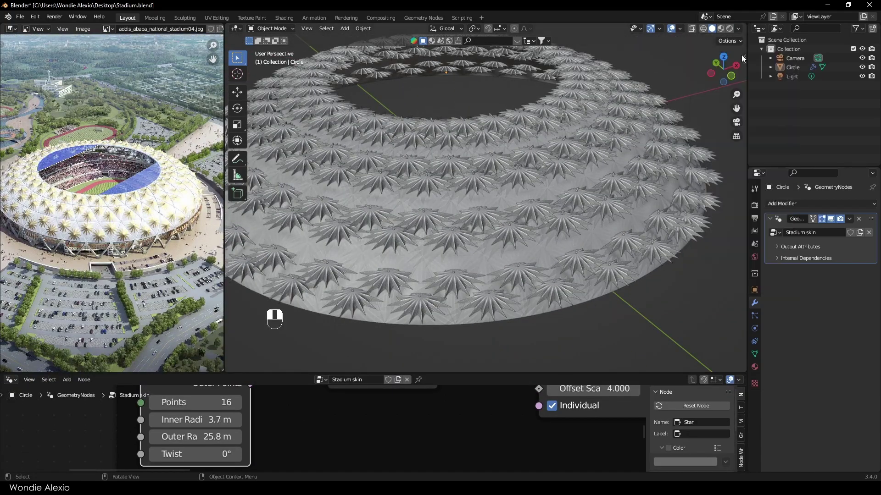
mouse_move(528, 182)
middle_down()
mouse_move(573, 153)
mouse_move(665, 120)
middle_up()
Choose a brighter studio light for the viewport shading.
click(735, 29)
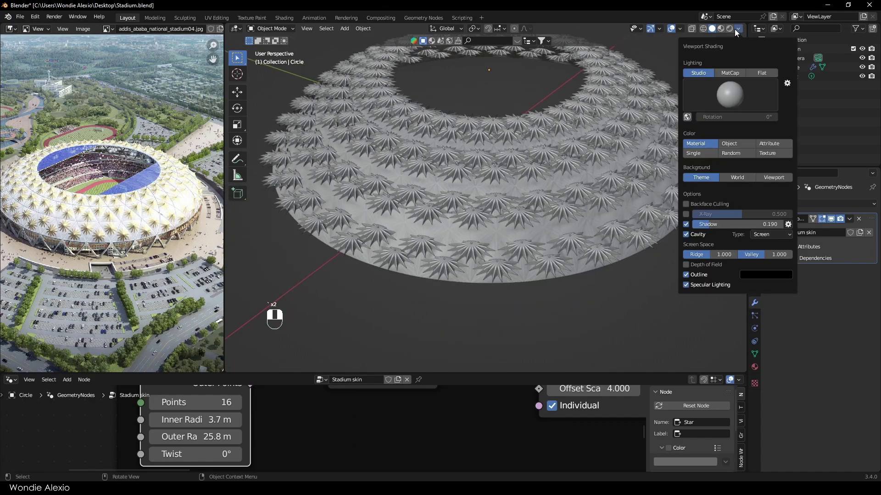
click(737, 29)
click(705, 153)
click(706, 99)
click(702, 126)
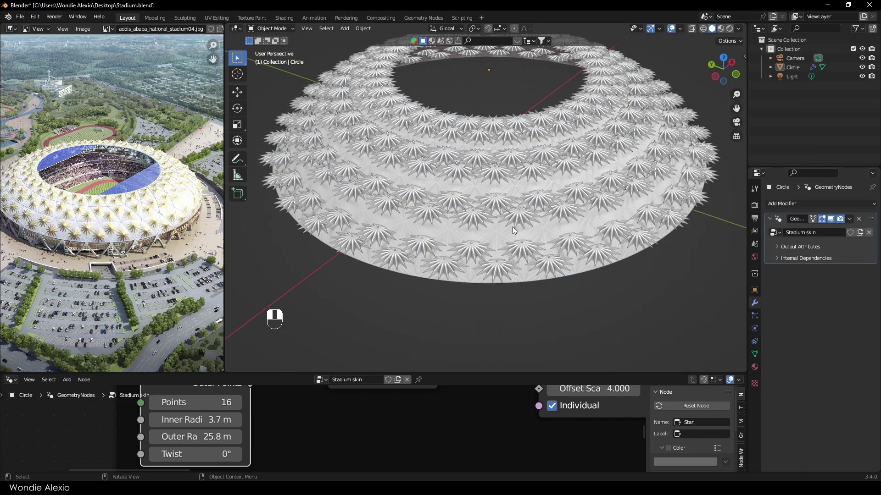
Set the Star node's inner radius to 1.5 m and its outer radius to 10 m.
shift+middle_drag(486, 180, 468, 225)
scroll(469, 230, up, 1)
drag(459, 373, 459, 209)
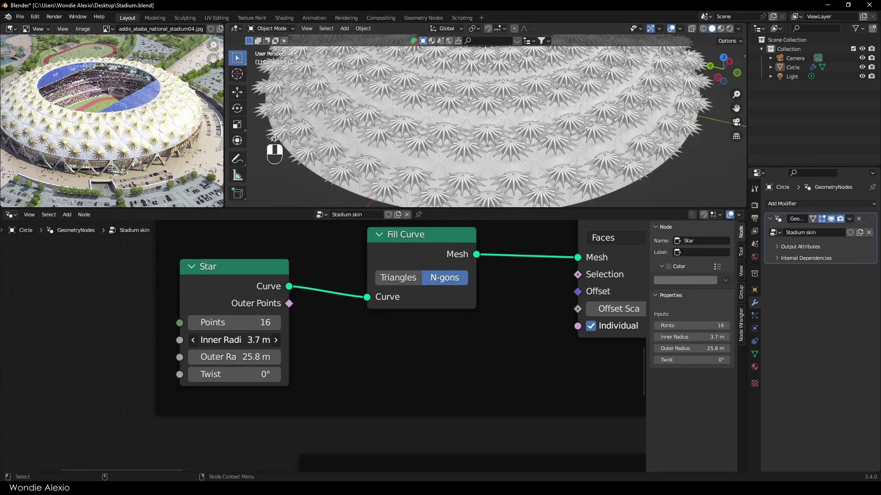
click(257, 342)
text(1.5)
key(Return)
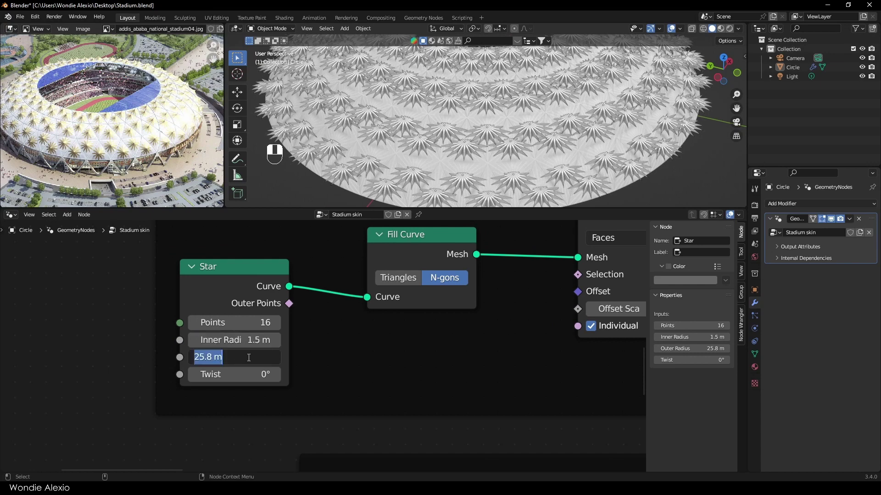
key(Return)
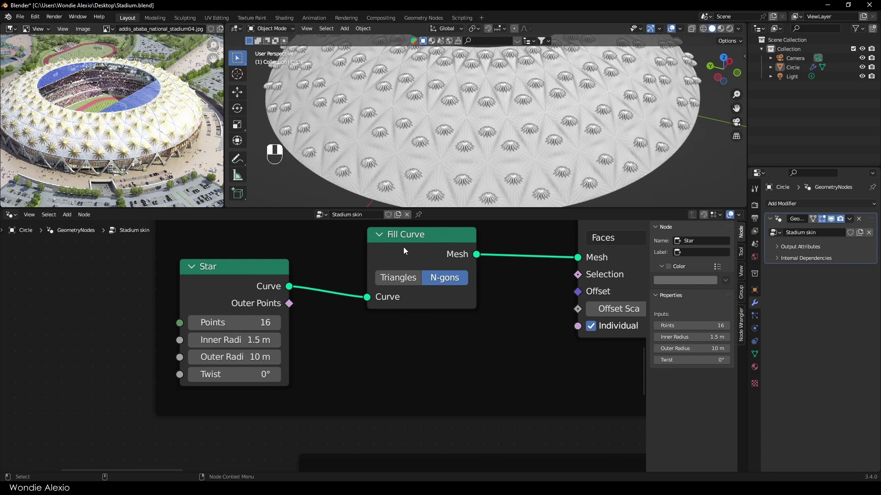
Set the Star node's outer radius to 20 m and check the flowers on the whole shell.
click(252, 353)
text(20)
key(Return)
scroll(476, 134, down, 4)
drag(477, 209, 459, 199)
scroll(491, 266, up, 1)
scroll(389, 337, down, 5)
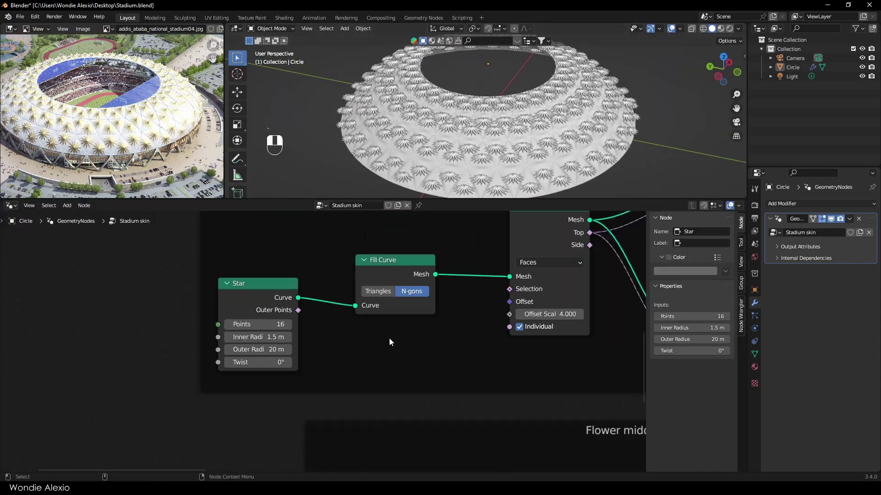
Add a Sample Index node between the flower's Join Geometry and the Instance on Points node, below their link.
middle_drag(389, 338, 517, 357)
scroll(412, 323, up, 5)
click(332, 345)
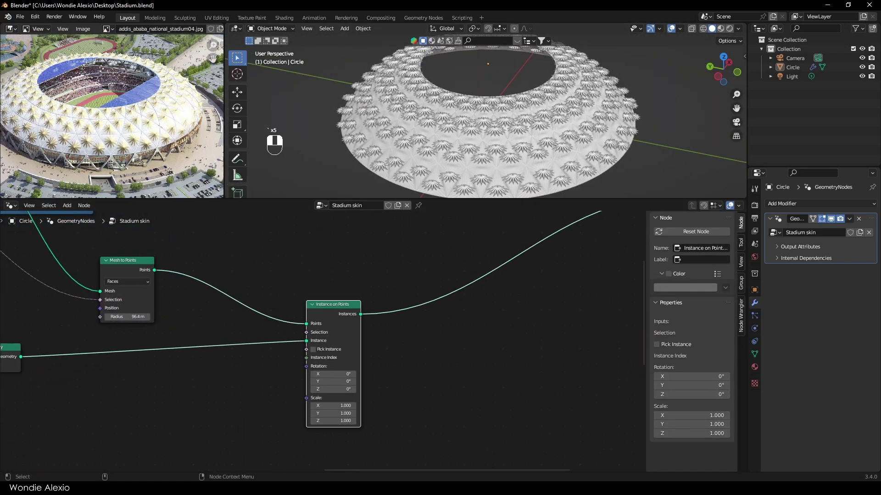
middle_drag(373, 353, 423, 298)
middle_drag(295, 340, 329, 340)
mouse_move(244, 370)
middle_down()
mouse_move(331, 343)
mouse_move(358, 317)
middle_up()
key(shift+a)
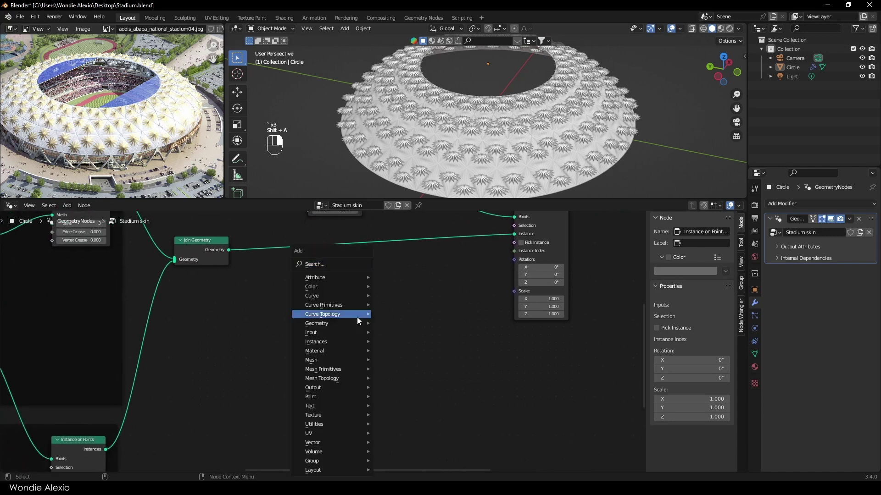
click(322, 265)
text(samp)
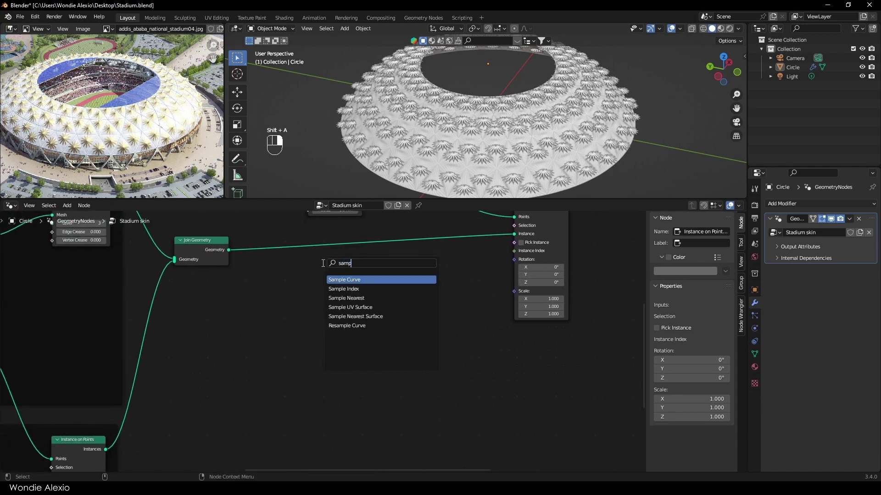
click(351, 289)
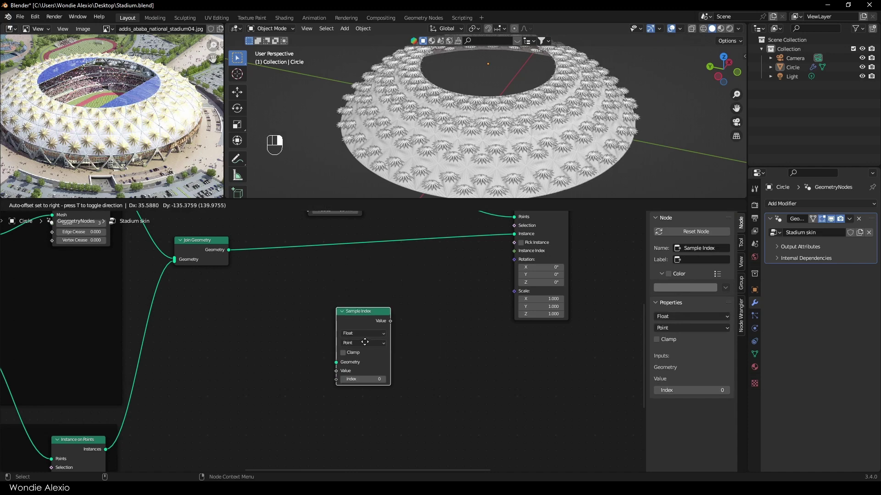
click(363, 342)
Add an Index input node below the Sample Index node.
key(shift+a)
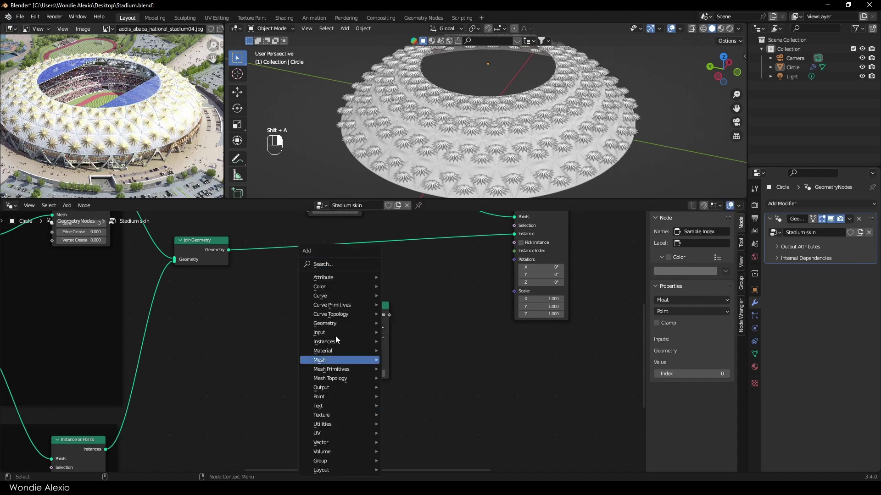
click(329, 263)
text(i)
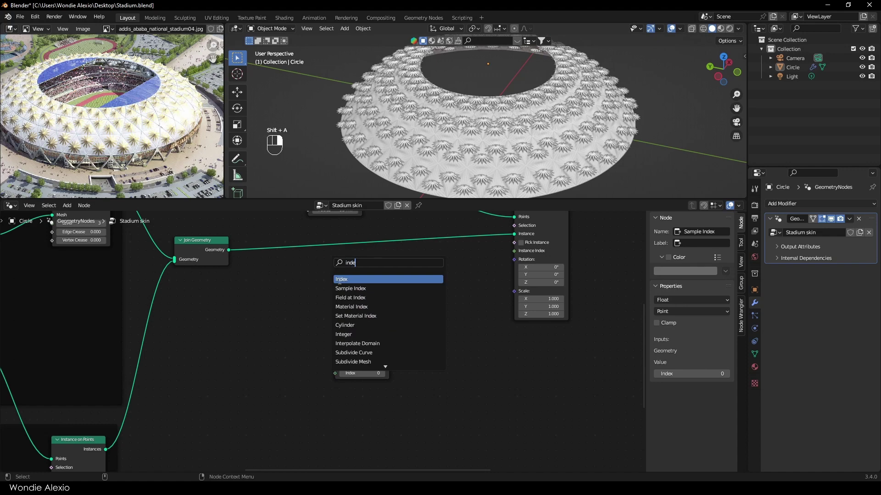
text(nde)
click(352, 280)
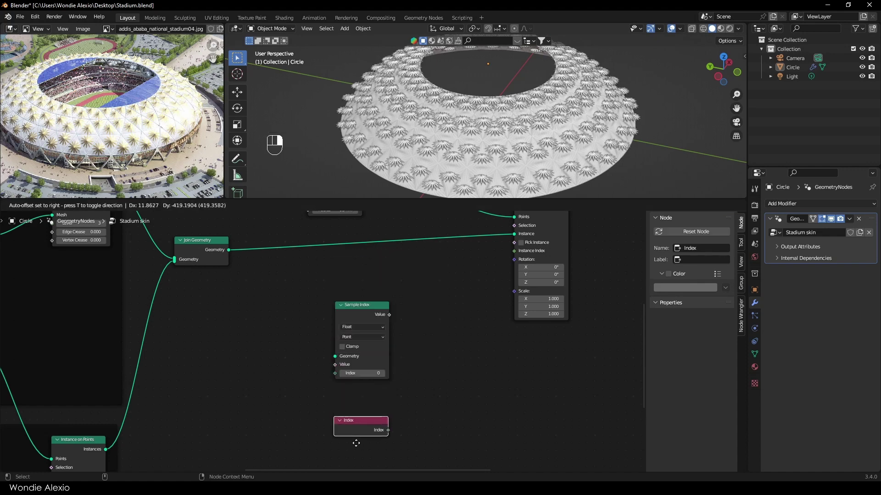
click(415, 397)
Add a Normal input node before the Sample Index node and move the Index node underneath it.
key(shift+a)
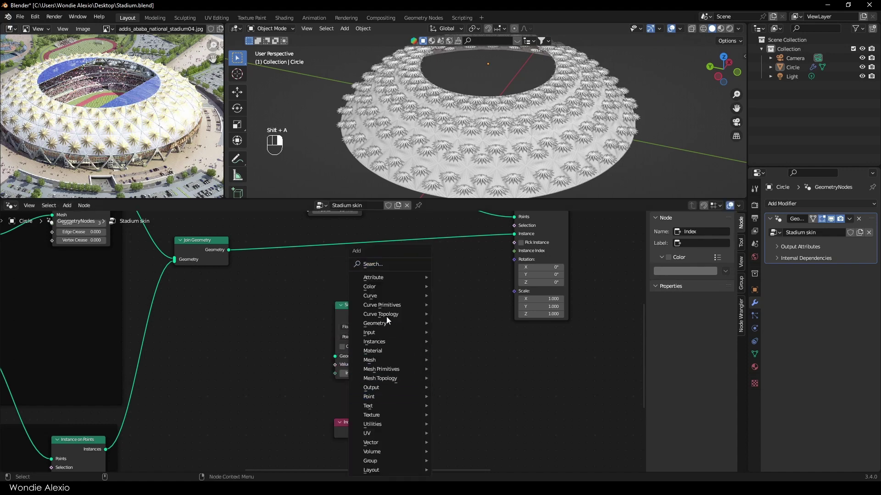
click(372, 265)
text(b)
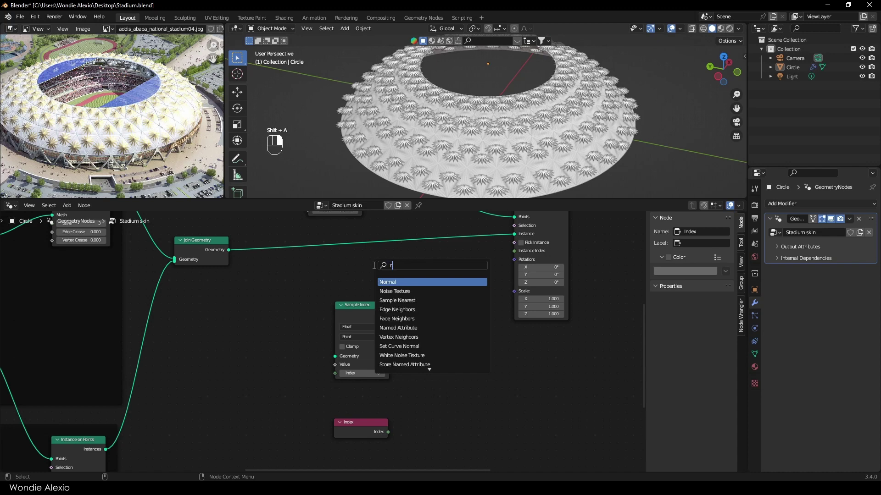
click(399, 281)
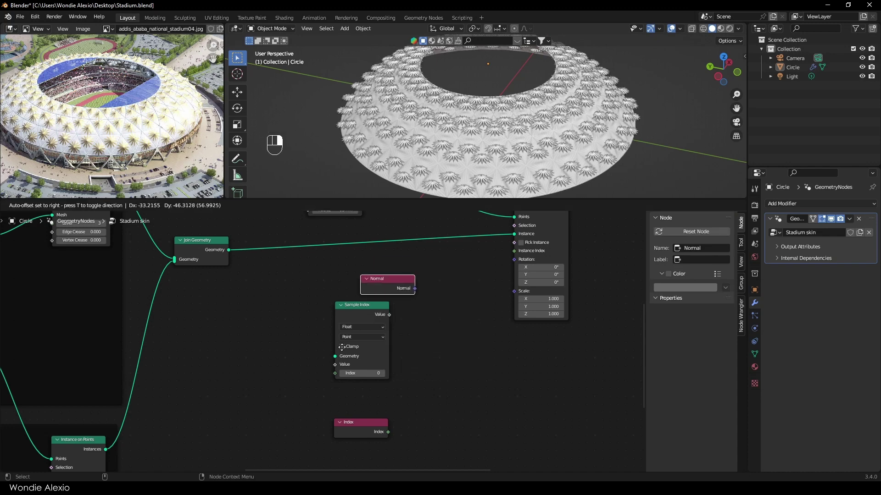
drag(354, 420, 258, 392)
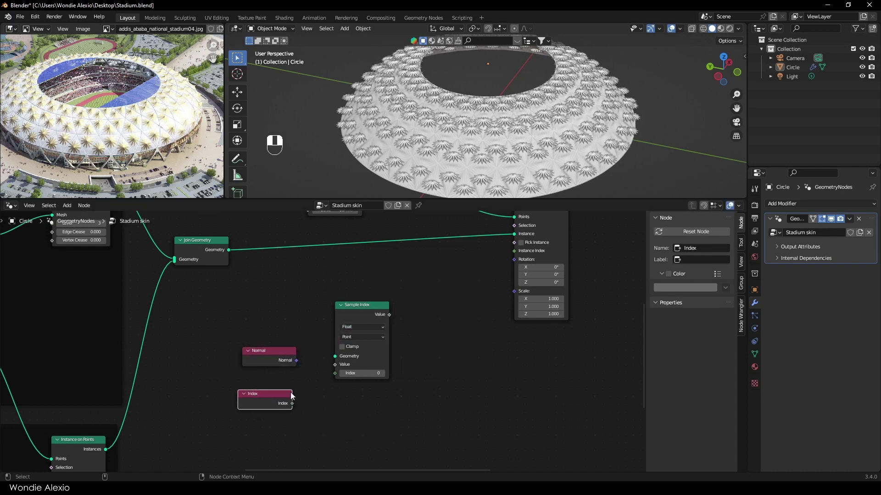
Link Normal to the Value input of Sample Index and Index to its Index input.
scroll(275, 376, up, 2)
middle_drag(288, 367, 334, 351)
drag(336, 349, 395, 354)
drag(330, 405, 394, 363)
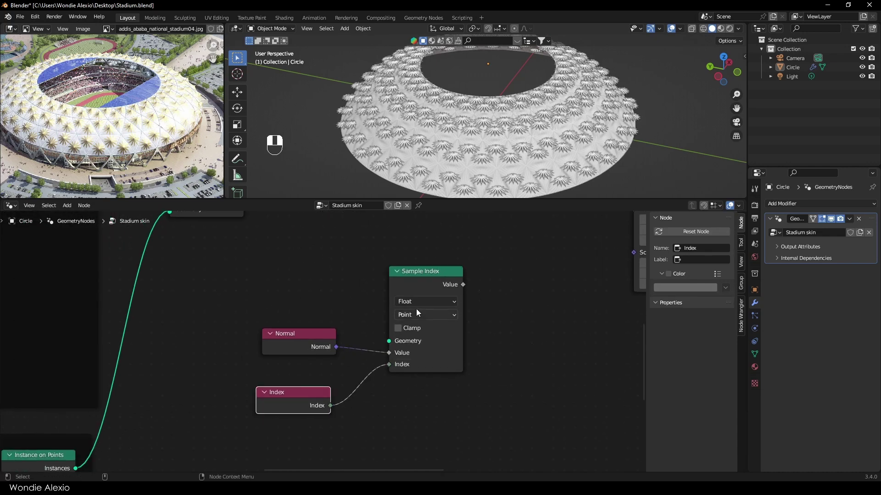
Set the Sample Index node to the Vector data type and the Face domain.
click(416, 304)
click(414, 335)
click(416, 315)
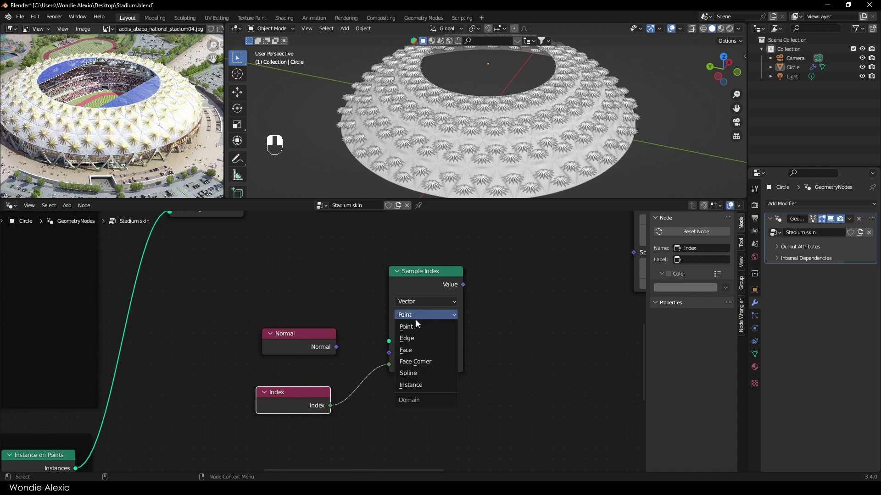
click(415, 350)
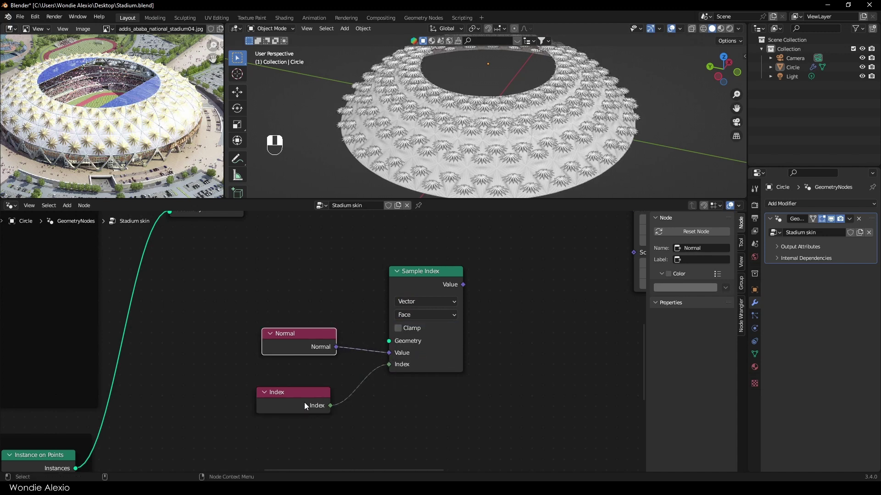
Link the Group Input's Geometry output to the Geometry input of the Sample Index node.
shift+click(317, 348)
scroll(502, 342, down, 2)
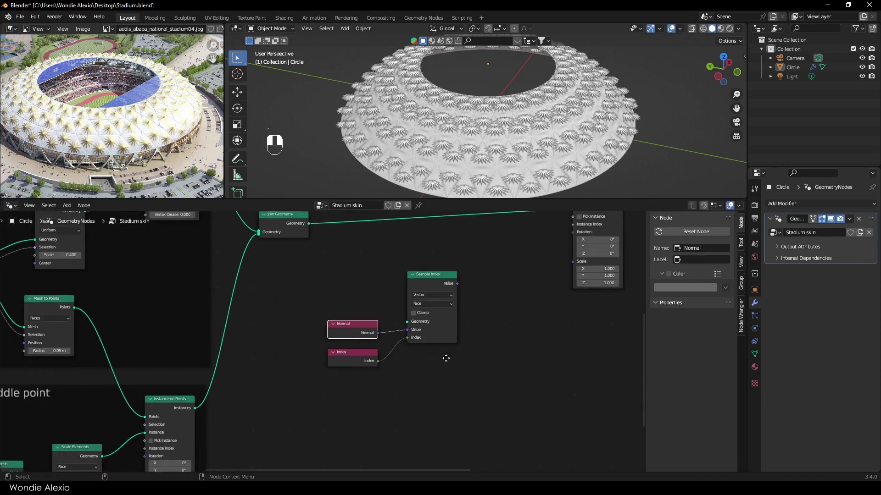
middle_drag(444, 356, 596, 296)
scroll(596, 296, down, 3)
scroll(480, 365, down, 2)
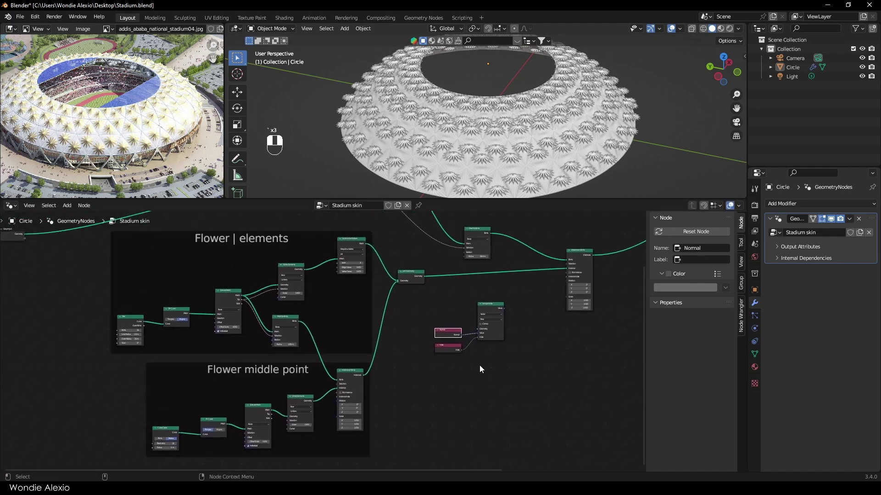
scroll(473, 367, up, 2)
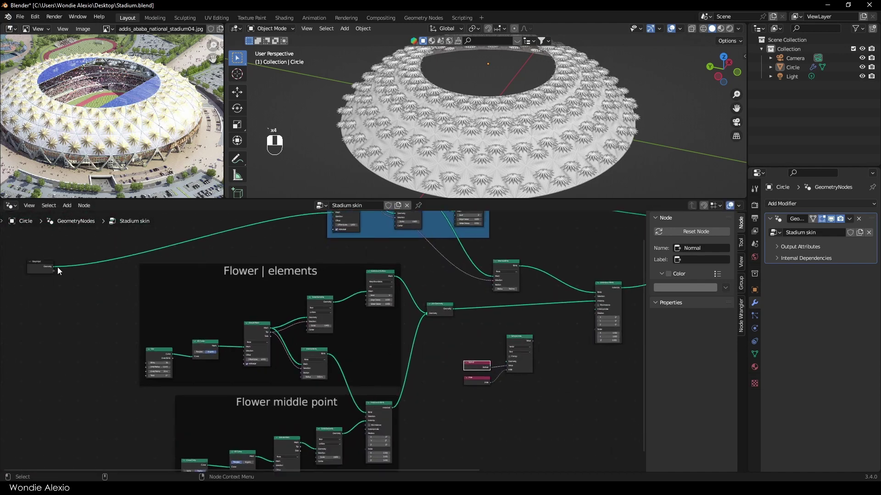
drag(54, 266, 507, 361)
Link the Sample Index Value output to the Rotation input of the flowers' Instance on Points node.
scroll(544, 348, up, 3)
middle_drag(624, 330, 290, 358)
scroll(238, 309, up, 6)
scroll(290, 359, up, 2)
scroll(290, 362, up, 1)
drag(210, 362, 379, 287)
middle_drag(461, 120, 473, 131)
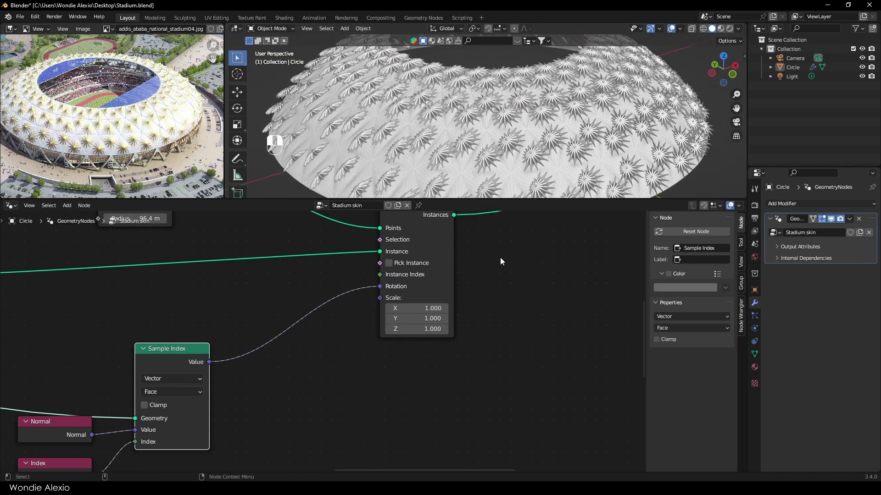
Insert an Align Euler to Vector node on the link between Sample Index and the Instance on Points Rotation input.
scroll(496, 302, down, 1)
middle_drag(480, 324, 573, 292)
drag(332, 303, 314, 322)
scroll(332, 334, up, 1)
key(shift+a)
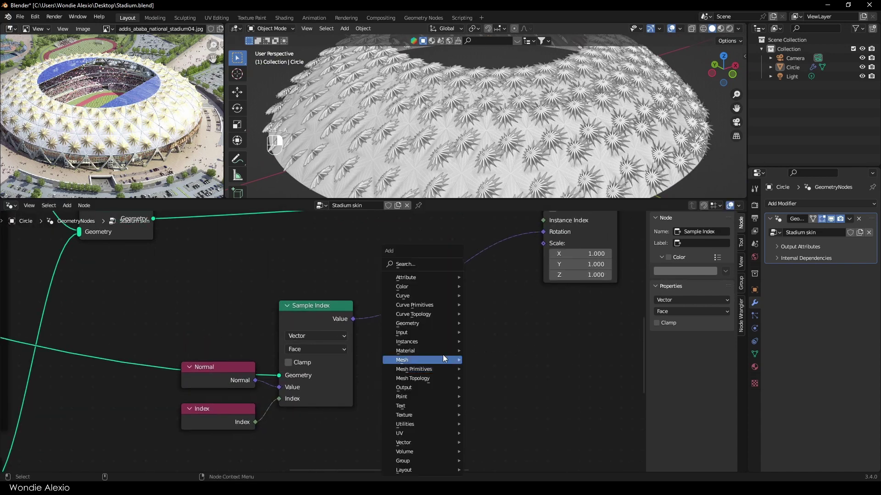
click(414, 263)
text(a)
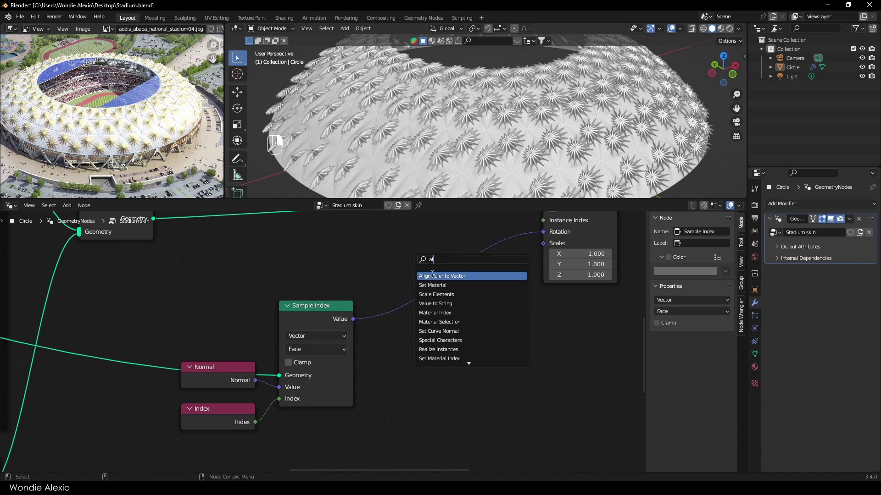
text(l)
click(433, 276)
click(437, 293)
scroll(437, 293, down, 1)
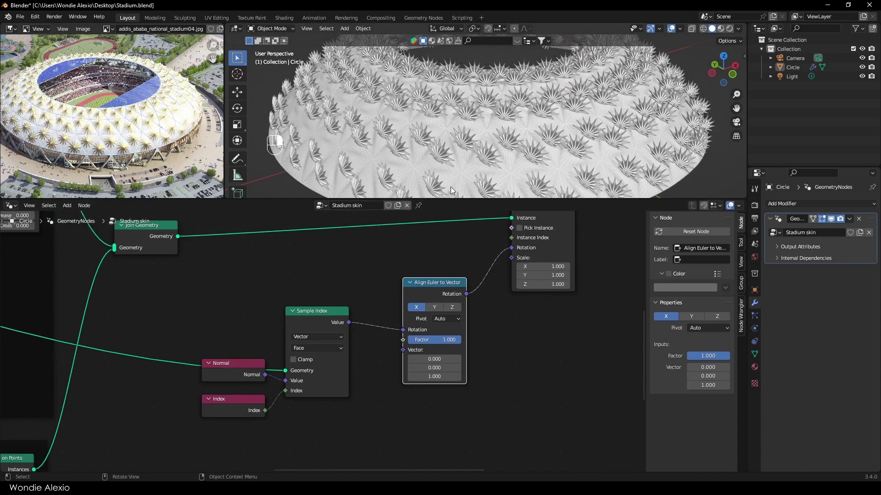
Set Align Euler to Vector to the Z axis and move the Sample Index link to its Vector input.
scroll(450, 186, down, 2)
mouse_move(455, 174)
middle_down()
mouse_move(480, 162)
mouse_move(459, 173)
middle_up()
click(452, 308)
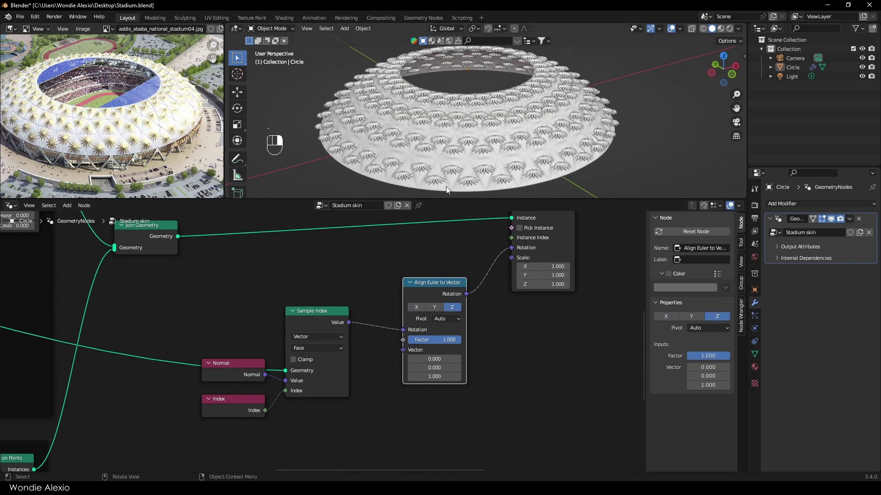
drag(403, 330, 403, 351)
Examine how the flowers are oriented on the stadium shell from close up and from a distance.
drag(487, 224, 487, 305)
scroll(441, 214, up, 3)
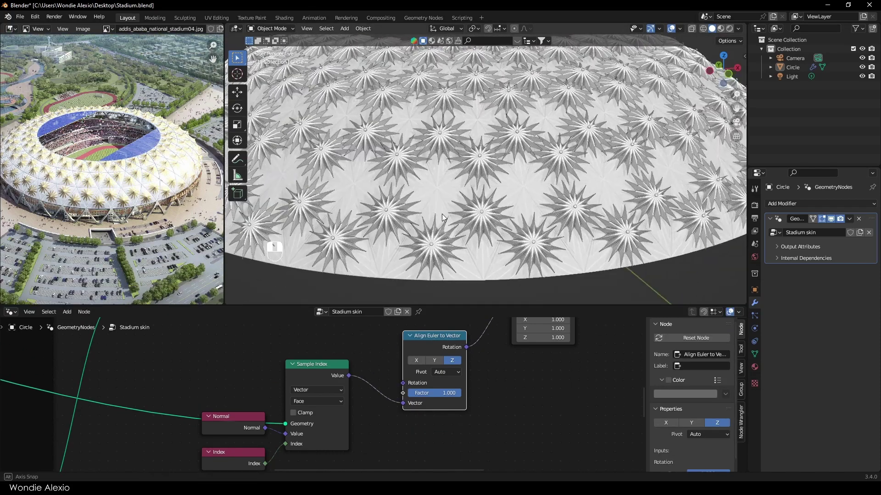
scroll(442, 214, down, 4)
middle_drag(442, 213, 463, 229)
key(grave)
key(grave)
scroll(410, 158, up, 4)
scroll(436, 219, down, 4)
scroll(465, 234, up, 2)
drag(474, 305, 472, 189)
Set the flower Instance on Points scale to 0.5 on X, Y and Z.
scroll(468, 342, down, 4)
middle_drag(460, 294, 379, 285)
scroll(379, 329, up, 2)
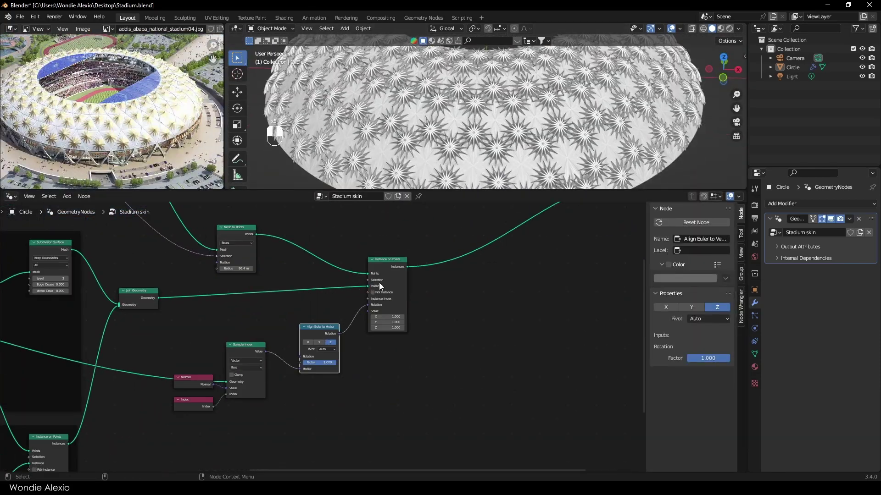
middle_drag(299, 306, 417, 250)
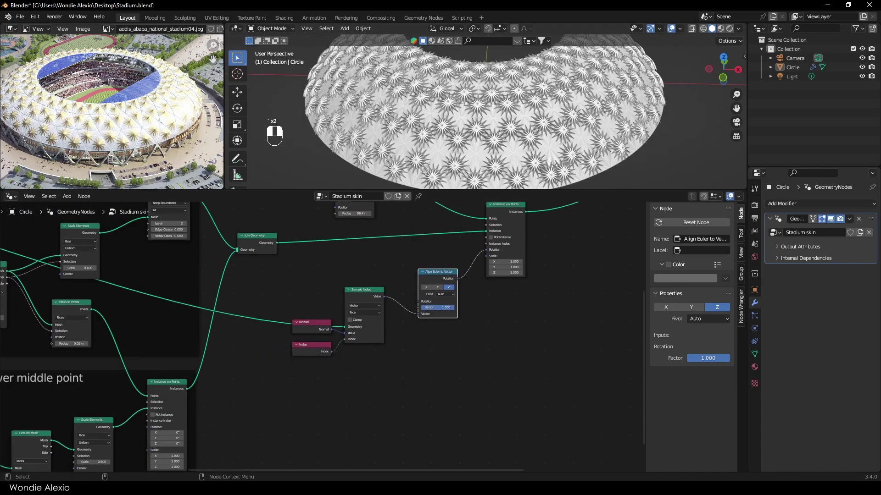
scroll(488, 313, up, 10)
middle_drag(533, 271, 419, 371)
drag(349, 348, 352, 380)
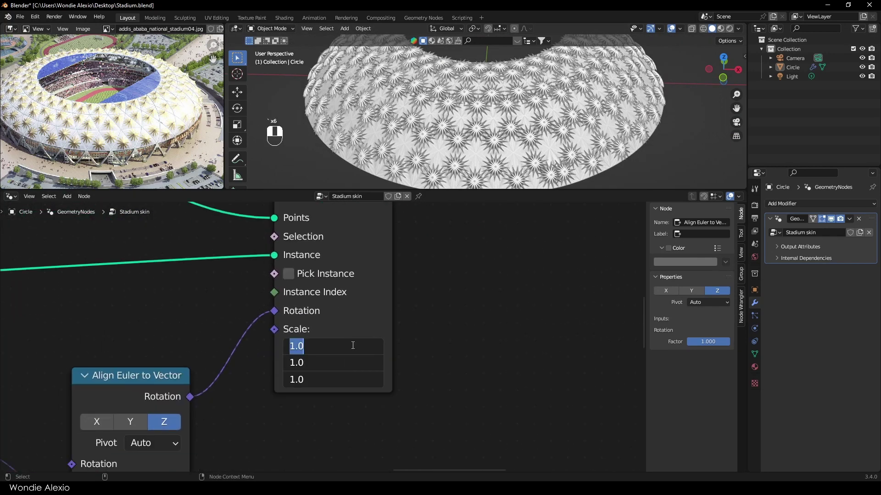
text(.5)
key(Return)
Change the flower instance scale to 0.6 on all three axes.
drag(448, 189, 449, 326)
drag(349, 415, 352, 448)
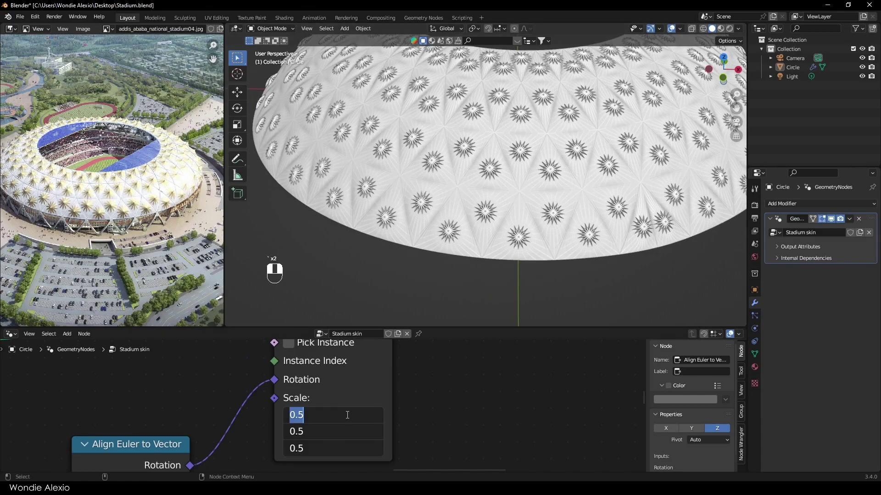
text(.6)
key(Return)
Set the flower instance scale to 0.7 on X, Y and Z.
scroll(480, 199, down, 2)
middle_drag(480, 198, 569, 188)
drag(365, 414, 366, 448)
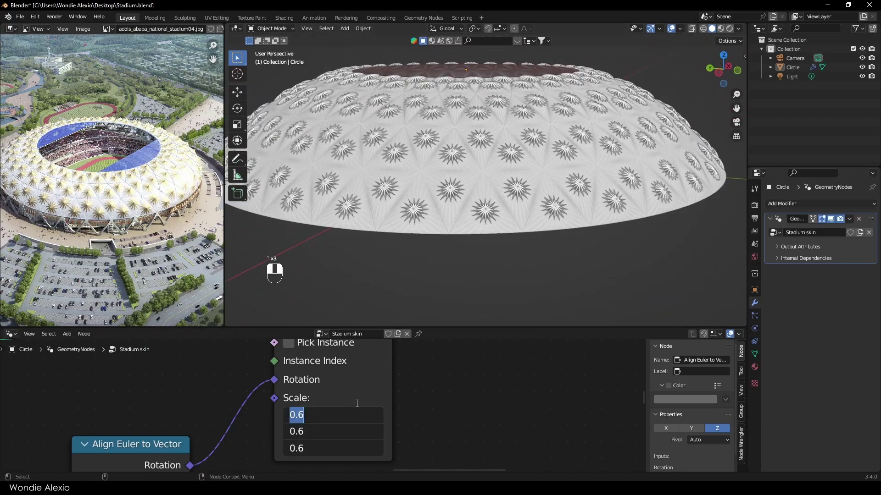
text(.7)
key(Return)
middle_drag(510, 228, 497, 229)
Tidy the flower-instancing nodes into a compact group, with Normal and Index stacked beneath Sample Index beside Align Euler to Vector.
drag(448, 326, 447, 193)
scroll(465, 361, down, 6)
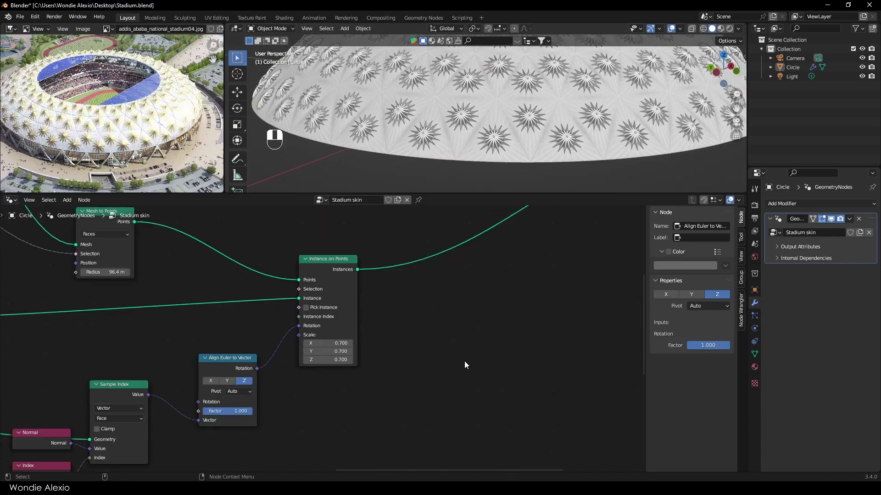
mouse_move(443, 360)
middle_down()
mouse_move(440, 348)
mouse_move(549, 346)
middle_up()
scroll(404, 372, up, 3)
drag(398, 342, 372, 326)
drag(305, 367, 296, 372)
scroll(237, 332, up, 3)
middle_drag(217, 437, 249, 303)
drag(254, 364, 229, 274)
drag(271, 301, 243, 335)
middle_drag(458, 339, 342, 429)
scroll(342, 428, down, 10)
middle_drag(323, 323, 216, 298)
click(234, 264)
scroll(275, 276, up, 7)
drag(118, 263, 173, 277)
drag(318, 298, 335, 298)
scroll(279, 342, down, 2)
middle_drag(166, 413, 263, 332)
drag(158, 424, 147, 380)
drag(172, 398, 239, 420)
scroll(270, 423, down, 4)
middle_drag(275, 423, 292, 420)
Join the flower-instancing nodes in a frame labelled Flower Instances and enlarge its label text.
drag(444, 454, 248, 266)
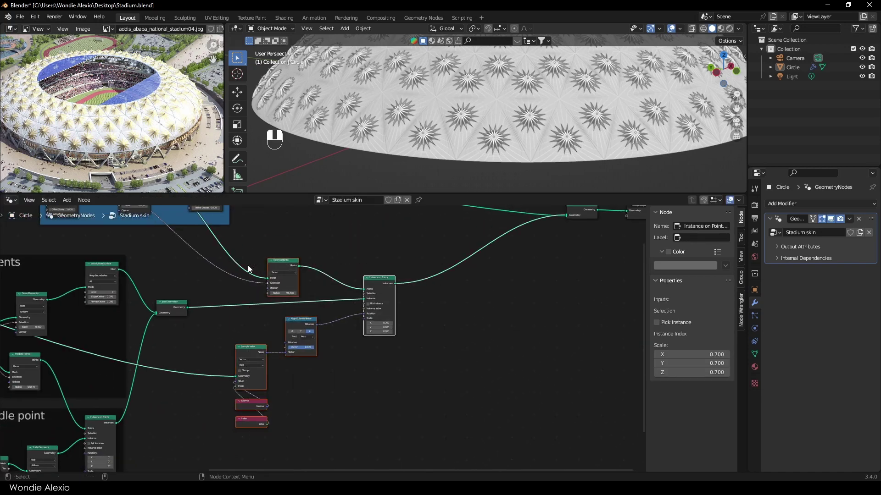
key(ctrl+j)
scroll(339, 302, up, 1)
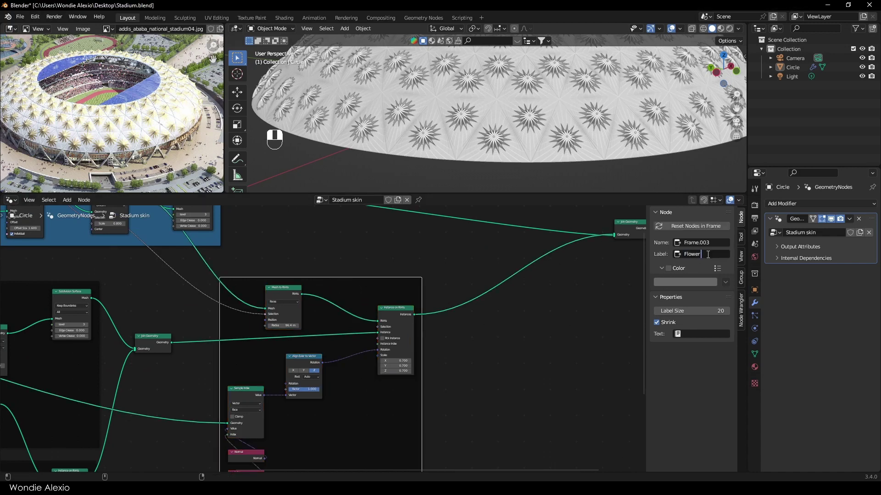
drag(692, 311, 730, 311)
scroll(316, 321, up, 4)
Reposition the Mesh to Points and Instance on Points nodes inside the Flower Instances frame.
middle_drag(317, 330, 341, 358)
shift+middle_drag(505, 92, 508, 162)
middle_drag(350, 257, 359, 235)
drag(310, 267, 287, 274)
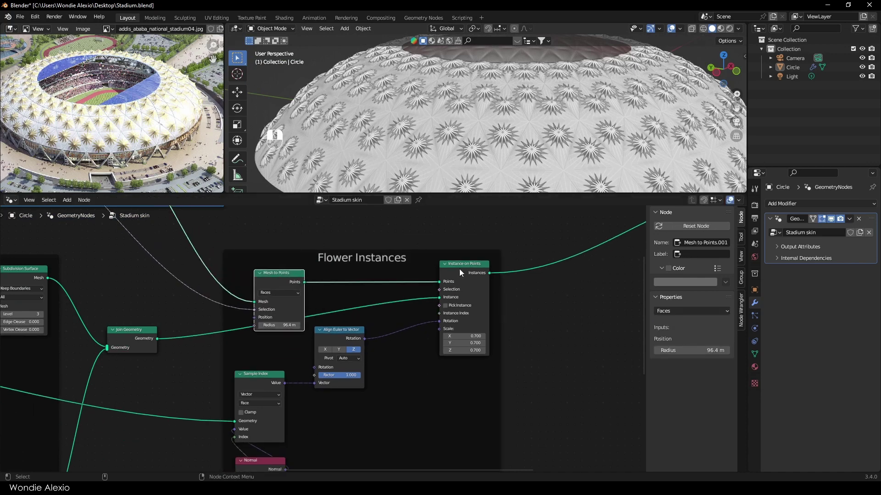
drag(460, 269, 467, 238)
drag(289, 278, 280, 256)
middle_drag(361, 348, 294, 324)
scroll(294, 323, down, 3)
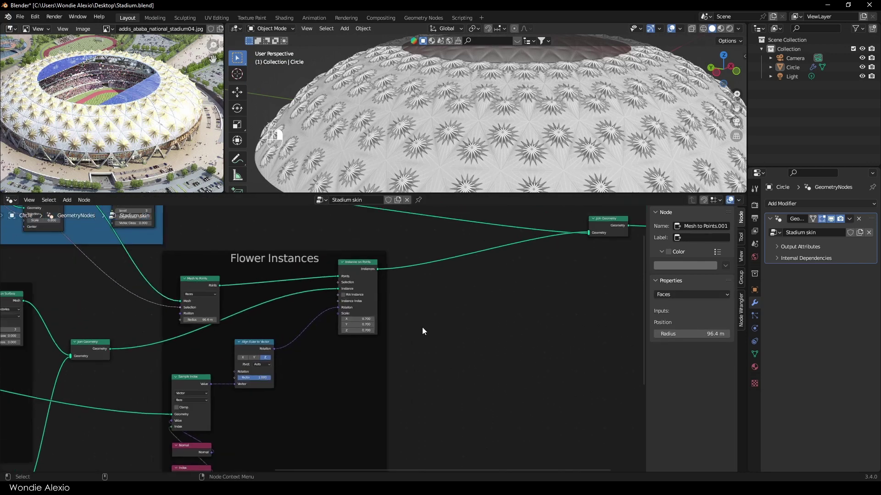
Branch a new Extrude Mesh node from the Group Input geometry, placed below the Flower middle point frame.
drag(436, 198, 440, 339)
scroll(517, 238, down, 3)
middle_drag(517, 238, 517, 215)
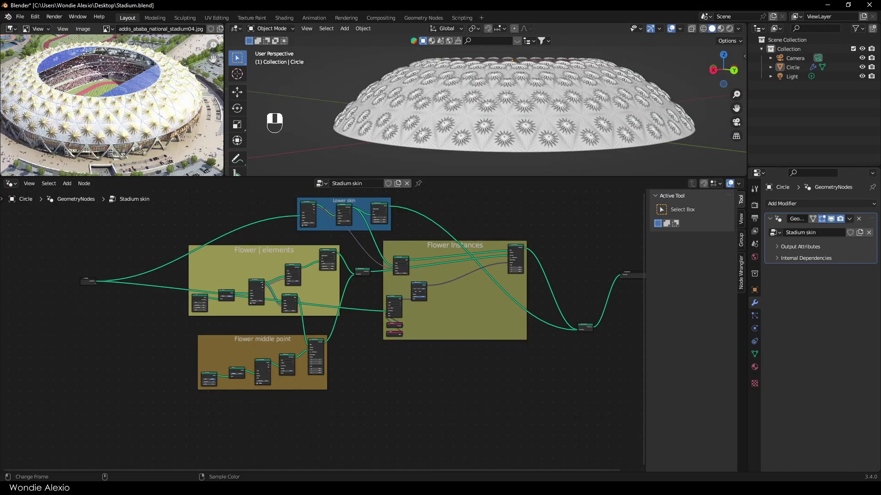
scroll(284, 458, up, 3)
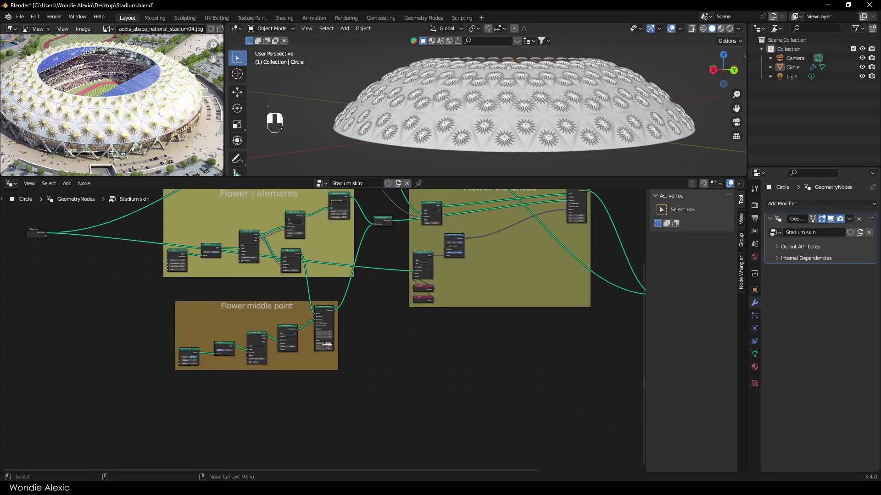
scroll(239, 316, down, 1)
middle_drag(239, 312, 202, 370)
scroll(146, 348, down, 3)
middle_drag(137, 347, 273, 332)
scroll(274, 332, up, 3)
middle_drag(191, 296, 105, 257)
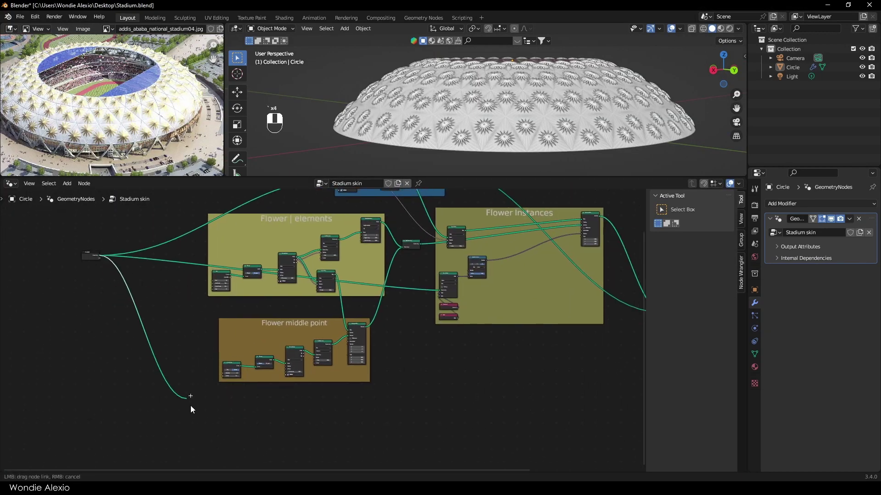
drag(190, 405, 199, 421)
text(extrud)
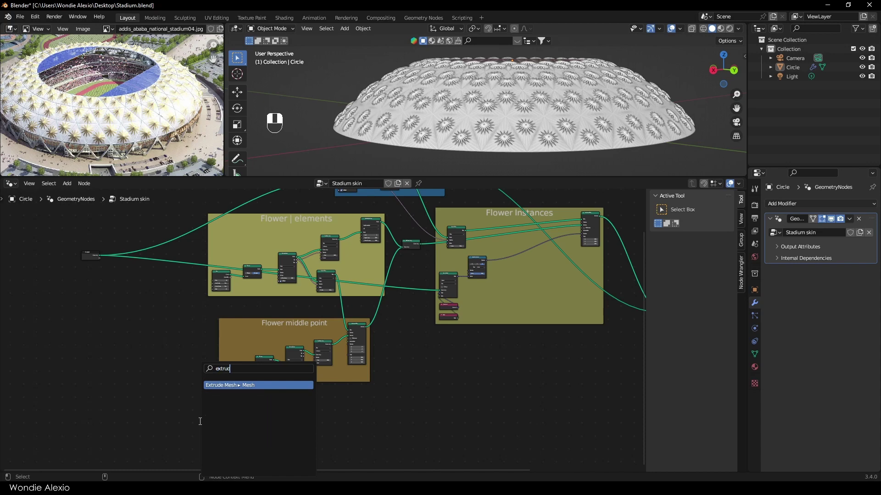
click(234, 387)
click(282, 409)
Link the new Extrude Mesh node's Mesh output to the final Join Geometry node.
middle_drag(285, 435, 188, 419)
scroll(187, 418, down, 4)
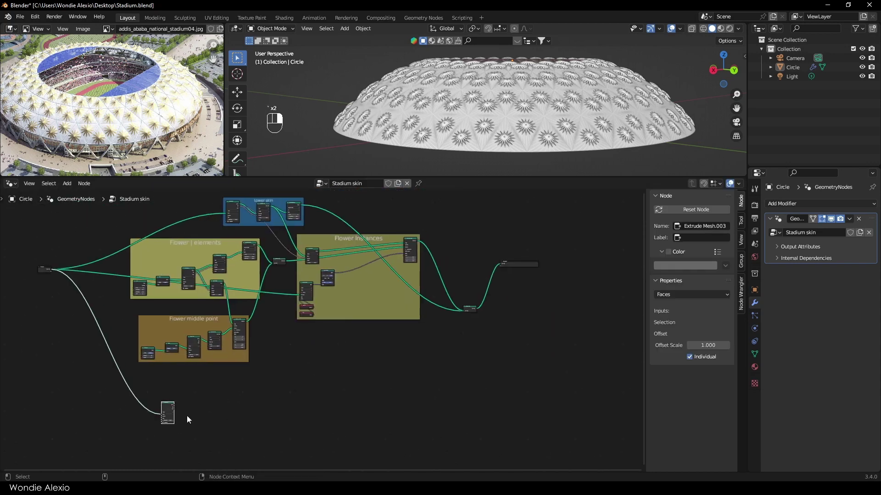
scroll(200, 418, up, 2)
drag(121, 431, 509, 318)
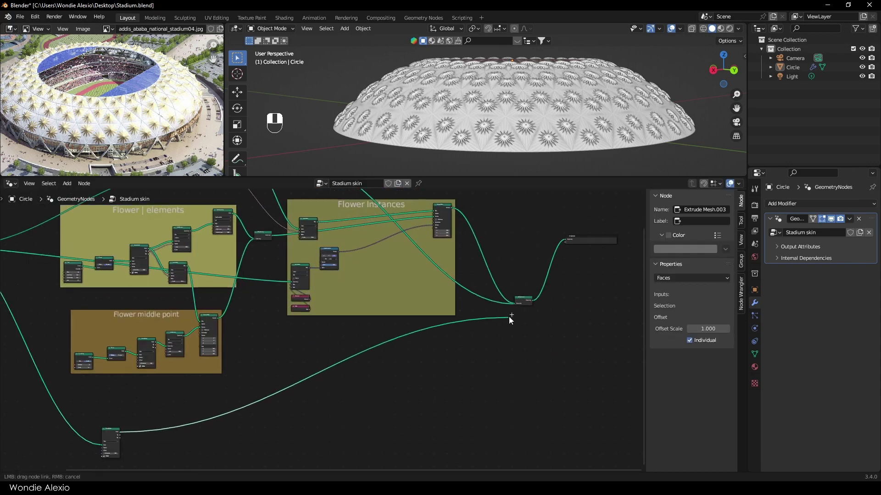
middle_drag(351, 417, 444, 404)
middle_drag(520, 134, 482, 101)
scroll(483, 104, up, 3)
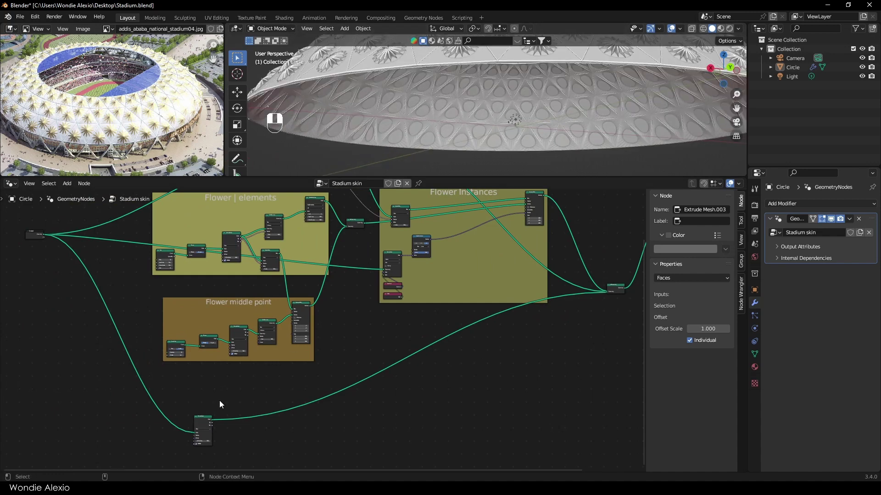
Set the new Extrude Mesh node's Offset Scale to -5.
scroll(231, 424, up, 8)
middle_drag(232, 426, 232, 356)
scroll(345, 354, up, 7)
mouse_move(173, 362)
middle_down()
mouse_move(345, 354)
mouse_move(169, 371)
middle_up()
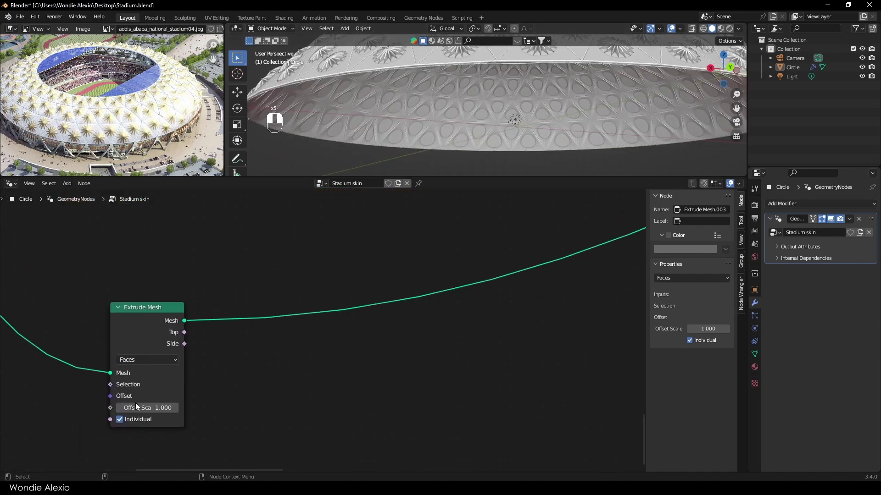
mouse_move(152, 408)
mouse_down()
mouse_move(296, 387)
mouse_move(146, 404)
mouse_up()
scroll(367, 110, down, 2)
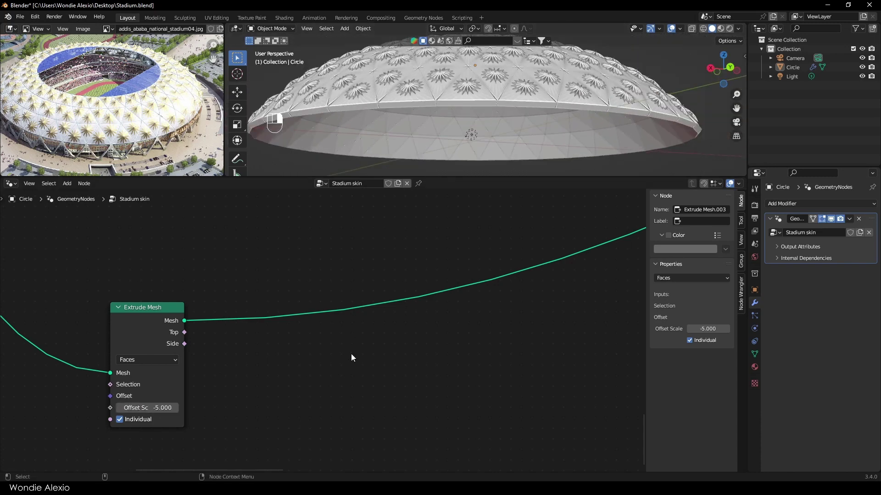
Insert a Scale Elements node on the link between the new Extrude Mesh and the final Join Geometry.
scroll(352, 357, down, 2)
key(shift+a)
click(195, 263)
text(scal)
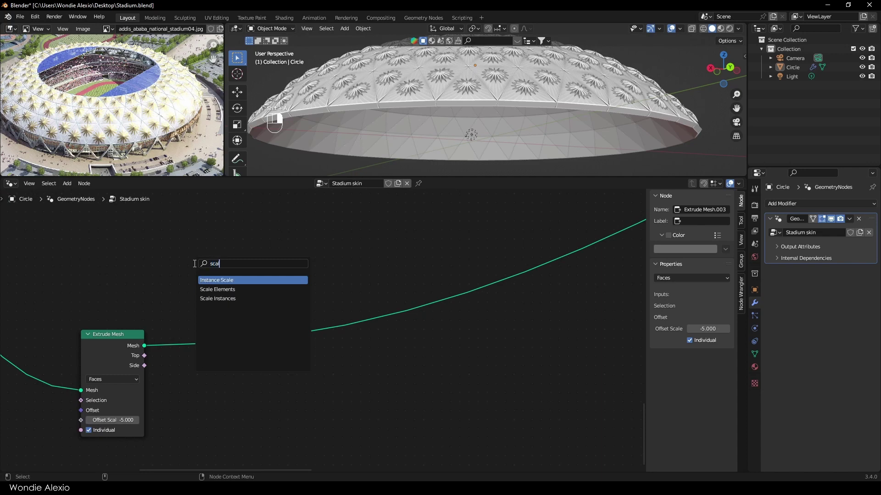
text(e)
click(221, 288)
click(276, 354)
Link Extrude Mesh's Top output to the Scale Elements Selection input and set the scale to 0.4.
middle_drag(307, 362, 408, 354)
drag(245, 347, 282, 362)
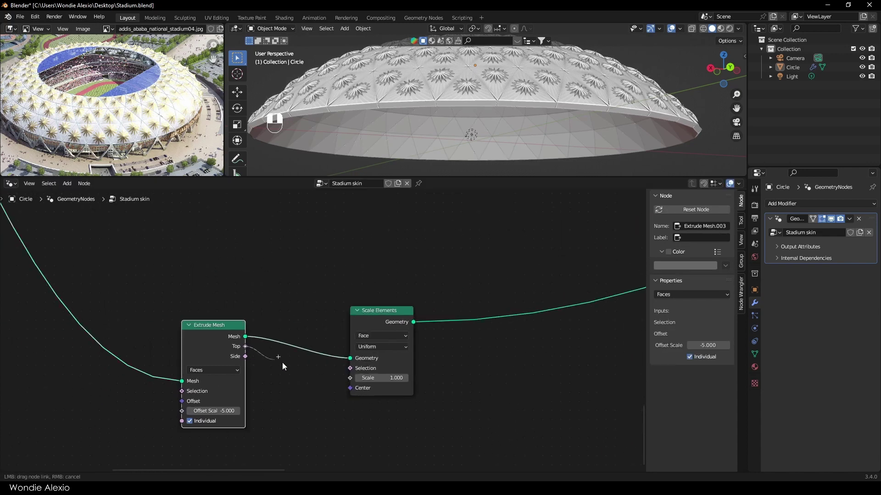
drag(358, 372, 352, 368)
middle_drag(351, 368, 269, 358)
text(.)
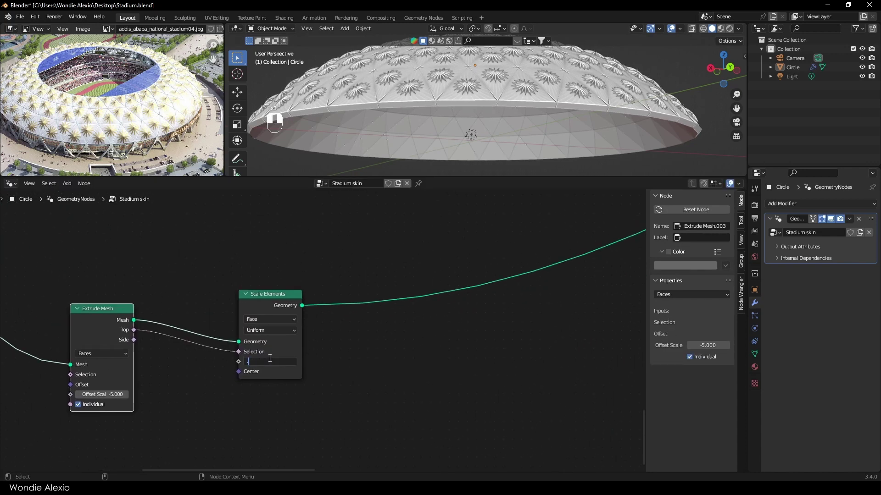
text(4)
key(Return)
middle_drag(434, 130, 433, 106)
Insert a Mesh to Curve node on the link after the new Scale Elements node.
click(362, 343)
middle_drag(572, 343, 329, 389)
scroll(330, 389, down, 2)
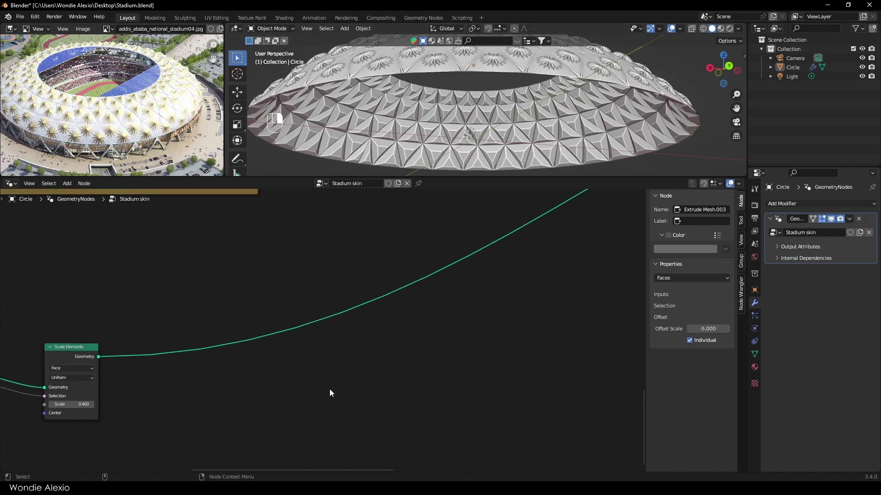
key(shift+a)
click(315, 265)
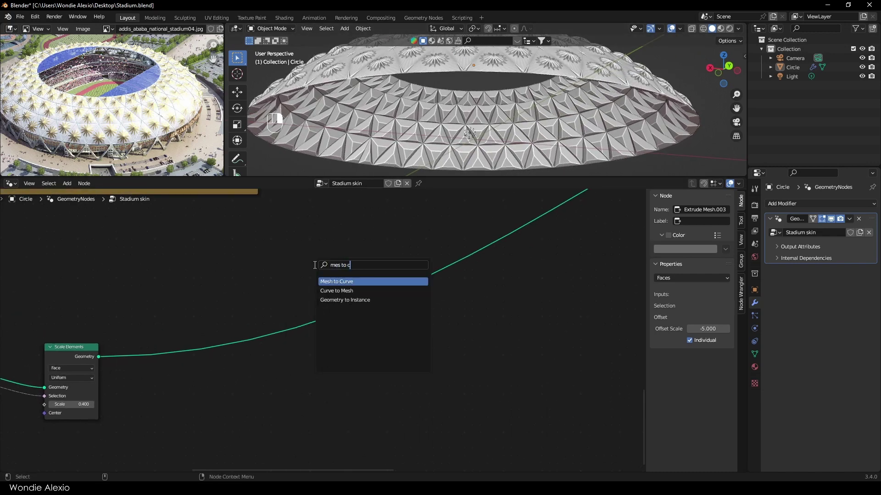
text(mes to curve)
key(Return)
click(342, 353)
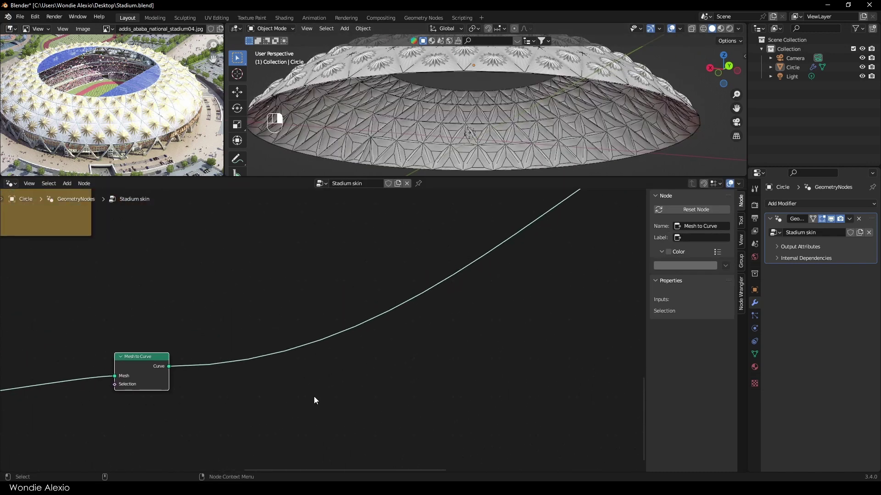
Insert a Curve to Mesh node on the link between Mesh to Curve and the final Join Geometry.
key(shift+a)
click(287, 264)
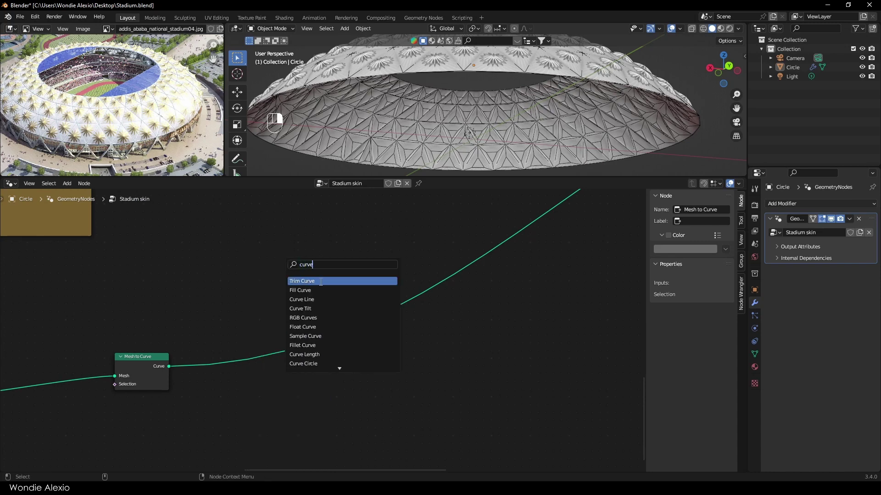
click(321, 282)
click(352, 349)
middle_drag(408, 315, 538, 230)
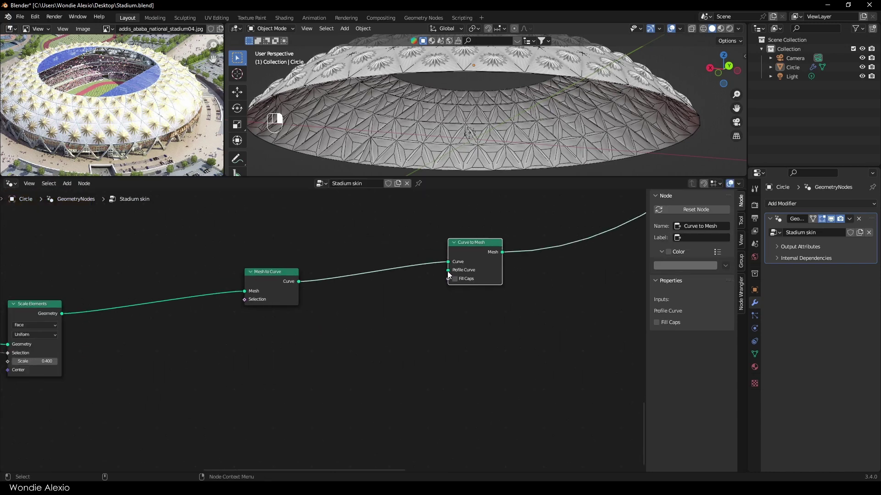
Feed a Curve Circle with a 0.4 m radius into the Curve to Mesh node's Profile Curve input.
drag(448, 270, 394, 319)
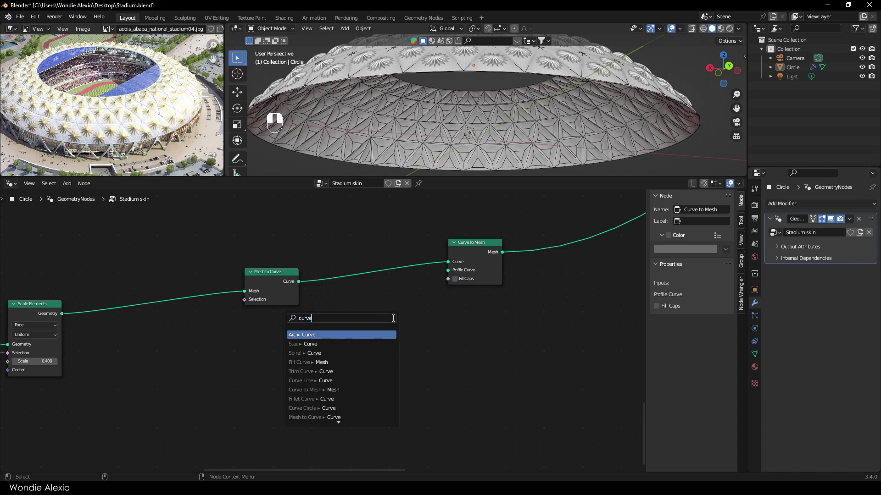
text(curve cir)
click(373, 344)
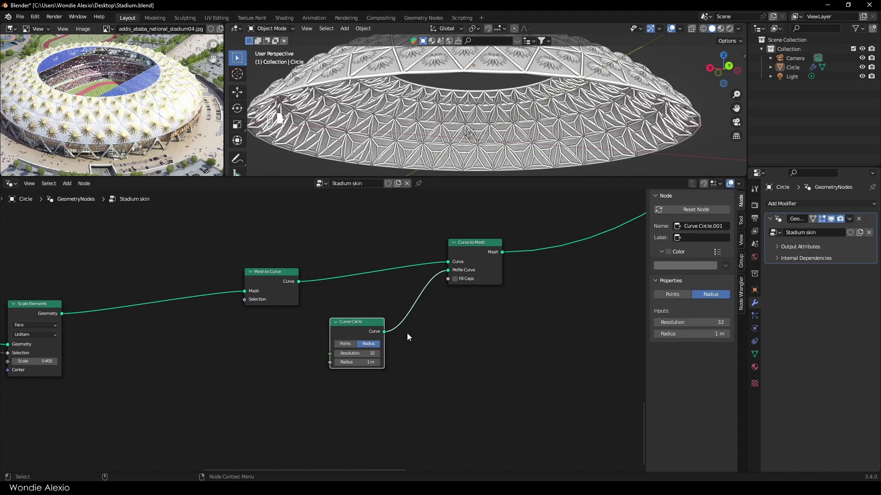
scroll(356, 362, up, 1)
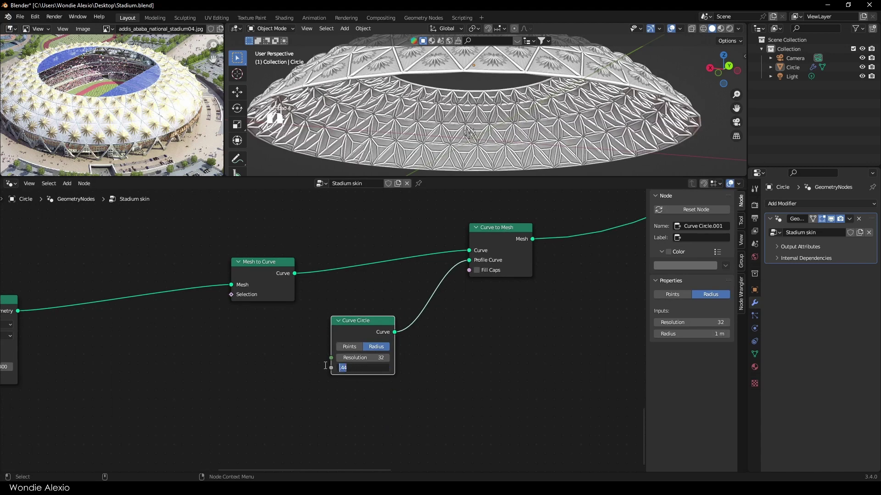
key(Return)
Enlarge the 3D view and try a scale of 2.5 on the truss's Scale Elements node.
drag(429, 178, 431, 309)
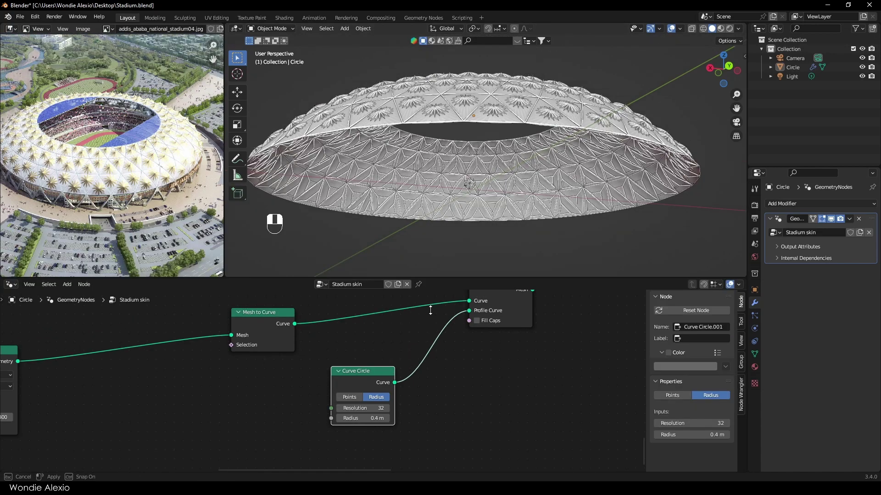
middle_drag(432, 183, 454, 169)
scroll(462, 147, up, 5)
scroll(461, 146, down, 5)
scroll(375, 351, down, 1)
scroll(374, 352, down, 2)
middle_drag(283, 401, 558, 385)
scroll(372, 417, up, 5)
drag(328, 398, 345, 398)
scroll(457, 250, down, 5)
scroll(457, 250, down, 2)
middle_drag(458, 250, 477, 262)
scroll(477, 262, up, 4)
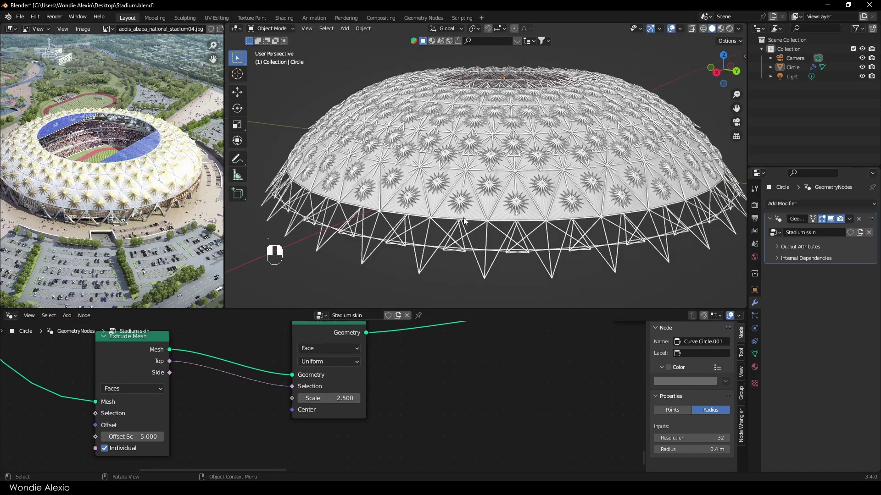
middle_drag(463, 218, 323, 189)
Set the truss's Scale Elements scale to 0.
click(323, 412)
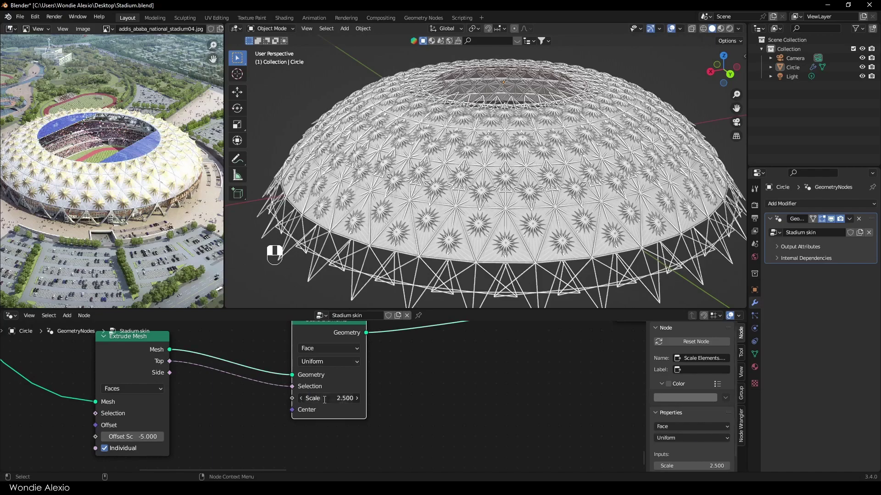
key(Return)
mouse_move(458, 147)
middle_down()
mouse_move(466, 122)
mouse_move(513, 129)
mouse_move(514, 175)
mouse_move(546, 122)
mouse_move(569, 115)
middle_up()
Switch the solid viewport lighting to MatCap and choose the red material.
click(738, 28)
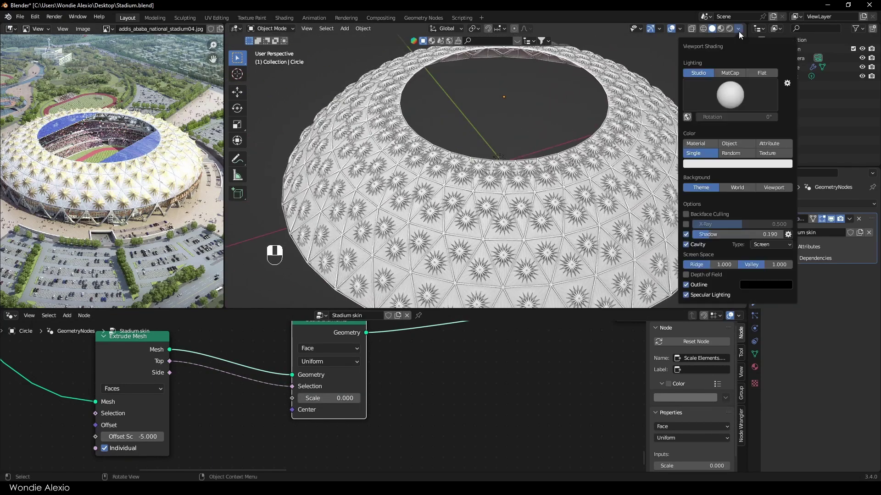
click(730, 73)
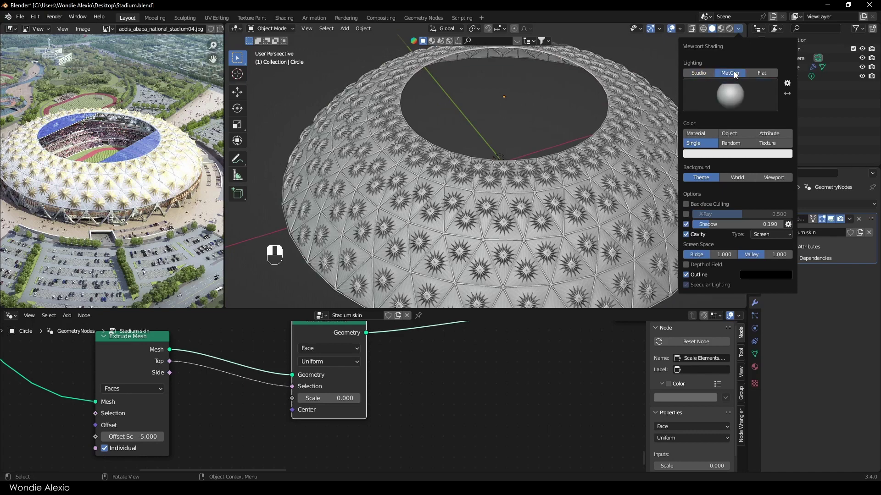
click(733, 94)
click(595, 158)
mouse_move(595, 158)
middle_down()
mouse_move(464, 76)
mouse_move(404, 145)
mouse_move(528, 105)
middle_up()
Try a light silvery MatCap on the stadium shell and check it from above.
click(738, 29)
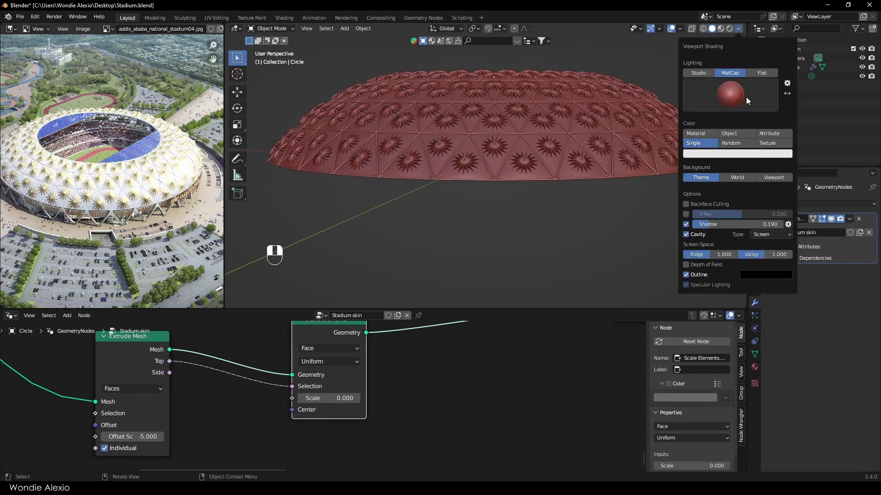
click(746, 97)
click(767, 152)
click(747, 95)
click(596, 182)
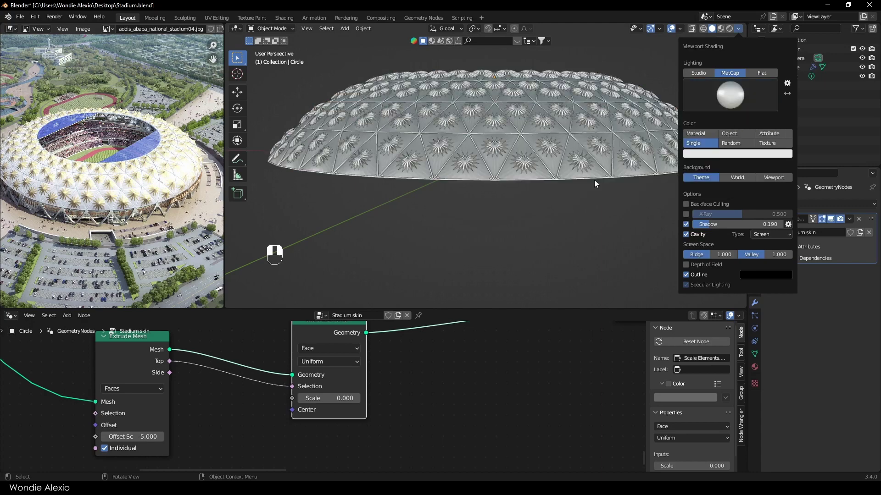
middle_drag(593, 180, 654, 60)
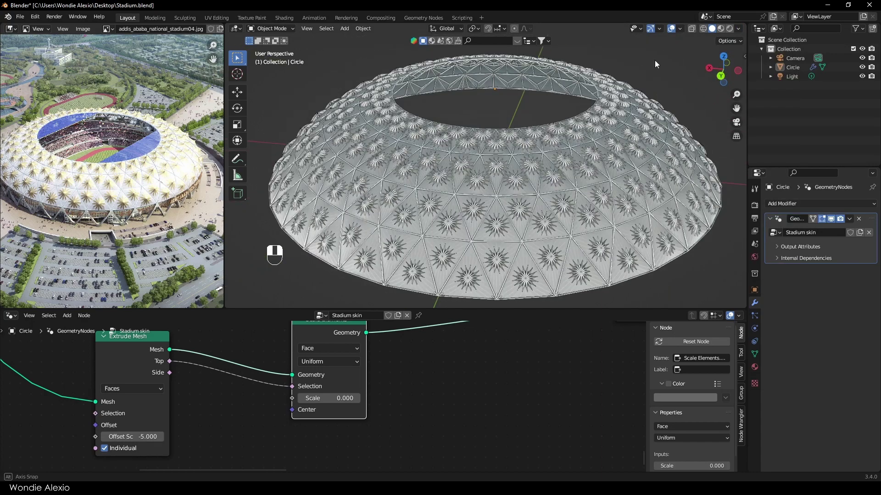
Change the viewport MatCap to a neutral metallic grey and check the truss from below.
click(738, 29)
click(746, 96)
click(571, 130)
mouse_move(499, 67)
middle_down()
mouse_move(498, 115)
mouse_move(476, 75)
mouse_move(438, 307)
middle_up()
Enlarge the node editor and move Mesh to Curve, Curve to Mesh and Curve Circle close beside the truss's Scale Elements node.
scroll(448, 362, down, 5)
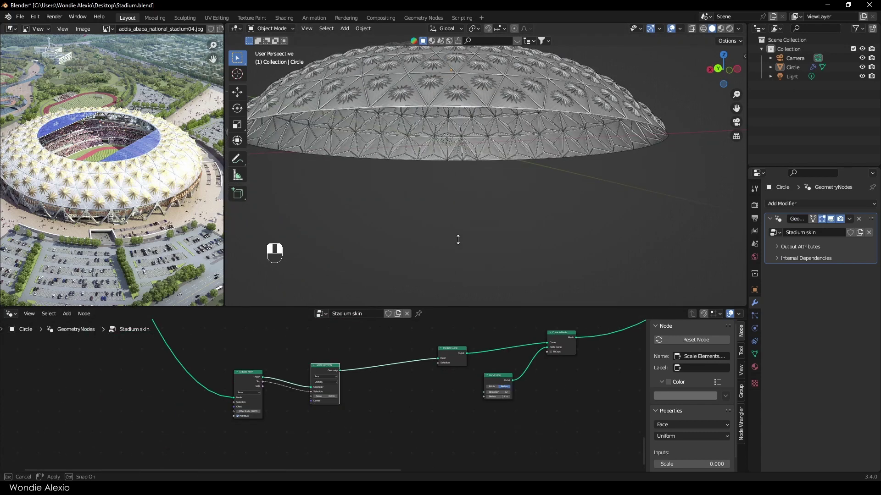
drag(463, 309, 464, 238)
middle_drag(425, 365, 275, 424)
scroll(383, 332, up, 2)
click(384, 332)
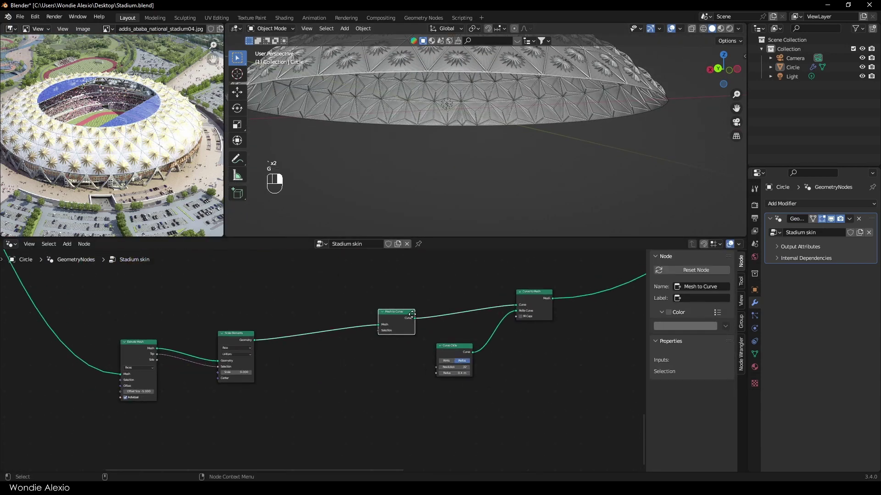
key(g)
click(385, 318)
drag(546, 267, 438, 389)
key(g)
click(378, 369)
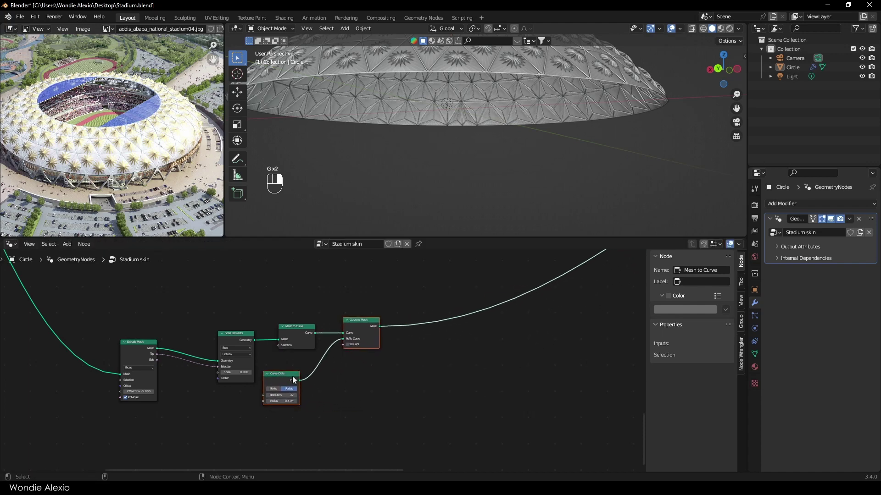
click(293, 379)
key(g)
click(310, 370)
Enclose the truss nodes in a frame labelled "Space frame structure with pipe support" with label size 36.
scroll(316, 360, down, 1)
drag(367, 304, 165, 409)
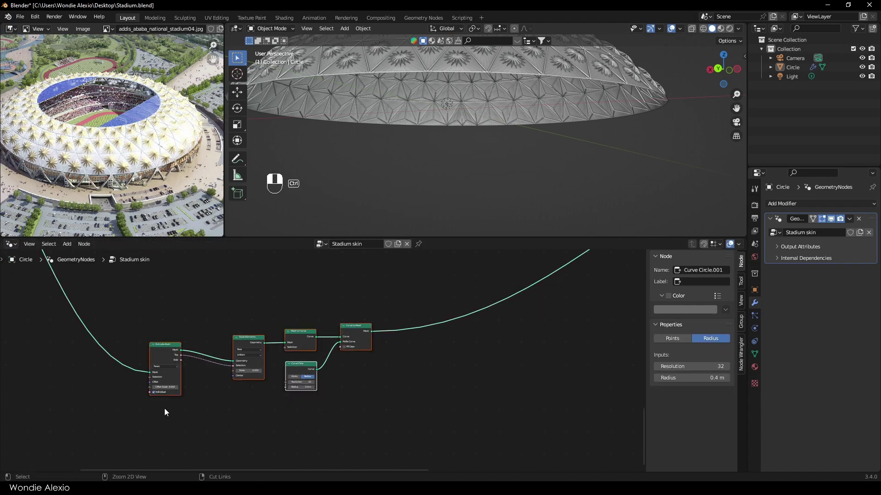
key(ctrl+j)
click(705, 282)
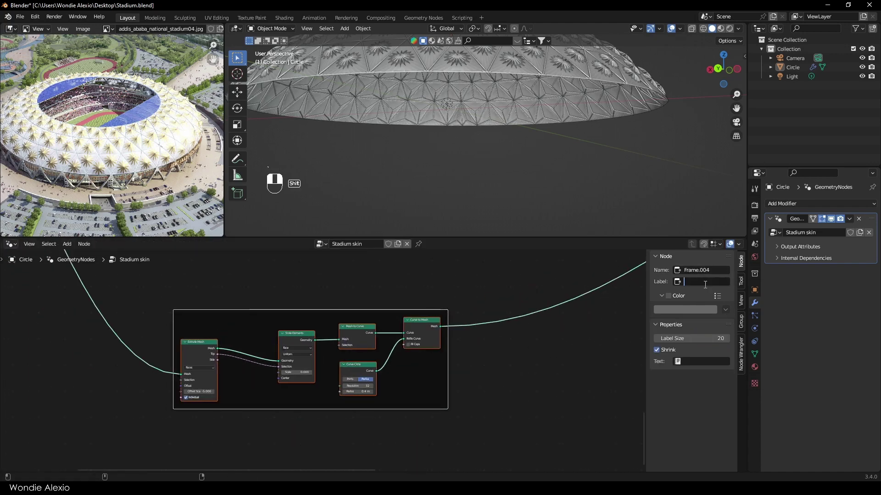
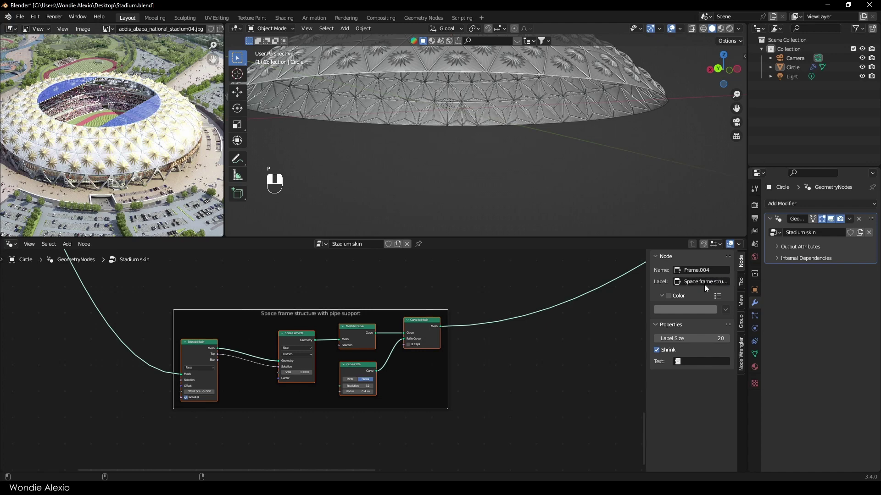
mouse_move(690, 338)
mouse_down()
mouse_move(716, 339)
mouse_move(688, 338)
mouse_up()
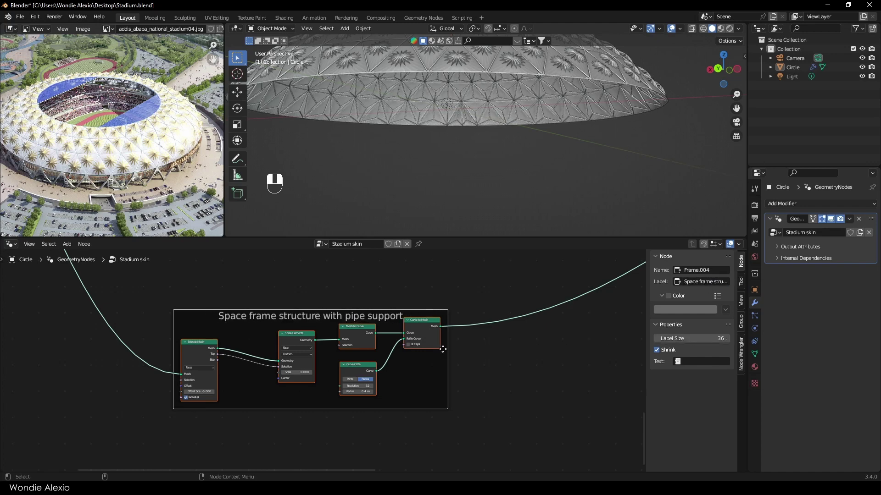
Move the Curve to Mesh node slightly up inside the frame and give it a purple custom colour.
drag(441, 344, 442, 307)
click(447, 339)
click(668, 312)
click(684, 326)
click(712, 253)
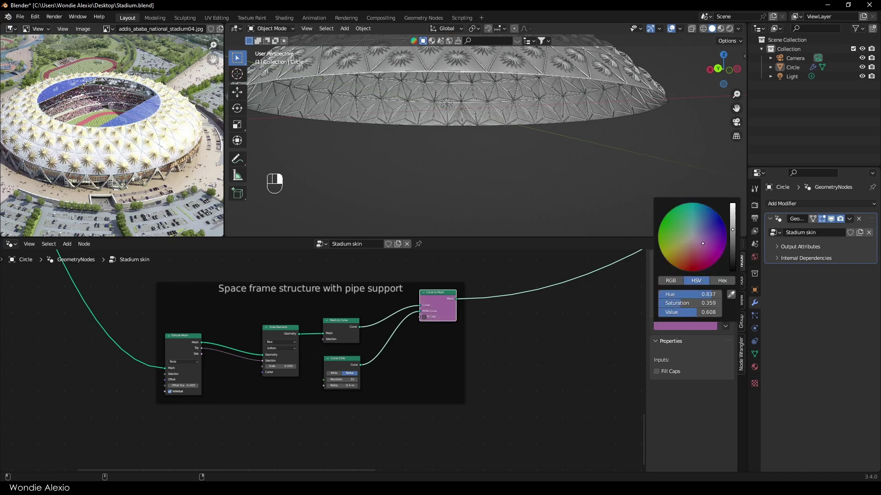
Give the space frame structure's node frame a muted red custom colour.
click(439, 283)
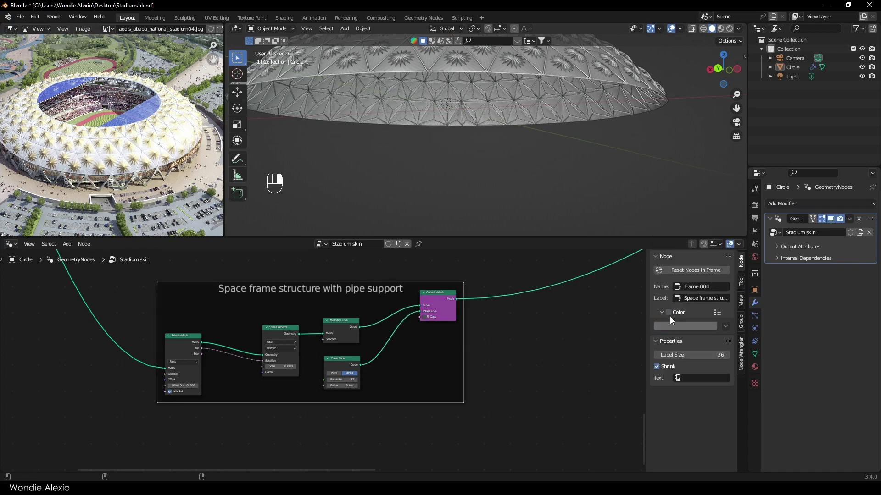
click(668, 313)
click(682, 326)
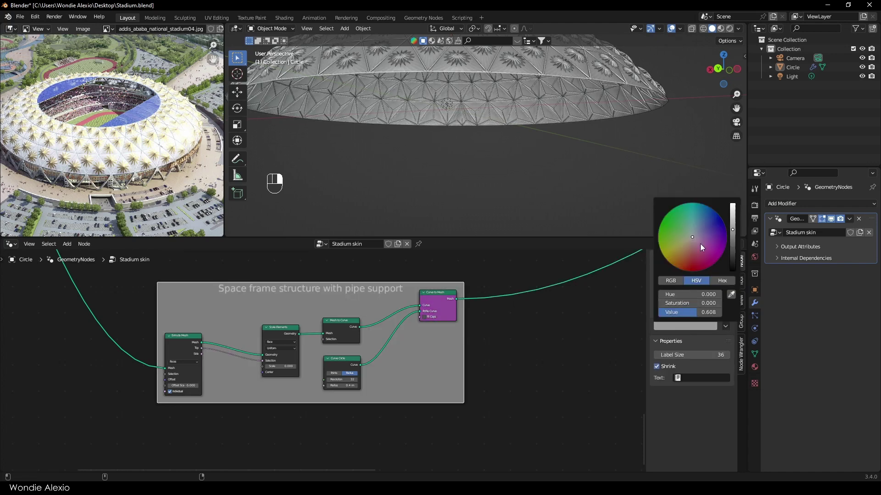
click(707, 256)
scroll(521, 350, down, 2)
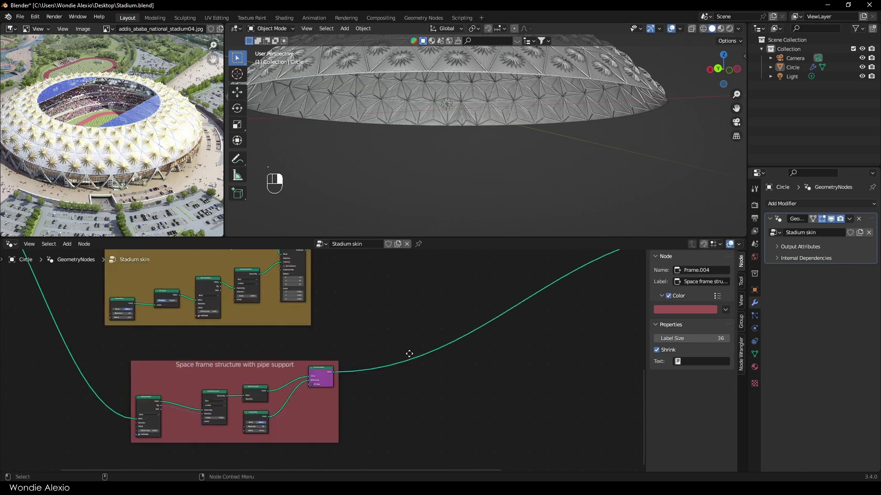
click(415, 364)
Add an Instance on Points node below the red frame, with the truss's Scale Elements Geometry linked to its Points input.
scroll(373, 357, down, 5)
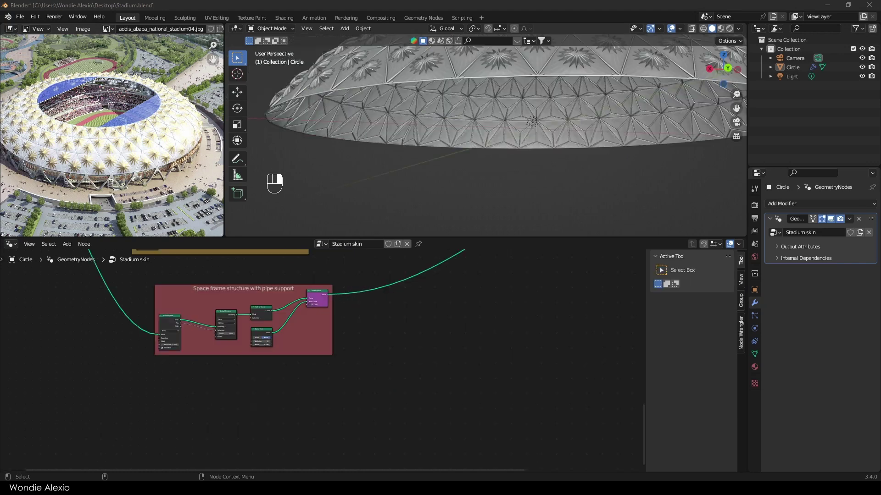
scroll(415, 400, down, 3)
scroll(323, 408, up, 5)
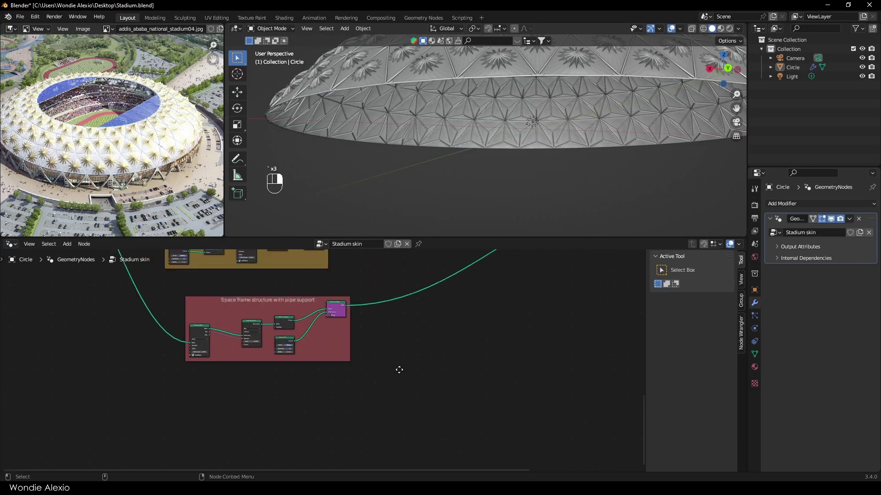
scroll(272, 375, up, 2)
scroll(248, 348, down, 3)
click(201, 298)
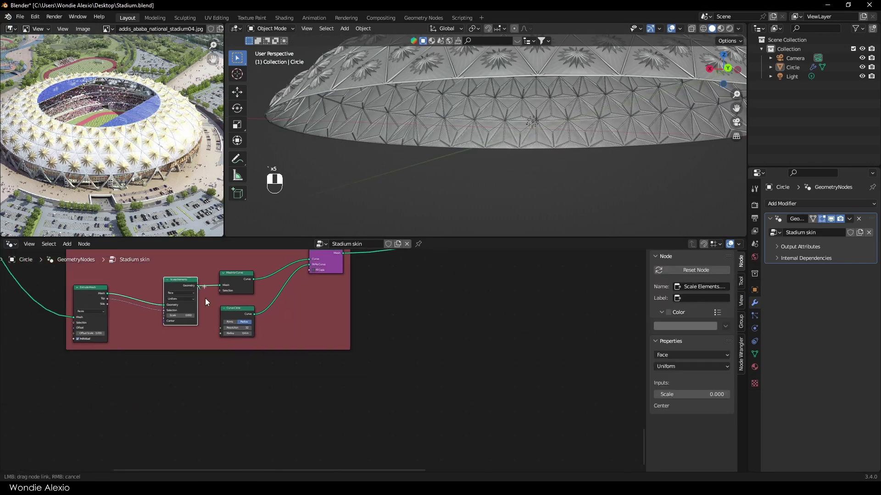
drag(276, 395, 275, 394)
text(instac)
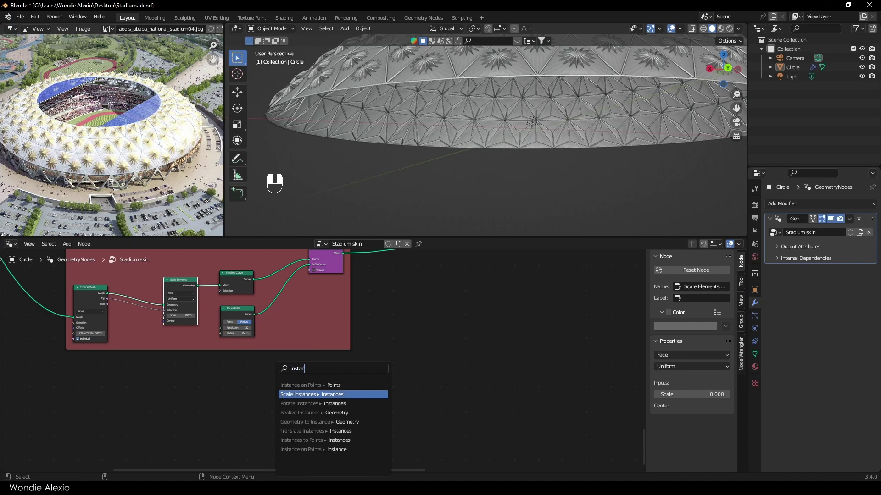
click(300, 393)
click(300, 394)
key(KP_Decimal)
Add an Ico Sphere node linked to the new Instance on Points node's Instance input.
drag(346, 336, 265, 380)
text(ico)
click(249, 386)
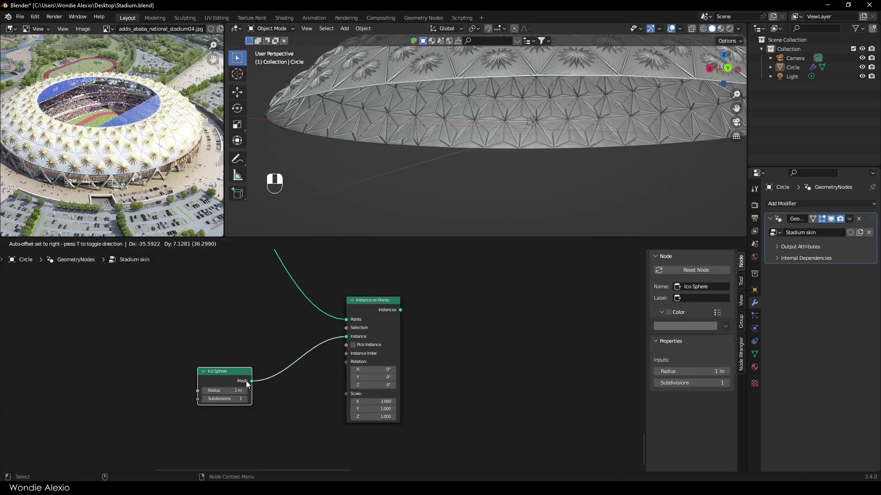
Link the new Instance on Points node's Instances output to the final Join Geometry node.
scroll(266, 398, down, 4)
middle_drag(198, 404, 170, 424)
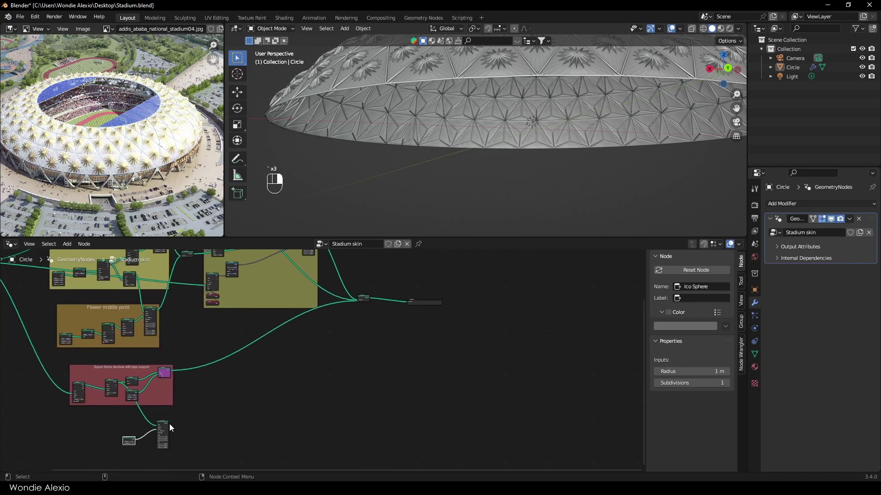
drag(169, 424, 358, 301)
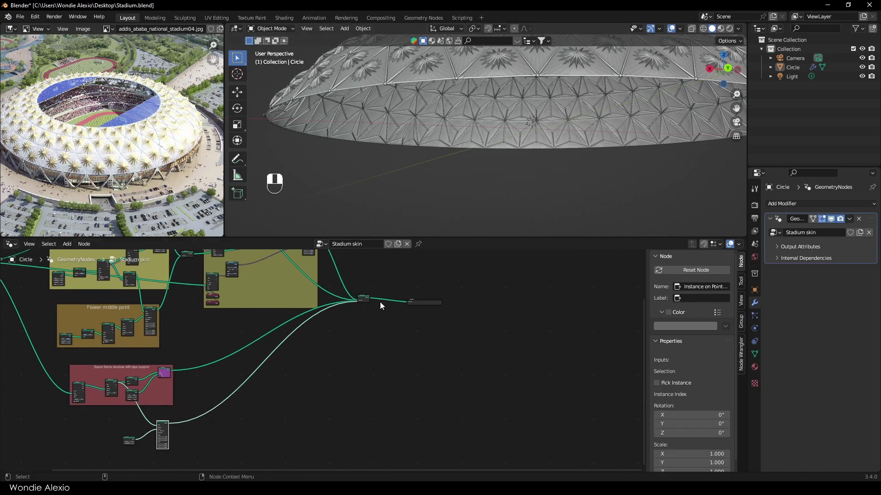
scroll(291, 387, up, 6)
scroll(293, 402, up, 1)
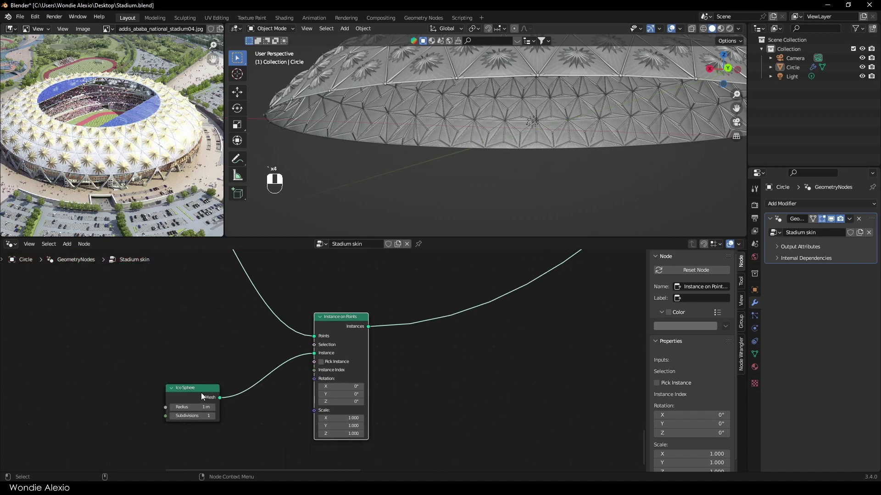
Set the radius of the Ico Sphere node feeding the new instances to 8 m and check the joint size on the shell.
click(202, 393)
drag(211, 396, 248, 400)
middle_drag(251, 405, 185, 447)
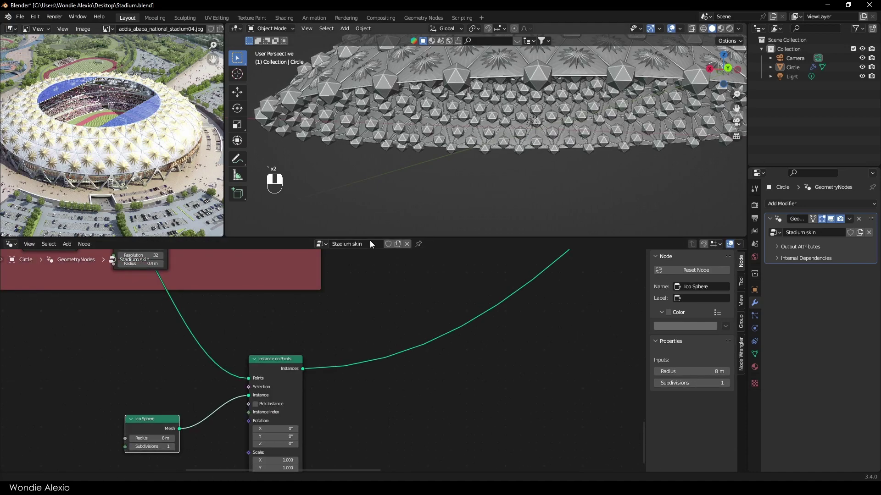
scroll(404, 103, down, 3)
middle_drag(404, 105, 411, 143)
scroll(411, 143, up, 4)
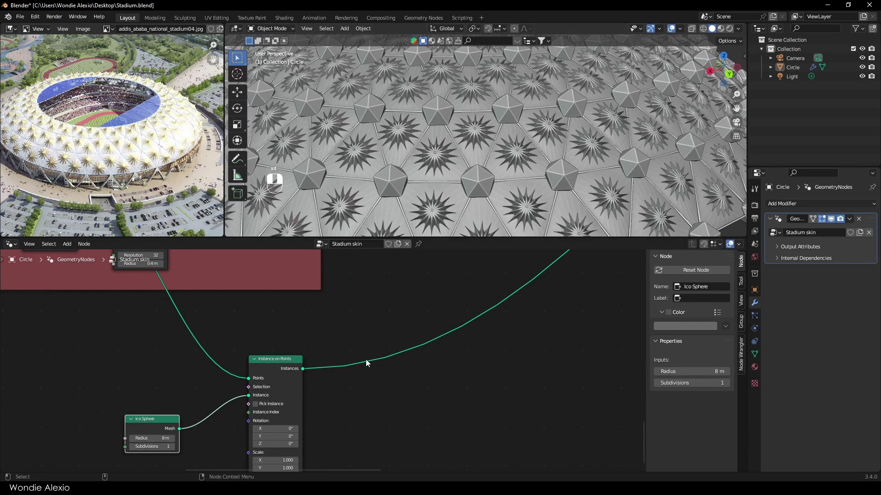
Set the Ico Sphere node's radius to 3 m and check the joints along the shell's lower edge.
middle_drag(170, 446, 299, 359)
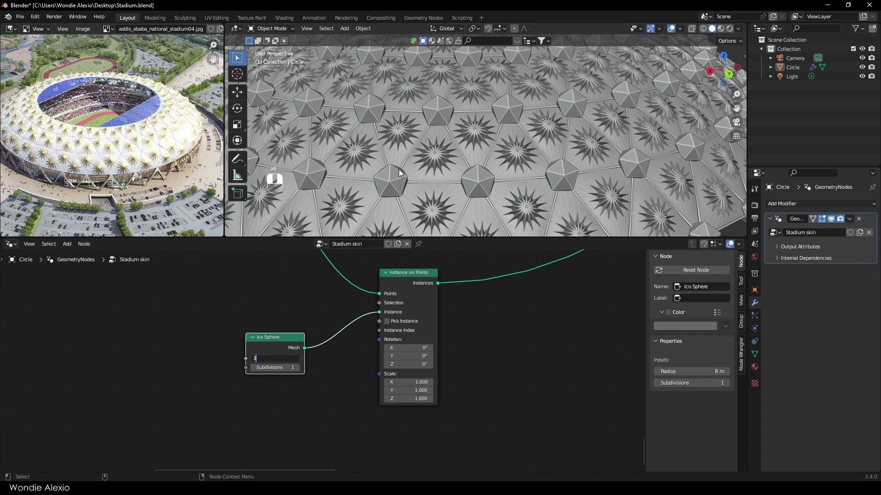
key(Return)
scroll(398, 169, down, 5)
mouse_move(459, 147)
middle_down()
mouse_move(405, 117)
mouse_move(464, 157)
middle_up()
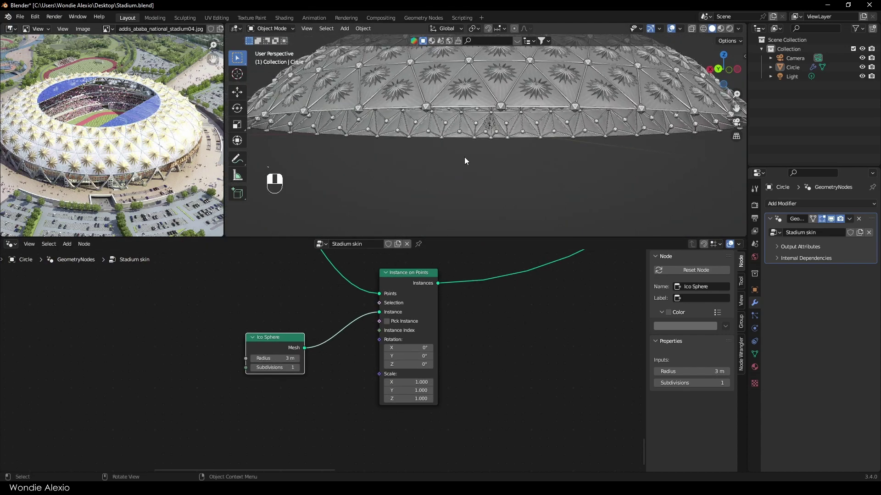
Link the space frame's Extrude Mesh Top output to the new Instance on Points node's Selection input.
scroll(503, 338, down, 4)
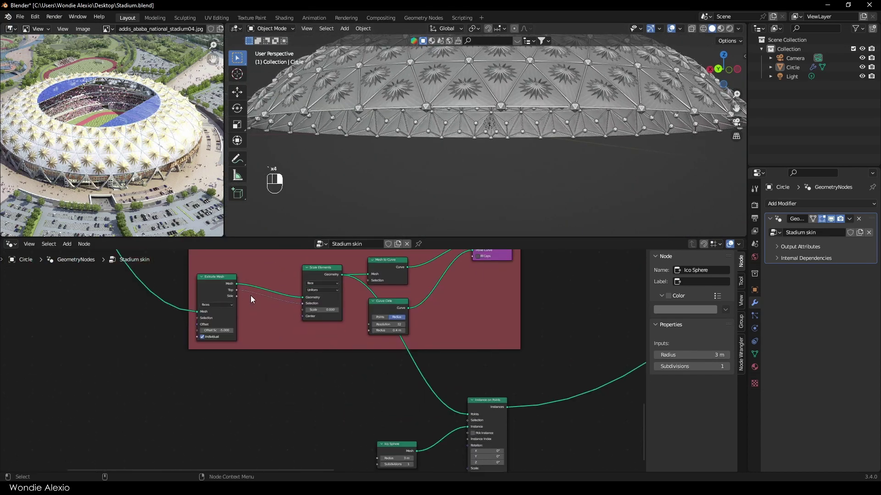
drag(471, 422, 471, 423)
middle_drag(484, 175, 447, 170)
right_drag(448, 309, 410, 266)
scroll(410, 266, up, 1)
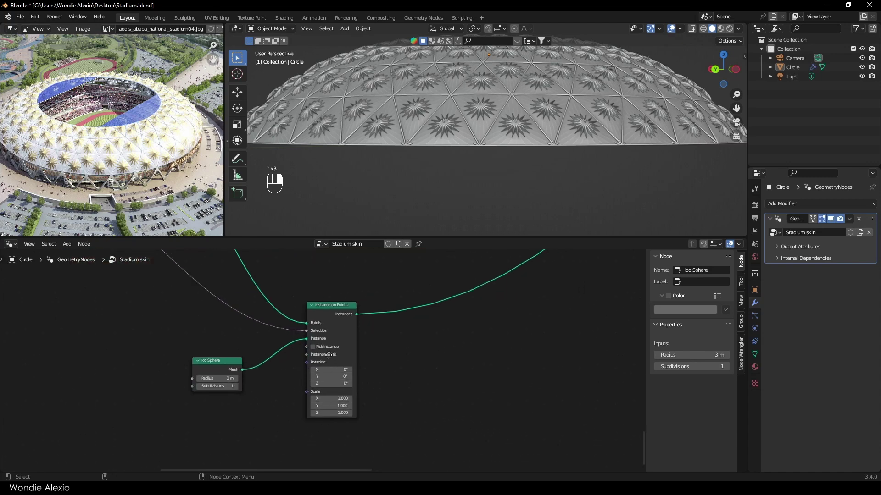
Enclose the Ico Sphere and its Instance on Points node in a frame labelled BOLT with label size 48.
drag(217, 360, 228, 348)
drag(332, 305, 330, 308)
right_drag(458, 343, 505, 372)
scroll(504, 373, down, 1)
drag(504, 370, 298, 411)
key(ctrl+j)
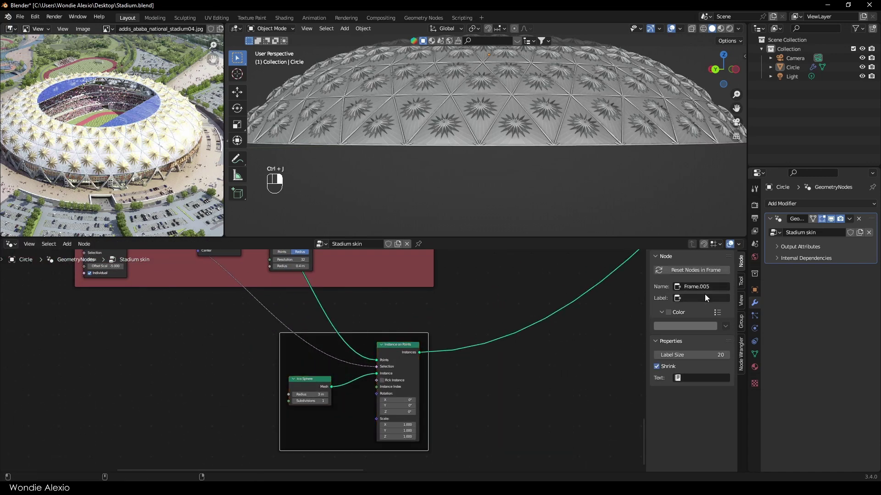
drag(691, 355, 708, 355)
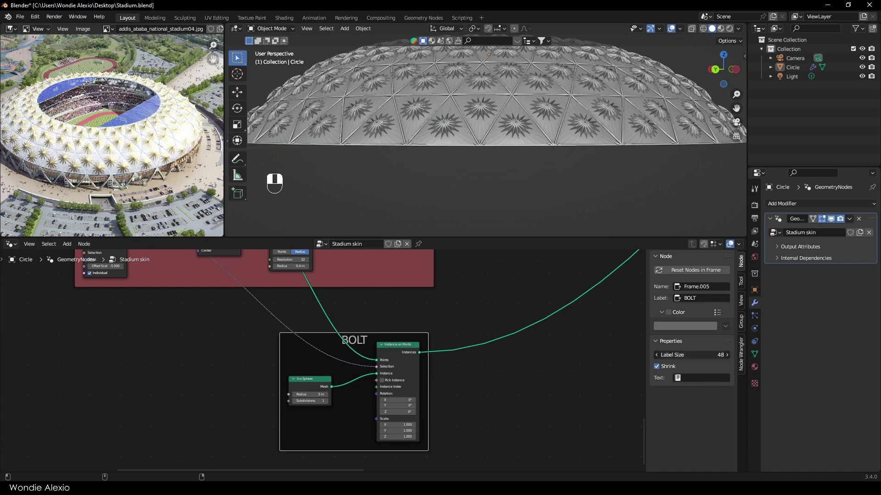
Space the Ico Sphere node farther from Instance on Points and align the BOLT frame beneath the red space frame group.
drag(298, 378, 160, 370)
click(310, 327)
scroll(427, 415, down, 4)
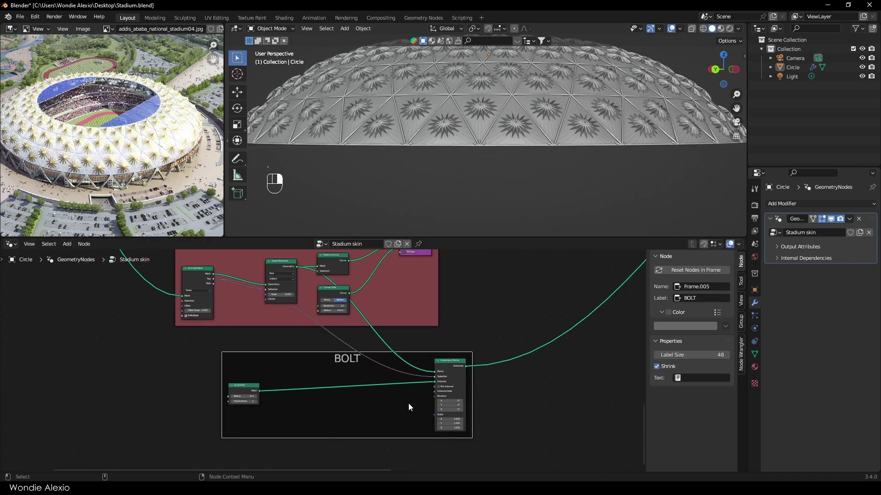
key(g)
click(460, 398)
Review the full node network and the links from the space frame and BOLT groups to the final Join Geometry node.
scroll(550, 398, down, 5)
middle_drag(568, 399, 388, 389)
scroll(389, 387, down, 3)
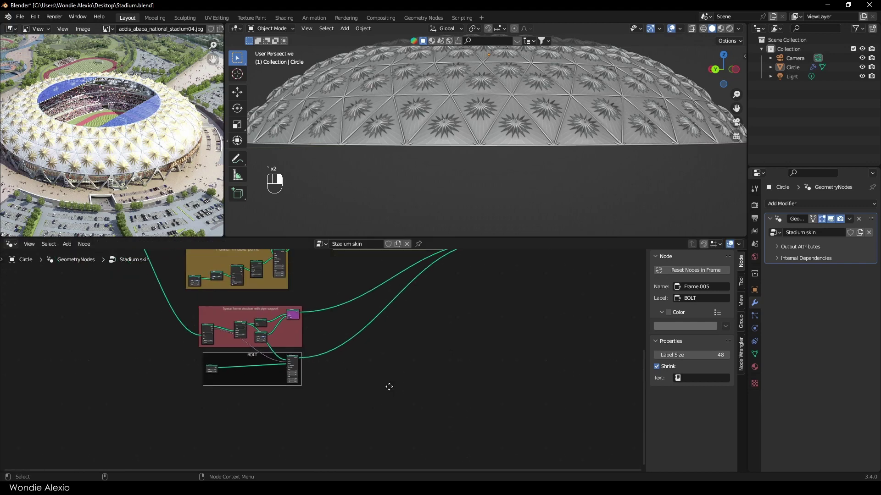
scroll(518, 285, up, 2)
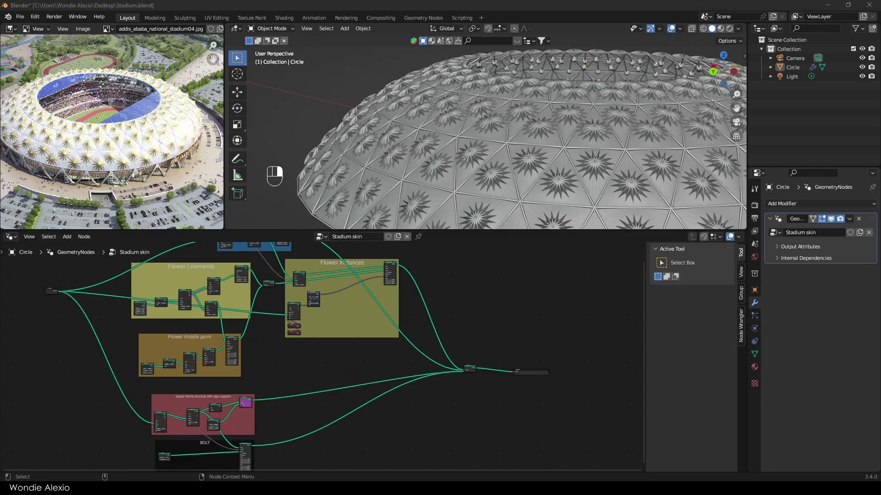
scroll(306, 367, down, 1)
scroll(305, 367, up, 2)
middle_drag(305, 368, 345, 290)
scroll(215, 336, up, 3)
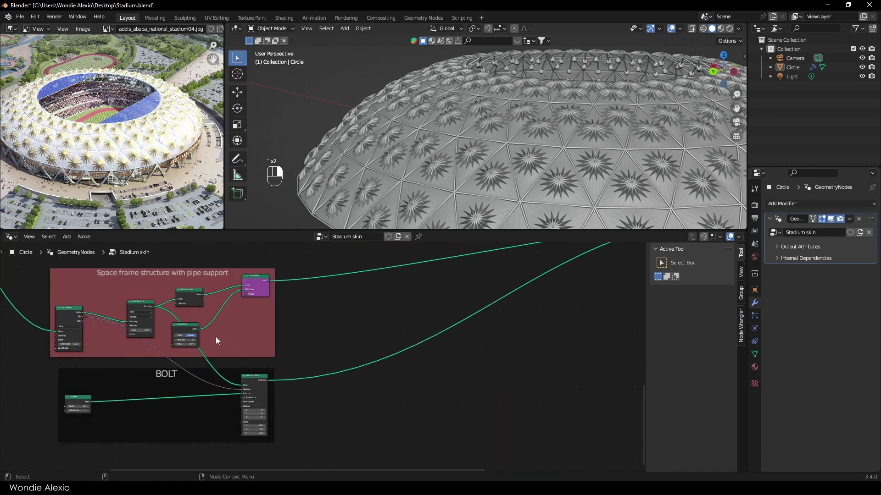
Add a Mesh to Points node fed by the space frame's Scale Elements geometry and set its mode to Faces.
drag(81, 310, 441, 394)
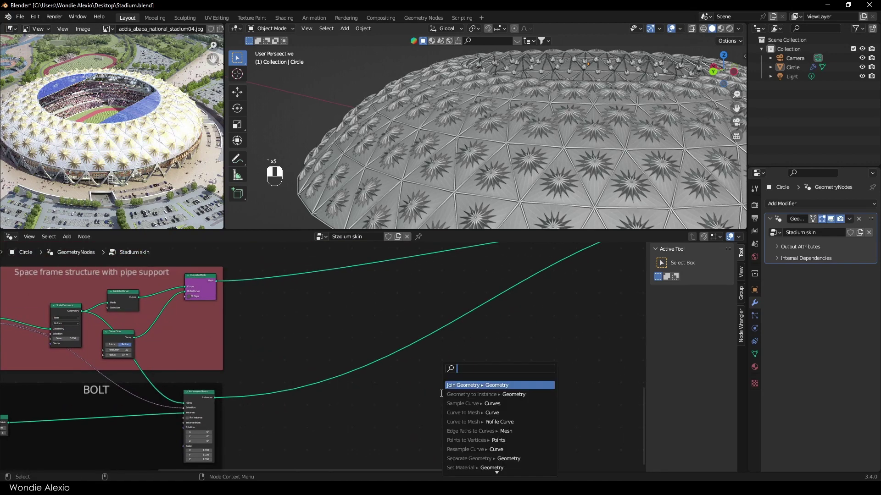
text(mesh to pont)
click(463, 386)
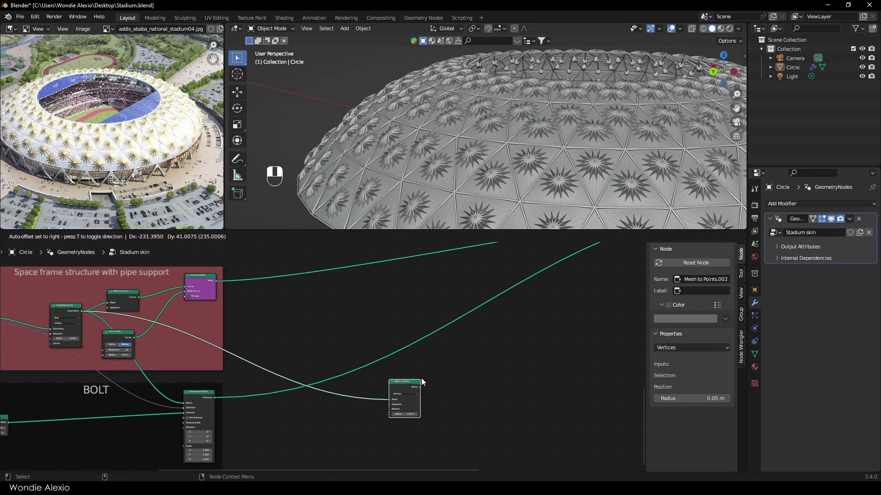
scroll(421, 378, up, 3)
click(278, 342)
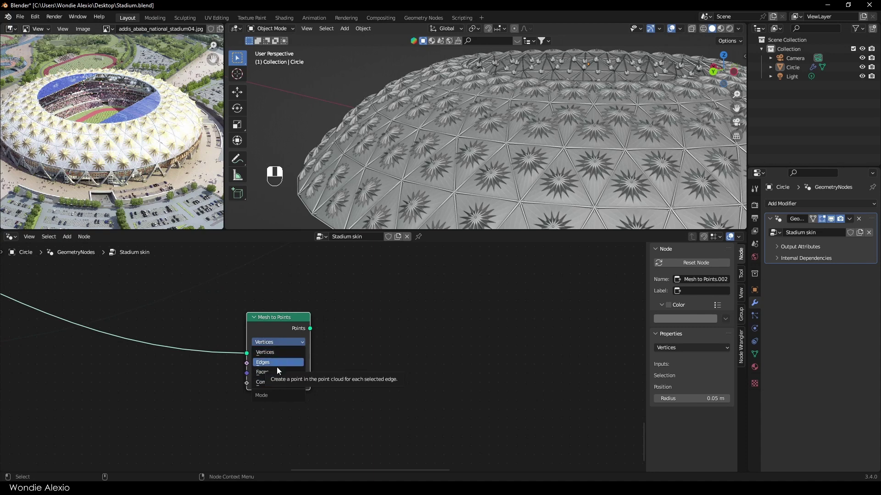
click(262, 371)
Link the selection used for the bolts into Mesh to Points and connect its points to the final Join Geometry node.
scroll(205, 394, down, 3)
scroll(229, 349, up, 2)
drag(109, 290, 499, 372)
middle_drag(492, 377, 154, 442)
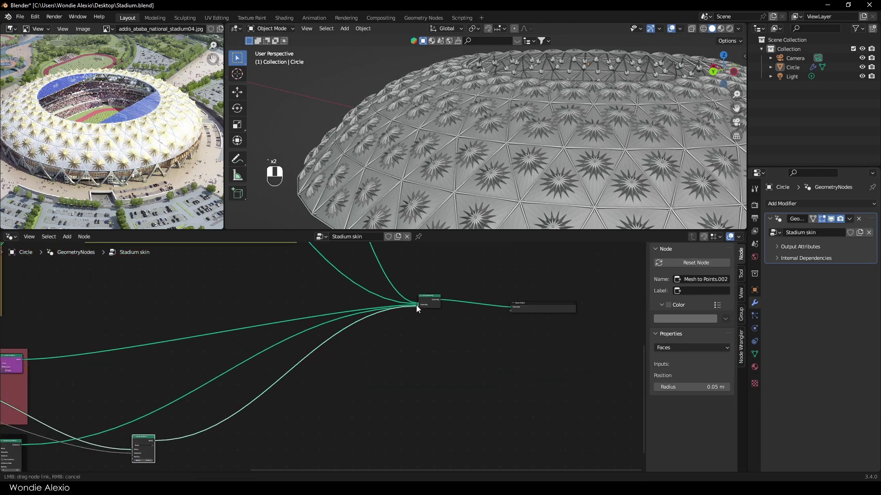
middle_drag(257, 416, 296, 360)
scroll(296, 360, up, 3)
middle_drag(190, 408, 244, 408)
middle_drag(436, 171, 441, 131)
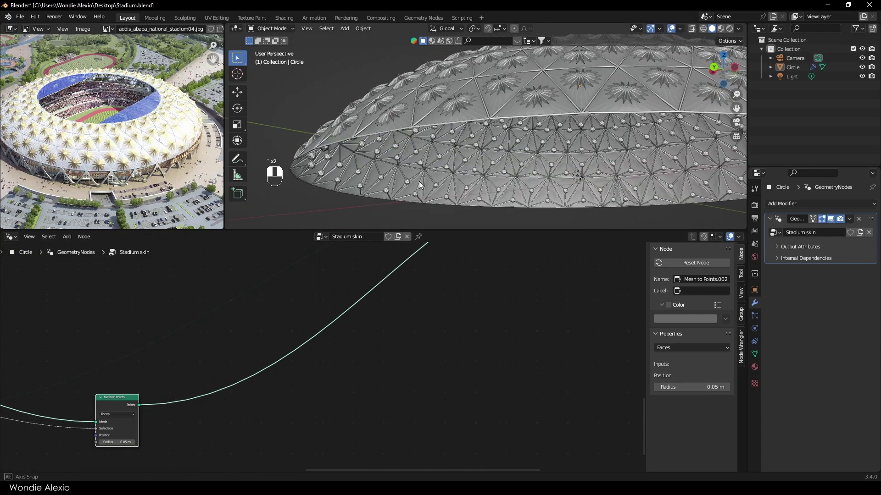
Insert an Instance on Points node on the link between Mesh to Points and Join Geometry.
middle_drag(200, 420, 278, 377)
key(shift+a)
click(315, 266)
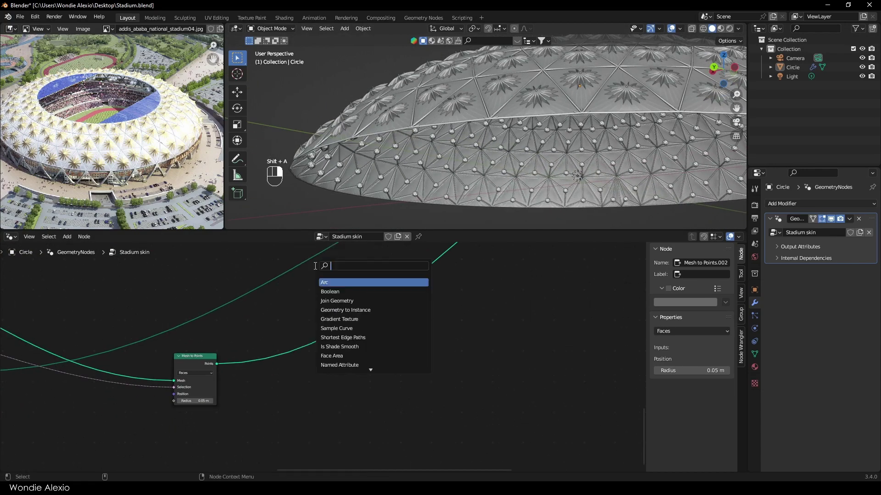
click(351, 328)
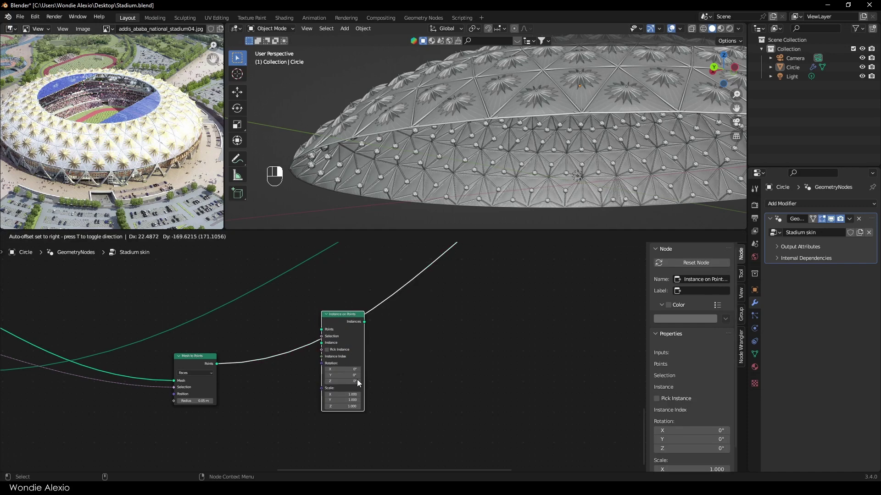
click(392, 356)
Add a Curve Line node as the instance of Instance on Points and set its End Z to 50 m.
drag(343, 351, 310, 396)
text(curve line)
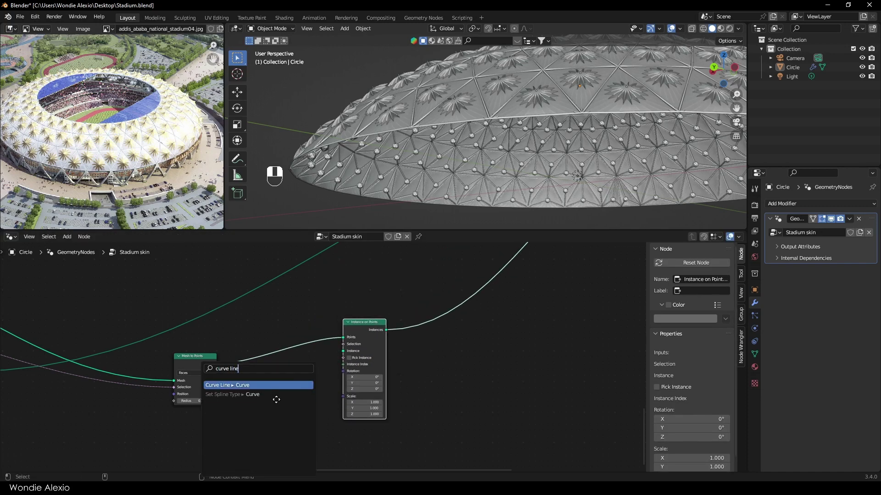
key(Return)
scroll(284, 404, up, 3)
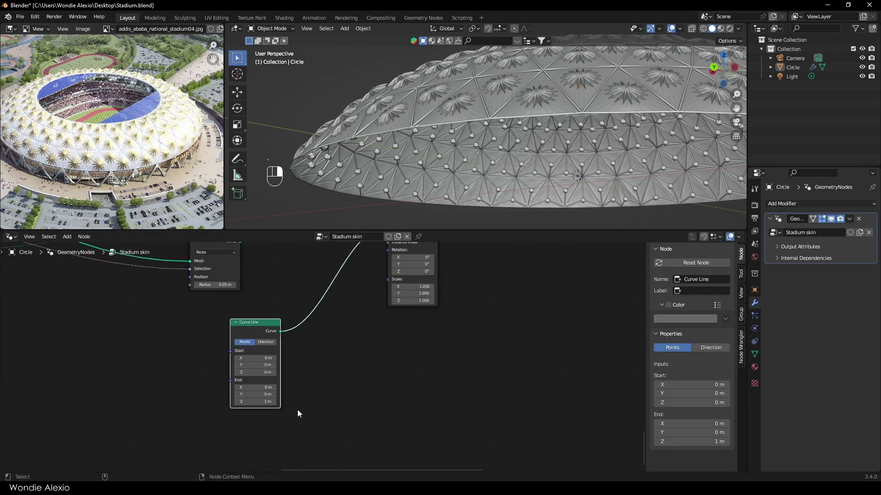
double_click(253, 409)
key(Return)
Examine the instanced lines around the dome, using Material Preview shading.
middle_drag(403, 65, 417, 110)
scroll(543, 177, down, 2)
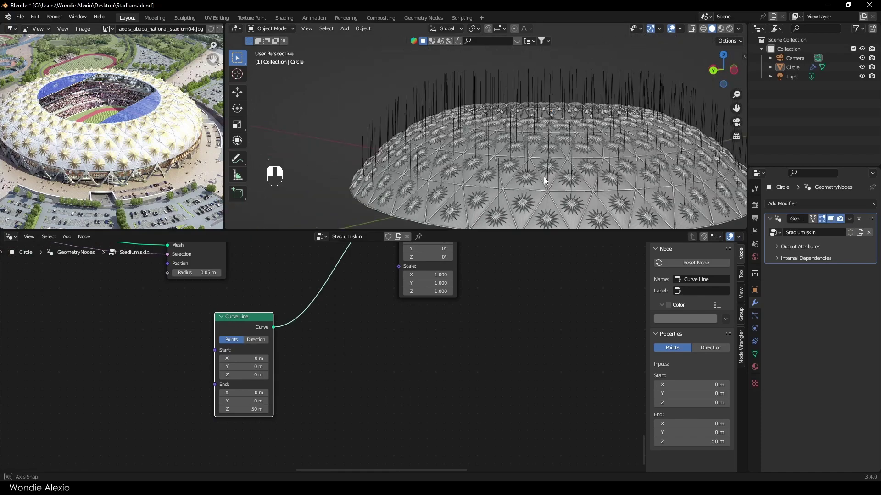
middle_drag(543, 177, 483, 172)
scroll(478, 159, up, 7)
scroll(479, 158, down, 5)
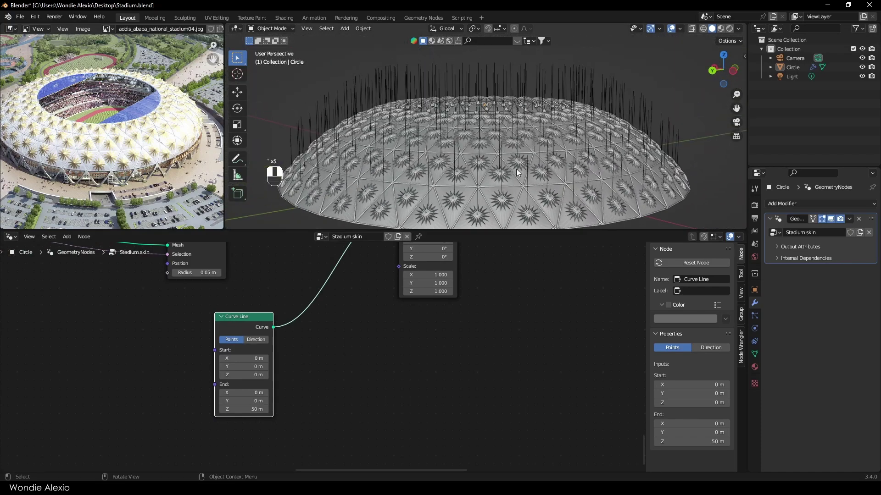
click(721, 29)
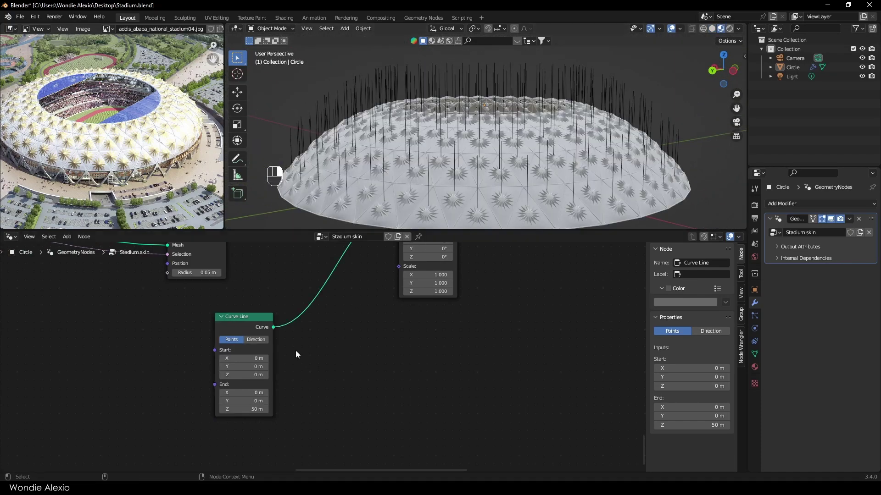
Connect the existing rotation output from the upper node groups to the Rotation input of the line Instance on Points node.
middle_drag(386, 258, 372, 349)
drag(240, 421, 168, 412)
scroll(339, 372, down, 10)
middle_drag(382, 250, 386, 469)
scroll(359, 328, down, 4)
middle_drag(359, 327, 350, 278)
drag(336, 464, 355, 379)
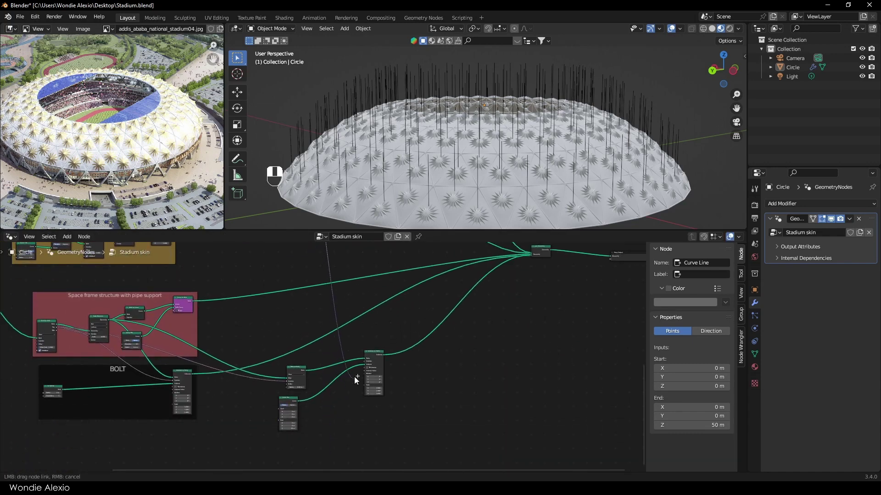
Examine the orientation of the instanced lines across the whole dome skin.
middle_drag(489, 135, 408, 158)
scroll(405, 159, down, 3)
drag(429, 230, 443, 342)
scroll(468, 216, up, 3)
middle_drag(471, 202, 449, 211)
drag(424, 343, 441, 199)
scroll(454, 160, down, 2)
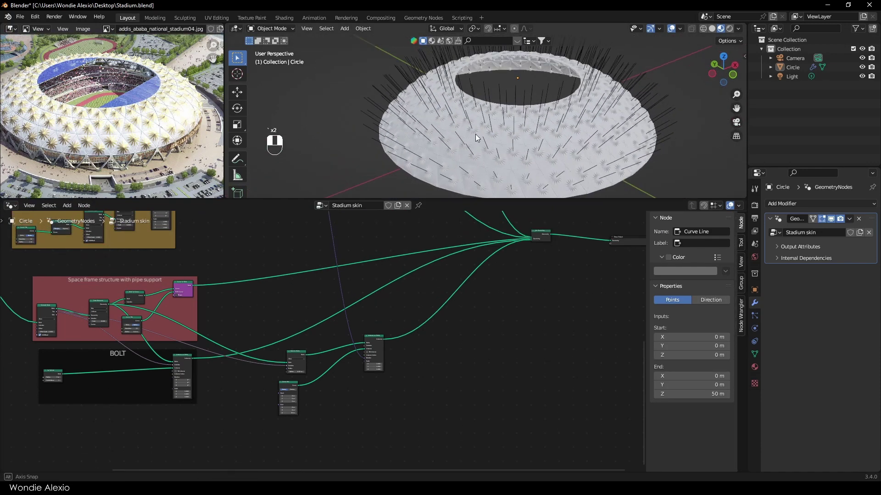
scroll(334, 358, up, 5)
Insert a Curve to Mesh node on the output link of the line Instance on Points node.
middle_drag(334, 357, 301, 276)
scroll(300, 276, up, 7)
drag(179, 344, 147, 349)
scroll(147, 350, up, 2)
click(314, 373)
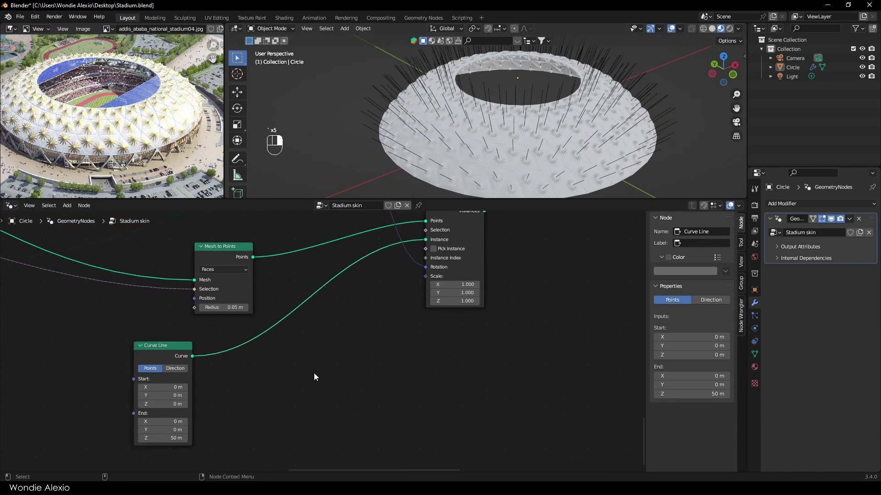
middle_drag(515, 252, 183, 384)
key(shift+a)
click(296, 266)
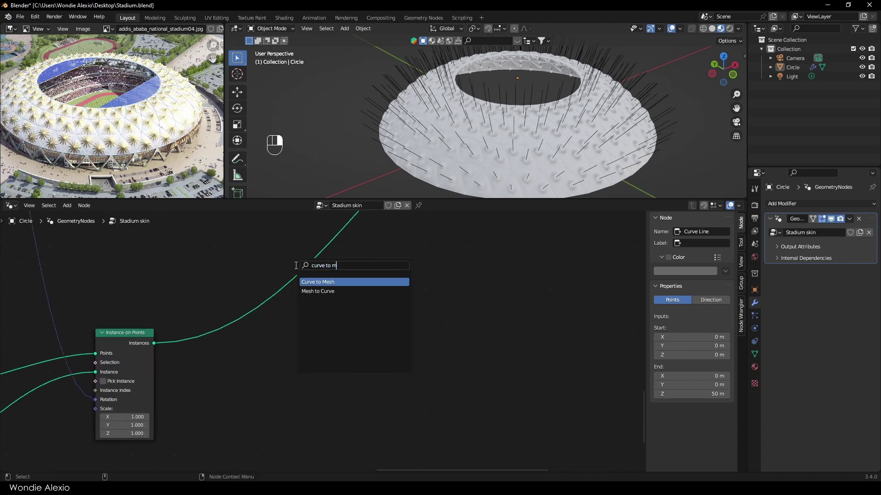
key(Return)
click(342, 324)
Add a Curve Circle as the profile curve of Curve to Mesh and enable Fill Caps.
drag(314, 329, 270, 383)
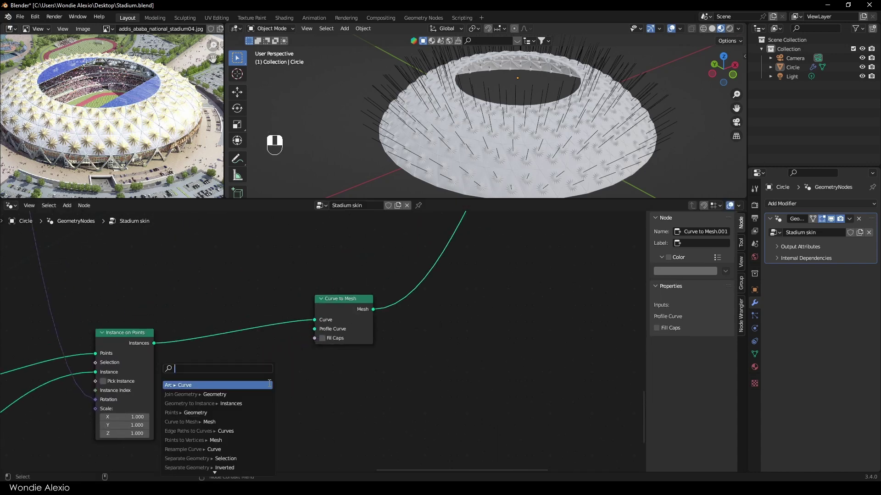
key(Return)
click(255, 382)
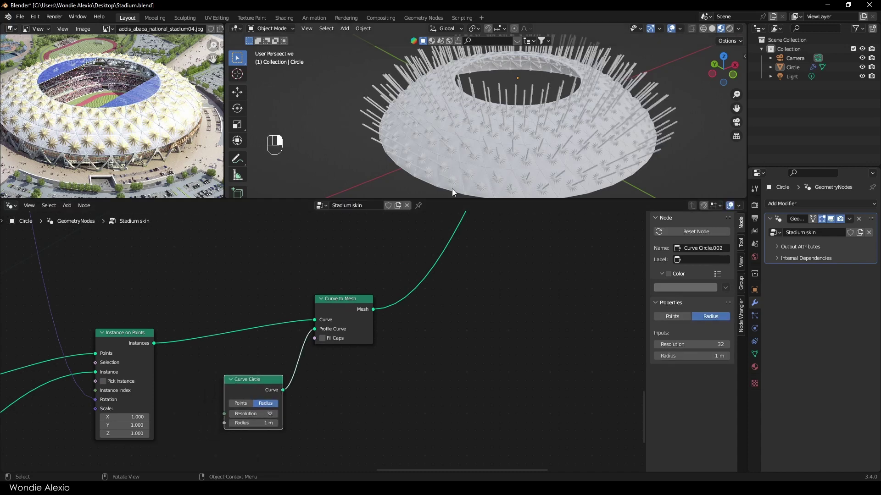
middle_drag(453, 165, 460, 130)
scroll(424, 343, up, 4)
Set the profile Curve Circle's radius to 0.2 m.
click(161, 452)
click(161, 452)
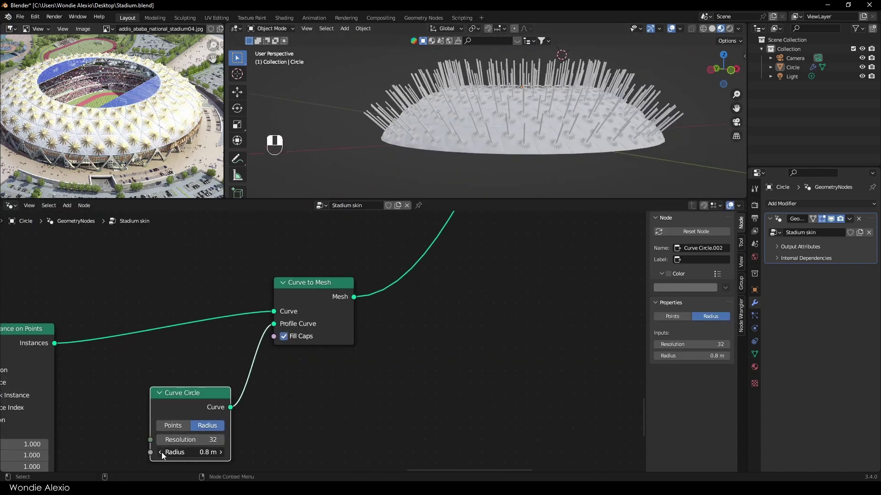
click(161, 452)
click(162, 452)
click(161, 452)
drag(491, 200, 498, 324)
scroll(523, 194, up, 3)
middle_drag(524, 193, 477, 208)
middle_drag(259, 422, 421, 369)
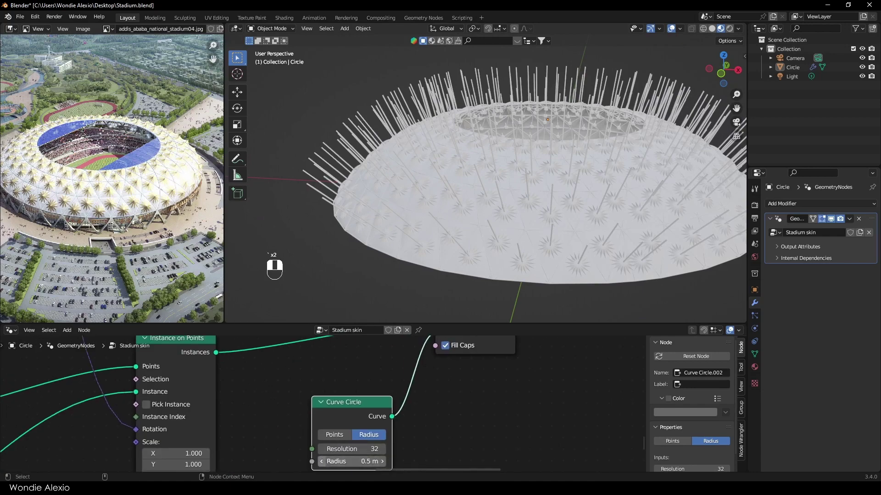
click(322, 462)
click(323, 463)
click(323, 462)
Turn off the outline, shadow and cavity effects in the viewport shading.
drag(426, 324, 452, 234)
scroll(460, 216, down, 2)
middle_drag(458, 184, 447, 197)
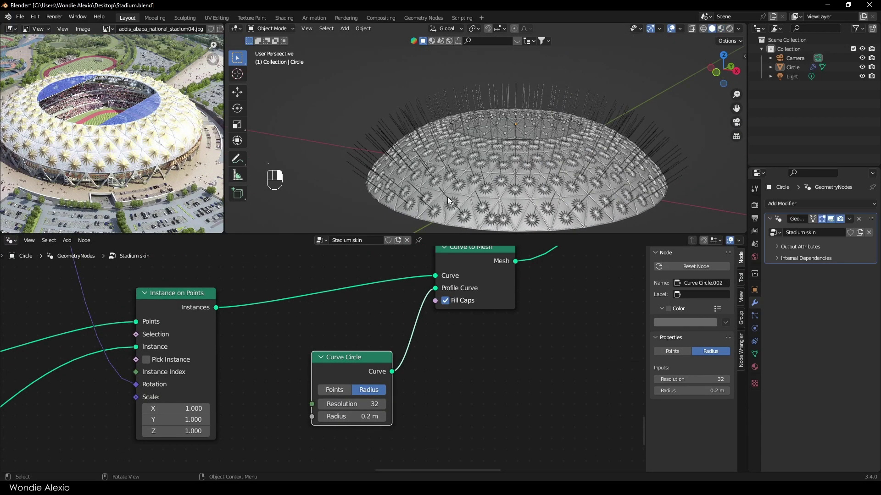
scroll(447, 197, up, 3)
click(738, 29)
click(688, 275)
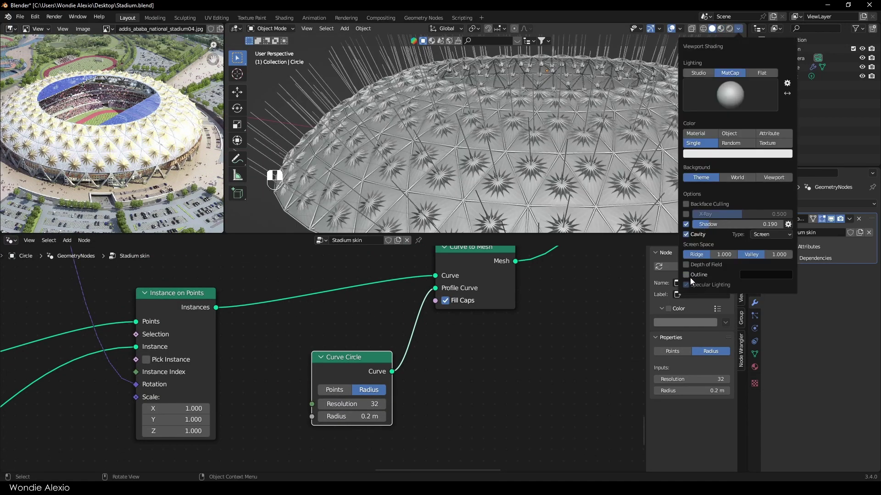
click(684, 226)
click(684, 235)
scroll(470, 131, down, 2)
Remove the leftover edge near the dome's lower rim in Edit Mode, return to Object Mode and deselect the dome.
mouse_move(470, 132)
middle_down()
mouse_move(475, 152)
mouse_move(554, 175)
middle_up()
scroll(554, 174, up, 7)
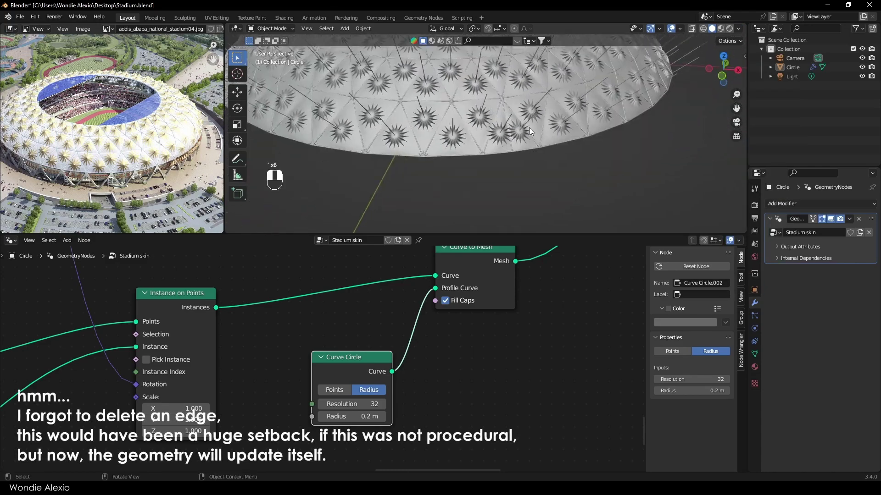
click(524, 150)
key(Tab)
key(alt+z)
key(2)
scroll(512, 146, down, 4)
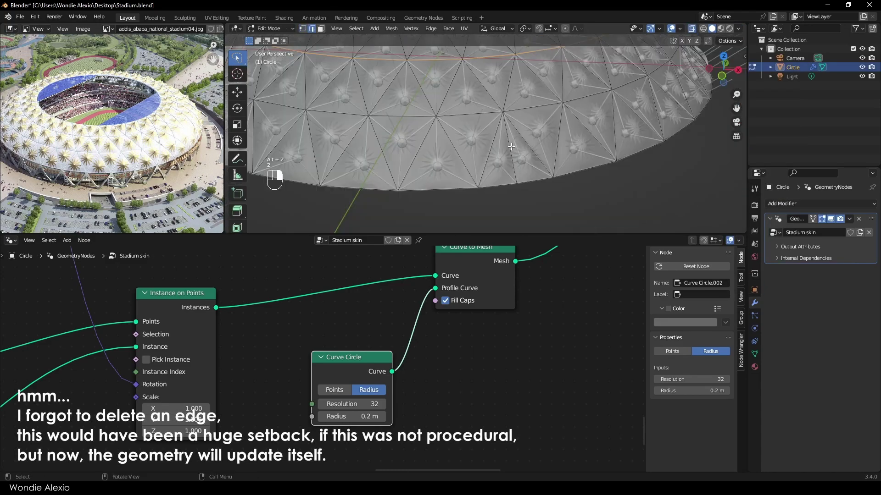
key(x)
click(510, 153)
key(Tab)
key(alt+z)
scroll(510, 153, down, 2)
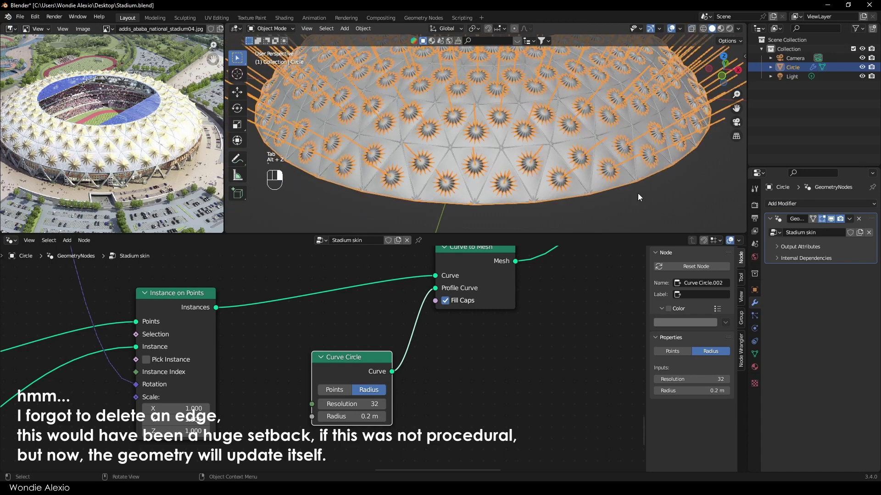
click(638, 193)
scroll(637, 193, down, 2)
middle_drag(638, 193, 590, 209)
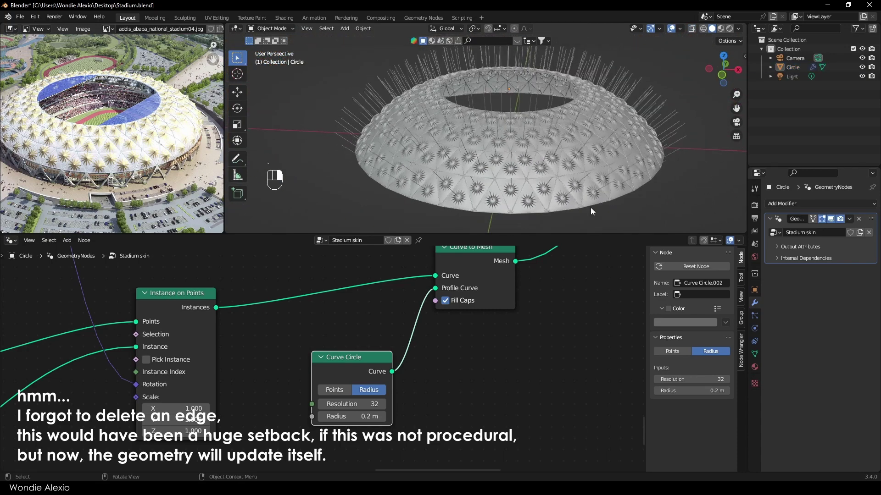
Shorten the outward-pointing pipes by lowering the Curve Line's End Z value.
drag(580, 234, 567, 160)
scroll(502, 337, down, 4)
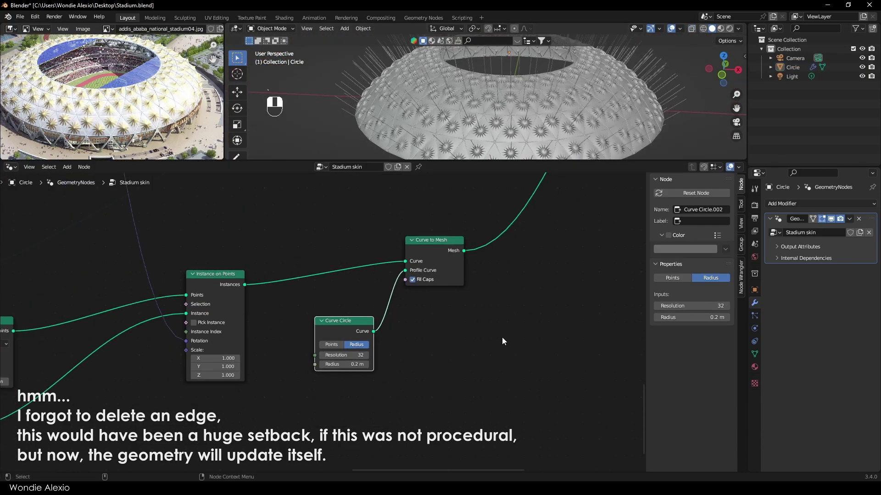
middle_drag(293, 362, 619, 280)
scroll(271, 374, up, 3)
scroll(271, 374, up, 2)
drag(390, 162, 435, 274)
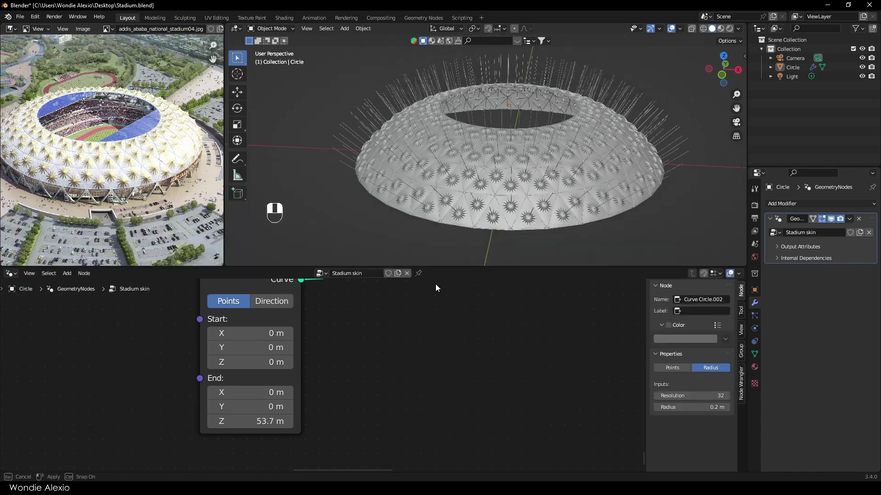
scroll(239, 413, down, 3)
click(240, 427)
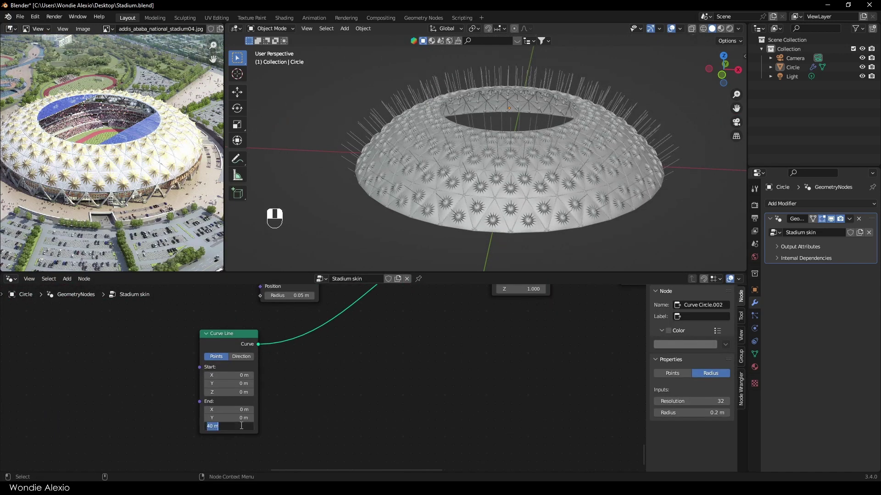
key(Return)
middle_drag(436, 138, 463, 147)
scroll(477, 175, up, 2)
scroll(370, 414, down, 3)
scroll(263, 387, up, 2)
Rearrange the Mesh to Points, Curve Line, Instance on Points, Curve Circle and Curve to Mesh nodes into a compact group.
middle_drag(370, 414, 330, 383)
drag(181, 409, 214, 405)
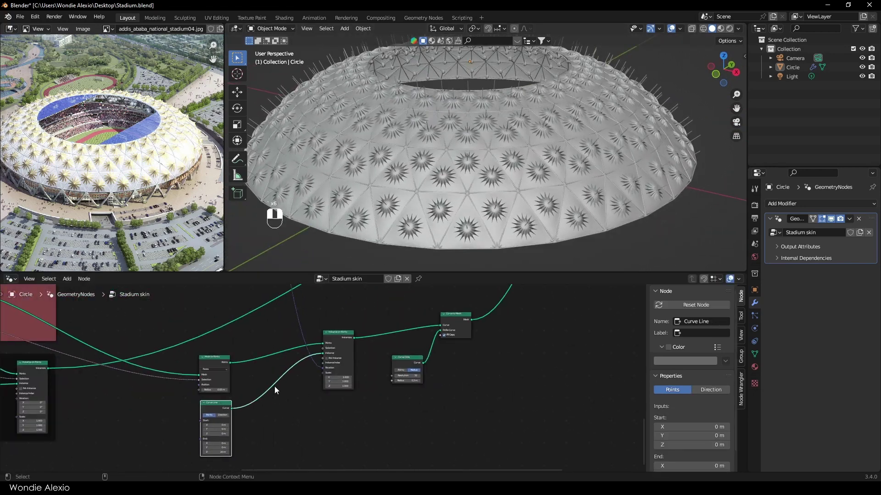
scroll(342, 404, up, 4)
click(335, 343)
key(g)
click(269, 380)
drag(428, 339, 347, 414)
drag(512, 306, 408, 364)
scroll(487, 379, down, 4)
click(481, 383)
scroll(390, 407, up, 4)
drag(398, 411, 382, 386)
drag(450, 336, 489, 337)
scroll(481, 399, down, 4)
Enclose the five nodes that build the outward-pointing pipes in a new frame.
drag(471, 424, 254, 344)
key(ctrl+j)
middle_drag(396, 356, 323, 334)
scroll(322, 335, up, 3)
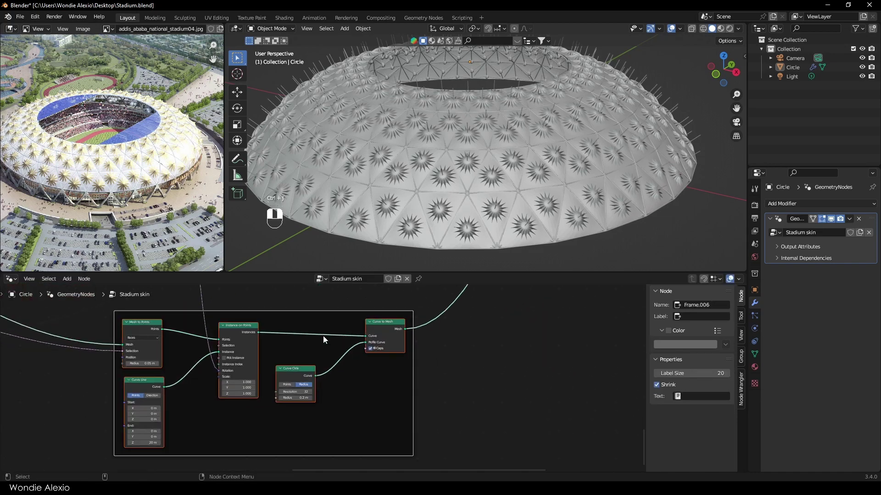
Color the new frame dark red and give it the label "Steel pointing outward" in larger text.
click(668, 331)
click(679, 345)
drag(687, 276, 689, 287)
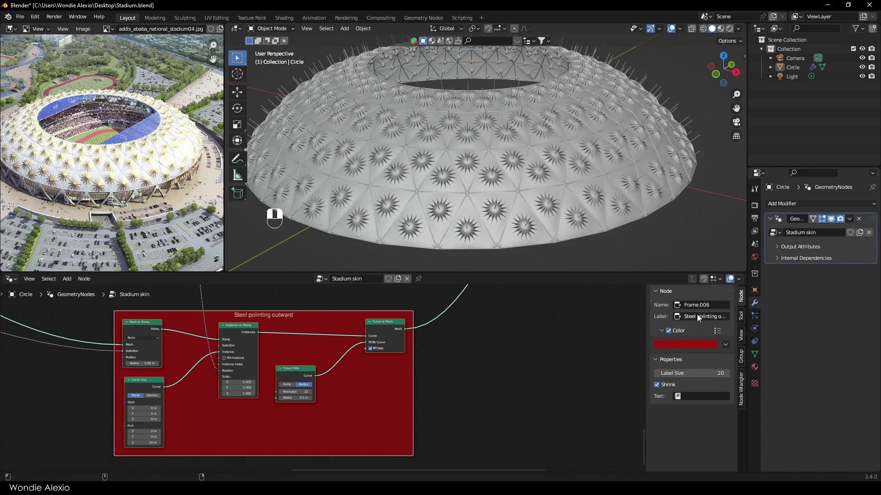
double_click(697, 315)
drag(691, 373, 707, 374)
Lower the Instance on Points, Curve Circle and Curve to Mesh nodes inside the red frame to clear its label.
drag(250, 354, 252, 382)
drag(298, 375, 304, 391)
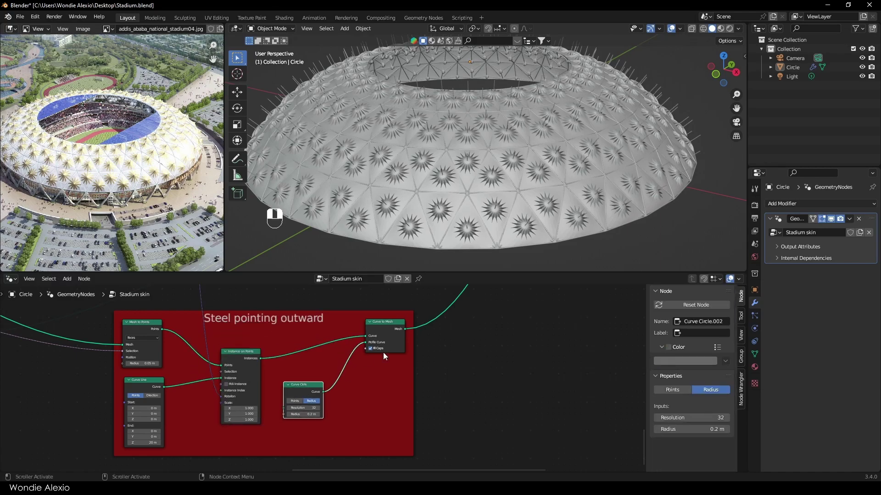
drag(384, 351, 384, 364)
Inspect the bolts and pipe supports on the inner side of the dome.
middle_drag(435, 363, 517, 391)
scroll(517, 391, down, 9)
drag(492, 273, 493, 394)
middle_drag(518, 331, 387, 230)
scroll(495, 200, up, 5)
key(grave)
scroll(386, 230, down, 3)
drag(459, 395, 463, 193)
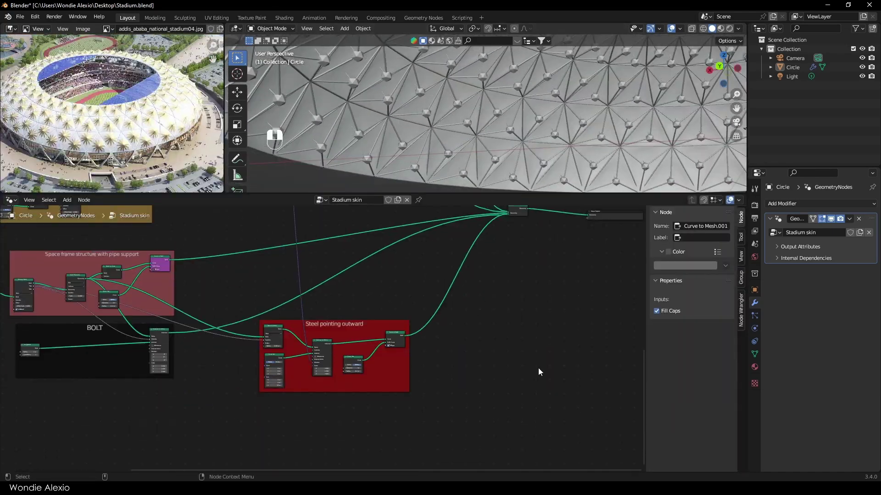
Try the bolt's Ico Sphere with a 2 m radius and 3 subdivisions.
middle_drag(79, 261, 335, 352)
scroll(335, 352, up, 7)
middle_drag(396, 459, 361, 323)
middle_drag(209, 393, 235, 324)
scroll(236, 324, up, 5)
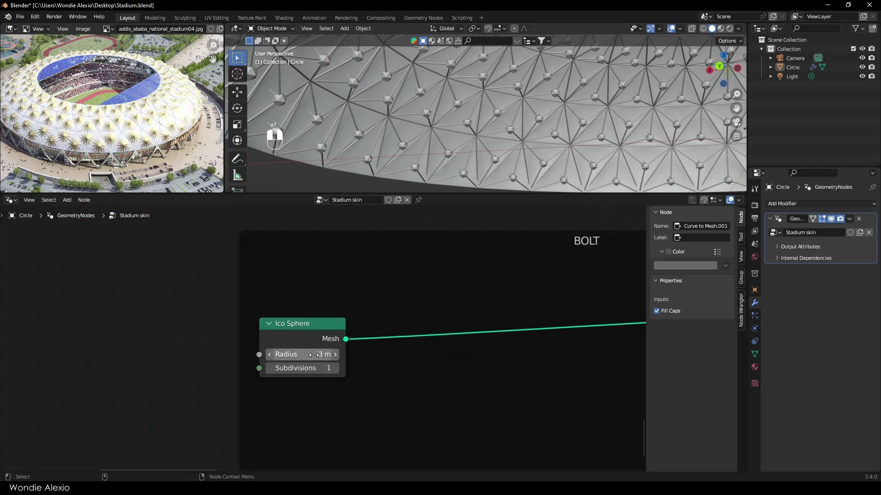
click(317, 367)
scroll(433, 147, up, 3)
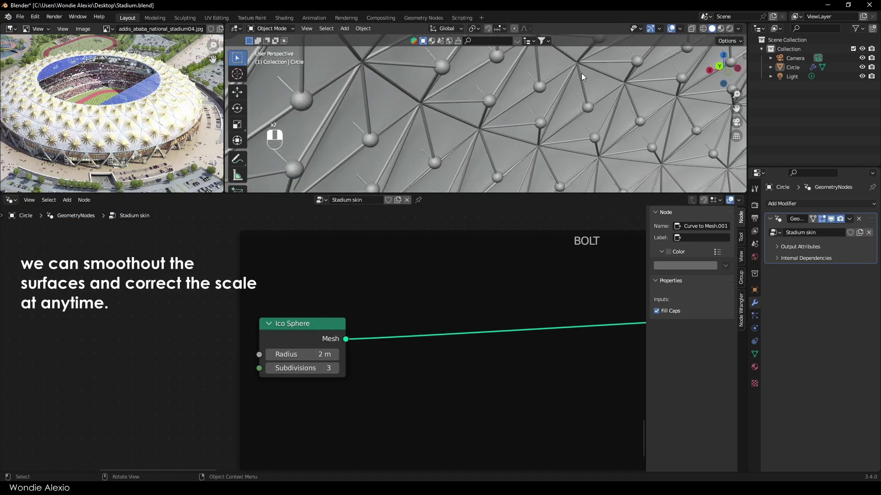
Set the bolt's Ico Sphere back to 1 subdivision and give it a radius of 1.5 m.
click(314, 367)
click(308, 368)
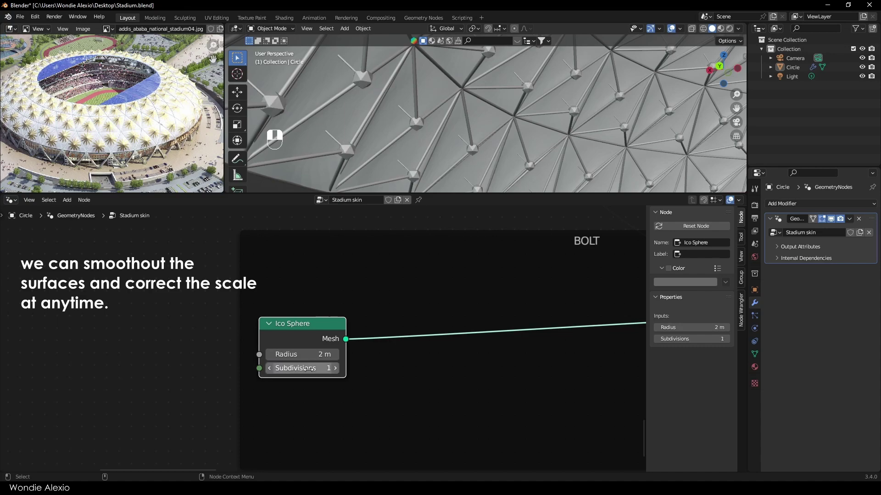
text(1.5)
key(Return)
middle_drag(500, 170, 438, 102)
key(grave)
key(grave)
Collapse the node editor and widen the reference image so the whole dome can be compared with the stadium.
drag(458, 193, 458, 354)
scroll(456, 293, down, 3)
scroll(413, 420, down, 6)
scroll(393, 424, down, 5)
middle_drag(393, 424, 240, 457)
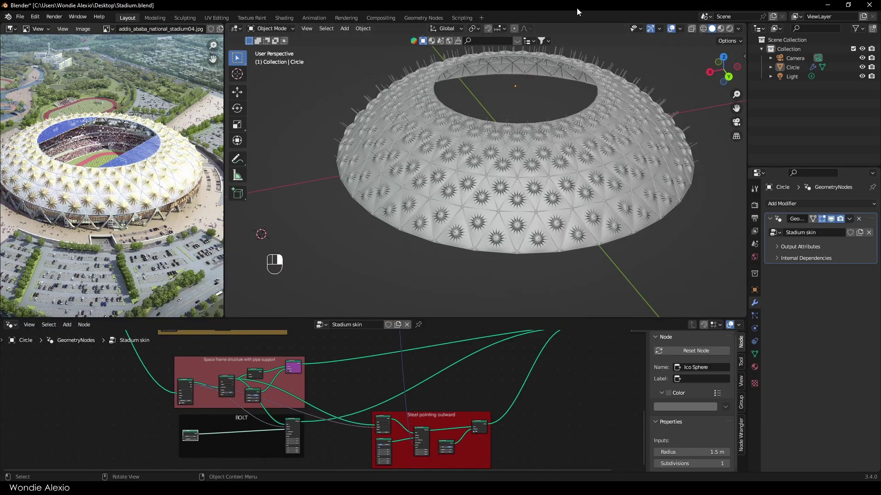
shift+middle_drag(532, 184, 513, 199)
drag(504, 317, 503, 462)
drag(225, 257, 327, 255)
scroll(207, 218, up, 1)
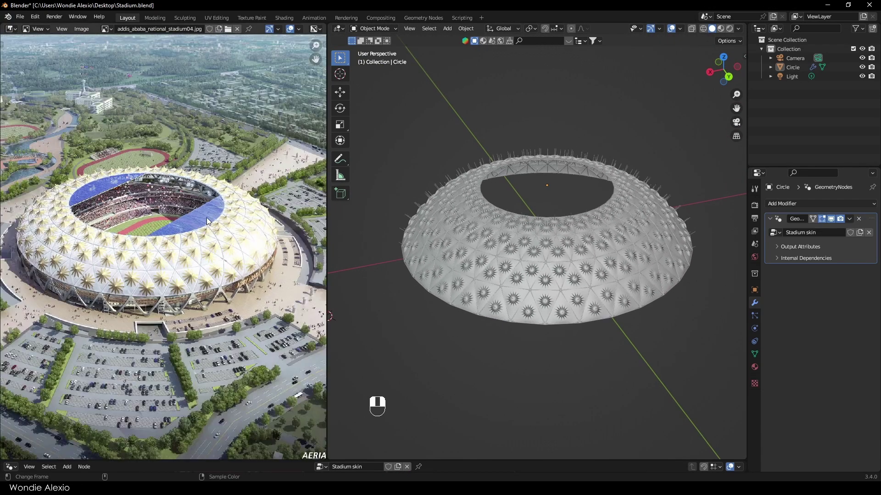
Turn on X-ray and open the dome mesh in Edit Mode with edge selection, viewed from above.
mouse_move(550, 302)
middle_down()
mouse_move(475, 277)
mouse_move(518, 299)
mouse_move(550, 300)
middle_up()
click(517, 299)
click(532, 335)
key(alt+z)
click(541, 306)
key(grave)
key(Tab)
key(2)
click(724, 56)
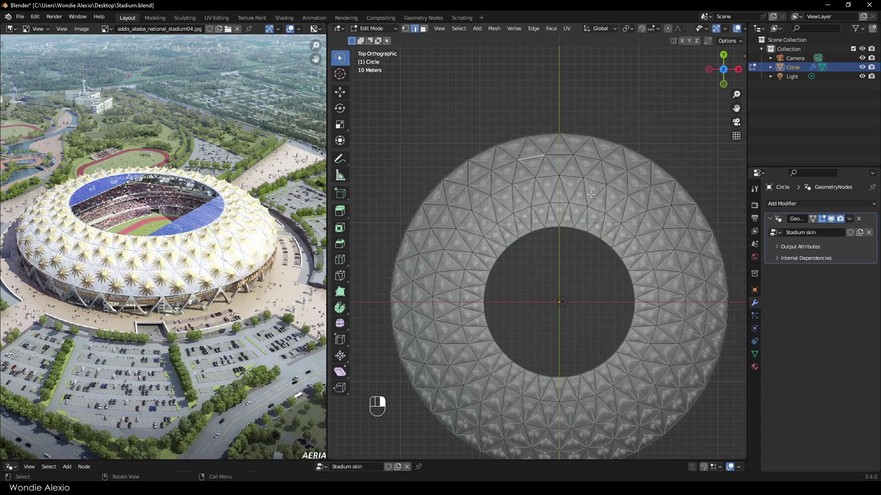
Select the vertices of the dome's base ring and scale them to about 0.908.
key(grave)
key(grave)
scroll(573, 262, down, 2)
shift+middle_drag(573, 262, 552, 215)
key(1)
scroll(554, 174, up, 1)
key(grave)
shift+middle_drag(554, 174, 560, 203)
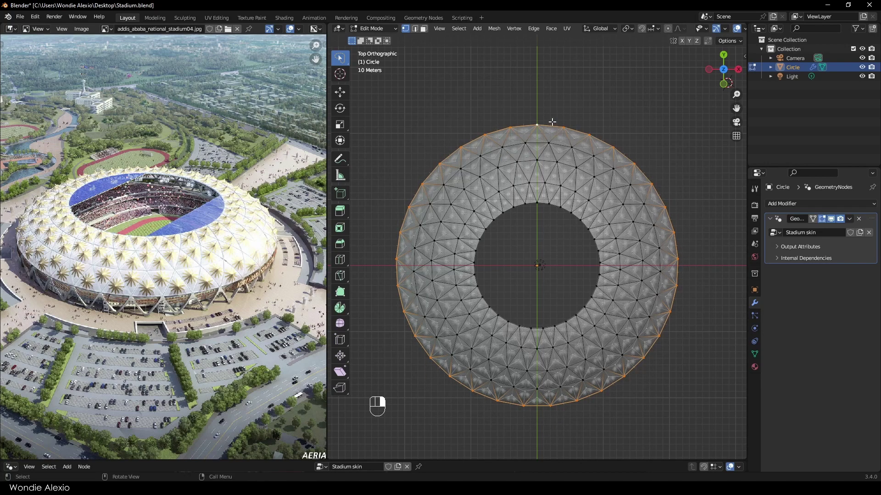
scroll(552, 122, up, 1)
middle_drag(552, 122, 541, 286)
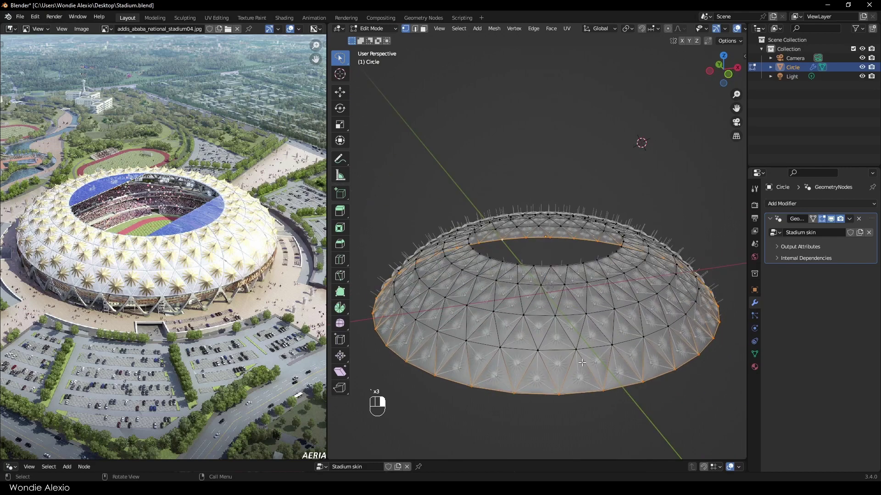
key(s)
click(572, 347)
middle_drag(572, 348, 527, 316)
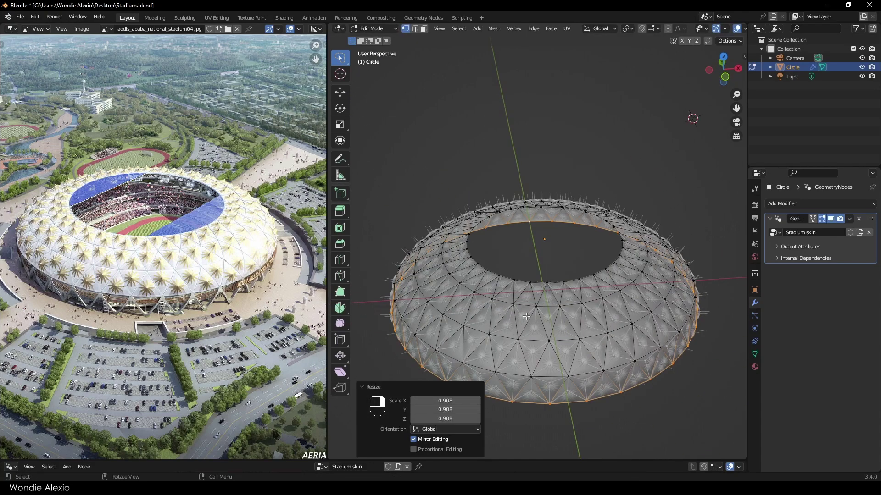
Circle-select the vertices around the dome's upper opening and raise them about 3.4 m along Z.
click(725, 58)
click(547, 183)
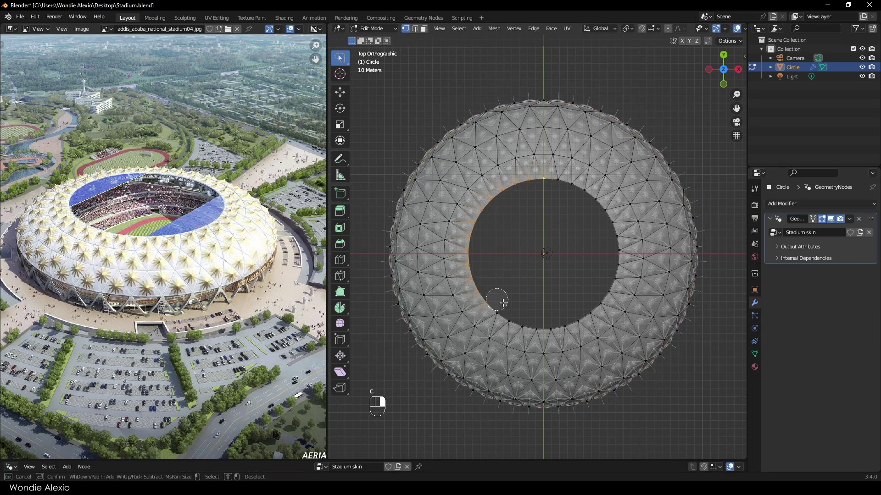
middle_drag(602, 209, 582, 232)
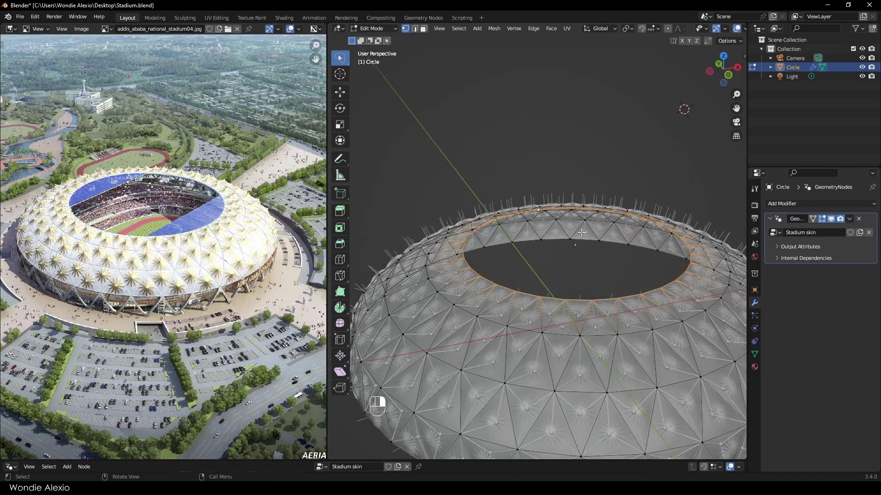
key(g)
key(z)
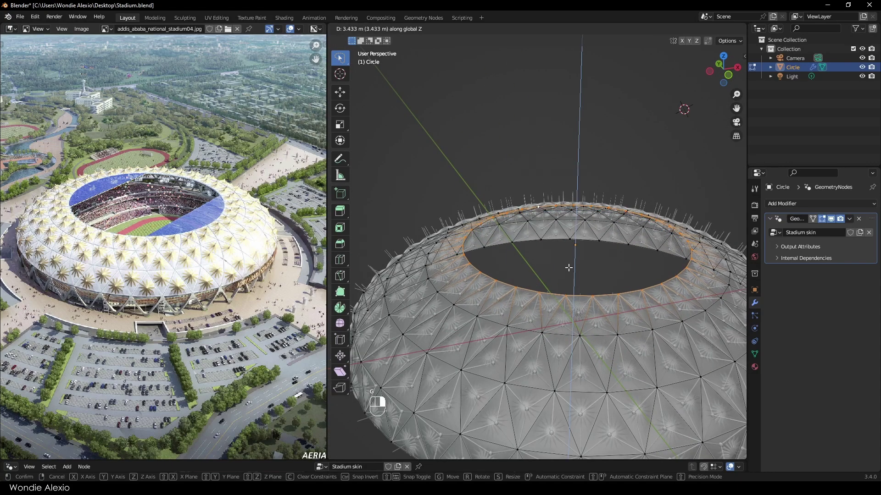
click(569, 267)
Try rescaling the edge loop at the dome's base, then undo the change.
click(723, 57)
click(460, 173)
middle_drag(446, 137, 495, 304)
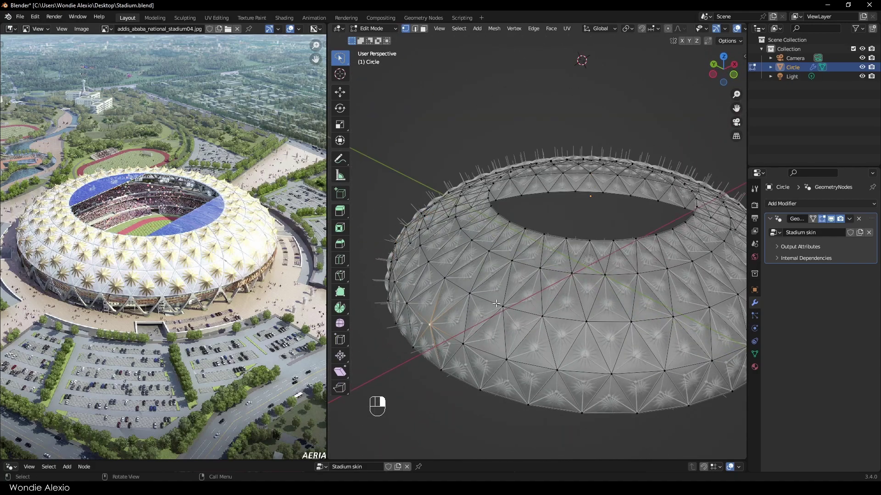
alt+click(463, 385)
key(s)
click(488, 415)
key(ctrl+z)
key(ctrl+z)
Select the dome's base edge loop from the top view and scale it outward past the ring above.
click(723, 57)
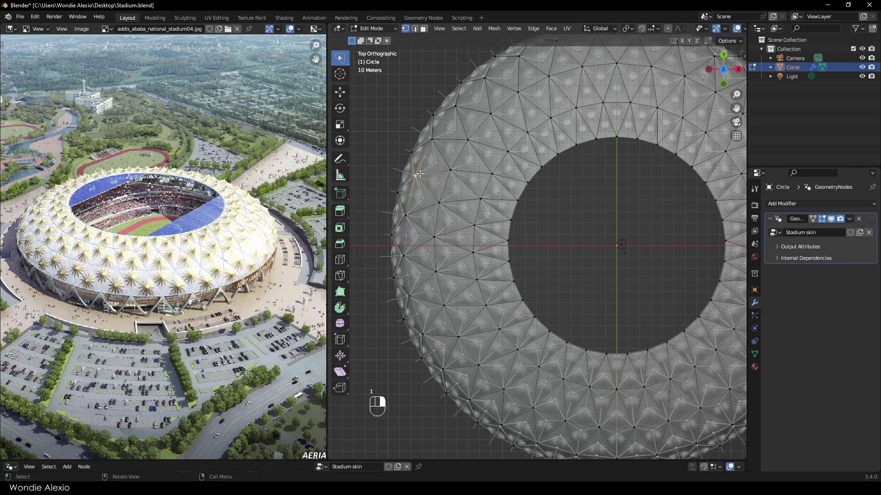
alt+click(422, 194)
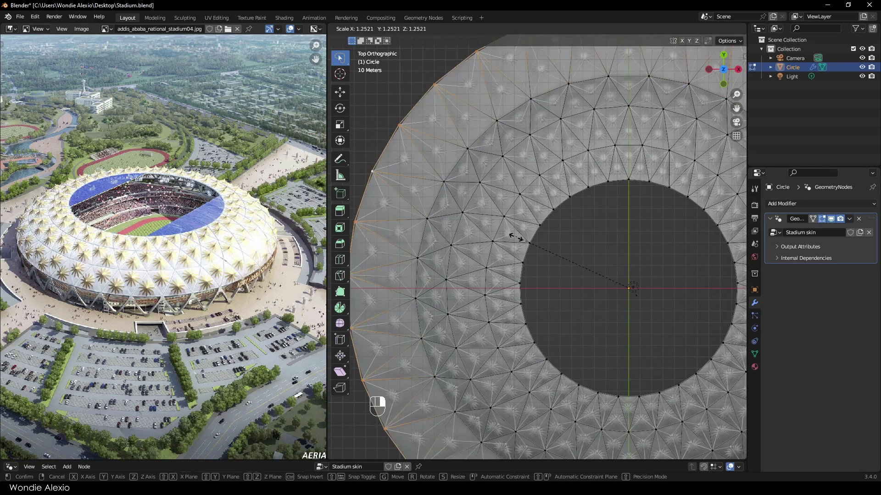
click(525, 247)
scroll(445, 190, down, 3)
shift+middle_drag(527, 194, 509, 239)
scroll(509, 240, up, 1)
Circle-select the vertex ring just above the base, hide the viewport grid, and scale the ring to about 1.03.
key(c)
click(466, 161)
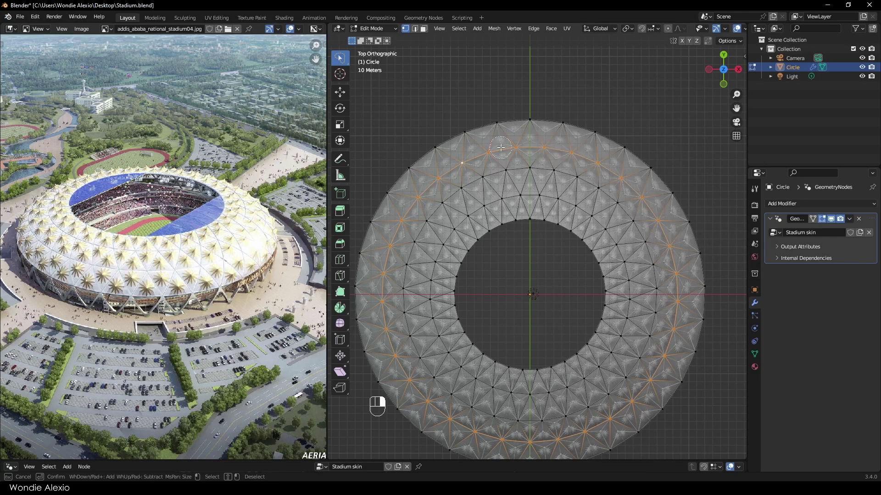
right_click(725, 26)
scroll(724, 27, down, 4)
scroll(720, 28, down, 3)
click(694, 29)
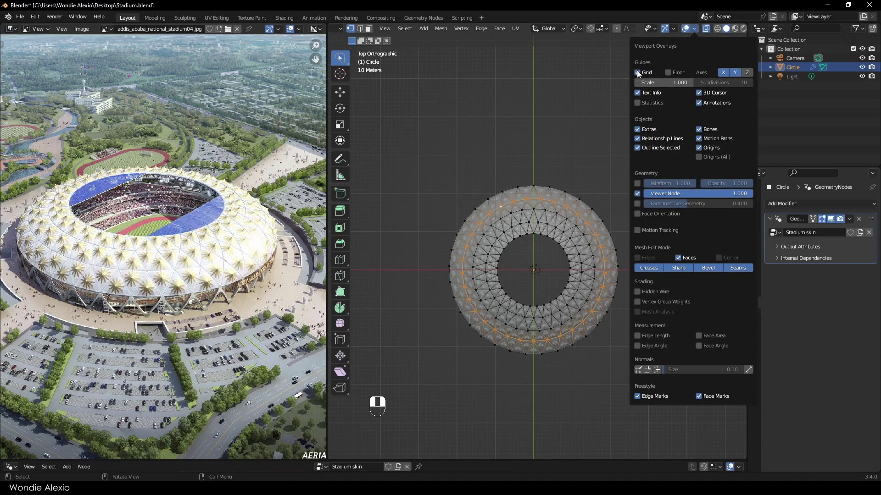
click(636, 72)
scroll(548, 256, up, 3)
middle_drag(547, 256, 579, 196)
key(s)
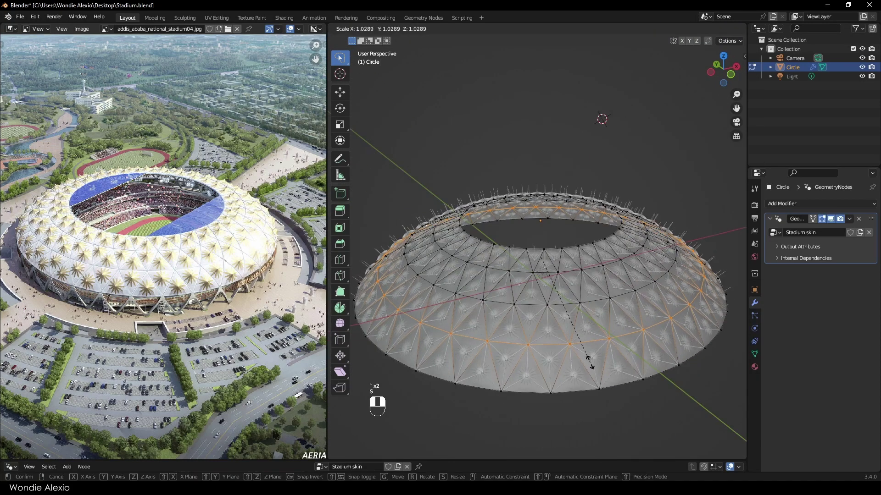
click(591, 363)
Circle-select the dome's middle vertex ring and scale it to about 1.048.
click(514, 304)
click(723, 56)
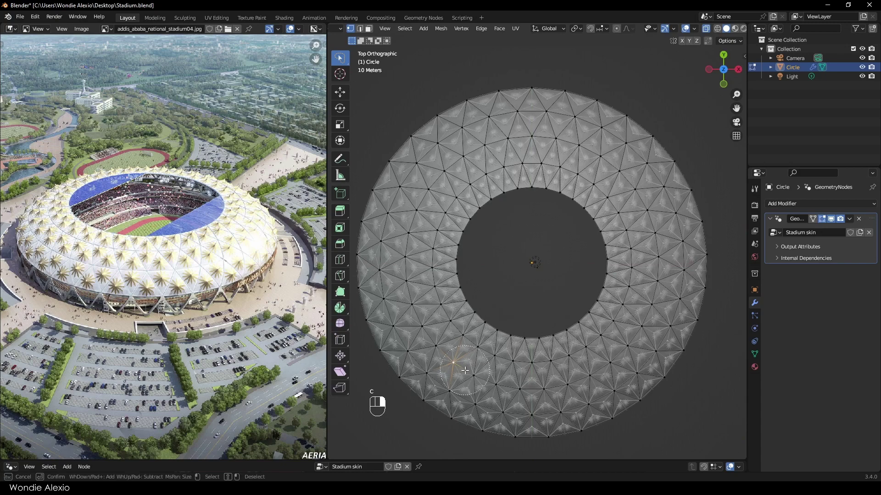
right_click(433, 336)
middle_drag(433, 336, 532, 353)
key(s)
click(556, 359)
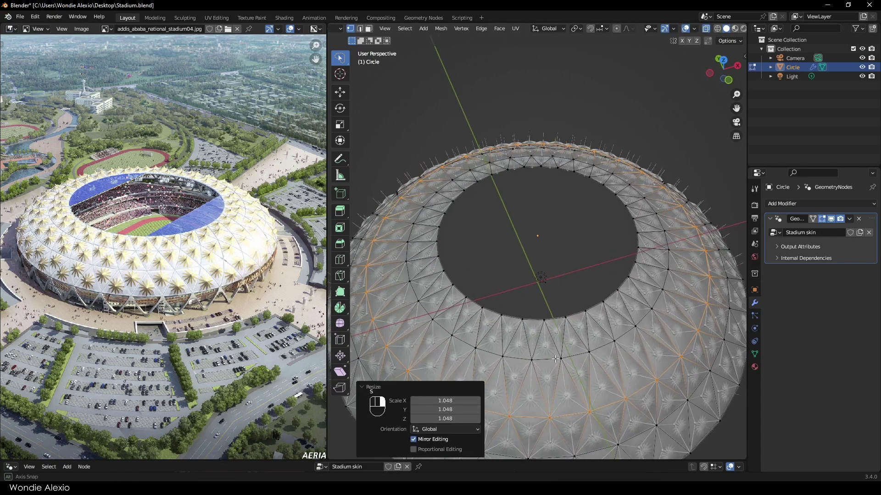
click(555, 359)
Circle-select the ring next to the upper opening, scale it to about 1.117 and lower it about 3.77 m along Z.
click(723, 55)
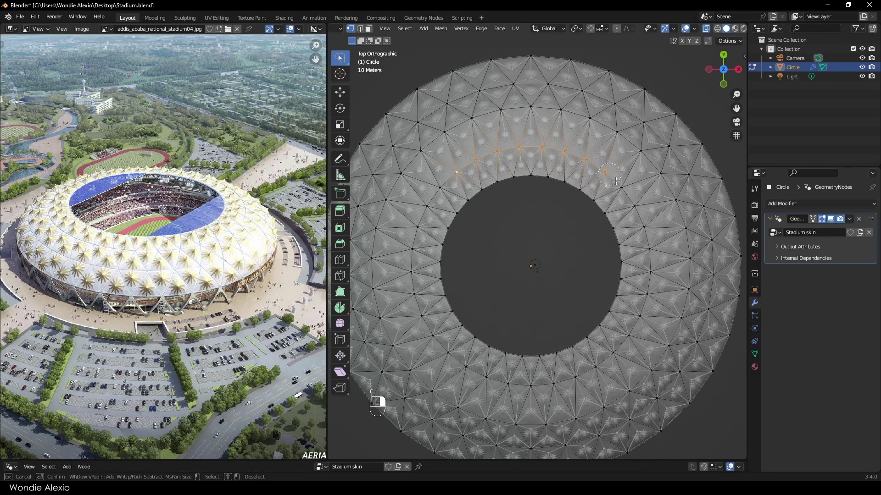
middle_drag(505, 212, 532, 284)
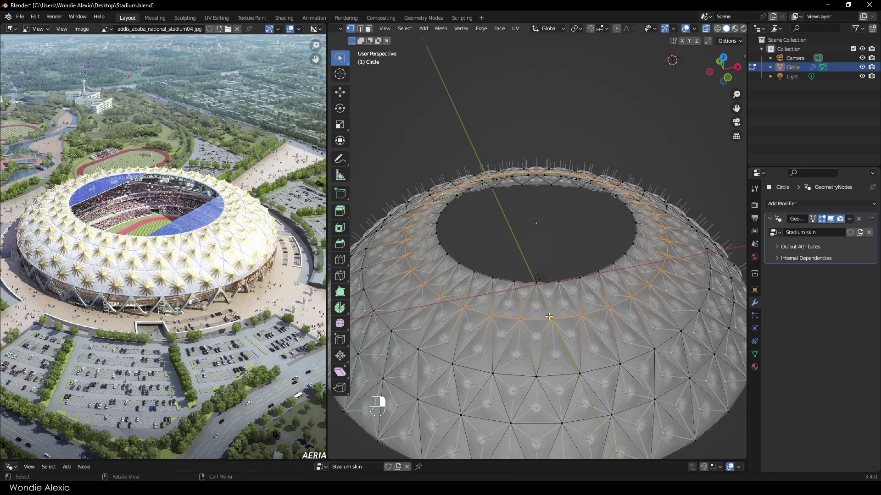
key(s)
click(553, 326)
middle_drag(553, 327, 545, 291)
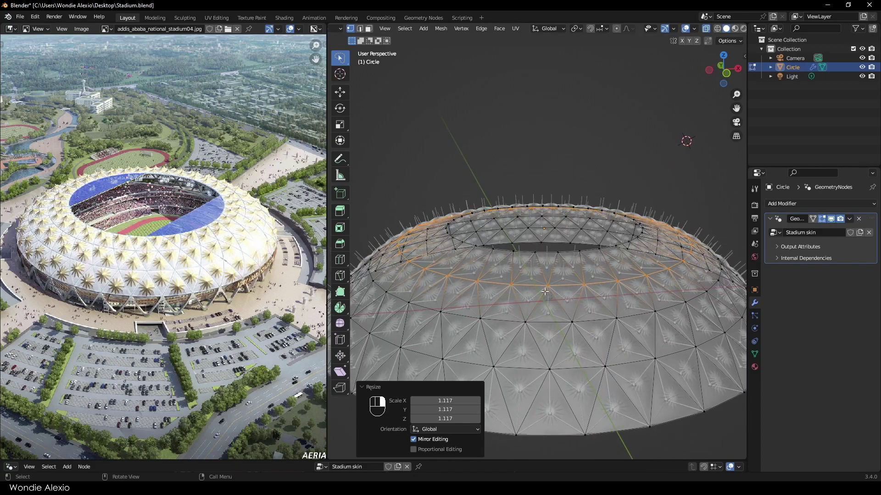
drag(549, 205, 544, 208)
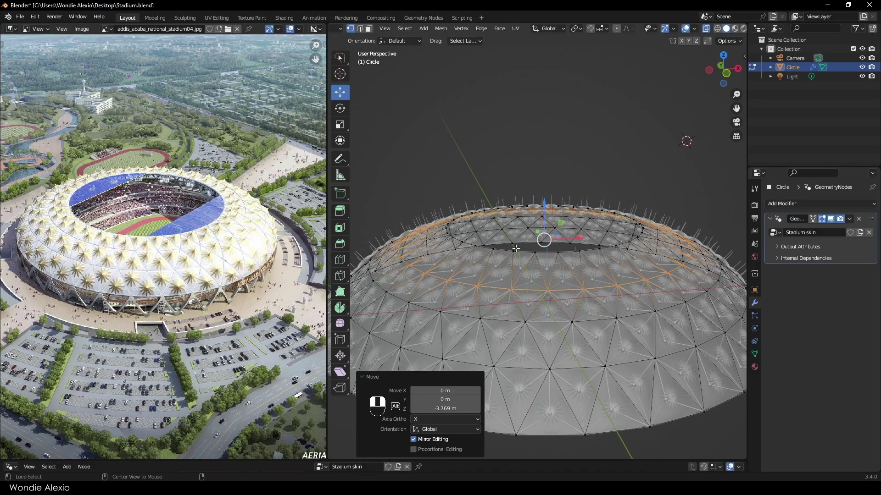
Turn off X-ray, raise the dome's base ring about 5.06 m along Z and scale it to about 0.97.
key(Tab)
key(alt+z)
click(654, 159)
middle_drag(653, 159, 541, 288)
key(Tab)
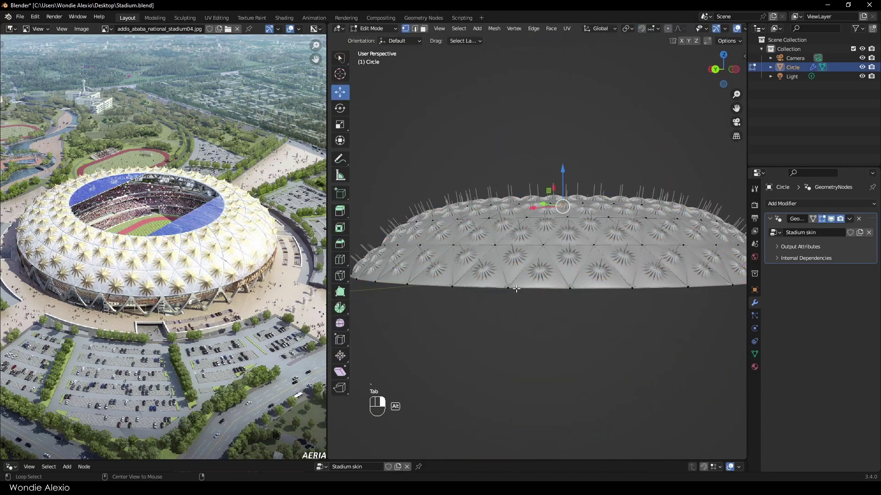
drag(562, 232, 562, 231)
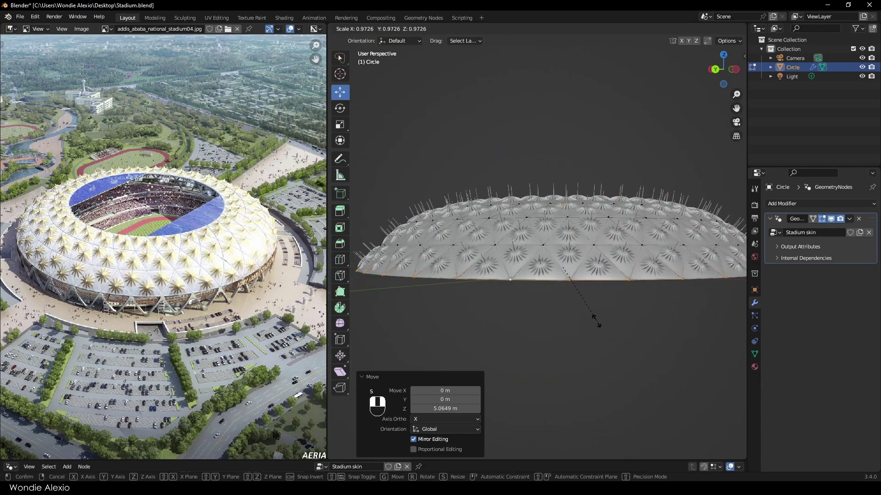
click(596, 324)
Copy the dome's base edge loop a short distance below the dome and separate it into its own object.
key(Tab)
middle_drag(596, 324, 545, 327)
key(Tab)
key(2)
click(535, 313)
key(p)
click(545, 330)
key(Tab)
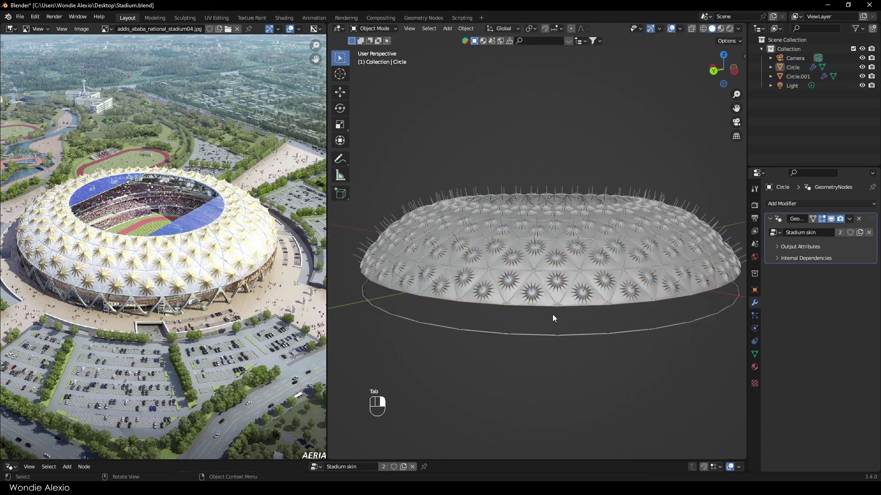
Reopen the node editor, narrow the reference image, and unlink the Stadium skin node group from the separated ring.
drag(456, 461, 480, 419)
click(412, 241)
drag(328, 260, 179, 260)
click(438, 316)
middle_drag(438, 317, 537, 310)
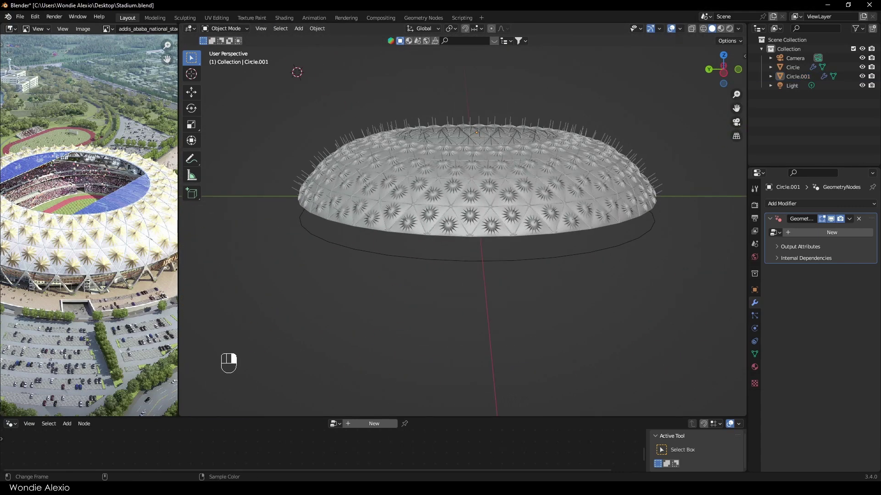
Set the separated ring's origin to its geometry and snap the 3D cursor to the ring's center.
middle_drag(389, 250, 423, 269)
key(shift+s)
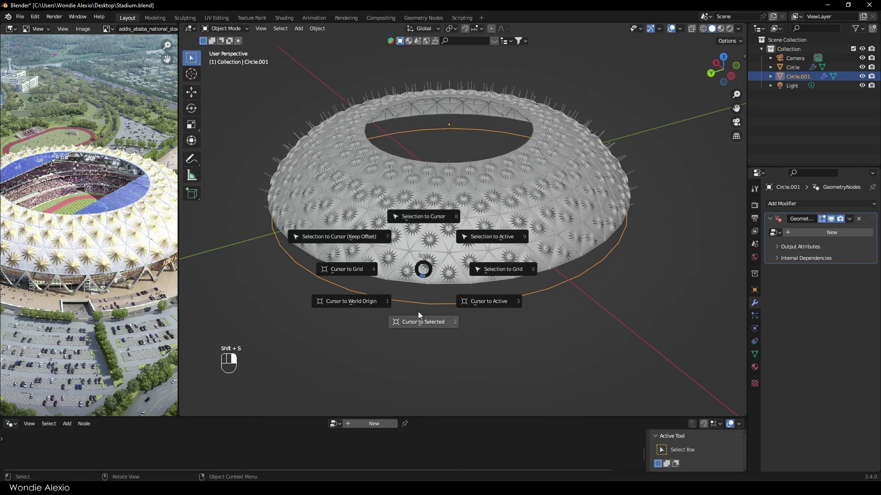
click(419, 319)
middle_drag(446, 182, 436, 228)
right_click(436, 232)
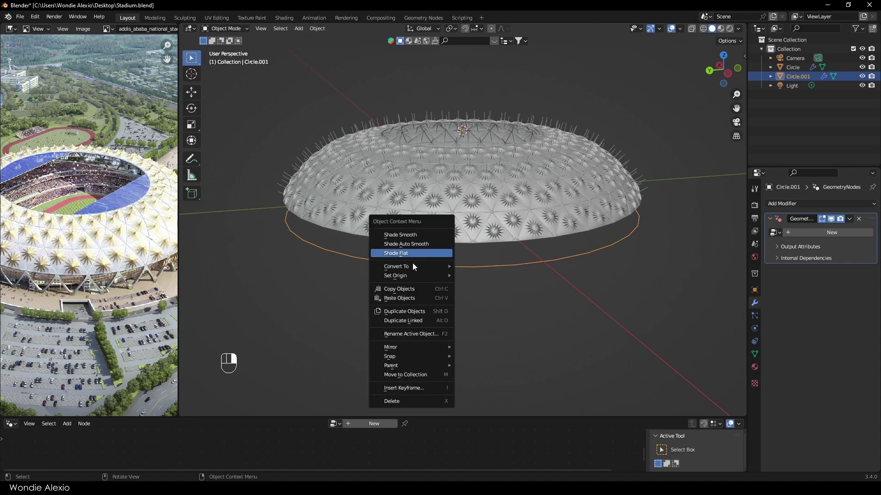
click(502, 285)
middle_drag(502, 284, 480, 232)
key(shift+s)
click(478, 278)
middle_drag(478, 278, 477, 311)
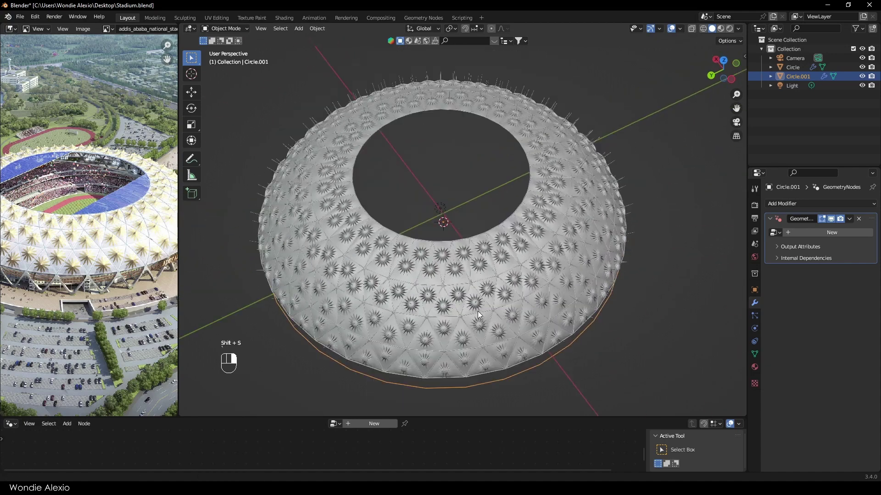
Add a plane at the 3D cursor and scale it to about 8.07.
scroll(442, 237, up, 7)
scroll(441, 237, down, 3)
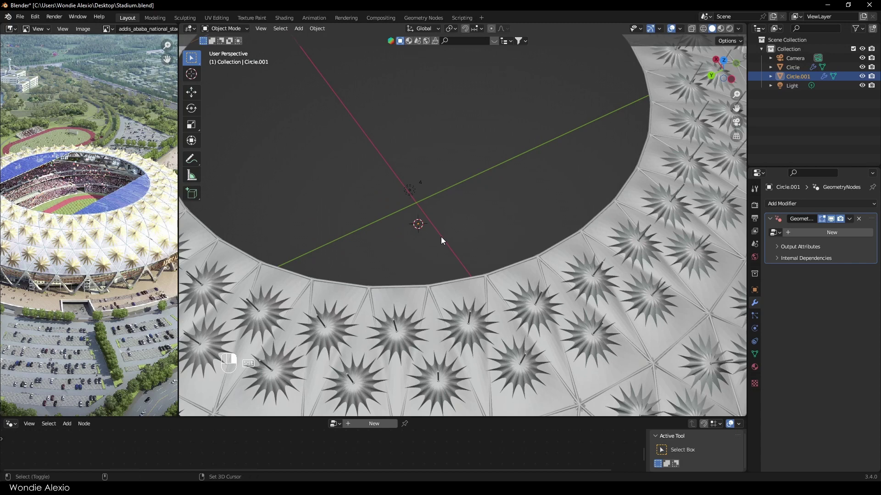
key(shift+a)
click(483, 236)
key(grave)
click(491, 255)
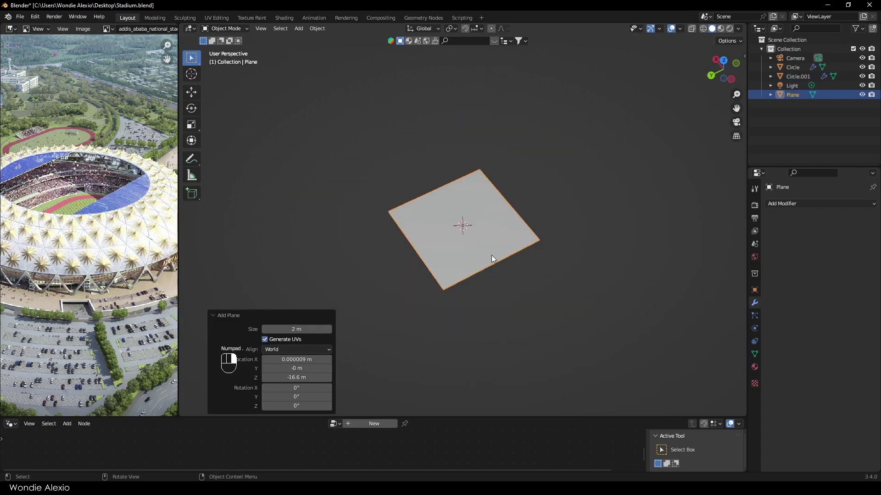
scroll(491, 255, down, 3)
mouse_move(492, 255)
middle_down()
mouse_move(494, 233)
mouse_move(485, 239)
middle_up()
shift+middle_drag(484, 239, 502, 271)
key(s)
click(515, 293)
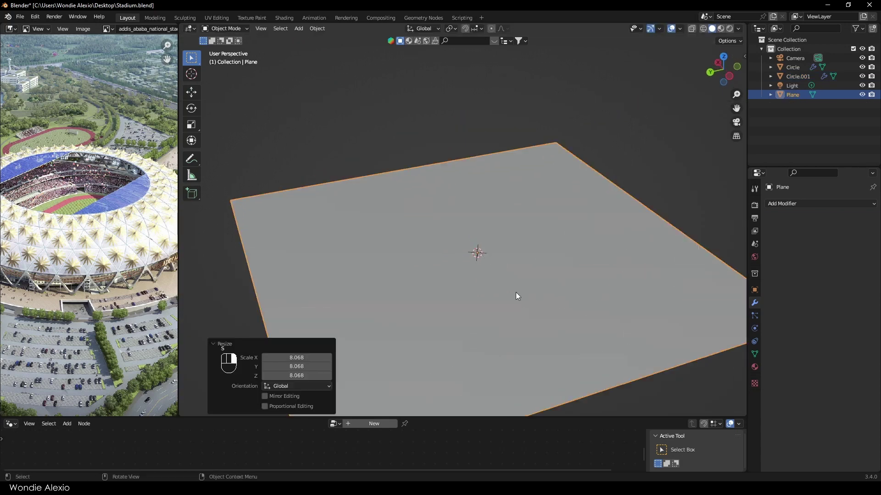
Extrude the plane's face upward about 12.4 m into a block.
scroll(516, 292, down, 3)
key(Tab)
key(3)
key(e)
click(525, 190)
scroll(524, 190, down, 4)
shift+middle_drag(524, 190, 526, 278)
scroll(526, 279, up, 1)
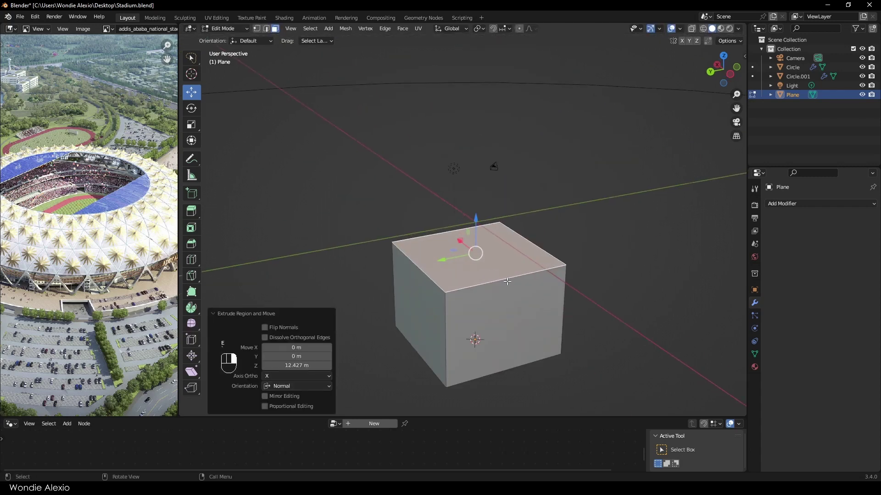
Extrude the block's top face upward twice, first as a thin band and then by about 11.3 m.
key(e)
click(511, 270)
key(e)
click(495, 187)
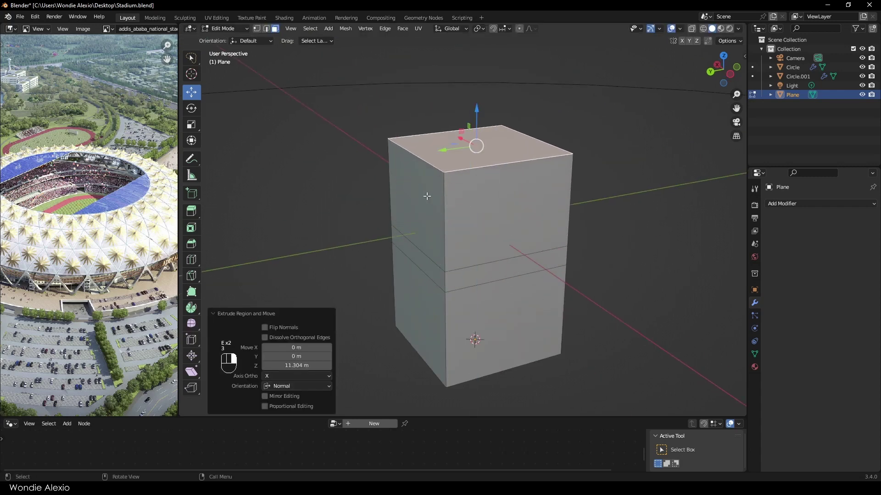
Extrude the block's two opposite upper side faces outward individually into arms, finishing with an end section offset of 5.67 m.
middle_drag(426, 196, 435, 216)
shift+click(434, 216)
drag(198, 210, 239, 269)
drag(406, 147, 400, 87)
scroll(415, 202, down, 3)
middle_drag(419, 207, 450, 210)
key(ctrl+z)
drag(442, 163, 441, 139)
middle_drag(440, 151, 304, 222)
key(grave)
key(grave)
key(grave)
key(grave)
scroll(388, 270, down, 12)
middle_drag(458, 230, 435, 268)
scroll(458, 275, up, 9)
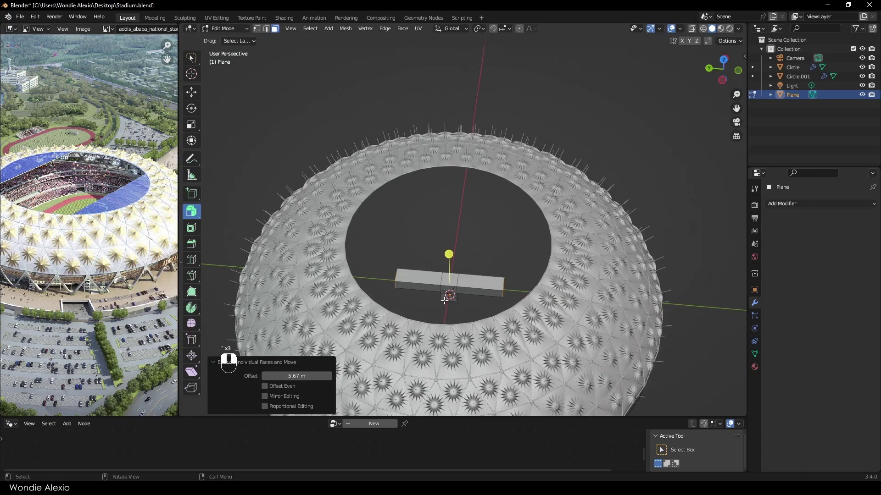
Scale the whole T-shaped mesh down to 0.06 of its size.
key(Tab)
key(Tab)
key(a)
key(s)
click(471, 287)
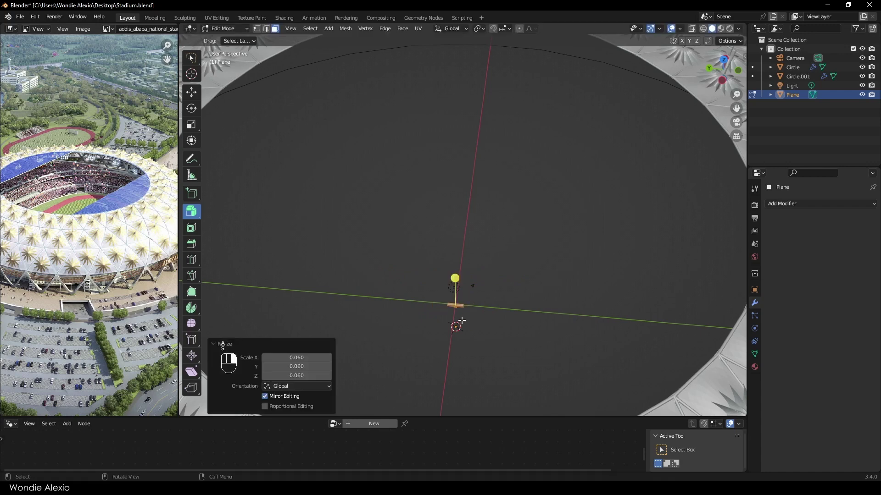
key(KP_Decimal)
Select the end sections of both arms and raise them vertically to turn the T into a V-shaped column.
middle_drag(471, 294, 447, 329)
scroll(483, 326, down, 5)
click(504, 275)
middle_drag(349, 281, 407, 289)
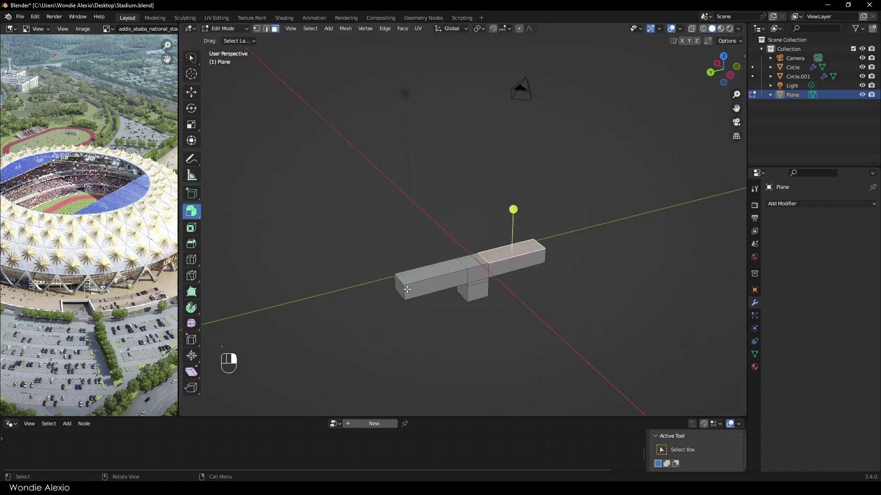
middle_drag(544, 291, 526, 291)
click(191, 92)
middle_drag(374, 261, 411, 249)
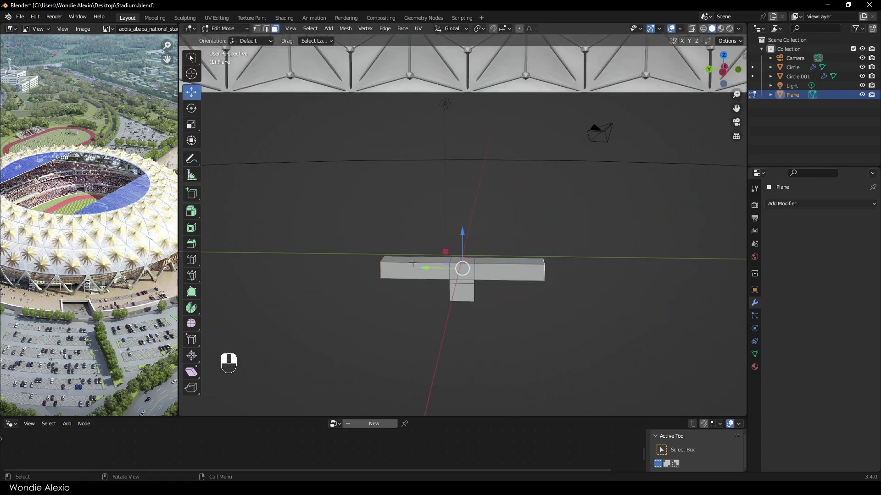
key(g)
key(z)
click(413, 138)
Fine-tune the position of the column's raised arm ends and return to Object Mode.
shift+middle_drag(414, 156, 428, 209)
middle_drag(420, 220, 443, 222)
mouse_move(483, 158)
mouse_down()
mouse_move(486, 128)
mouse_move(486, 157)
mouse_up()
middle_drag(529, 199, 510, 203)
drag(476, 162, 476, 159)
middle_drag(497, 269, 783, 202)
key(Tab)
click(796, 204)
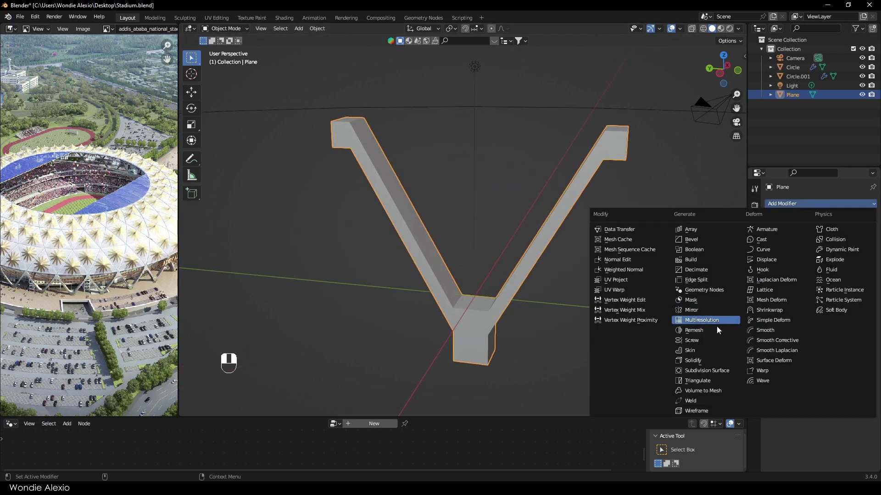
click(693, 249)
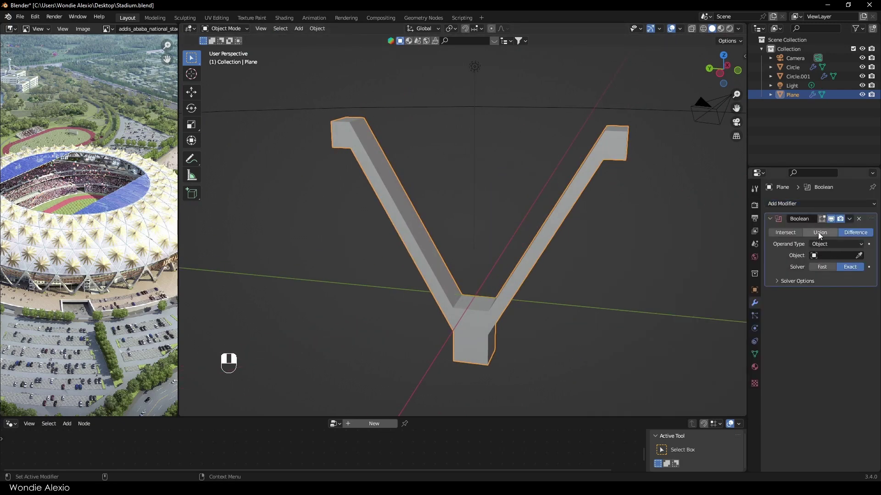
click(859, 218)
Add a Bevel modifier to the V column with the Depth width type, 2 segments and an amount of 0.01 m.
click(809, 205)
click(705, 243)
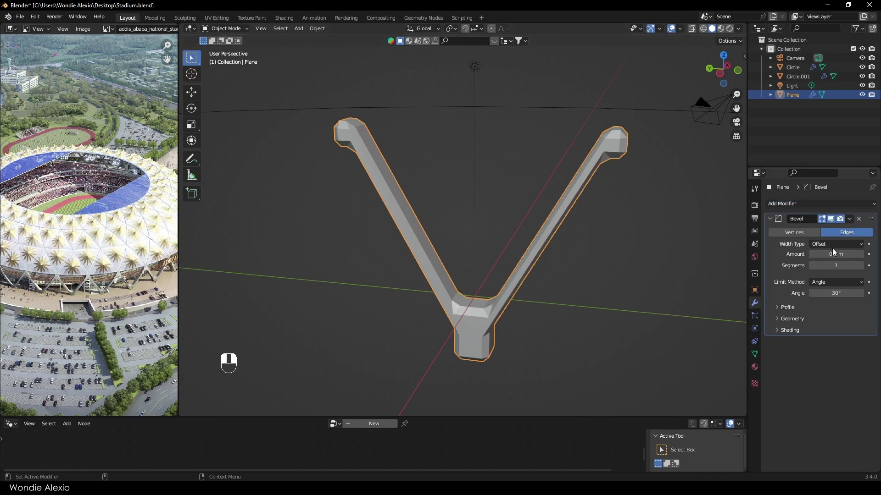
click(833, 274)
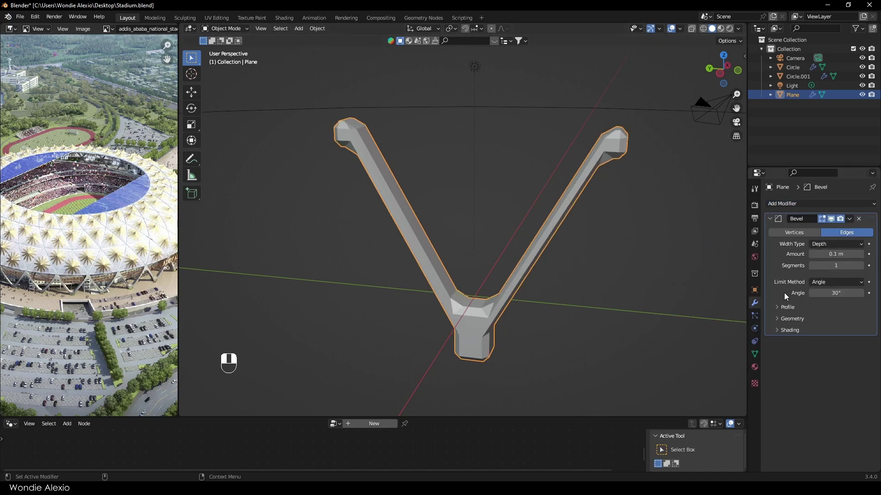
click(861, 265)
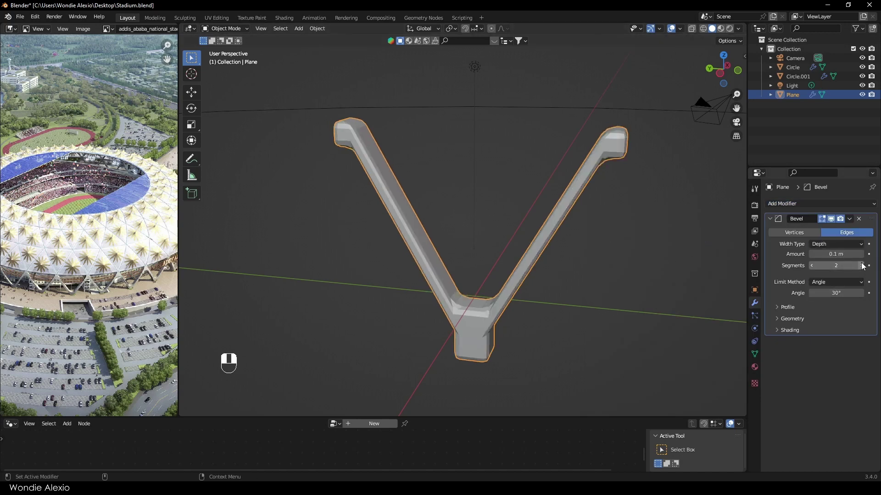
click(826, 250)
text(.01)
key(Return)
Shade the V column auto smooth and set its bevel to 8 segments with the Width type.
middle_drag(560, 241, 574, 175)
right_click(575, 174)
click(563, 143)
middle_drag(563, 145, 576, 163)
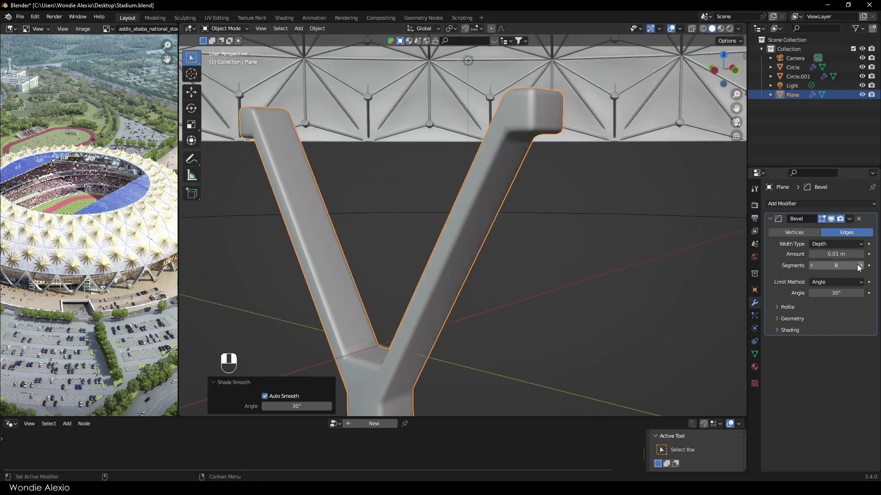
click(851, 244)
click(838, 261)
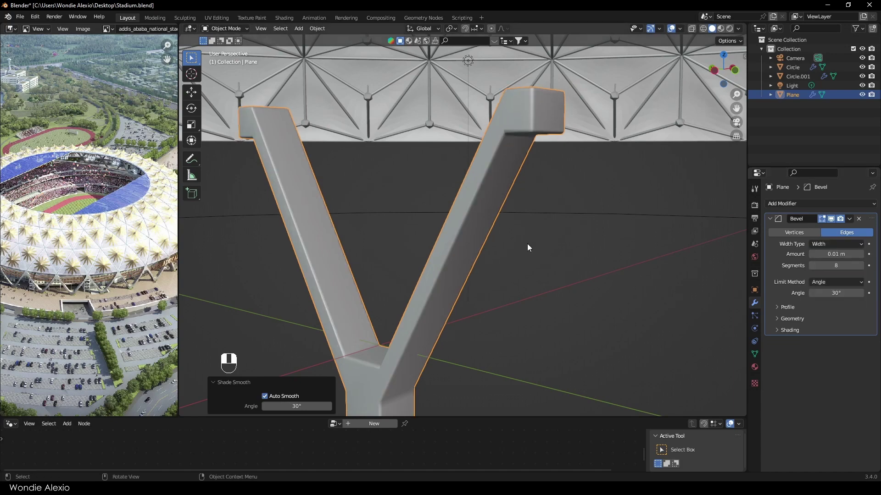
Add an Array modifier to the V column with a count of 6 and a relative X offset of 8.5.
scroll(527, 243, down, 3)
middle_drag(527, 243, 495, 252)
click(601, 253)
scroll(513, 243, down, 7)
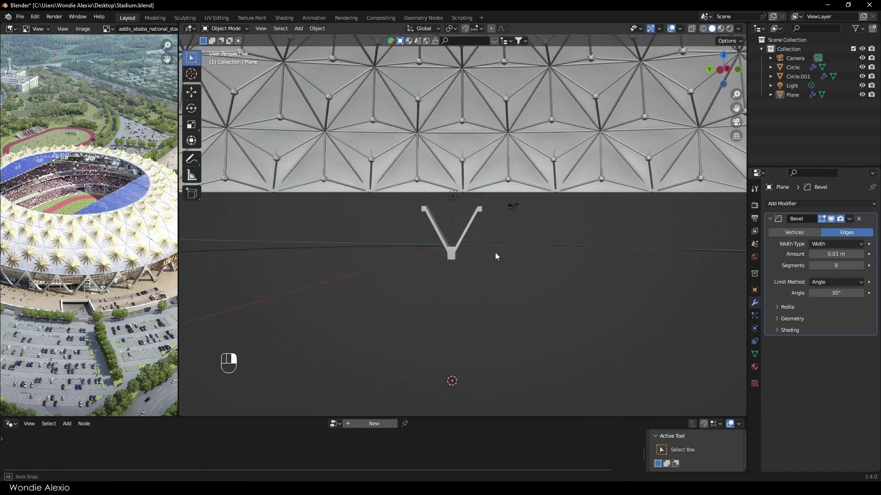
right_drag(494, 252, 472, 274)
scroll(505, 284, down, 8)
scroll(471, 274, up, 3)
click(445, 188)
right_drag(451, 215, 506, 208)
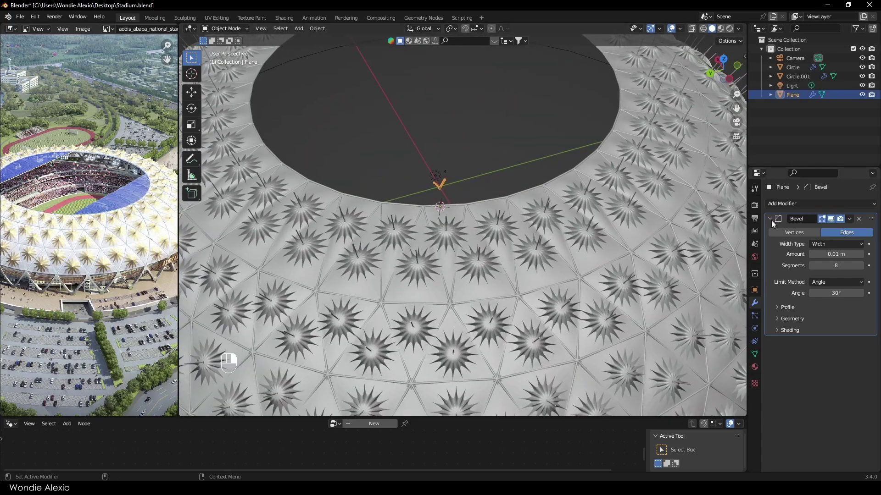
click(771, 219)
click(772, 204)
click(697, 230)
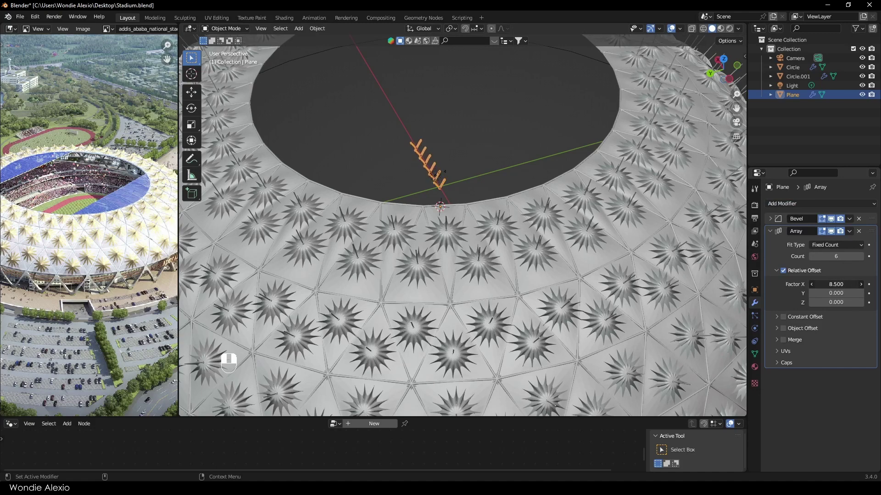
click(798, 238)
Replace the separated ring's empty Geometry Nodes modifier with a Subdivision Surface modifier at 2 viewport levels.
scroll(446, 179, down, 5)
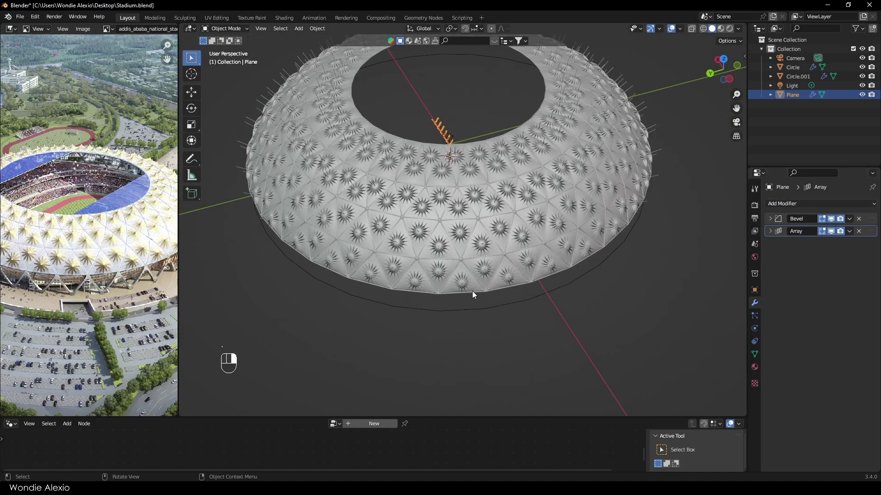
click(475, 313)
middle_drag(474, 313, 497, 260)
right_click(497, 260)
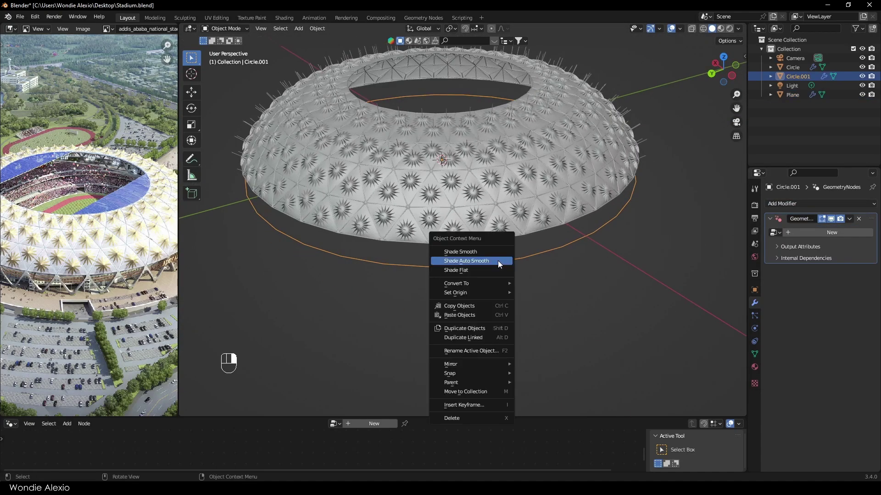
click(497, 261)
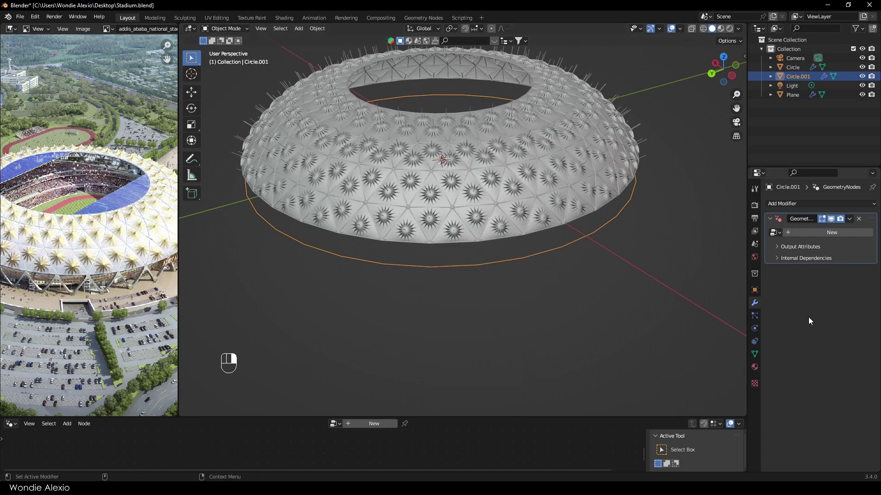
click(860, 222)
click(782, 204)
click(708, 369)
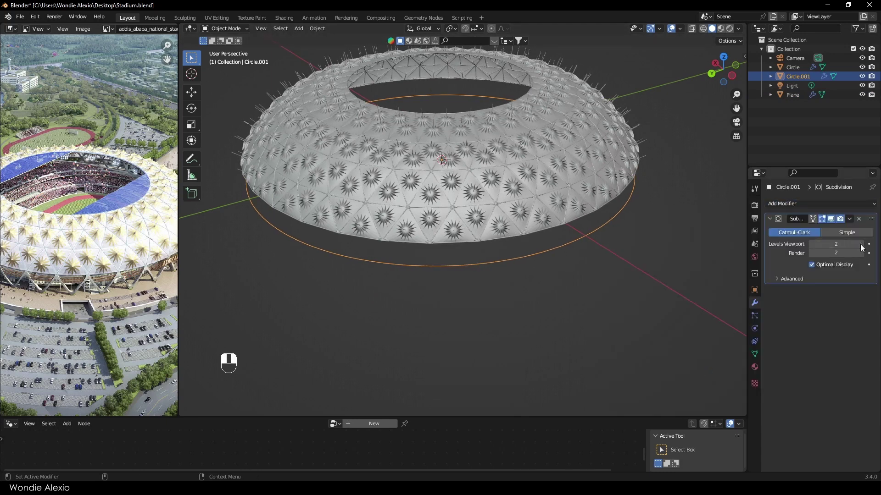
Convert the subdivided ring to a curve.
right_click(530, 254)
mouse_move(524, 276)
click(568, 276)
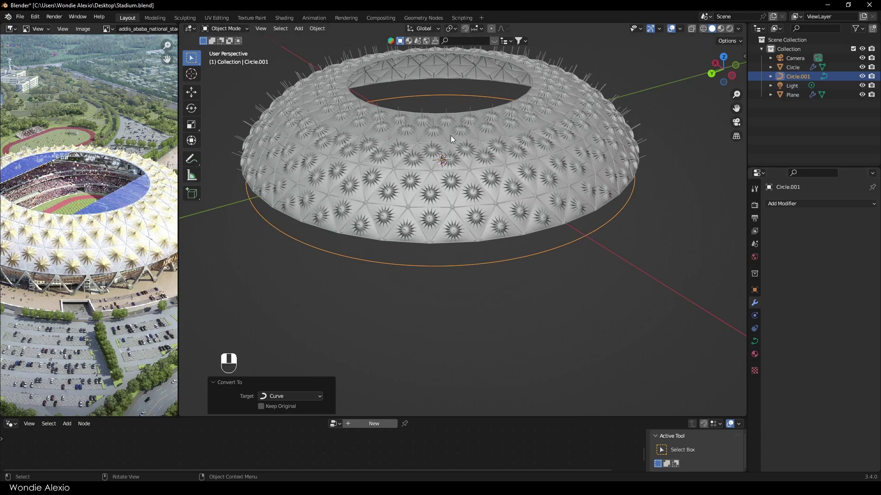
Add a Curve modifier targeting Circle.001 to the columns, and set their array to count 11 and X offset 117.9.
middle_drag(451, 136, 450, 155)
click(432, 140)
click(800, 204)
click(798, 253)
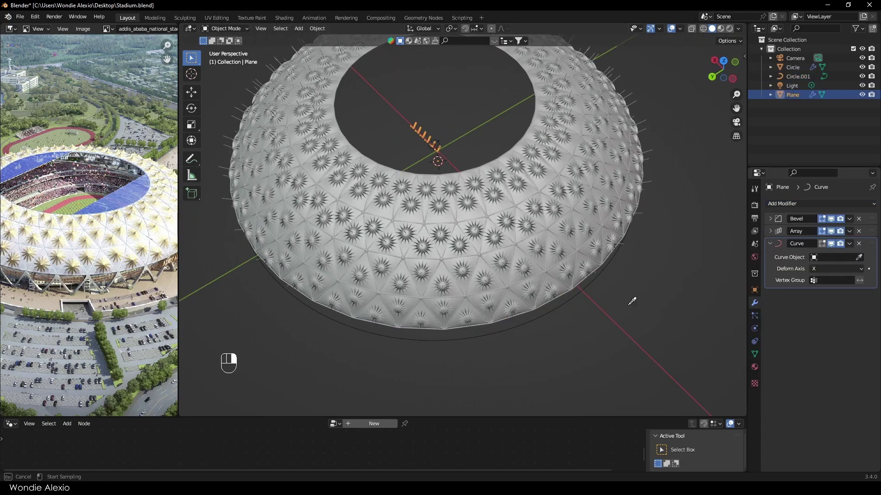
middle_drag(530, 283, 665, 216)
click(770, 231)
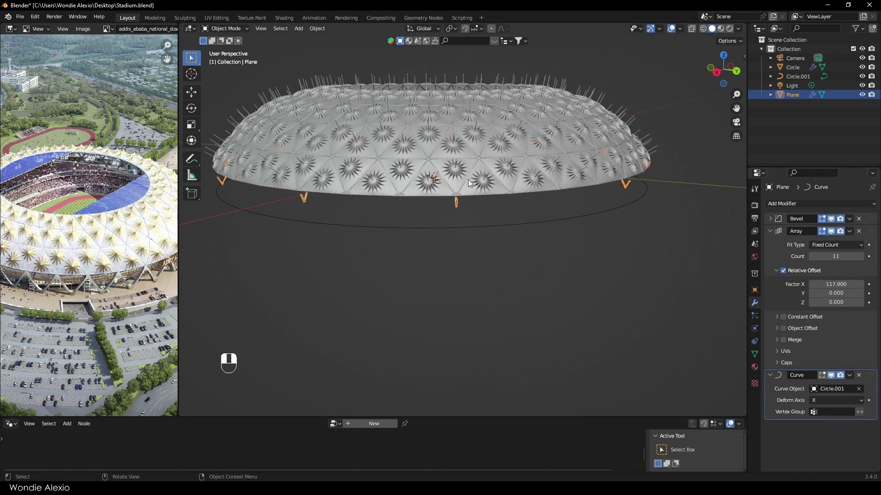
Rotate the entire V column mesh by 90° in top view so the columns follow the ring.
key(Tab)
middle_drag(468, 184, 481, 202)
click(413, 99)
middle_drag(393, 131, 411, 238)
key(grave)
key(grave)
key(grave)
key(grave)
key(KP_Decimal)
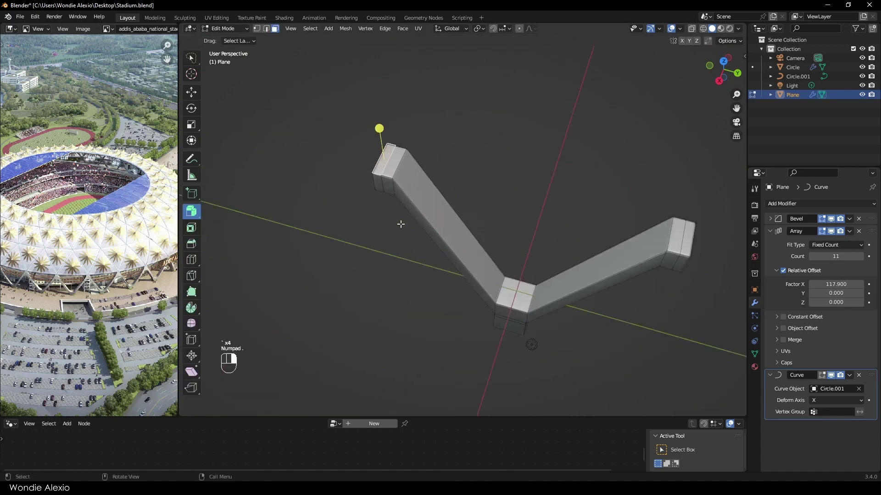
scroll(418, 230, down, 5)
click(723, 61)
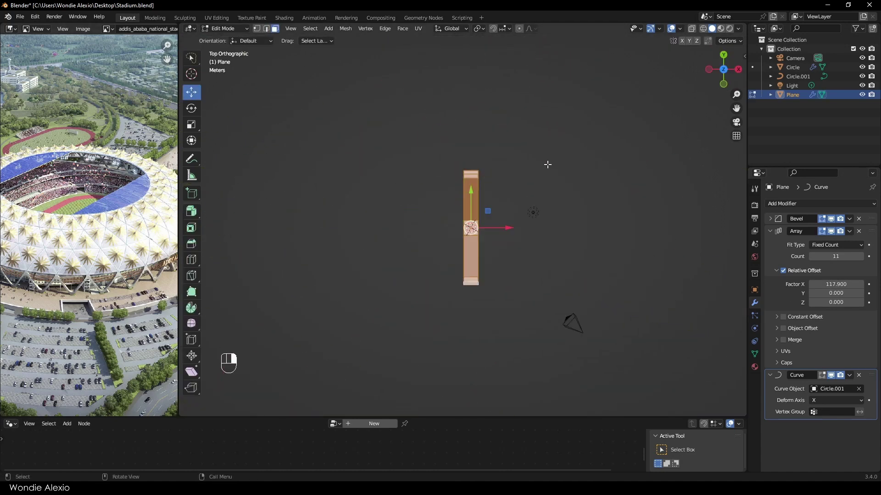
text(r90)
click(629, 210)
key(Tab)
Set the column array's count to 20.
scroll(499, 205, down, 10)
key(grave)
middle_drag(486, 279, 561, 248)
key(grave)
key(grave)
key(grave)
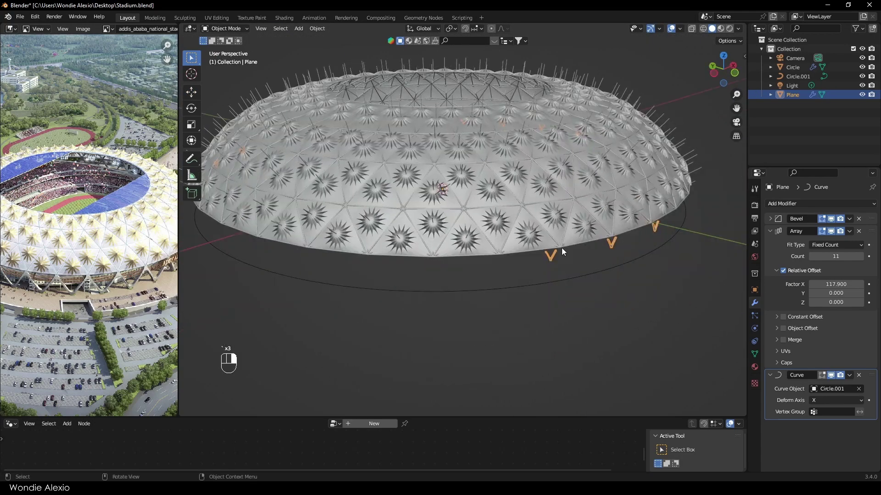
click(861, 257)
click(861, 256)
Select the V column's bottom face and snap the 3D cursor to it.
middle_drag(591, 307, 642, 316)
key(Tab)
scroll(470, 273, up, 6)
key(grave)
key(grave)
key(grave)
click(470, 273)
middle_drag(518, 312, 548, 226)
key(KP_Decimal)
click(515, 289)
key(shift+s)
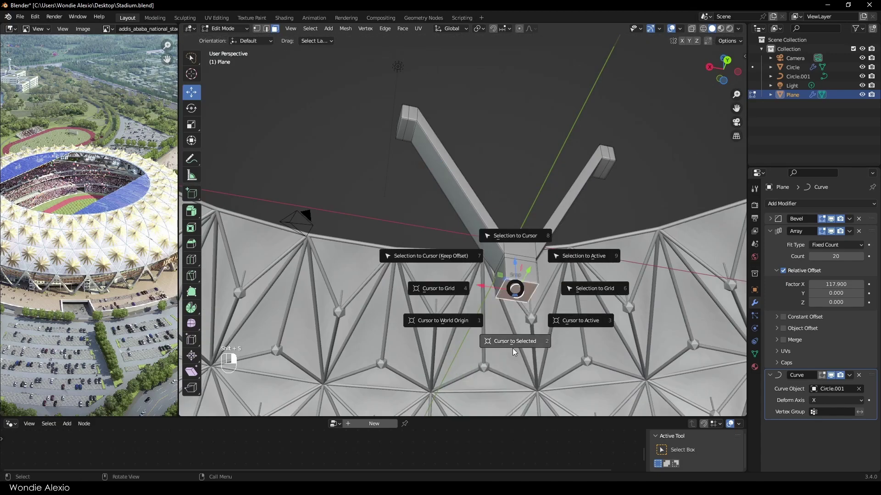
click(515, 337)
Turn off the Curve modifier's viewport display and set the column's origin to the 3D cursor at its base.
key(Tab)
click(831, 376)
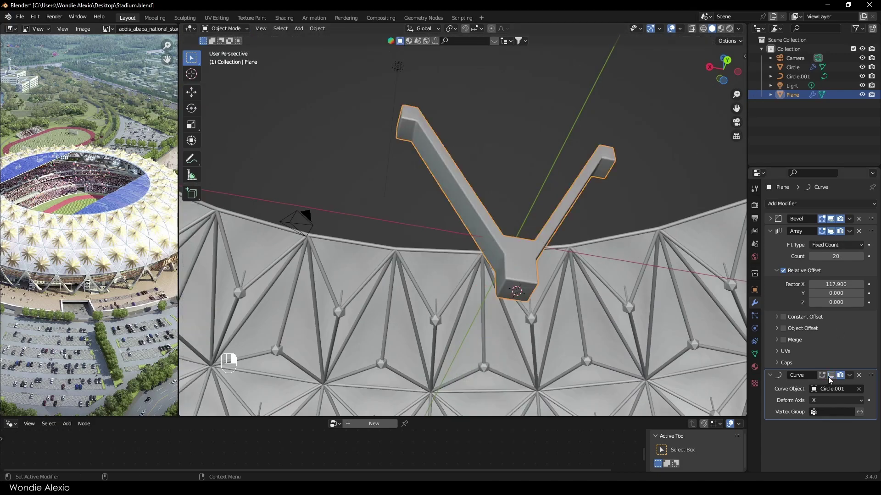
middle_drag(502, 225, 516, 284)
right_click(512, 264)
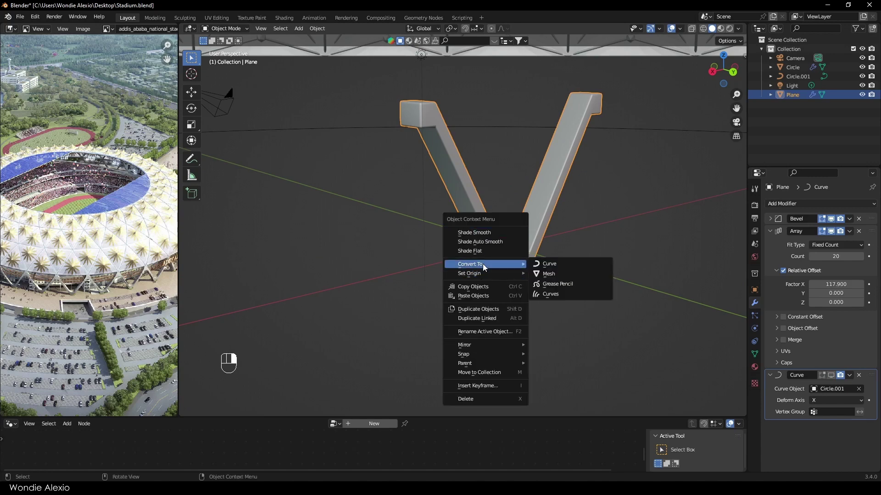
click(560, 283)
right_click(465, 238)
click(529, 241)
click(191, 92)
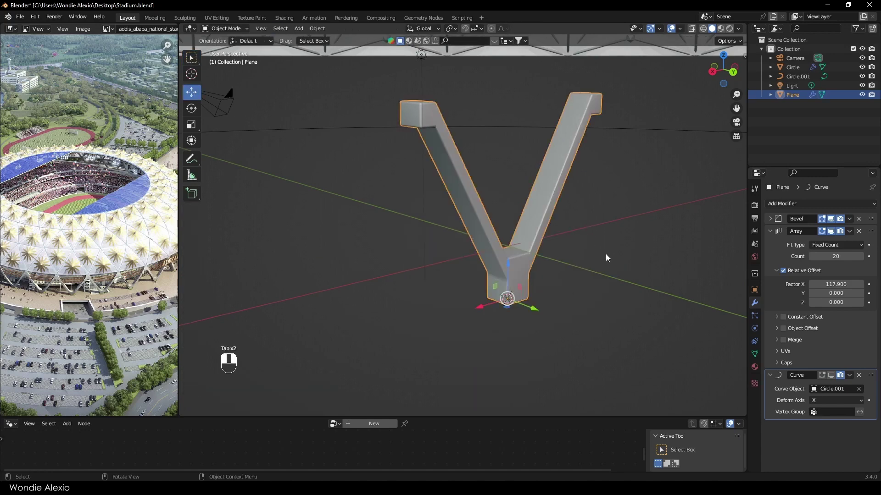
click(605, 256)
Show the Curve modifier in the viewport again, set the array to count 26 and X offset 116.17, and reselect the columns.
click(830, 375)
middle_drag(458, 252, 513, 266)
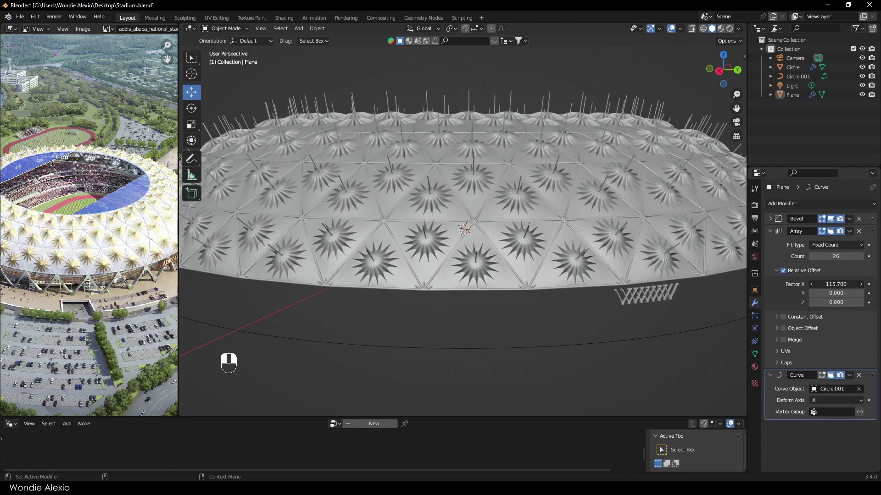
shift+drag(836, 284, 842, 284)
scroll(596, 235, down, 5)
mouse_move(560, 258)
middle_down()
mouse_move(574, 266)
mouse_move(578, 257)
middle_up()
click(573, 266)
Try to scale the column mesh in Edit Mode using the Cursor transform orientation, and restore the Global orientation.
key(Tab)
scroll(454, 238, up, 5)
scroll(481, 223, up, 7)
middle_drag(481, 223, 477, 257)
scroll(486, 285, up, 4)
scroll(491, 221, up, 4)
scroll(477, 256, down, 1)
click(455, 30)
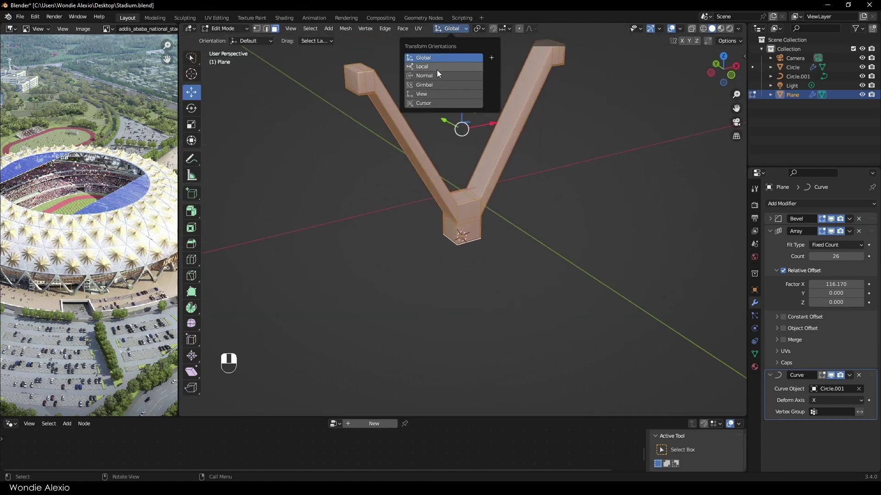
click(435, 103)
key(s)
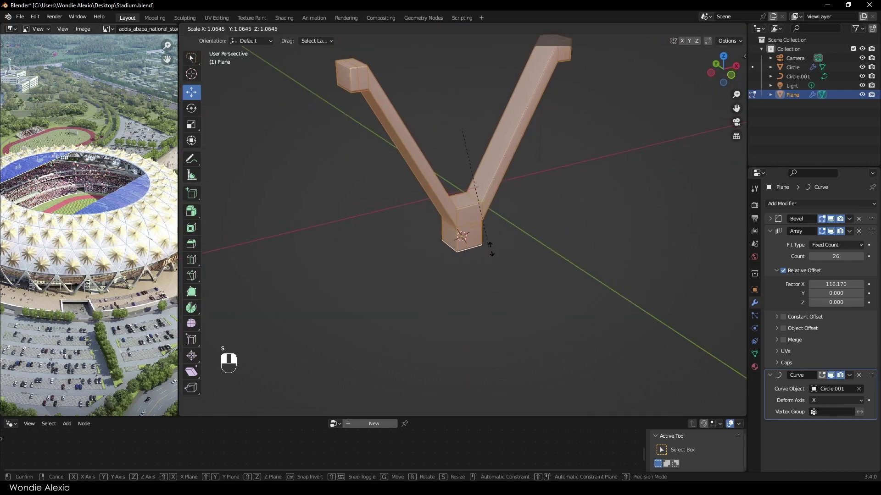
click(493, 251)
key(ctrl+z)
click(454, 28)
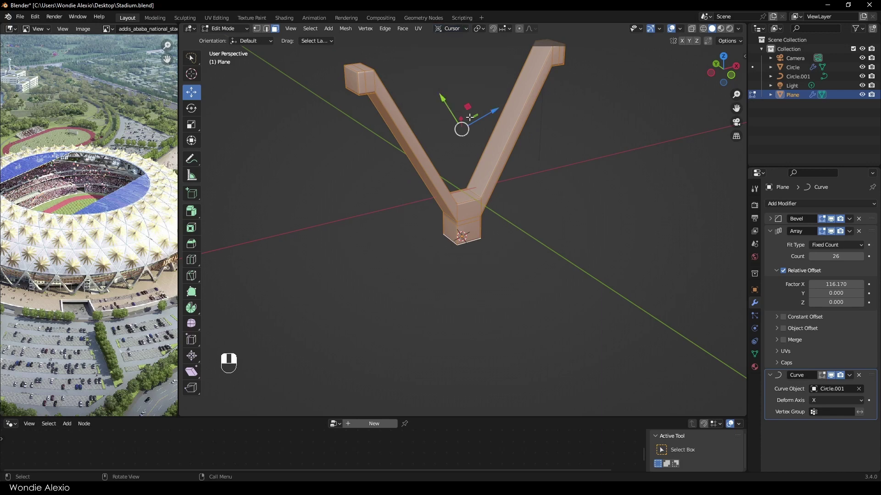
click(454, 29)
click(425, 57)
key(Tab)
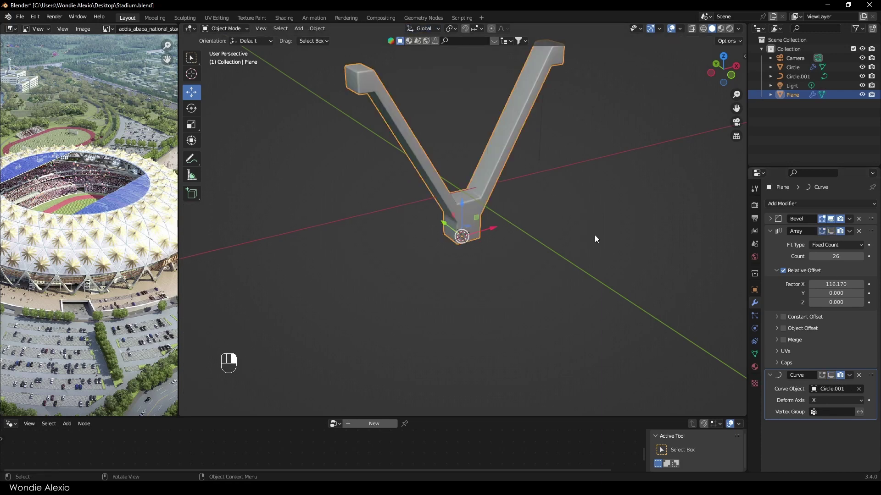
Scale the V column about its base and show the Curve and Array modifiers in the viewport.
key(s)
click(579, 330)
key(Tab)
key(Tab)
click(831, 375)
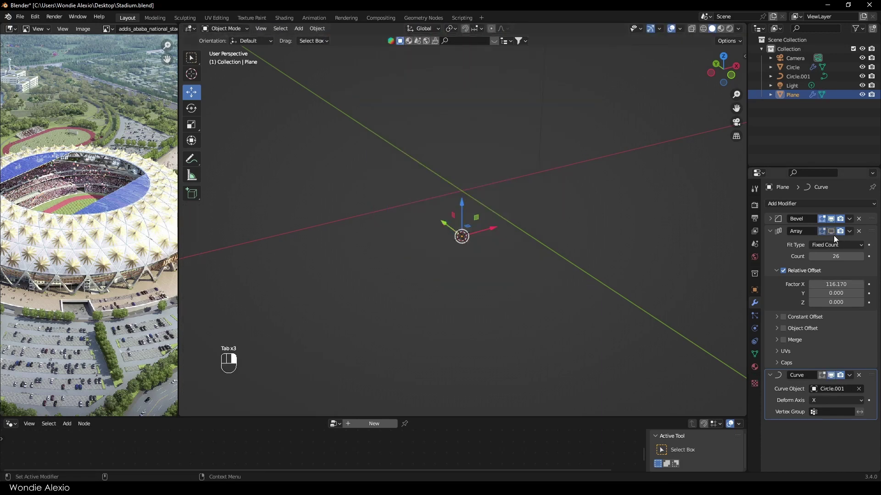
click(832, 233)
In the left orthographic view, move the arrayed columns vertically so their bases line up with the ring curve.
scroll(426, 261, down, 6)
middle_drag(426, 261, 454, 244)
click(447, 261)
shift+middle_drag(452, 275, 504, 243)
click(606, 117)
click(728, 72)
scroll(519, 241, up, 2)
mouse_move(498, 158)
mouse_down()
mouse_move(498, 193)
mouse_move(502, 154)
mouse_up()
scroll(502, 154, up, 2)
click(477, 29)
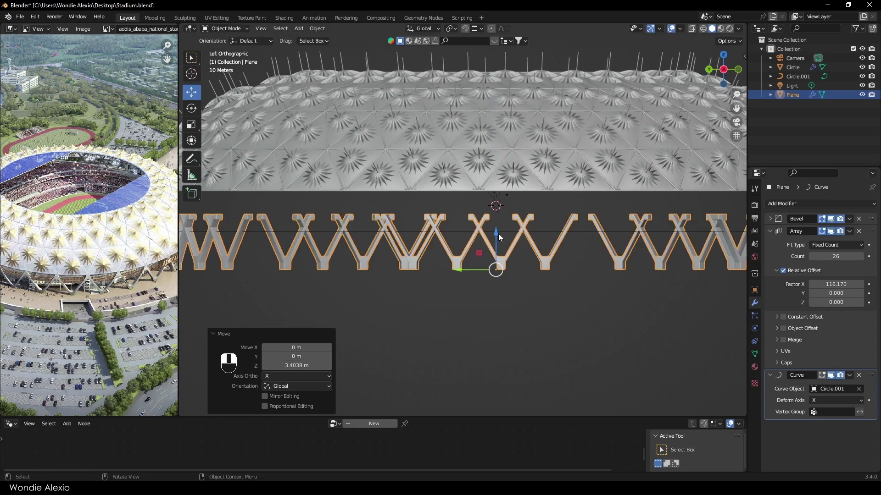
click(477, 28)
ctrl+drag(497, 229, 494, 263)
Scale the single V column by 0.723 so it fits between the ring curve and the skin's lower edge.
key(Tab)
key(Tab)
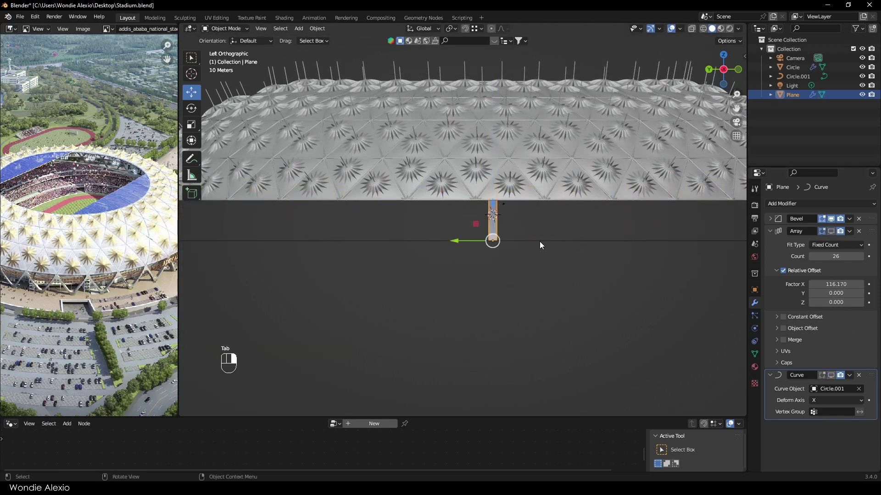
key(s)
click(557, 292)
scroll(498, 196, up, 7)
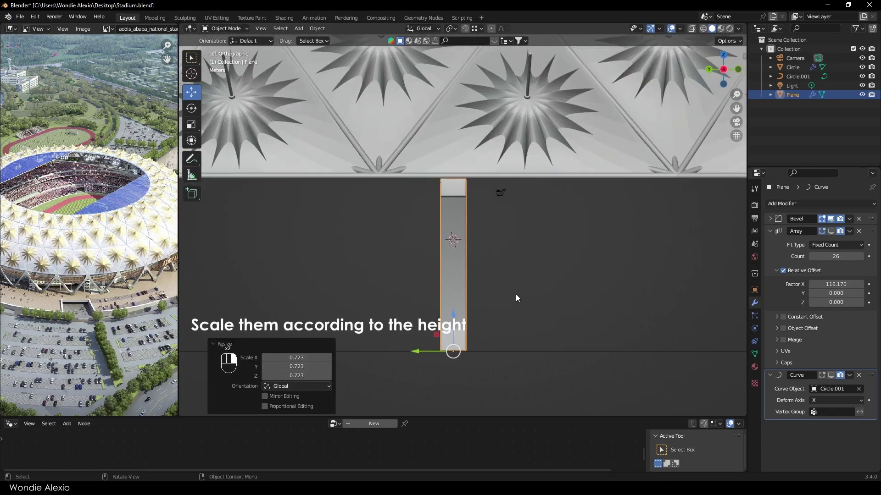
Show the Array and Curve modifiers in the viewport again to distribute the columns around the stadium.
scroll(520, 289, down, 7)
click(831, 231)
click(831, 376)
click(477, 290)
middle_drag(564, 266, 424, 286)
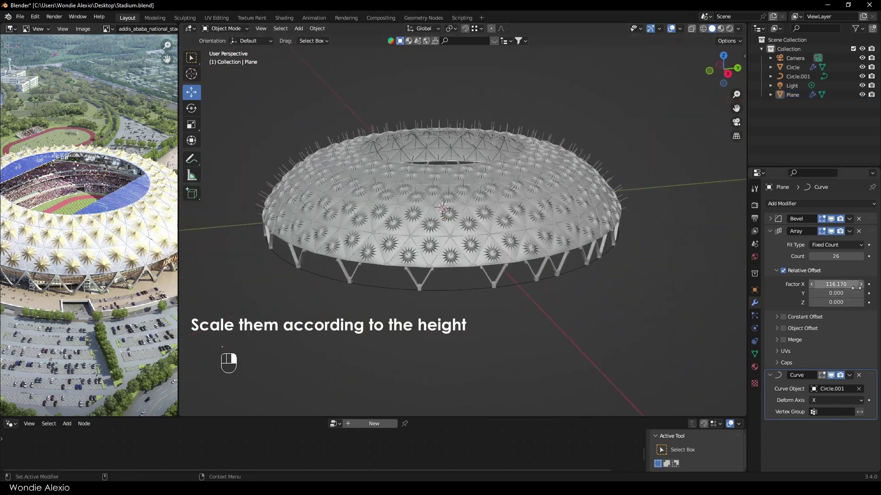
Set the column array's relative X offset to 115.630 so the column tops nearly touch.
drag(853, 285, 827, 284)
middle_drag(508, 284, 454, 278)
scroll(458, 277, up, 5)
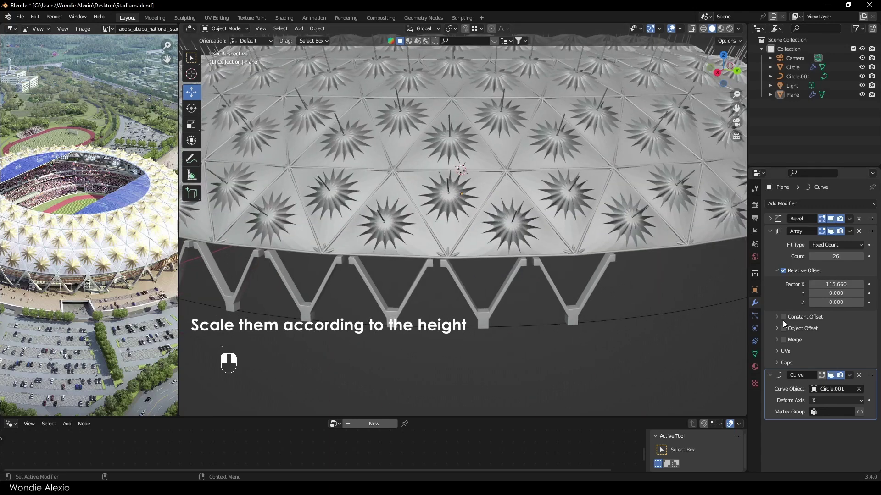
shift+drag(832, 284, 823, 284)
scroll(458, 293, down, 6)
middle_drag(482, 296, 452, 301)
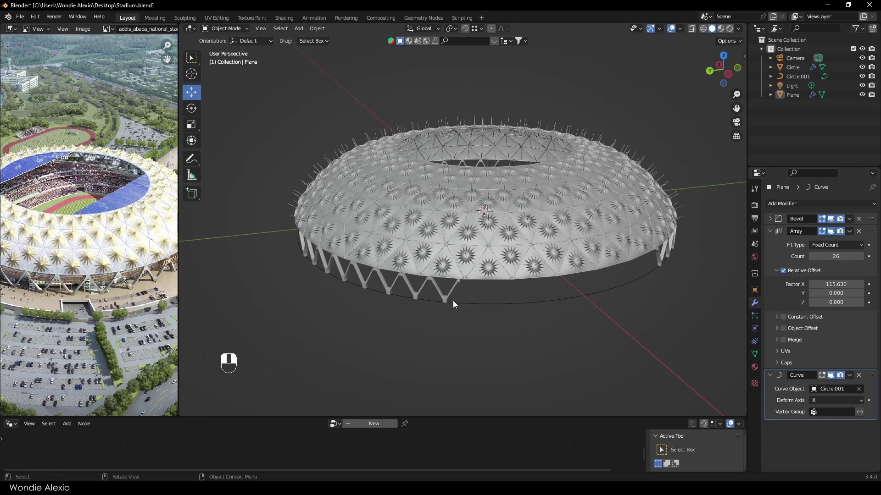
Raise the column array's count to 50 to close the ring beneath the skin.
click(860, 257)
click(861, 256)
click(861, 257)
click(861, 257)
click(860, 256)
click(860, 257)
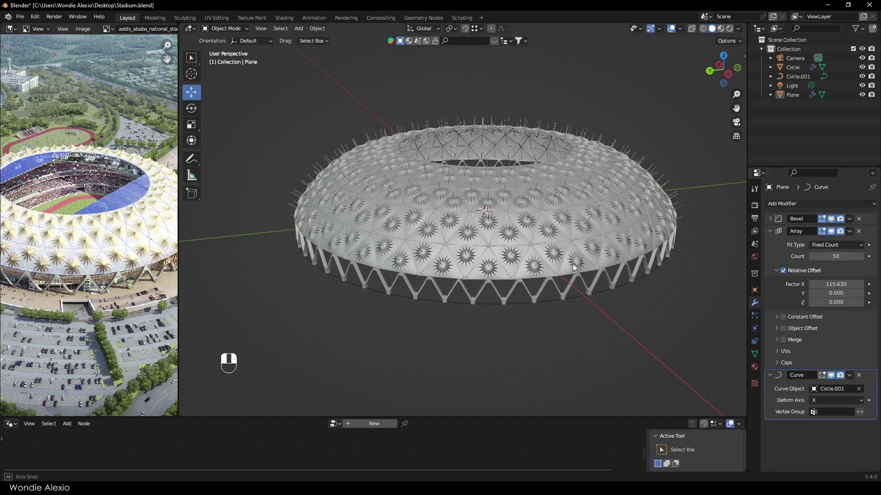
Duplicate the ring curve in place and convert the copy to a mesh.
middle_drag(572, 264, 516, 291)
click(516, 292)
key(shift+d)
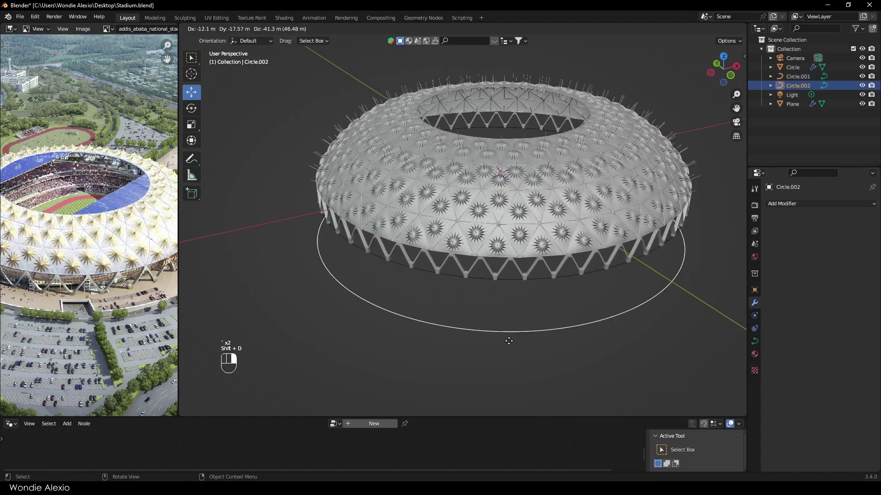
right_click(526, 335)
right_click(525, 335)
mouse_move(513, 272)
click(541, 279)
Fill the duplicated circle mesh with a single face.
key(Tab)
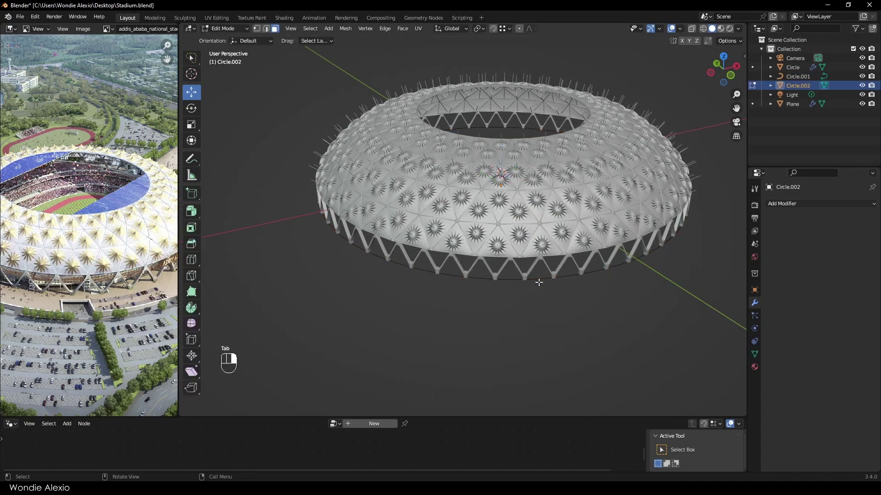
key(a)
key(f)
key(Tab)
Set the filled disc's origin and scale its outer edge loop by 0.858 in Edit Mode.
middle_drag(497, 304, 532, 142)
click(318, 28)
mouse_move(329, 58)
click(414, 89)
click(469, 242)
mouse_move(441, 285)
middle_down()
mouse_move(469, 242)
mouse_move(482, 271)
mouse_move(454, 308)
mouse_move(451, 288)
middle_up()
key(ctrl+s)
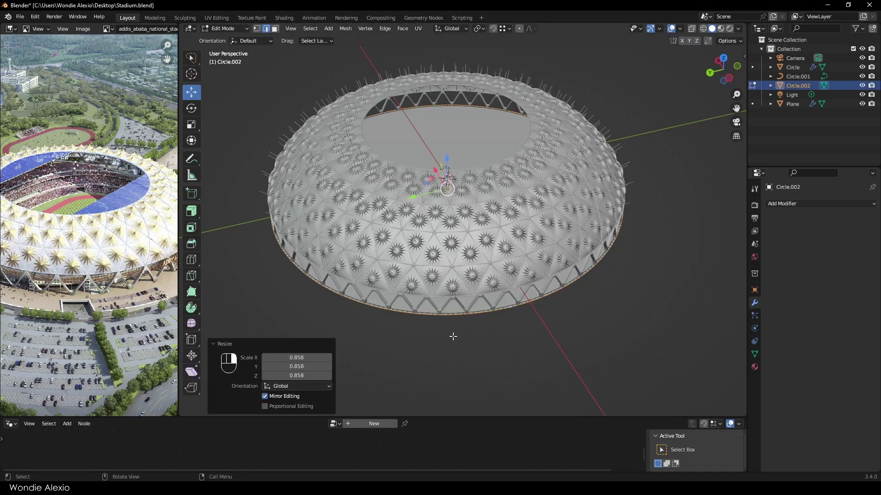
Extrude the disc's outer edge outward into a wide flat ring and add one centred loop cut around it.
key(s)
click(514, 348)
key(s)
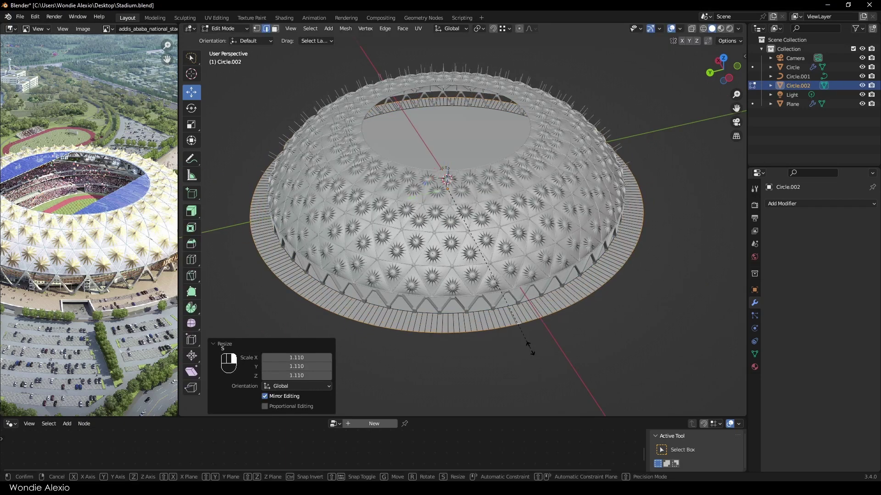
click(546, 373)
key(ctrl+r)
click(528, 317)
right_click(528, 312)
Select both face loops of the flat ring and try Un-Subdivide on them.
middle_drag(525, 293, 461, 323)
key(3)
alt+shift+click(451, 347)
right_click(450, 347)
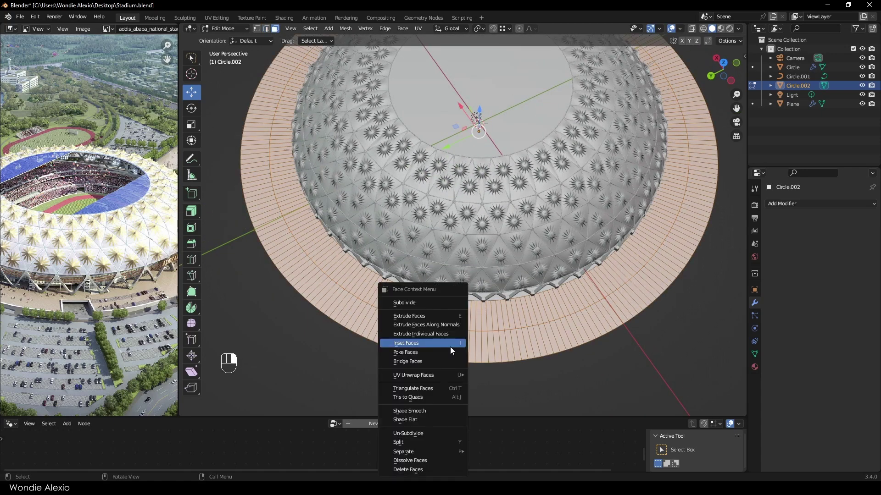
click(420, 431)
key(ctrl+z)
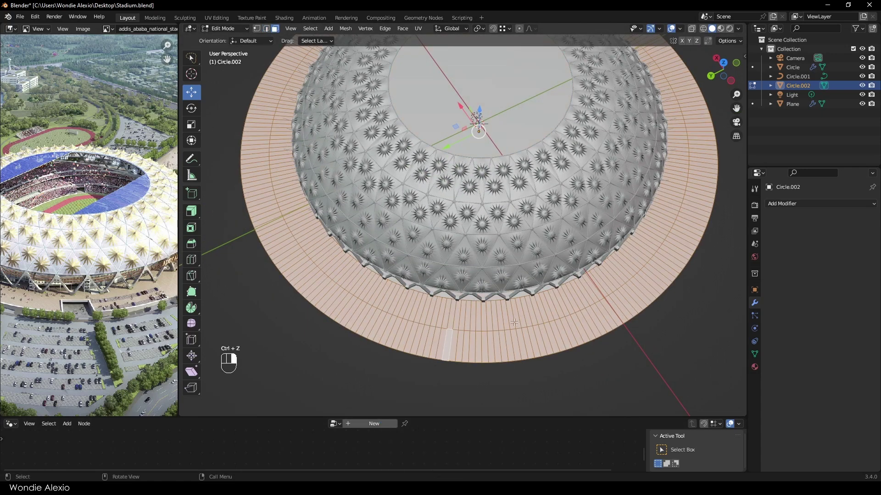
In the top view, select a block of ring faces centred on the positive Y side, across both loops.
drag(721, 69, 728, 64)
click(724, 61)
scroll(463, 106, up, 3)
scroll(463, 106, down, 5)
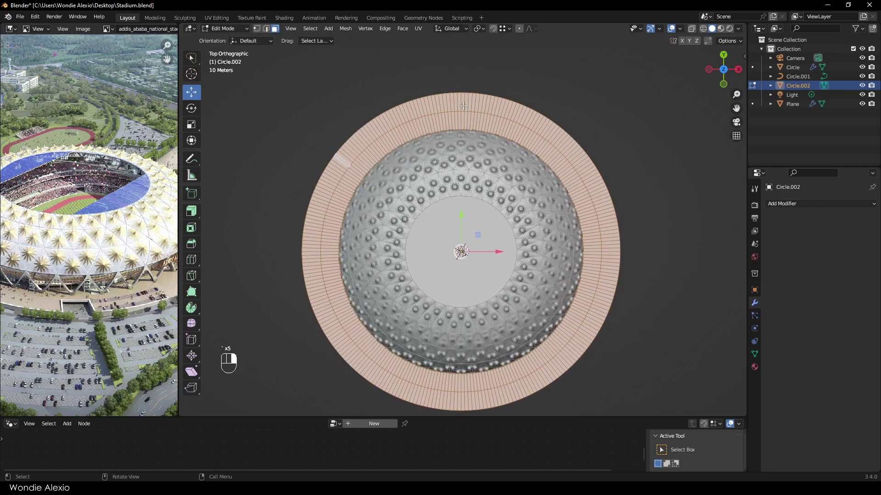
scroll(462, 106, up, 2)
alt+click(455, 105)
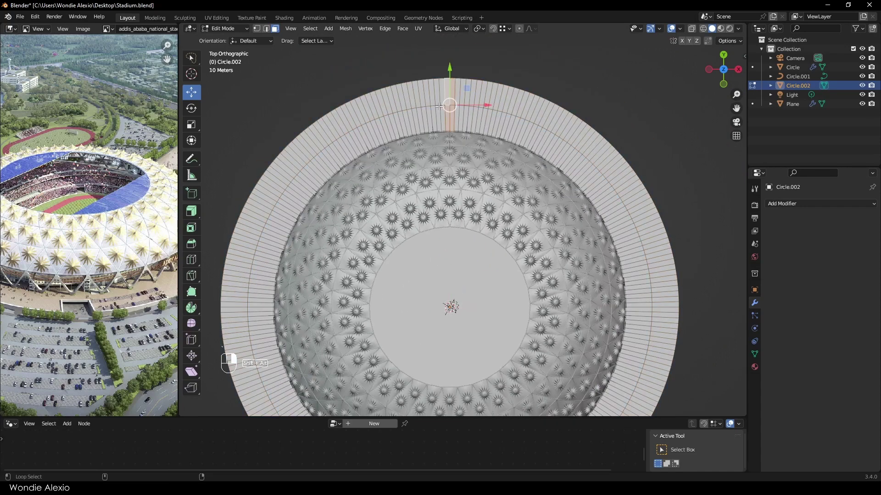
scroll(452, 105, up, 4)
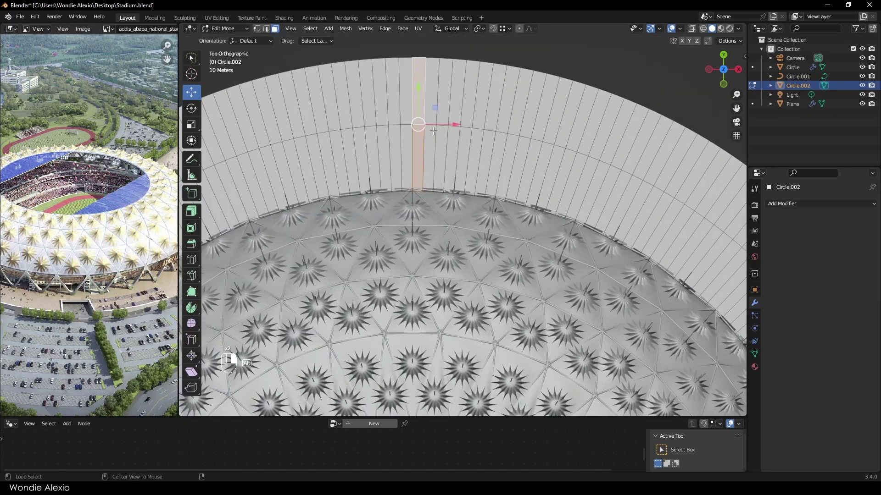
scroll(367, 129, down, 6)
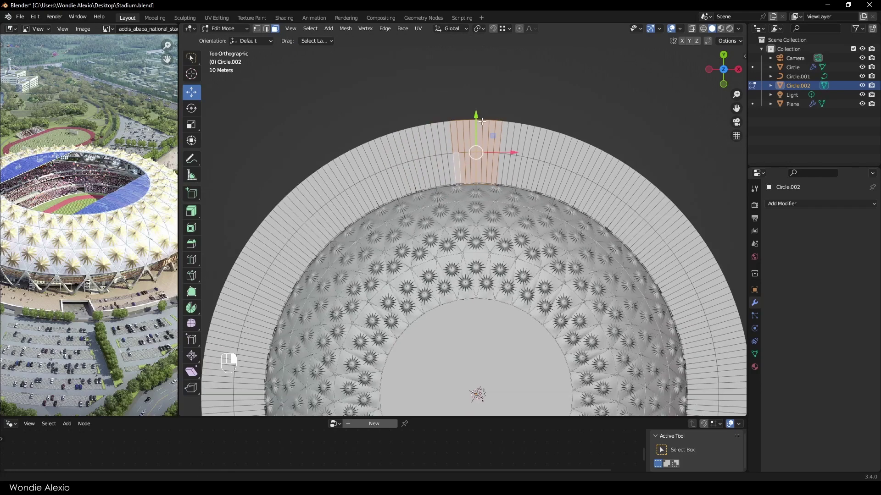
drag(191, 58, 227, 77)
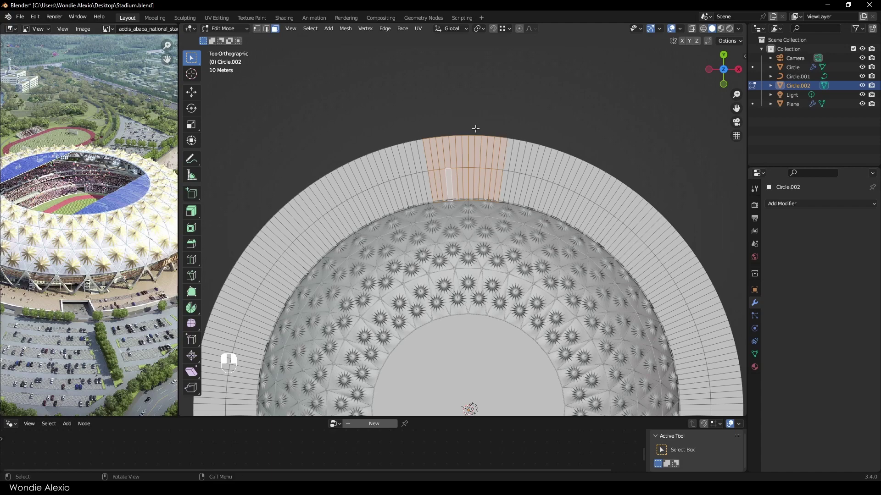
Add matching blocks of ring faces on the negative Y and negative X sides to the selection.
scroll(475, 128, down, 5)
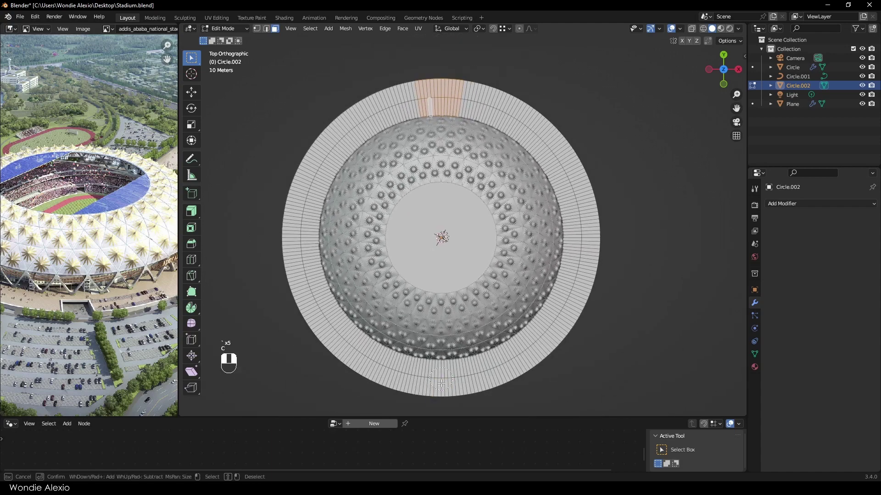
scroll(447, 355, up, 2)
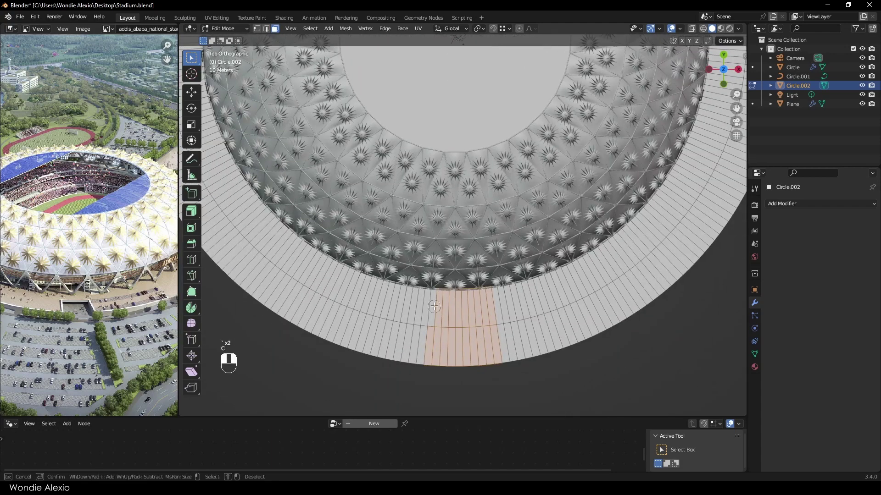
scroll(425, 322, down, 3)
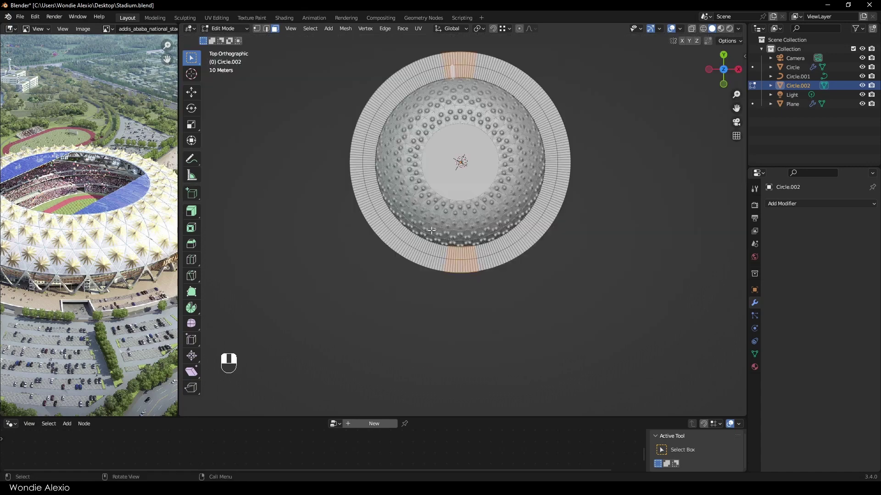
scroll(467, 298, up, 2)
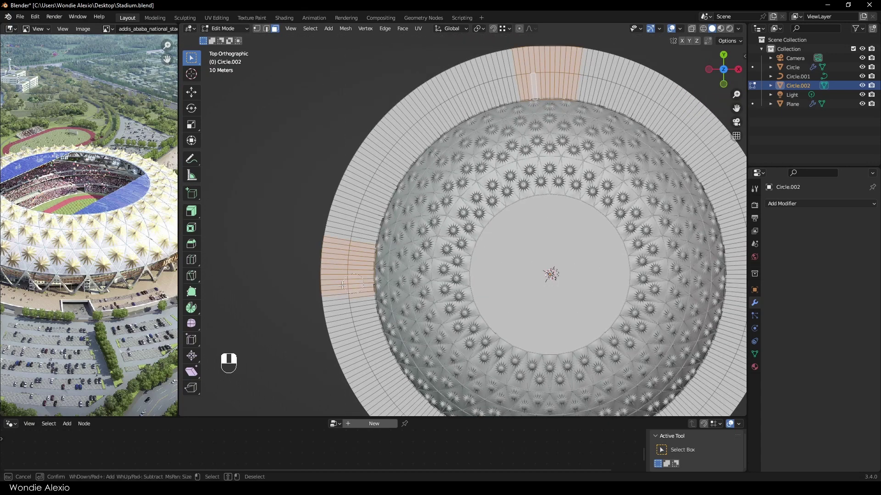
right_click(326, 272)
Add the block of ring faces on the positive X side and even out the side selections.
scroll(325, 272, down, 2)
scroll(516, 256, up, 2)
shift+middle_drag(517, 257, 428, 242)
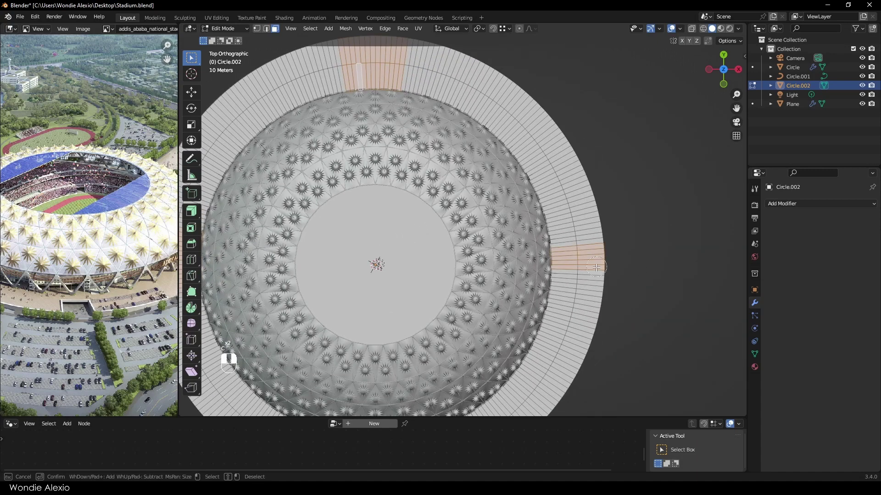
right_click(647, 262)
scroll(668, 262, down, 2)
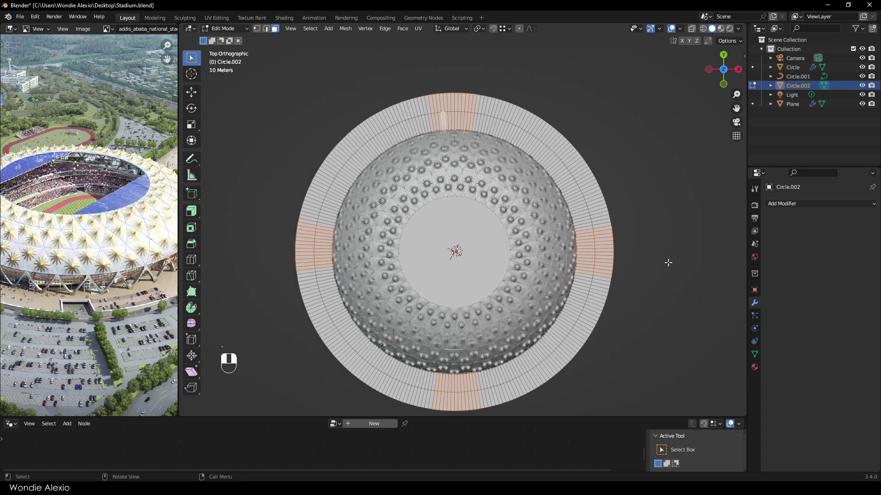
scroll(301, 269, up, 3)
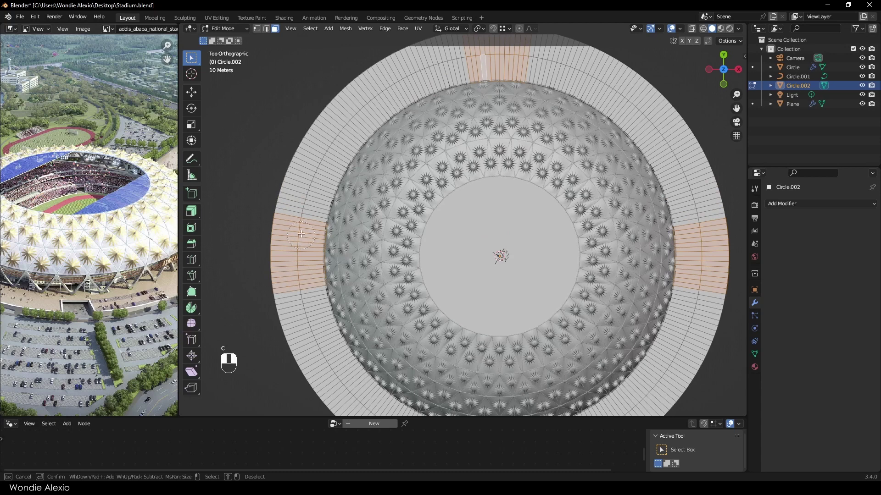
scroll(447, 232, down, 3)
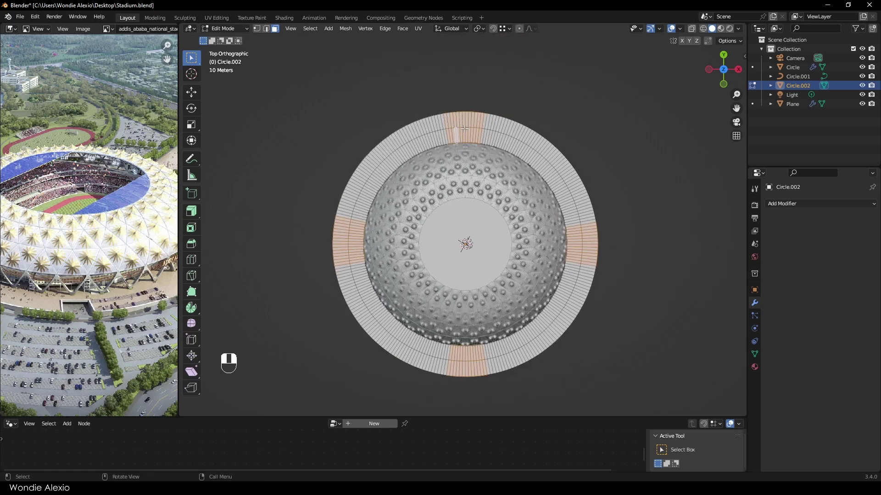
Separate the four selected face blocks into their own object and leave Edit Mode.
click(422, 129)
key(Tab)
click(459, 126)
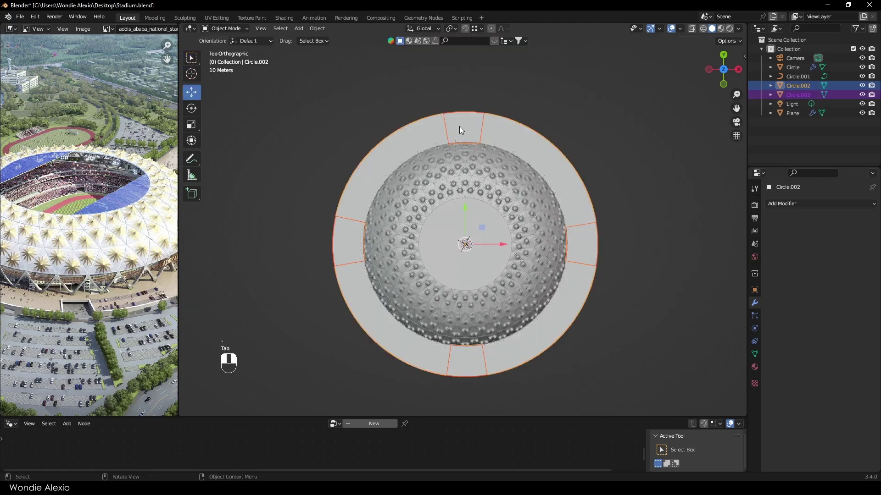
key(Tab)
scroll(459, 126, up, 2)
key(2)
key(Tab)
Give the separated blocks a new material with an orange viewport color of hue 0.067, saturation 0.762 and value 0.800.
scroll(456, 235, down, 3)
middle_drag(456, 235, 563, 289)
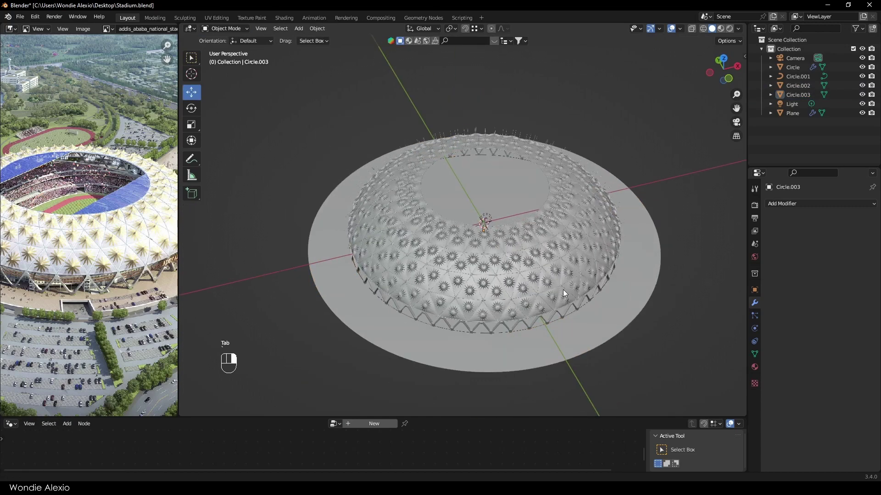
scroll(563, 290, up, 3)
middle_drag(486, 269, 578, 321)
click(755, 367)
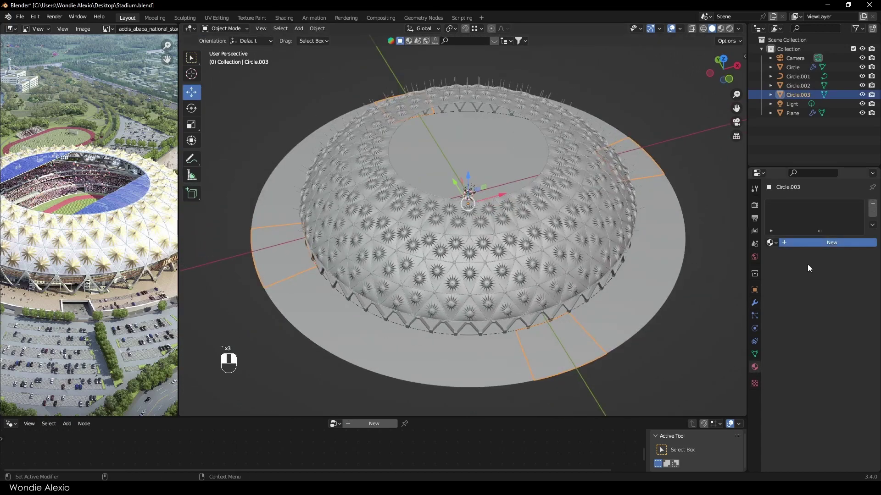
click(807, 242)
click(784, 270)
click(794, 319)
click(817, 334)
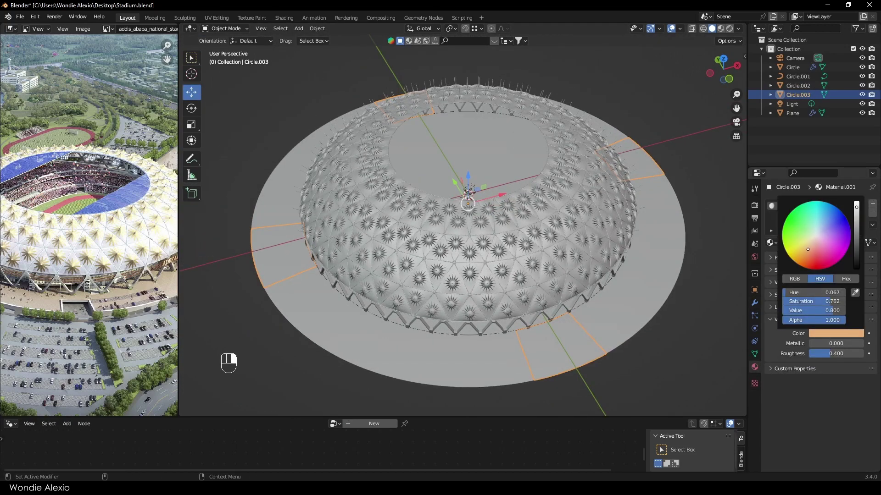
drag(808, 249, 808, 249)
Set the solid viewport shading to display material colors and select the main ring object.
click(737, 29)
click(706, 133)
click(656, 285)
mouse_move(679, 323)
shift+middle_down()
mouse_move(604, 299)
mouse_move(616, 284)
shift+middle_up()
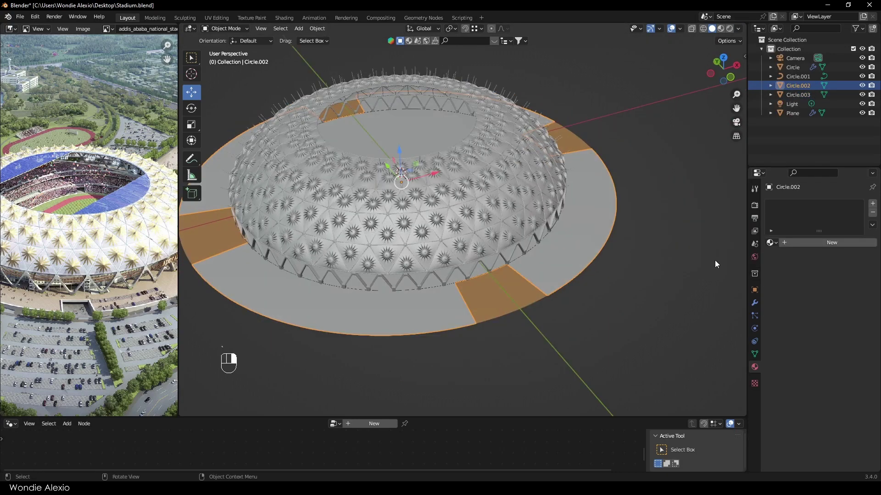
Give the main ring a new material with a dark grey viewport color of value 0.168.
click(831, 242)
click(826, 333)
drag(821, 311, 811, 310)
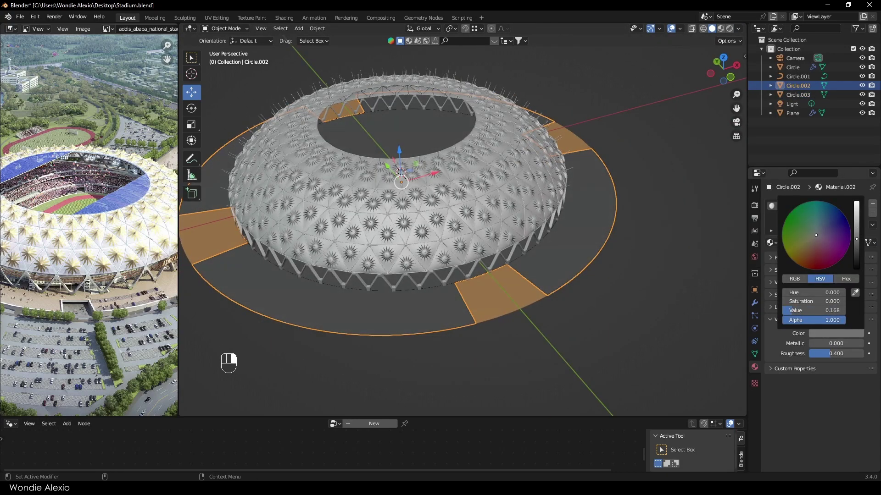
Assign the existing orange material to the inner band of faces on the main ring through a second material slot.
middle_drag(638, 216, 595, 276)
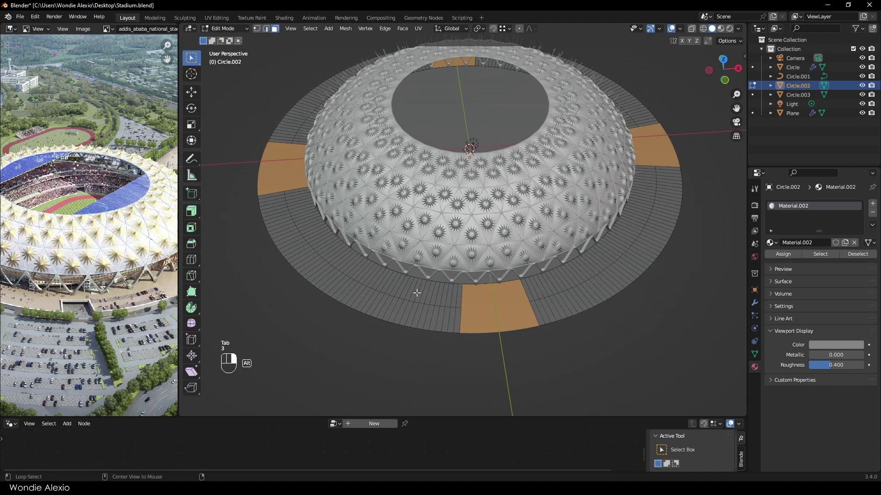
middle_drag(538, 284, 487, 312)
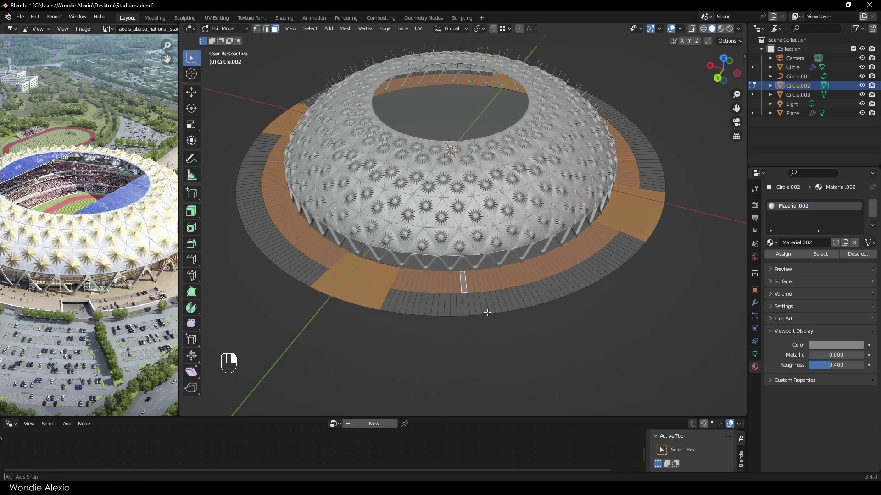
click(872, 204)
click(772, 260)
click(701, 284)
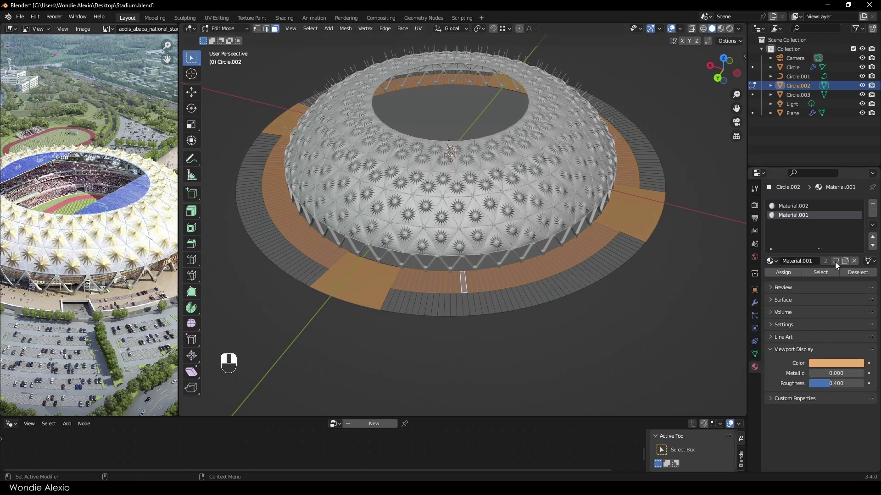
click(786, 272)
key(Tab)
Rename the material of the separated entrance blocks as Orange.
middle_drag(628, 321, 617, 274)
click(617, 274)
double_click(800, 242)
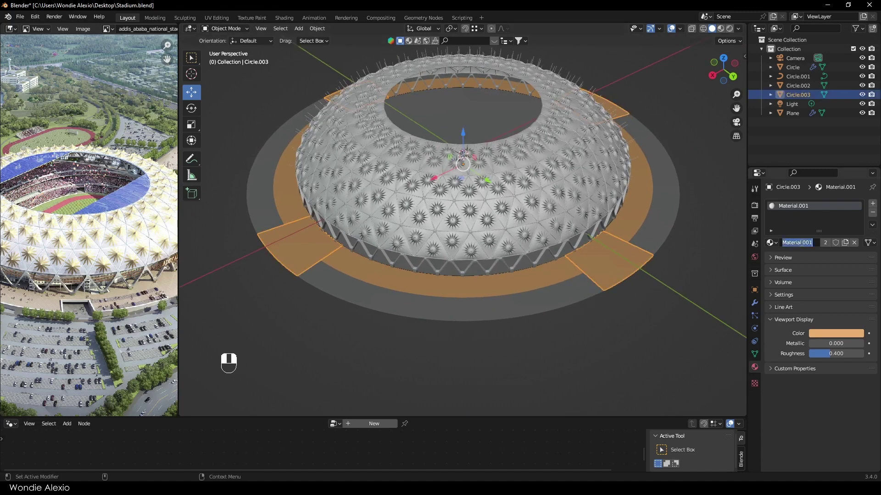
text(Orange)
Rename the main ring's dark material as black and save the file.
click(565, 296)
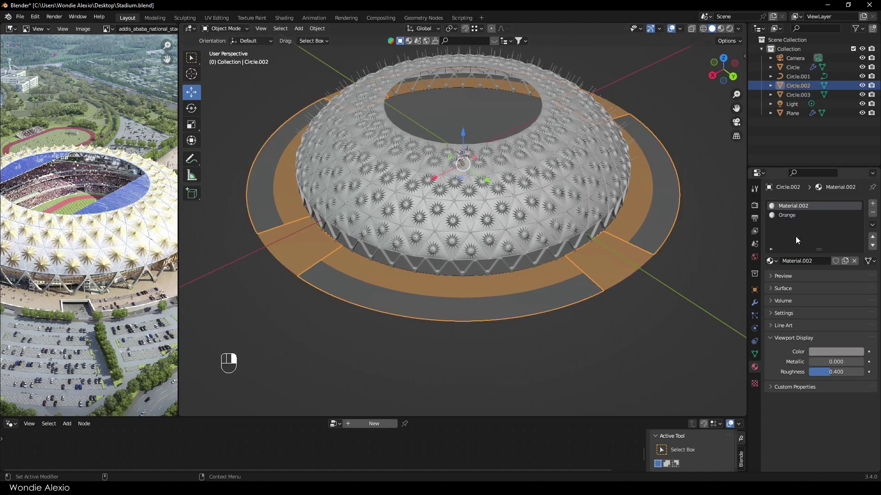
click(678, 239)
middle_drag(677, 239, 568, 224)
scroll(606, 204, down, 2)
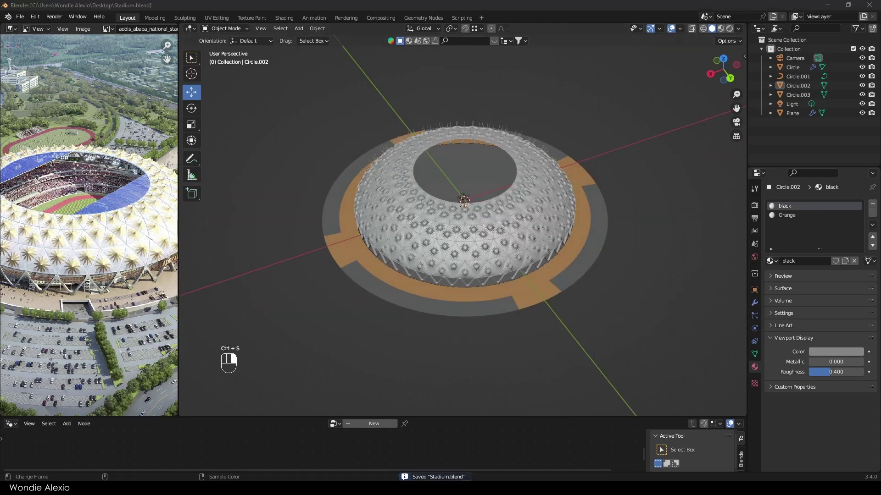
Edit the main ring and select the outer face strips of all the sections between the entrance blocks.
scroll(413, 271, up, 2)
middle_drag(413, 271, 438, 230)
click(436, 291)
middle_drag(436, 290, 405, 289)
key(Tab)
scroll(405, 289, up, 1)
shift+middle_drag(271, 220, 404, 234)
alt+shift+click(344, 239)
alt+shift+click(325, 222)
middle_drag(285, 202, 353, 230)
alt+shift+click(230, 213)
scroll(285, 198, down, 2)
mouse_move(230, 212)
middle_down()
mouse_move(298, 202)
mouse_move(239, 183)
middle_up()
alt+shift+click(241, 182)
Switch the solid shading away from material colors and extrude the selected outer strips downward to form a lower step.
click(738, 29)
click(697, 143)
shift+middle_drag(458, 284, 452, 238)
scroll(371, 246, up, 6)
mouse_move(348, 266)
middle_down()
mouse_move(412, 248)
mouse_move(372, 246)
middle_up()
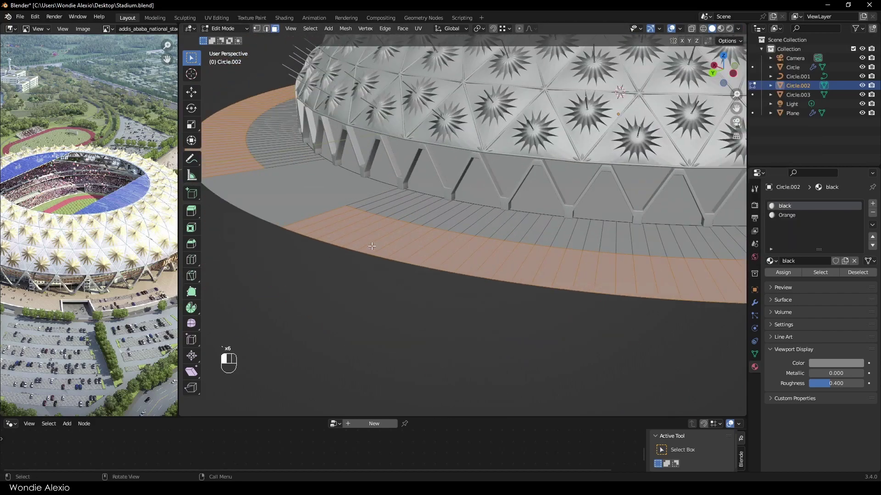
click(372, 250)
Select the vertical side faces along the outer rim of one lowered section and delete them.
middle_drag(303, 239, 344, 222)
alt+click(369, 220)
scroll(425, 222, down, 5)
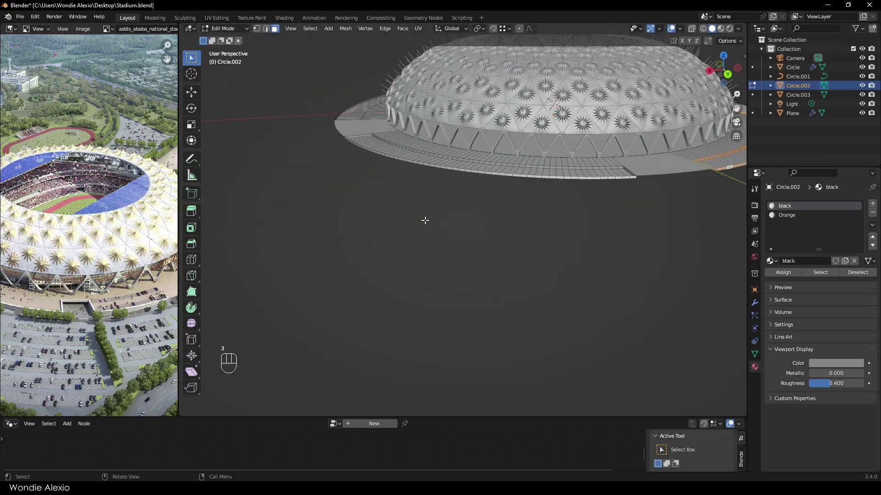
middle_drag(424, 222, 490, 225)
scroll(470, 227, up, 4)
ctrl+click(428, 220)
click(402, 243)
Delete the run of vertical outer rim faces on the next lowered section using a shortest-path selection.
click(614, 201)
middle_drag(615, 204, 640, 230)
ctrl+click(354, 208)
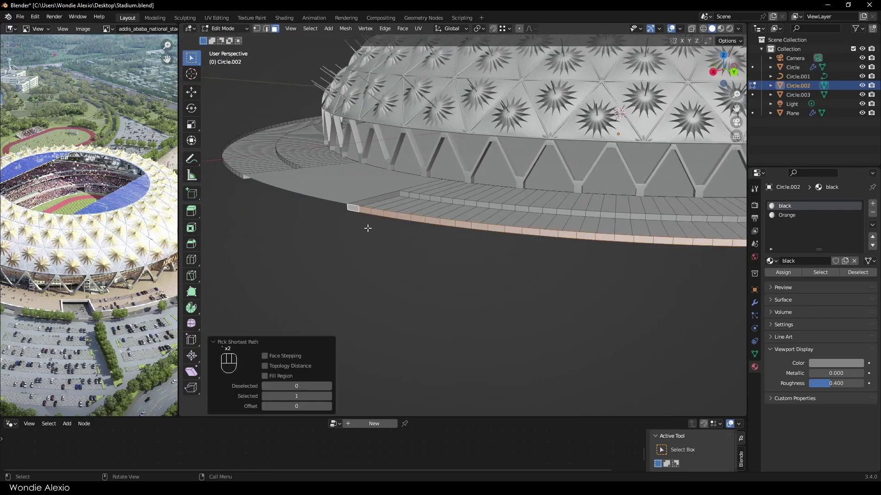
middle_drag(368, 228, 381, 270)
scroll(382, 270, down, 3)
key(x)
click(381, 267)
Delete the vertical outer rim faces of the remaining lowered sections.
scroll(363, 222, up, 3)
mouse_move(364, 222)
middle_down()
mouse_move(463, 259)
mouse_move(372, 234)
middle_up()
key(x)
click(419, 240)
scroll(463, 257, up, 3)
click(510, 258)
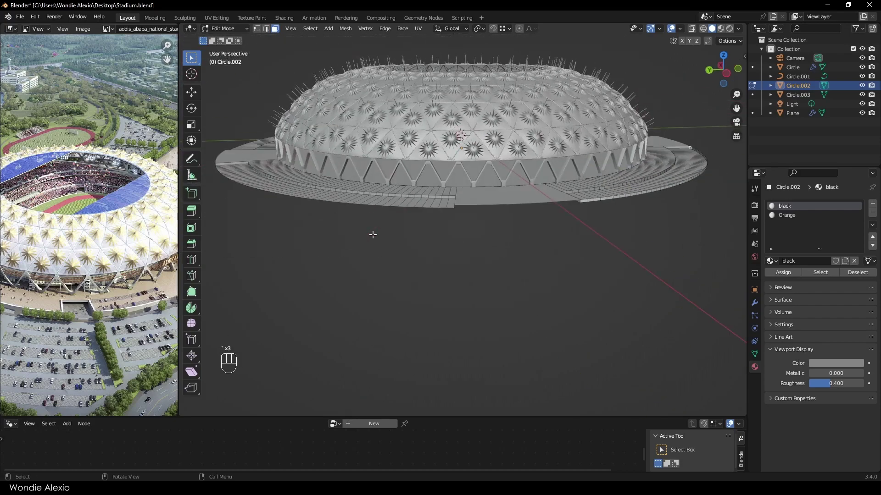
scroll(372, 234, up, 3)
ctrl+click(473, 233)
key(x)
click(471, 233)
Change to vertex selection and select the two stacked corner vertices where a lowered section meets an entrance block.
scroll(468, 232, down, 4)
middle_drag(468, 232, 489, 228)
scroll(519, 243, up, 3)
scroll(489, 227, up, 2)
scroll(490, 227, down, 2)
key(1)
scroll(495, 218, up, 2)
scroll(504, 216, down, 2)
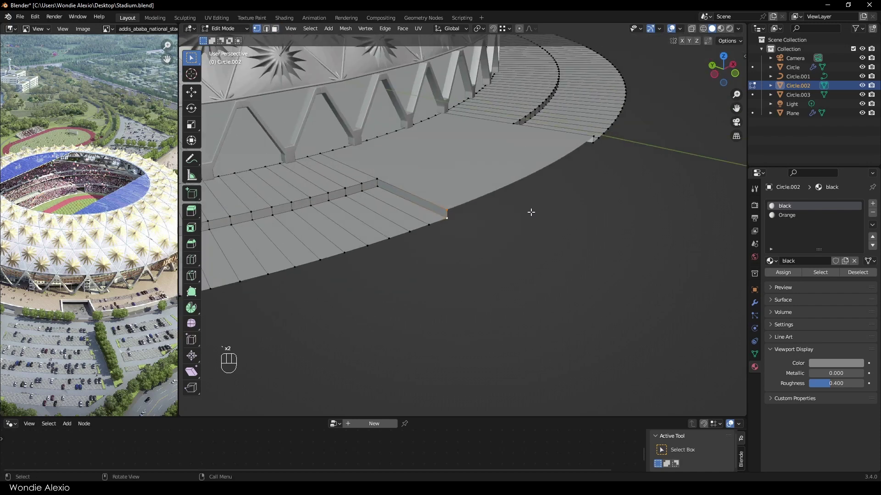
Try to merge the two stacked corner vertices at the last one in wireframe view, and undo the merge.
click(500, 257)
middle_drag(458, 207, 494, 228)
key(z)
click(480, 215)
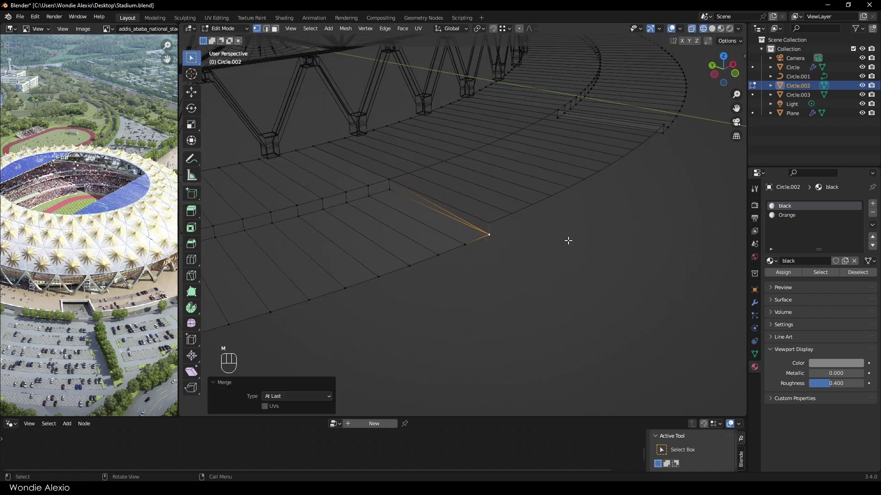
key(ctrl+z)
Return to solid view, merge the two stacked corner vertices at the last one and leave Edit Mode.
key(z)
click(622, 234)
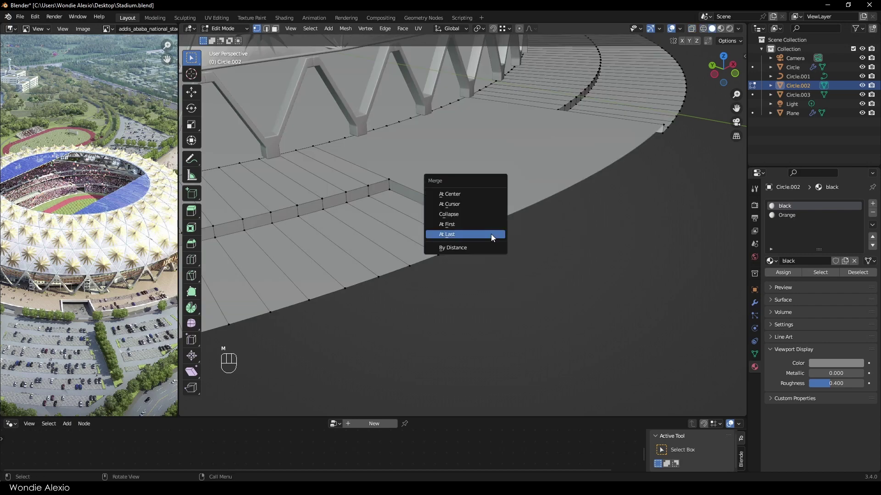
click(490, 234)
key(Tab)
Edit the entrance blocks and lower the first block's outer edge to meet the ring's lowered rim.
click(494, 208)
key(Tab)
click(495, 220)
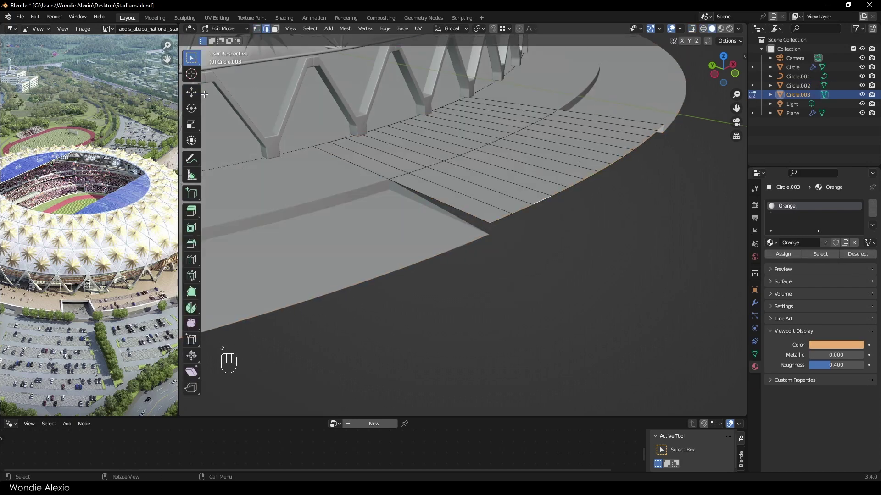
drag(599, 130, 600, 139)
middle_drag(601, 139, 463, 194)
Merge the ring's stacked corner vertices on the opposite side of the first entrance block and leave Edit Mode.
key(Tab)
scroll(461, 201, up, 4)
key(Tab)
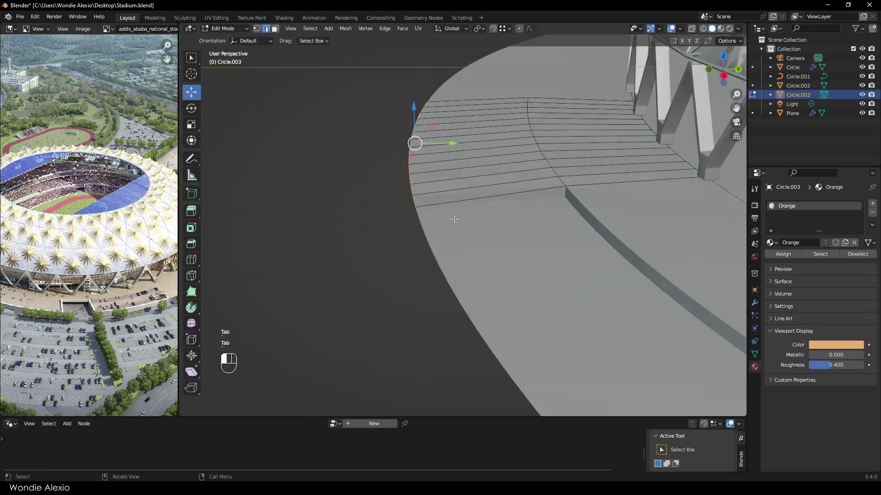
key(Tab)
click(454, 219)
key(Tab)
click(422, 230)
scroll(454, 225, down, 2)
key(1)
click(480, 244)
key(Tab)
Set the solid viewport shading back to material colors and enable the cavity option.
mouse_move(480, 243)
middle_down()
mouse_move(397, 312)
mouse_move(589, 196)
middle_up()
click(397, 312)
scroll(397, 312, down, 4)
click(720, 29)
click(712, 29)
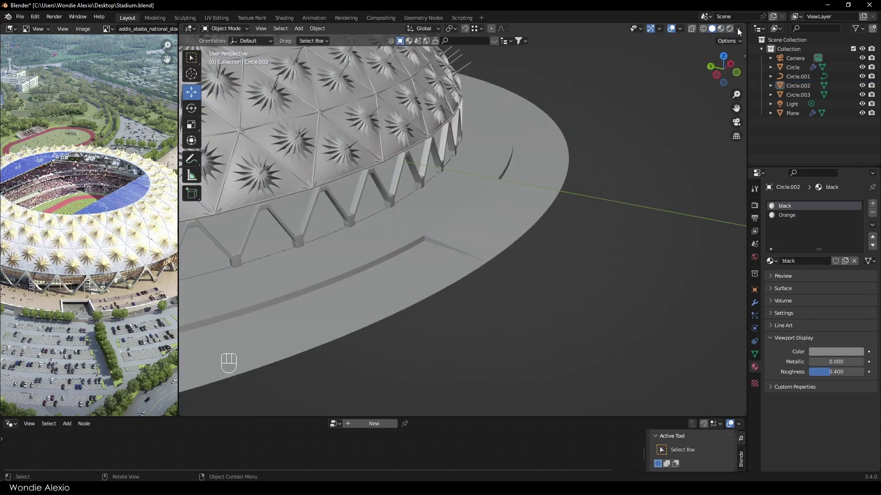
click(738, 29)
click(696, 134)
click(509, 211)
scroll(634, 182, down, 3)
click(635, 181)
click(738, 29)
click(692, 224)
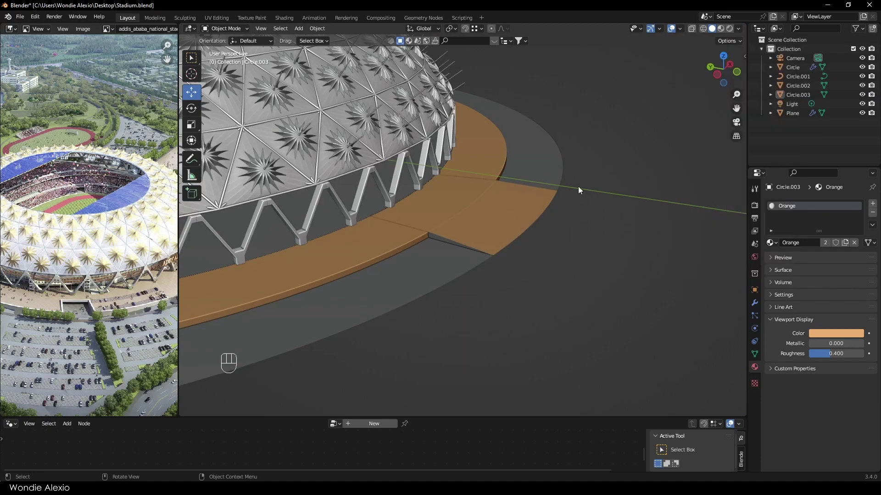
At the next entrance, merge the ring's stacked corner vertices and lower the block's outer edge to the ring's lowered rim.
scroll(578, 186, down, 3)
mouse_move(578, 186)
middle_down()
mouse_move(427, 225)
mouse_move(568, 227)
mouse_move(354, 281)
middle_up()
scroll(354, 280, up, 5)
key(grave)
key(grave)
middle_drag(459, 283, 444, 285)
click(444, 286)
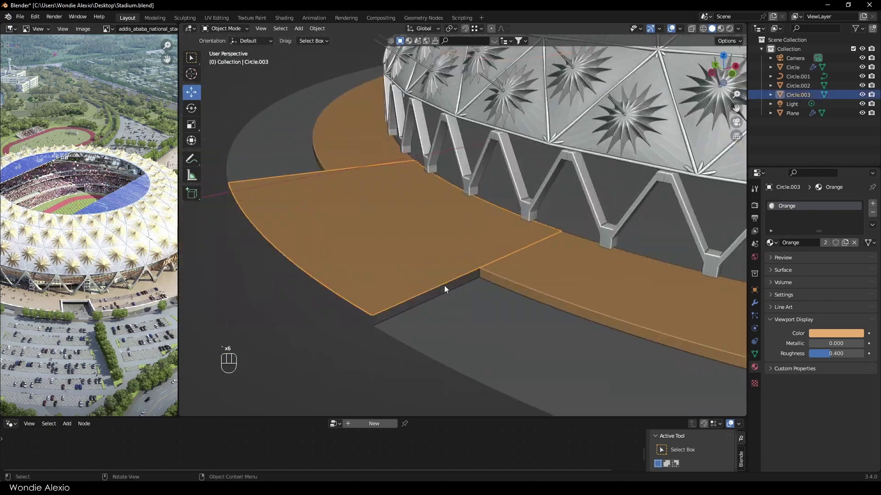
key(Tab)
key(grave)
scroll(483, 238, up, 3)
key(Tab)
click(437, 176)
key(Tab)
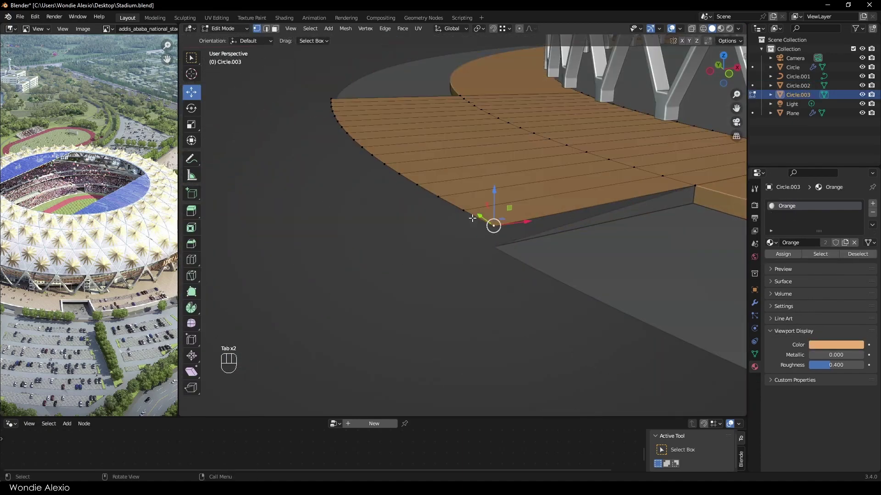
key(2)
alt+click(473, 215)
drag(366, 98, 366, 120)
Merge the ring's stacked corner vertices on the other side of the second entrance block and leave Edit Mode.
key(Tab)
click(470, 194)
key(Tab)
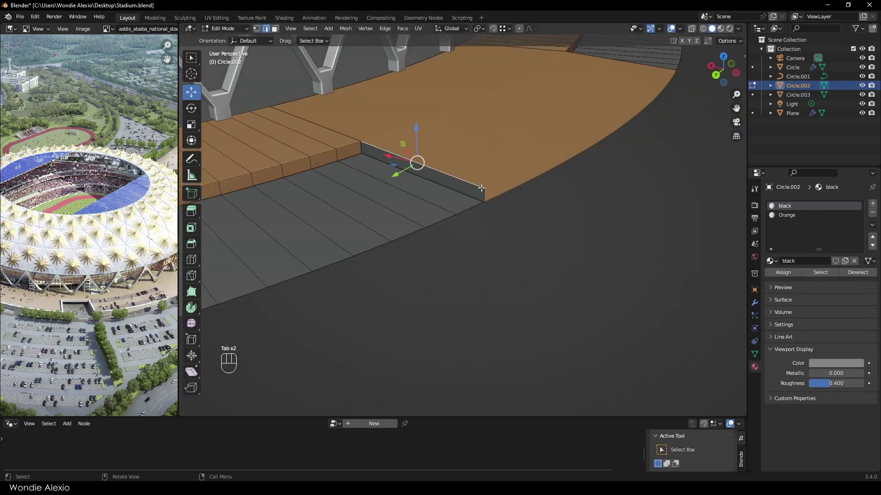
key(1)
click(484, 199)
key(Tab)
Edit the ring again and merge its stacked corner vertices beside another entrance block.
key(grave)
key(grave)
scroll(483, 226, down, 4)
middle_drag(420, 224, 521, 232)
key(Tab)
click(442, 219)
key(grave)
key(grave)
click(399, 282)
Zoom in on the ring's next unmerged corner and merge its upper vertex into the lower one with At Last.
scroll(398, 280, down, 5)
middle_drag(454, 271, 331, 247)
drag(431, 222, 448, 242)
key(KP_Decimal)
scroll(449, 235, down, 6)
click(462, 206)
shift+click(463, 246)
key(m)
click(464, 247)
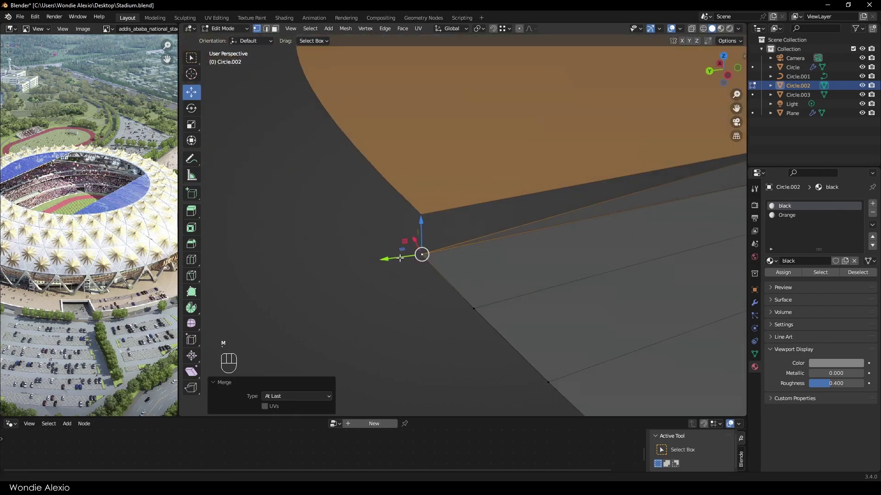
Lower the outer edge of the entrance block beside that merged corner to the ring's lowered rim and leave Edit Mode.
key(Tab)
click(451, 188)
key(Tab)
key(2)
alt+click(425, 188)
drag(309, 148, 311, 160)
key(Tab)
Deselect everything, examine the stadium base from several sides and switch to the top view.
scroll(443, 227, down, 5)
click(533, 274)
middle_drag(452, 232, 642, 253)
middle_drag(303, 220, 354, 224)
scroll(353, 225, down, 2)
scroll(550, 271, up, 2)
scroll(549, 271, down, 5)
click(723, 56)
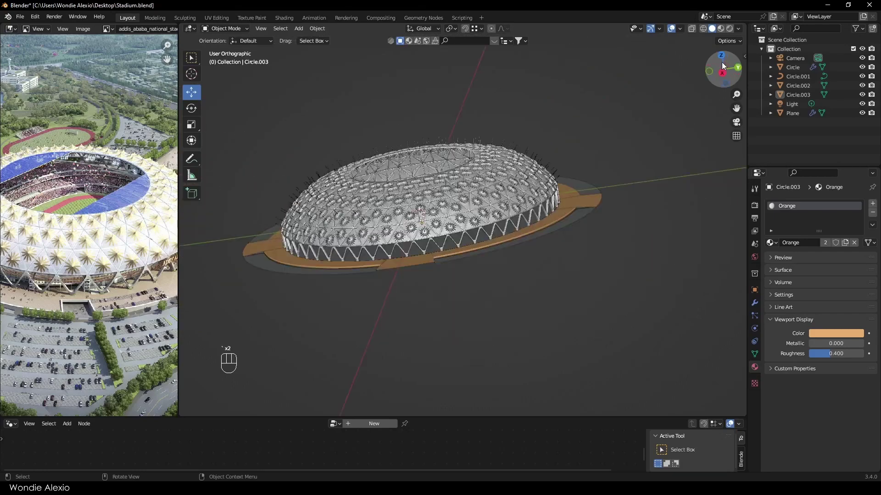
Add a cube on the orange ring's outer edge between two entrance blocks and scale it up by about 3.86 and further.
scroll(444, 188, up, 10)
shift+right_click(401, 173)
key(shift+a)
click(468, 210)
shift+middle_drag(425, 207, 464, 231)
key(s)
click(477, 234)
key(s)
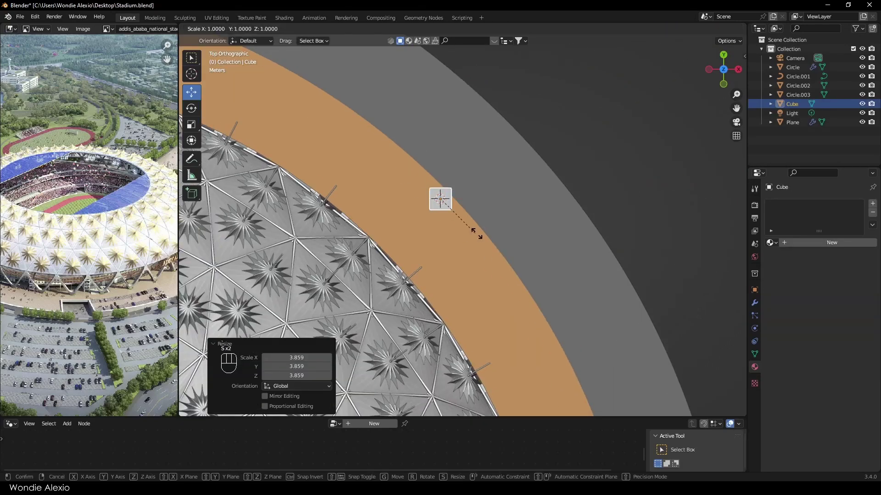
Rotate the cube about -42.6° around Z and move it about 7.5 m in X and -3.2 m in Y.
scroll(493, 159, down, 5)
key(g)
key(g)
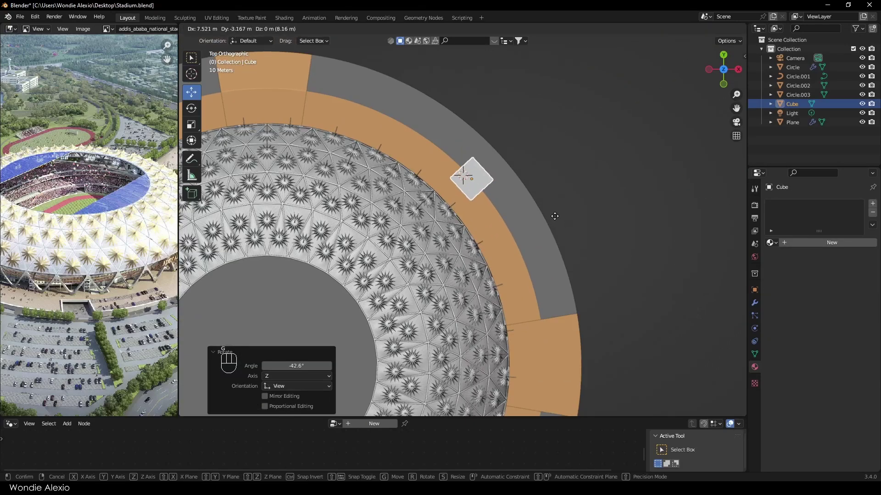
click(554, 216)
Flatten the cube to 0.448 of its height and raise it about 4.06 m.
middle_drag(555, 216, 550, 182)
key(grave)
key(grave)
middle_drag(420, 193, 413, 216)
click(408, 203)
scroll(406, 195, up, 3)
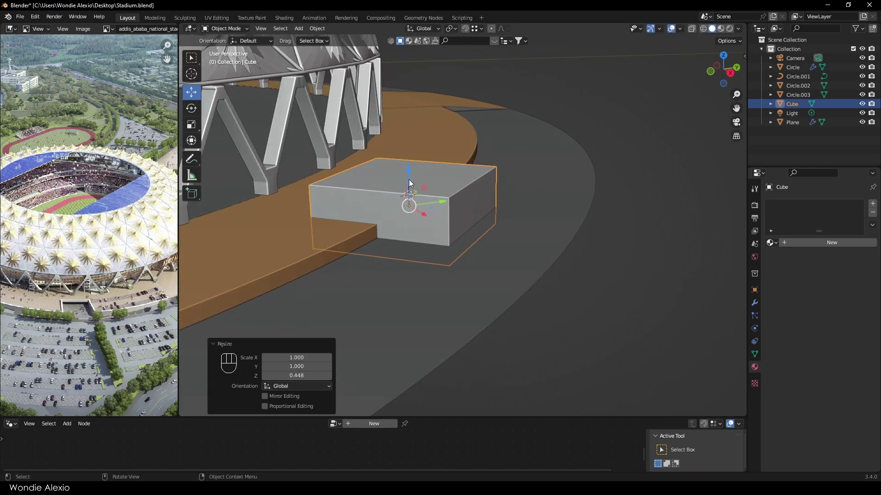
drag(408, 181, 409, 162)
middle_drag(408, 162, 419, 178)
Try stretching the cube along X by 1.83, and scale its whole footprint down on the ring's edge.
key(grave)
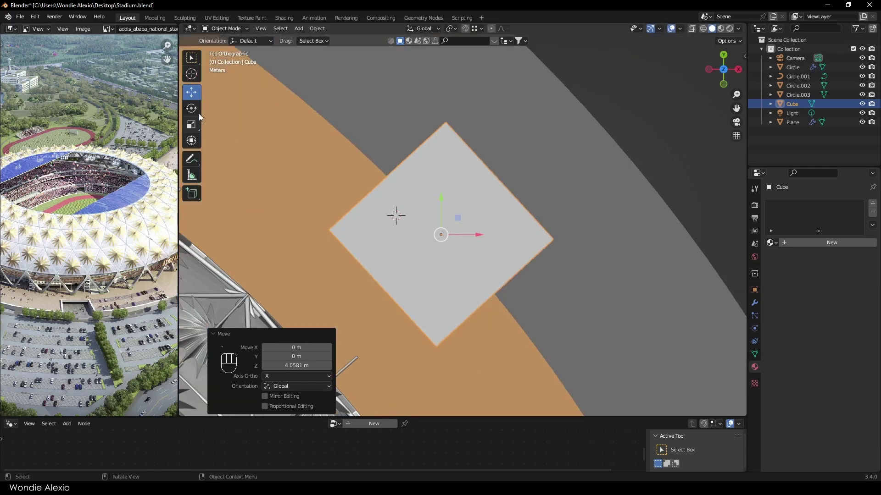
click(451, 228)
key(s)
key(x)
click(508, 238)
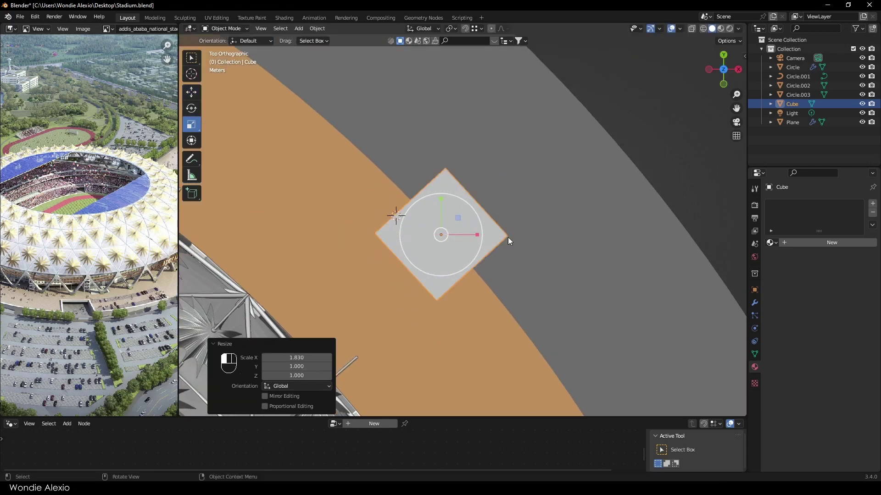
middle_drag(513, 253, 502, 193)
click(723, 59)
Lengthen the cube along the ring by moving its upper-left side vertices in wireframe Edit Mode with Normal orientation.
key(Tab)
key(1)
key(z)
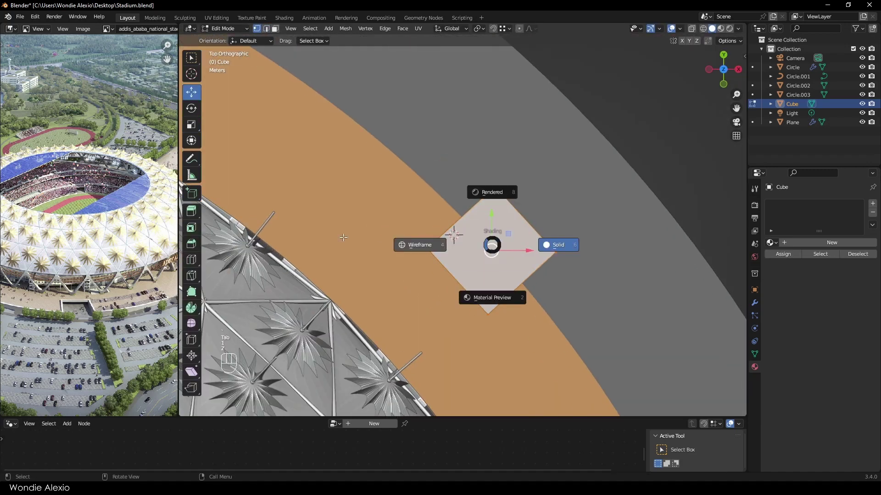
click(421, 244)
drag(378, 143, 513, 273)
click(450, 30)
drag(438, 191, 414, 166)
key(Tab)
key(z)
Restore the Global transform orientation and set the cube's origin to its geometry.
click(423, 30)
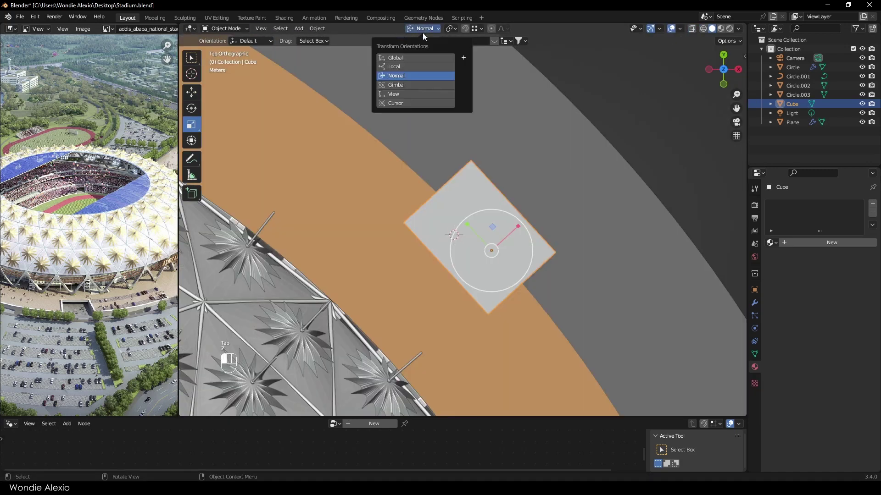
click(398, 58)
scroll(509, 224, down, 1)
shift+middle_drag(510, 225, 463, 227)
right_click(406, 269)
click(472, 283)
middle_drag(441, 270, 397, 176)
scroll(397, 175, up, 3)
click(192, 92)
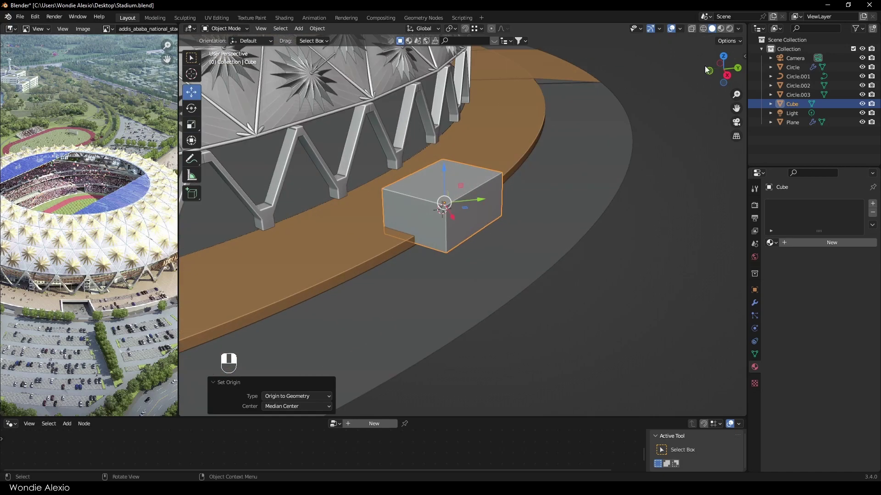
Reposition the cube on the ring's outer edge, duplicate it to the ring's opposite side in Edit Mode and mirror the copy along X.
click(721, 58)
key(g)
click(554, 214)
scroll(584, 204, down, 9)
key(Tab)
scroll(584, 205, down, 4)
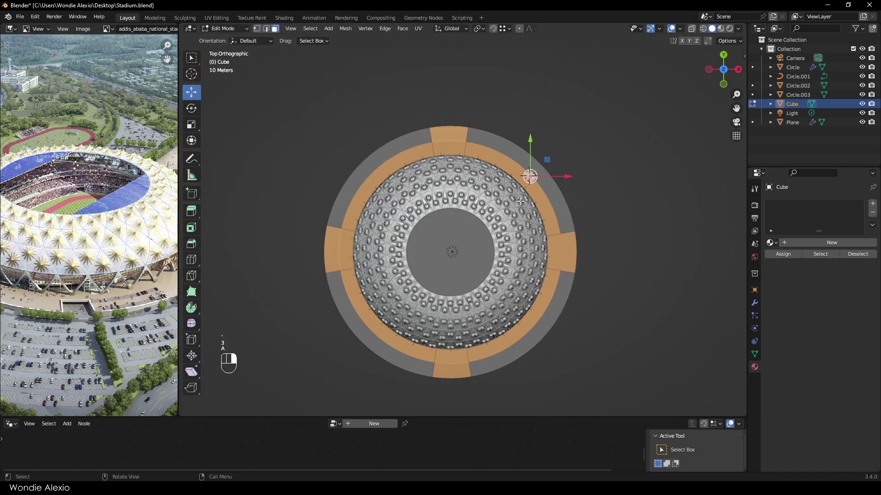
shift+middle_drag(519, 224, 539, 218)
click(375, 218)
scroll(377, 204, up, 5)
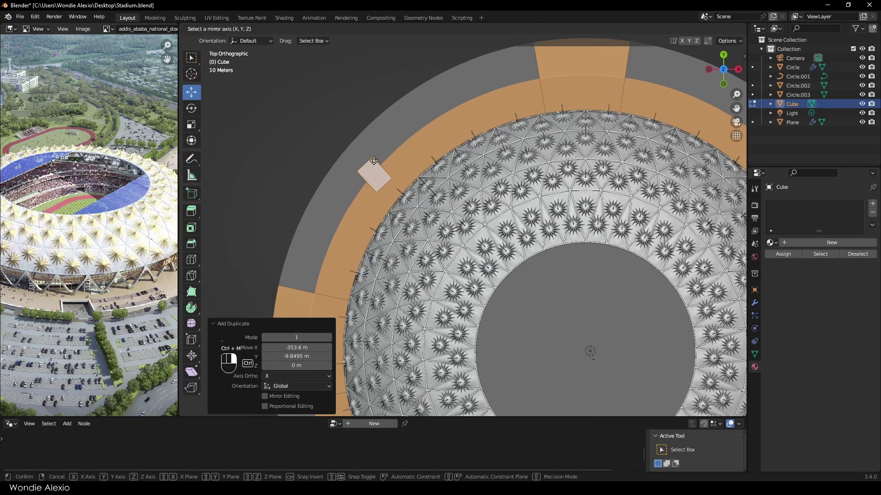
click(265, 387)
Duplicate both blocks to the lower half of the ring and mirror the copies along Y.
key(Tab)
scroll(337, 195, down, 4)
key(Tab)
key(a)
scroll(465, 206, down, 1)
shift+middle_drag(507, 209, 513, 188)
key(shift+d)
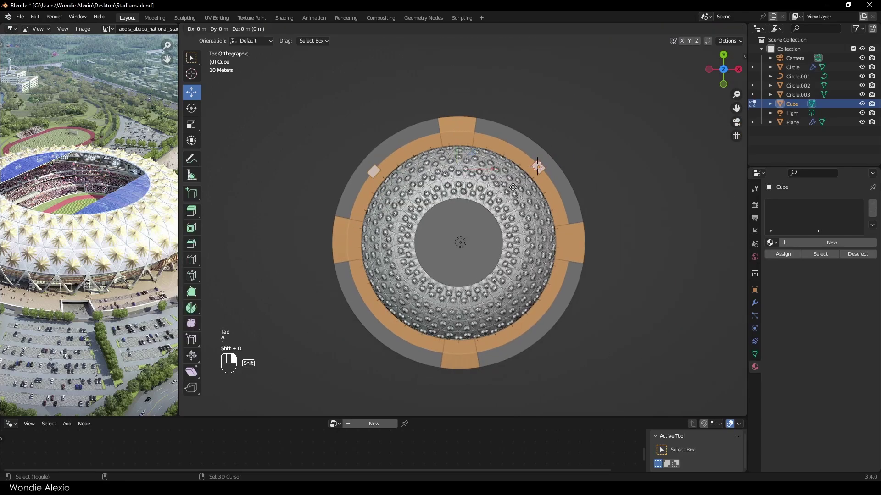
click(514, 331)
key(ctrl+m)
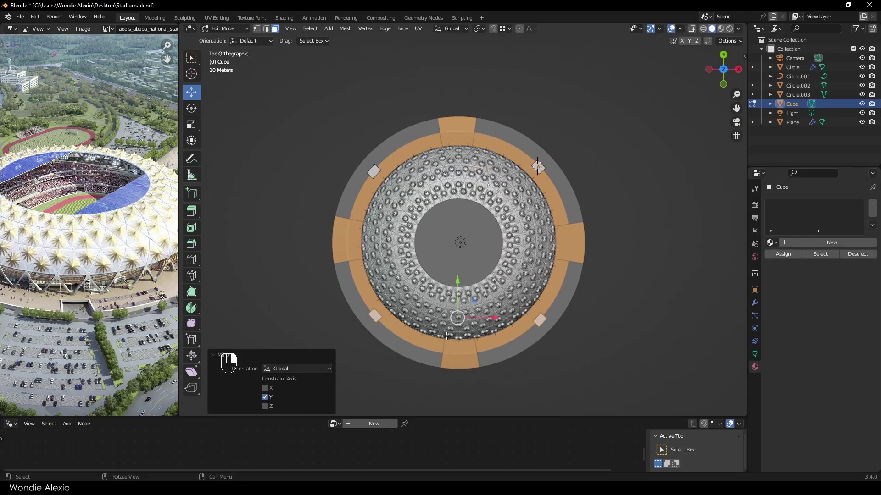
Select the lower-left block's linked geometry and move it about -1.9 m in X and -3.6 m in Y.
scroll(448, 259, up, 3)
click(437, 284)
key(l)
scroll(444, 285, up, 4)
key(g)
click(439, 293)
scroll(413, 285, down, 3)
shift+middle_drag(686, 284, 453, 304)
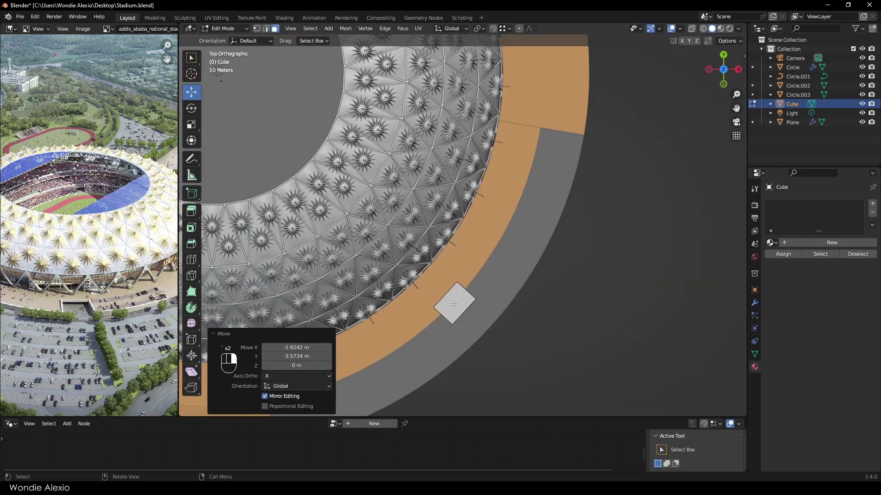
Select the lower-right block's linked geometry, leave Edit Mode and return to solid shading.
click(454, 304)
key(l)
key(z)
scroll(385, 281, down, 4)
shift+middle_drag(440, 91, 574, 214)
middle_drag(608, 183, 642, 138)
key(Tab)
key(z)
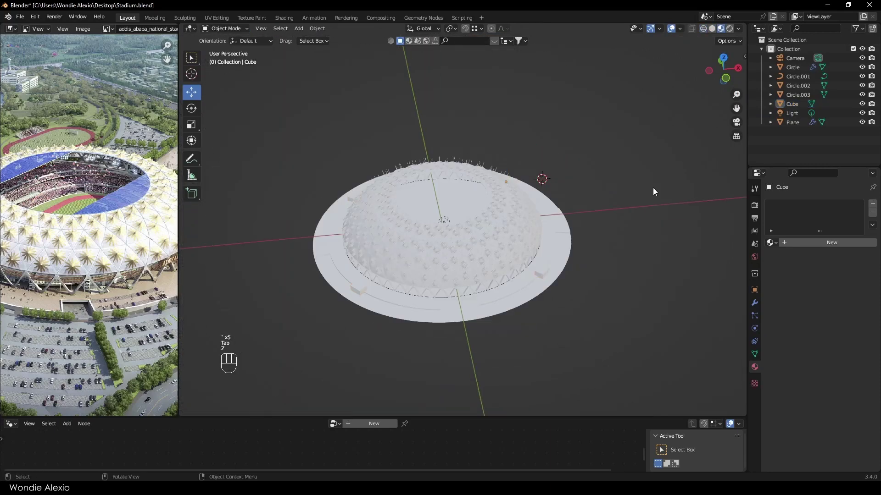
key(z)
Select the stadium's base ring and add a Solidify modifier to it.
scroll(436, 294, up, 5)
click(525, 299)
click(552, 298)
scroll(546, 294, down, 4)
mouse_move(552, 297)
middle_down()
mouse_move(501, 265)
mouse_move(477, 268)
middle_up()
scroll(477, 268, up, 1)
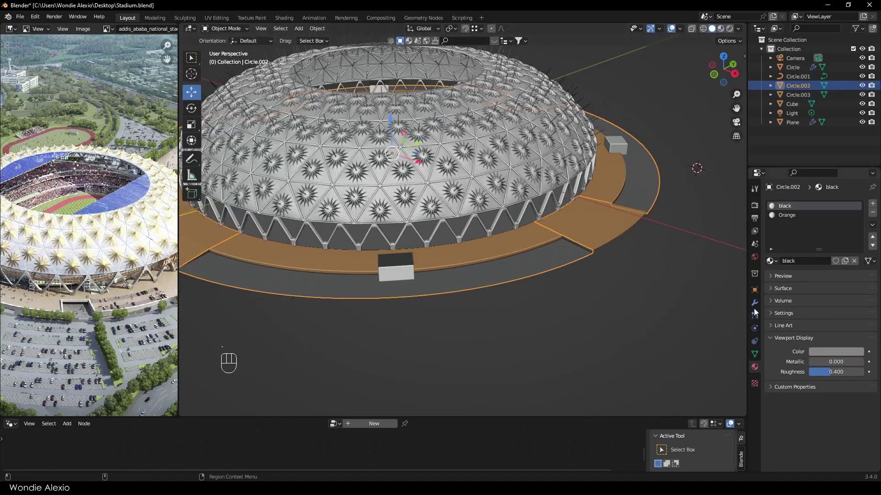
click(755, 303)
click(820, 204)
click(702, 359)
Try a viewport clip start of 0.5 m against the flickering base surfaces.
click(744, 56)
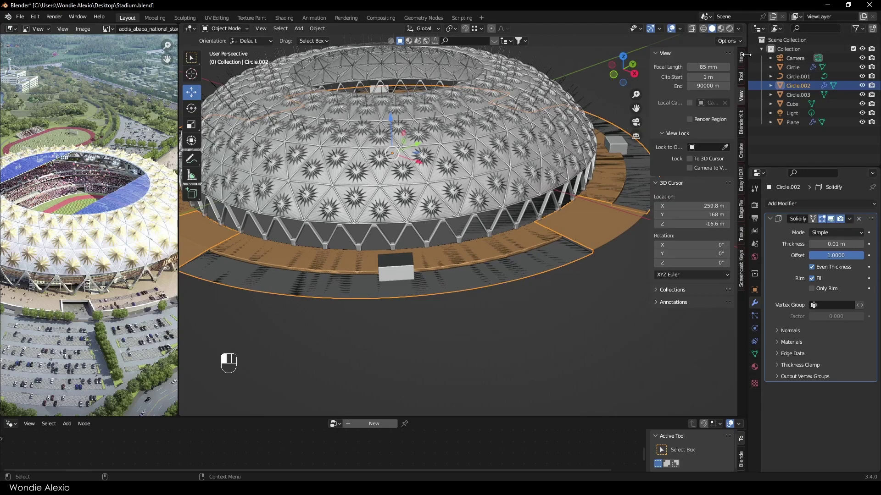
middle_drag(441, 287, 453, 278)
scroll(453, 278, up, 6)
click(707, 77)
text(0.5)
key(Return)
scroll(461, 230, down, 8)
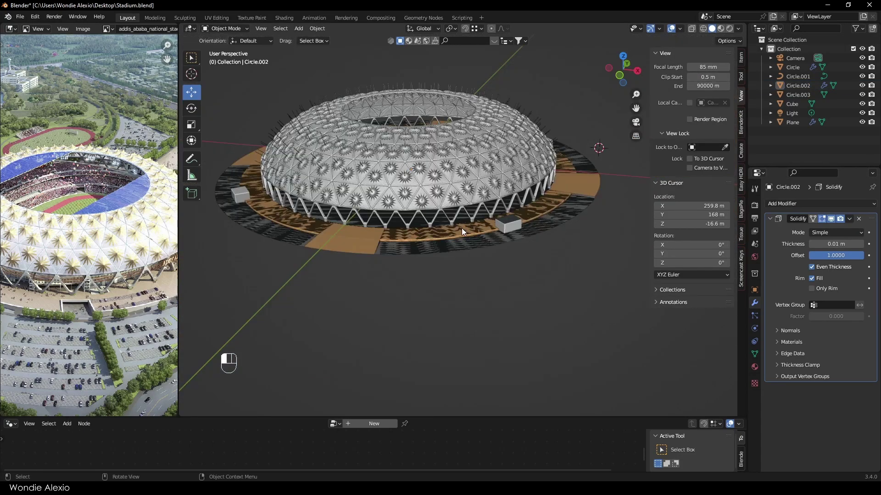
Set the viewport's clip start to 5 m.
scroll(461, 228, up, 1)
click(705, 77)
text(5)
key(Return)
Add a Boolean Difference modifier to the base ring with the cube blocks as the cutting object.
scroll(508, 339, up, 4)
click(531, 235)
click(577, 312)
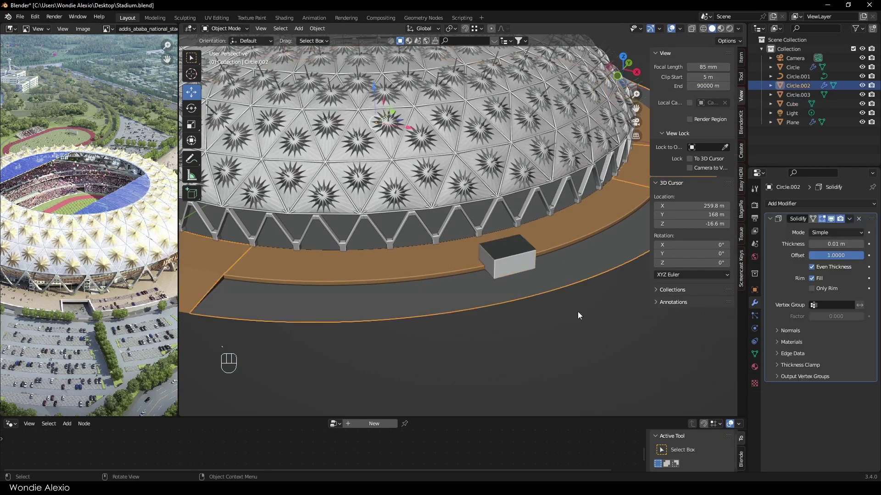
click(782, 204)
click(693, 249)
click(525, 259)
Hide the cutter blocks and examine the base ring for the cuts from several sides.
click(521, 266)
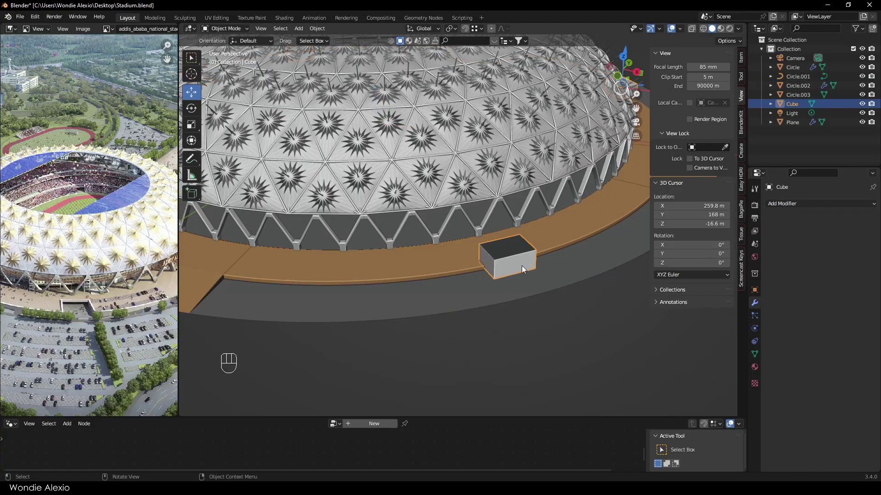
key(h)
scroll(504, 269, down, 8)
middle_drag(390, 269, 479, 276)
scroll(479, 275, up, 2)
middle_drag(567, 323, 408, 300)
Select all the cutter blocks' geometry in Edit Mode and shift it slightly along Z.
key(Tab)
middle_drag(241, 227, 361, 182)
key(a)
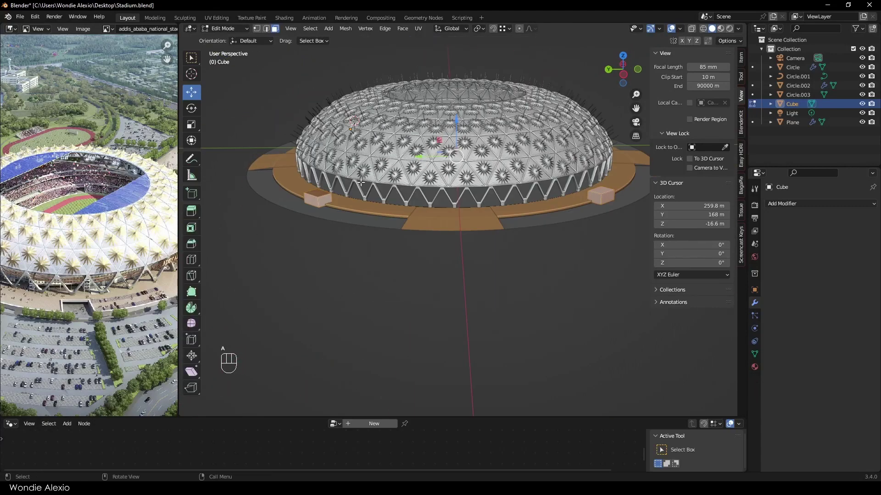
drag(456, 127, 456, 128)
key(Tab)
Hide the cutter blocks again, check the cuts in the base ring and unhide everything.
click(349, 246)
middle_drag(349, 246, 357, 274)
key(h)
middle_drag(582, 271, 372, 302)
click(373, 302)
key(alt+h)
Select the base ring and set its Solidify thickness to 0.1 m.
click(353, 272)
key(grave)
click(537, 290)
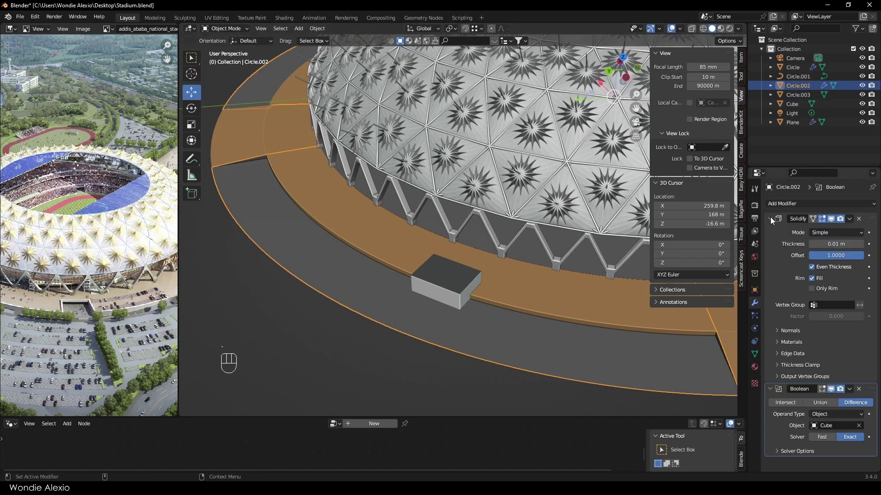
drag(770, 219, 773, 287)
middle_drag(635, 229, 637, 215)
click(770, 220)
click(834, 241)
text(0.1)
key(Return)
Turn off Even Thickness in the base ring's Solidify modifier and set the Boolean solver to Fast.
shift+middle_drag(471, 204, 471, 230)
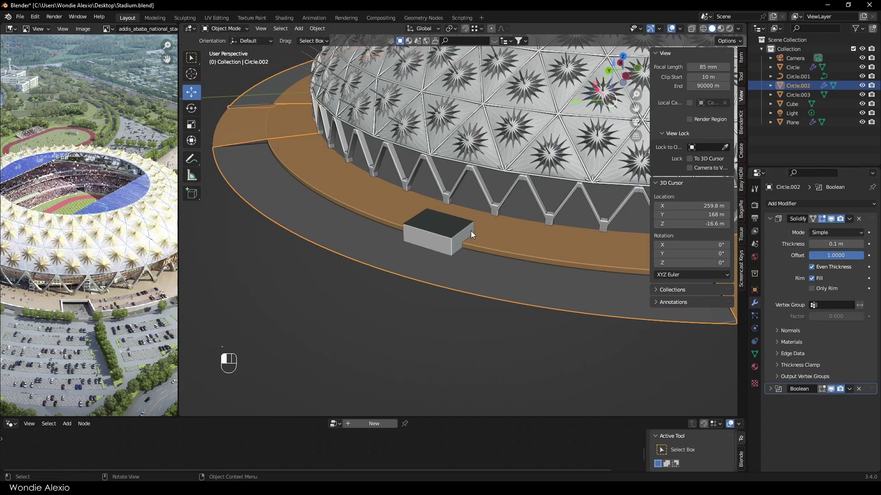
middle_drag(390, 220, 427, 231)
click(812, 267)
middle_drag(500, 243, 455, 245)
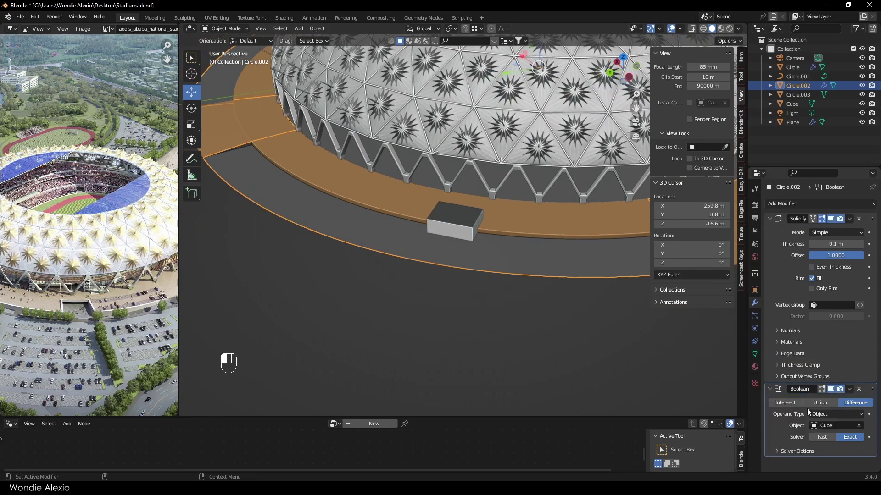
Hide the cutter blocks to reveal the openings in the base ring and save the file.
click(456, 230)
key(h)
scroll(409, 288, down, 6)
middle_drag(409, 287, 458, 296)
key(ctrl+s)
Select the Plane array object and place the 3D cursor at the centre of the stadium.
key(grave)
scroll(435, 244, up, 3)
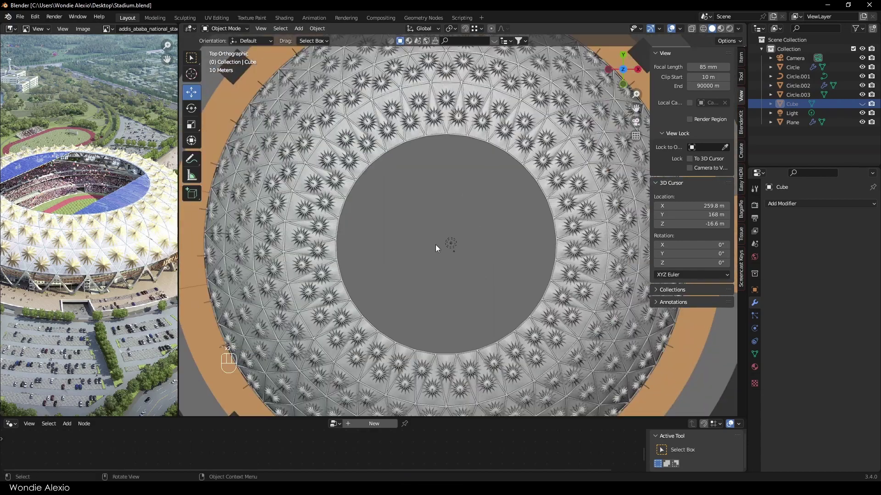
click(481, 174)
middle_drag(433, 248, 502, 131)
click(492, 292)
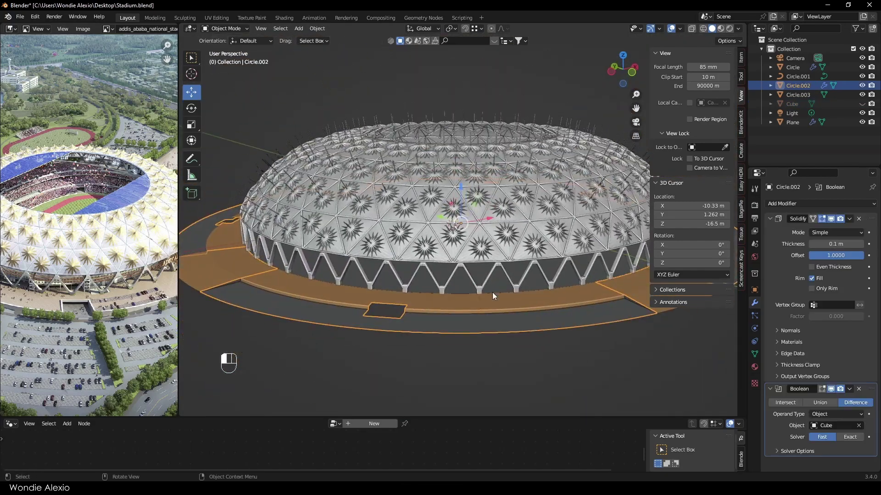
middle_drag(480, 280, 477, 294)
key(grave)
click(463, 255)
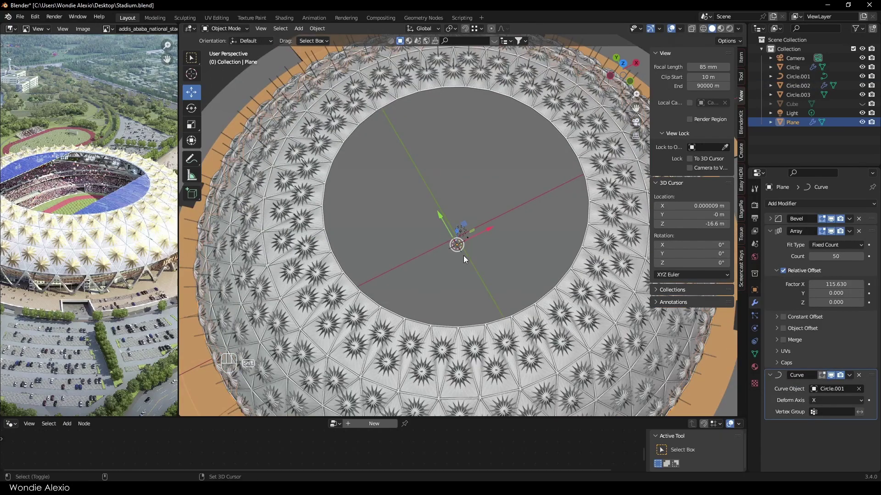
Add a circle at the stadium's centre, scale it up to roughly the width of the roof opening and enter Edit Mode.
key(shift+a)
click(460, 272)
key(s)
click(592, 347)
middle_drag(593, 347, 457, 212)
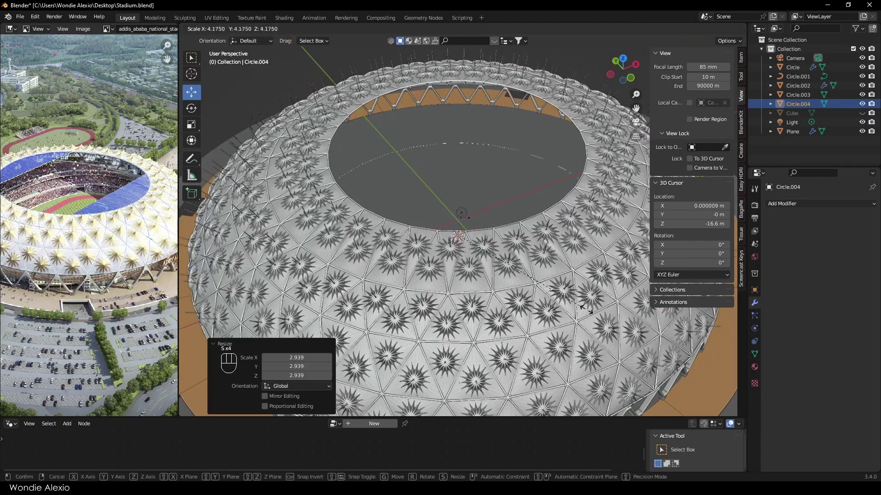
click(586, 310)
key(Tab)
scroll(410, 166, up, 3)
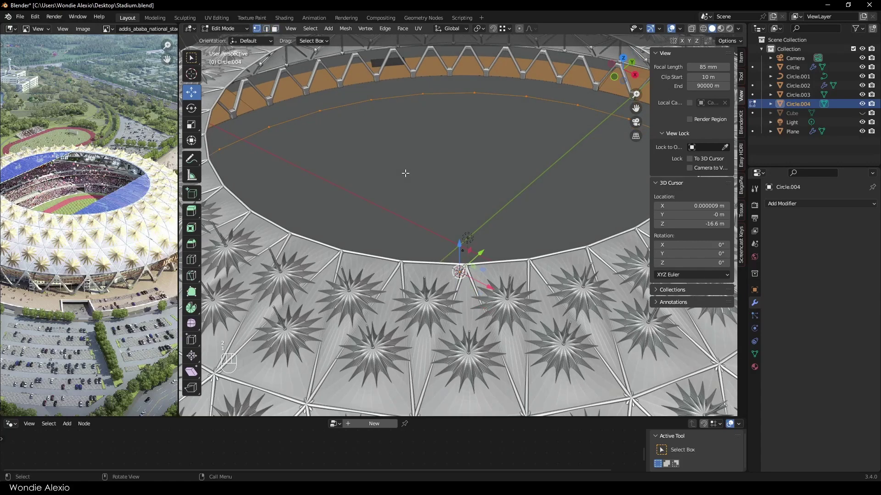
Leave Edit Mode, convert the central circle to a mesh and hide the viewport sidebar.
key(Tab)
right_click(367, 101)
mouse_move(367, 97)
click(430, 97)
key(n)
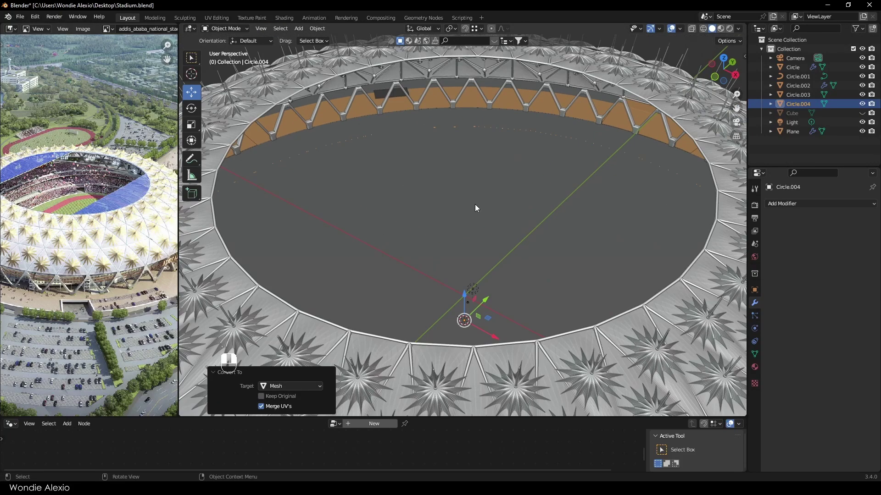
Extrude the central circle upward along Z by about 29 m to form a ring wall inside the stadium.
scroll(475, 205, down, 4)
scroll(403, 198, up, 2)
key(a)
click(439, 173)
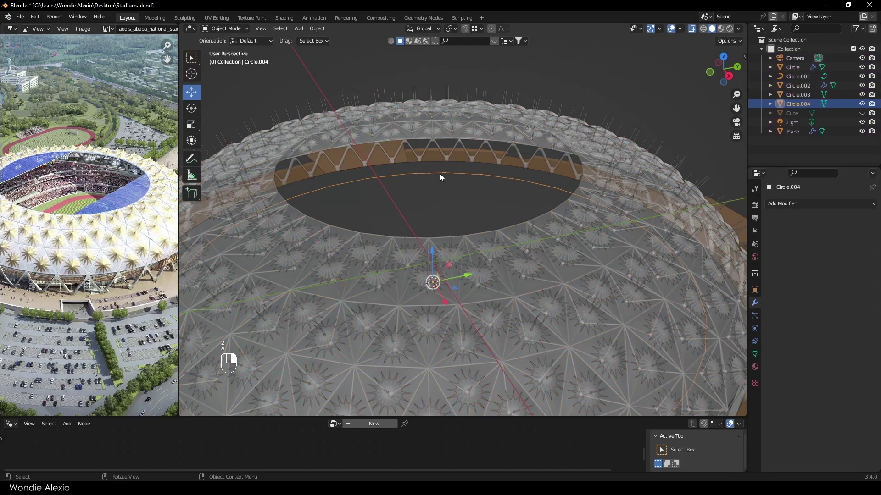
key(Tab)
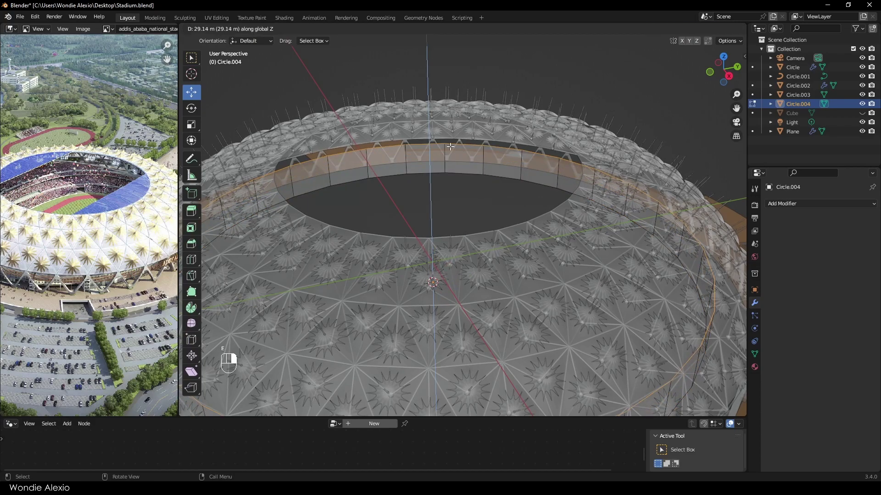
click(450, 146)
key(alt+z)
middle_drag(450, 184, 443, 142)
scroll(443, 220, down, 5)
Hide the stadium's roof shell and select the new inner ring wall.
key(Tab)
click(442, 232)
key(h)
middle_drag(442, 232, 481, 183)
click(453, 230)
Lower the inner ring wall's top edge loop in the right orthographic view to about the height of the V-shaped supports.
key(Tab)
drag(490, 148, 490, 155)
click(725, 71)
scroll(550, 138, up, 3)
drag(459, 202, 459, 211)
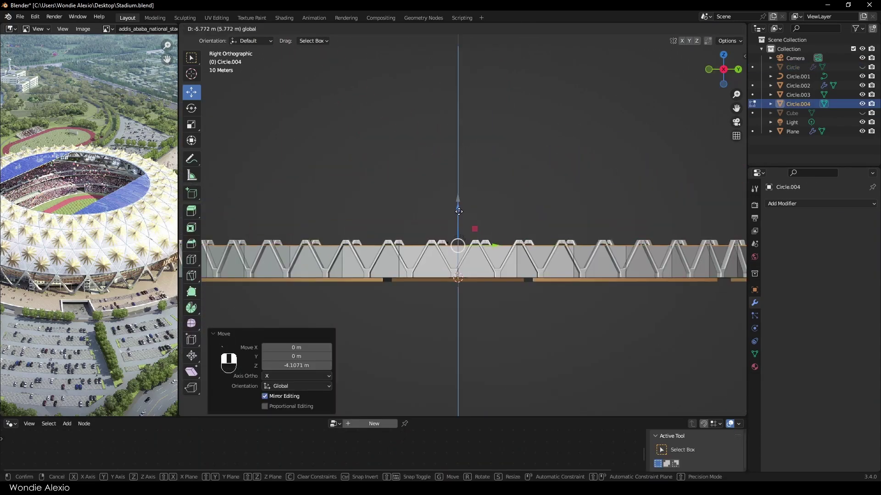
Extrude the wall's top edge upward into further horizontal bands, the last about 6 m high.
click(541, 203)
middle_drag(541, 202, 509, 229)
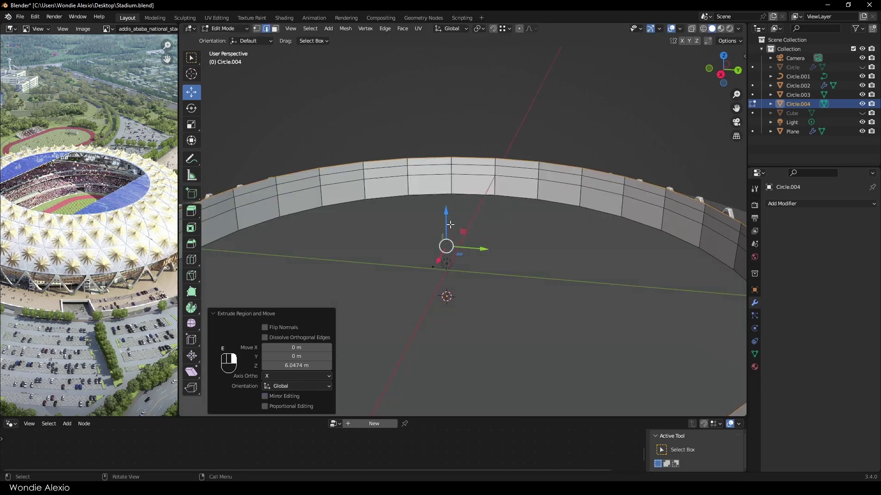
scroll(486, 236, down, 4)
key(Tab)
key(Tab)
Duplicate the wall's middle band of faces, separate the copy into its own object and select it in Object Mode.
scroll(436, 230, up, 3)
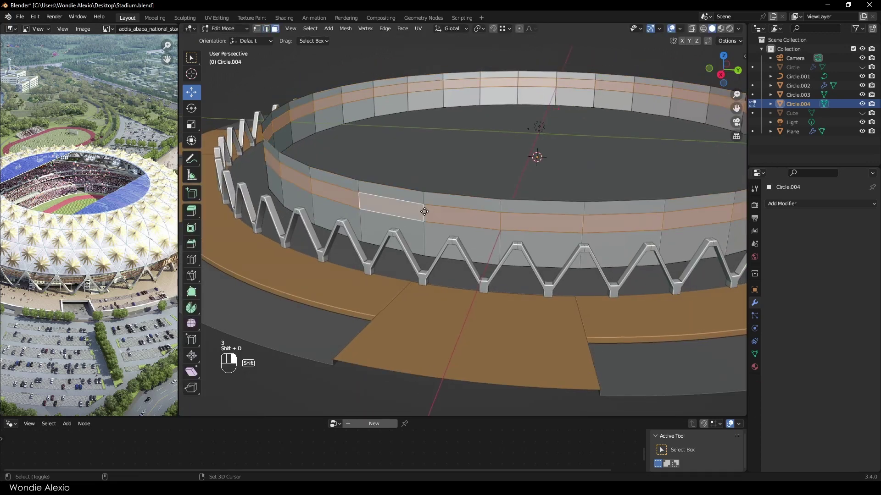
key(p)
click(439, 221)
key(Tab)
click(439, 219)
Scale the separated band up to about 1.022 so it sits just outside the inner wall.
key(s)
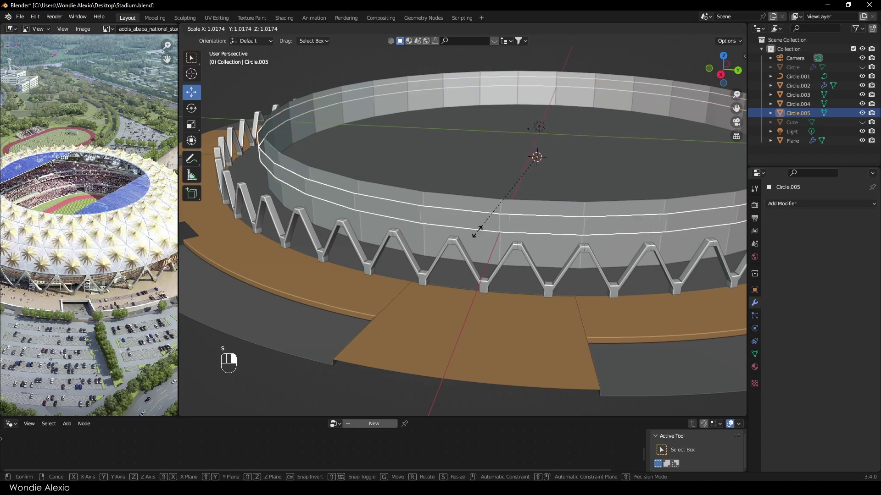
click(472, 234)
middle_drag(472, 233, 411, 221)
key(s)
key(z)
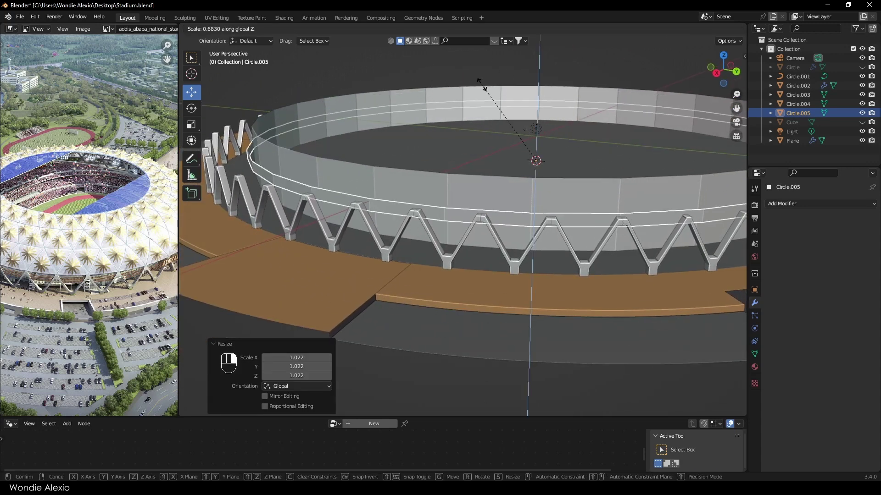
right_click(482, 85)
key(ctrl+z)
Adjust the separated band's height and vertical position around the wall and set its origin to its geometry.
mouse_move(452, 181)
middle_down()
mouse_move(432, 194)
mouse_move(468, 179)
middle_up()
click(191, 125)
drag(472, 164, 467, 146)
shift+middle_drag(467, 160, 491, 181)
click(191, 92)
drag(493, 187, 493, 212)
right_click(469, 239)
click(518, 259)
scroll(518, 257, down, 2)
drag(541, 157, 543, 158)
click(504, 121)
Add a new material to the inner ring wall and set its viewport display color to blue.
middle_drag(477, 129, 426, 139)
click(426, 139)
shift+middle_drag(429, 184, 426, 149)
click(754, 366)
click(810, 243)
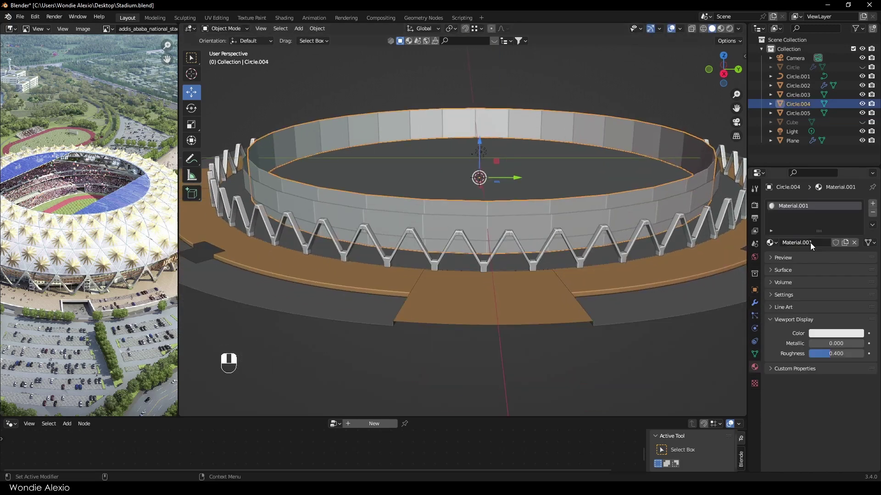
click(823, 225)
click(708, 337)
scroll(504, 229, up, 1)
Duplicate the blue ring wall in place.
mouse_move(500, 226)
middle_down()
mouse_move(471, 219)
mouse_move(490, 226)
middle_up()
click(457, 223)
key(shift+d)
right_click(458, 223)
Give the duplicated wall its own copy of the material, named "glass frame", with a dark viewport display color.
click(825, 242)
double_click(824, 244)
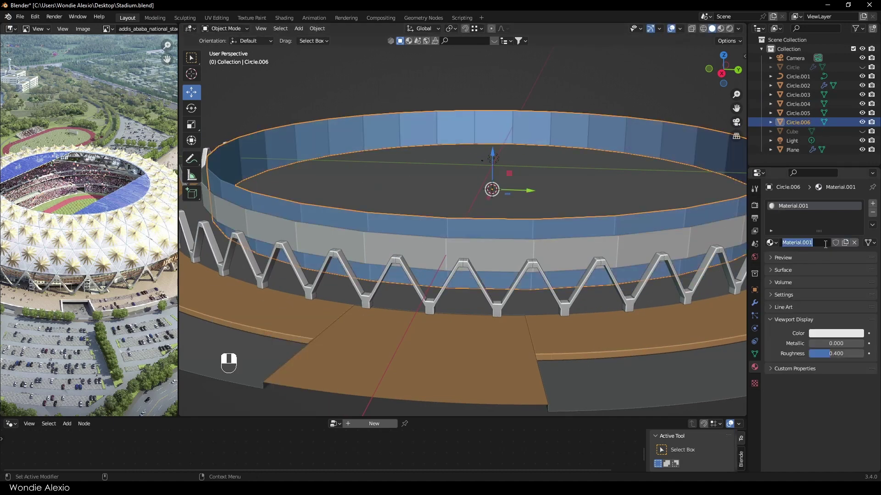
middle_drag(542, 216, 555, 222)
key(Delete)
key(ctrl+z)
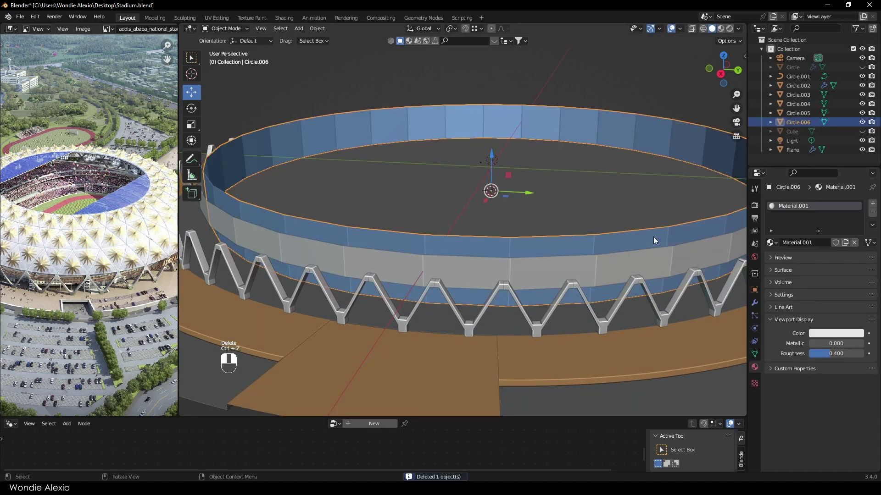
click(845, 243)
double_click(821, 243)
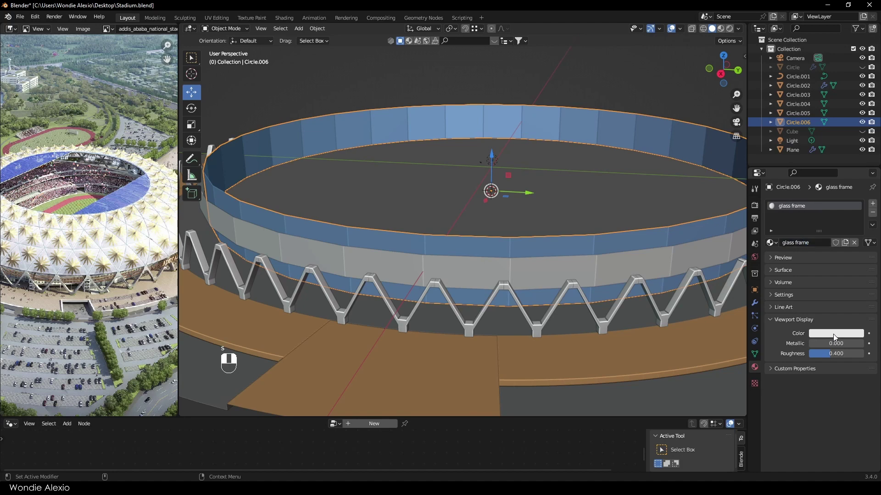
Add a Wireframe modifier to the duplicated wall, apply its rotation and scale, and adjust the frame thickness.
click(755, 303)
click(778, 204)
click(698, 408)
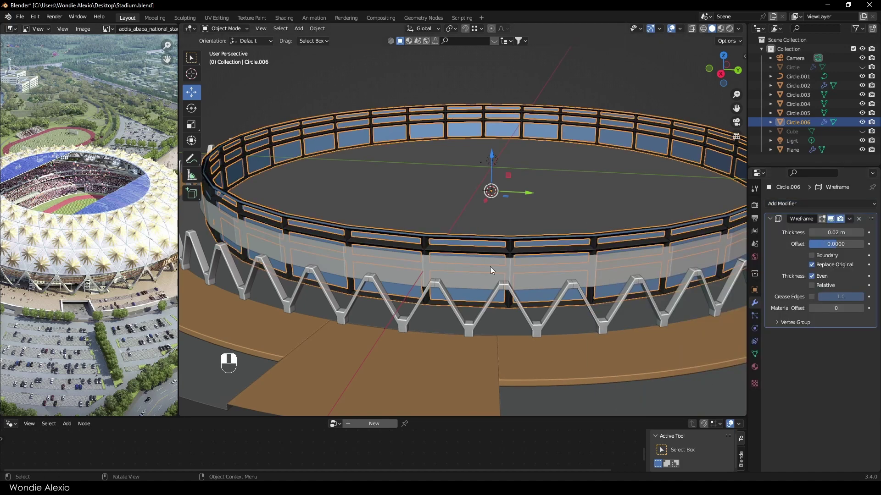
right_click(466, 226)
click(439, 276)
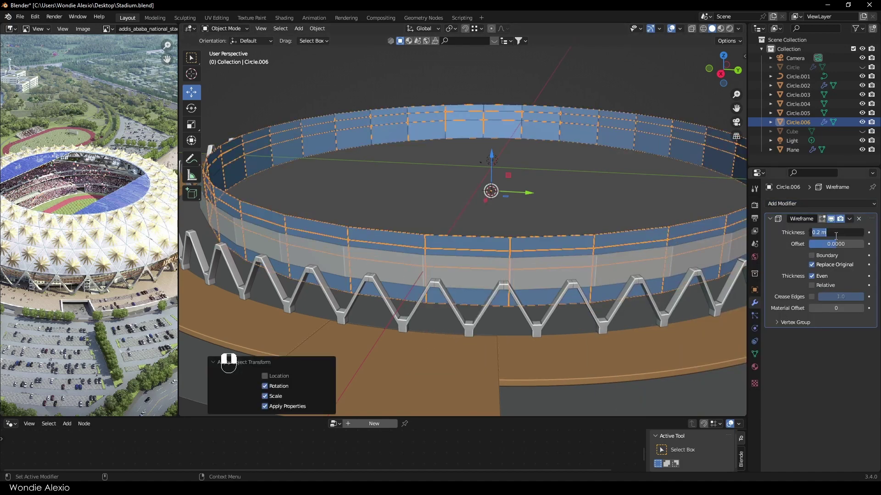
middle_drag(596, 216, 488, 244)
Add a Solidify modifier to the outer band, apply its rotation and scale, and set thickness to 0.5 m and offset to 1.
click(488, 243)
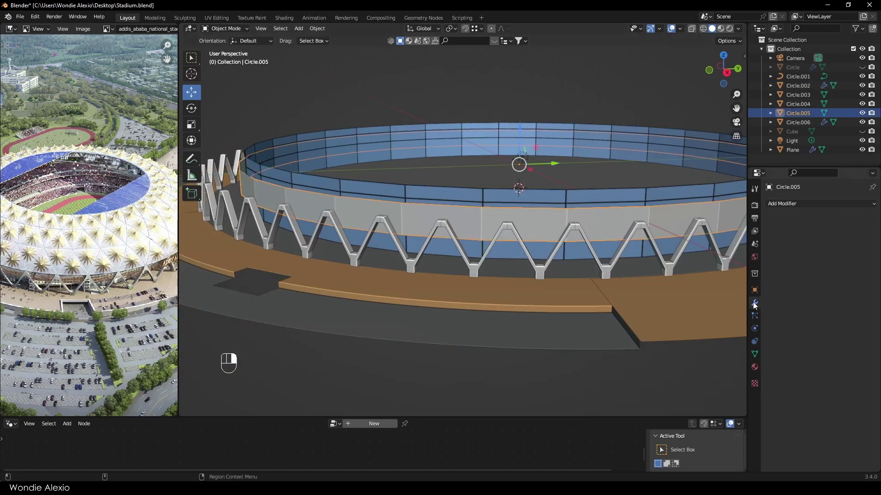
click(821, 204)
click(706, 363)
drag(837, 243, 605, 259)
key(ctrl+a)
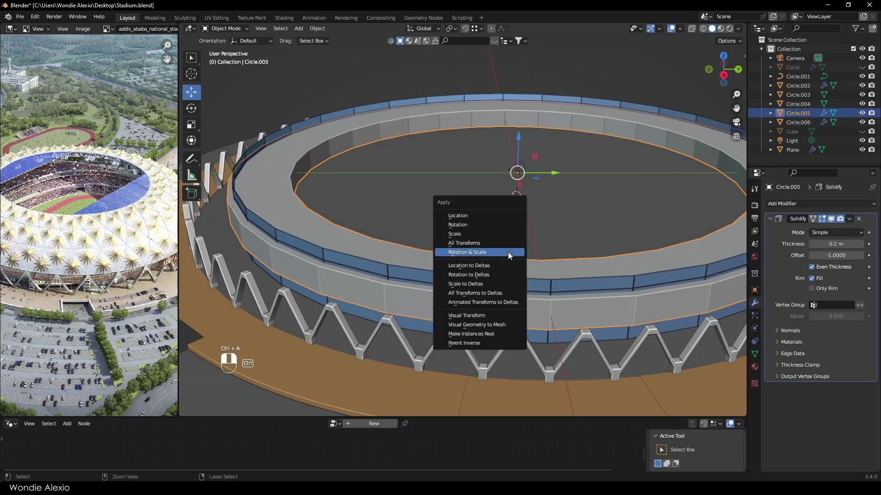
click(508, 252)
drag(817, 256, 806, 242)
scroll(487, 239, up, 5)
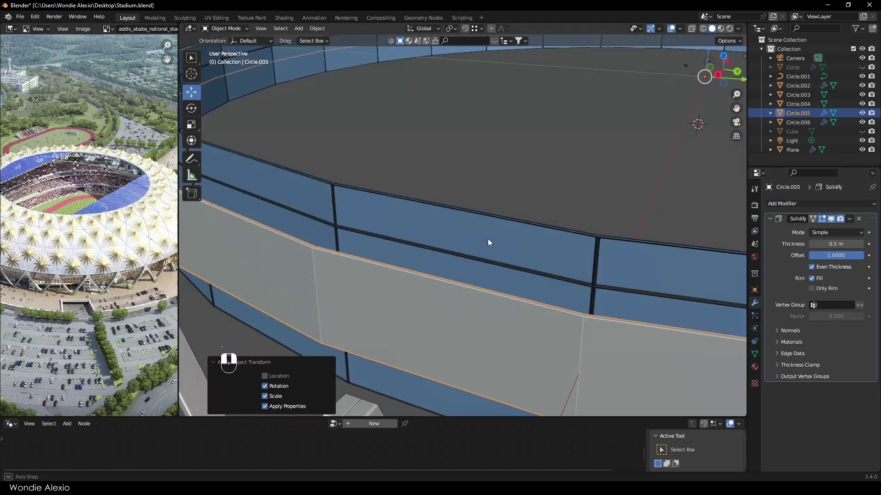
scroll(488, 239, down, 5)
Unhide all hidden objects, clear the selection and save the file.
click(444, 194)
alt+drag(444, 194, 477, 348)
key(alt+h)
click(578, 227)
click(466, 309)
key(ctrl+s)
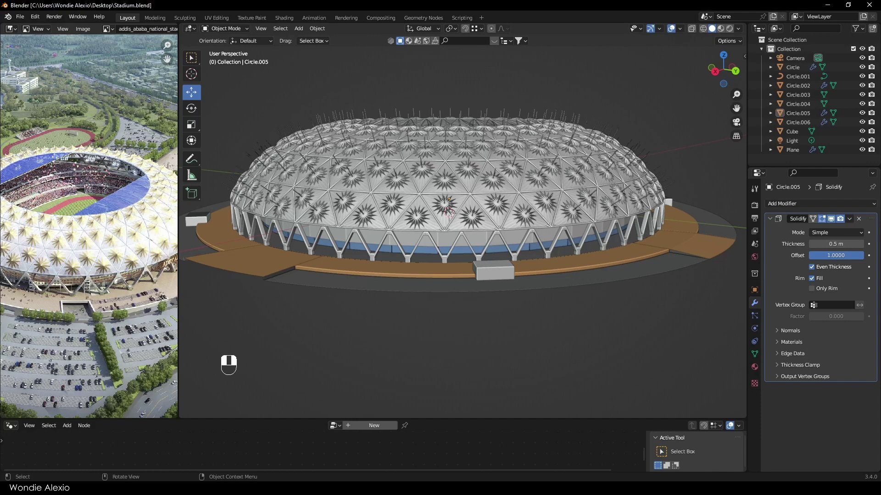
Enlarge the node editor area and hide the stadium's roof shell to expose the inner wall.
drag(466, 418, 473, 247)
scroll(484, 157, up, 2)
click(484, 157)
key(h)
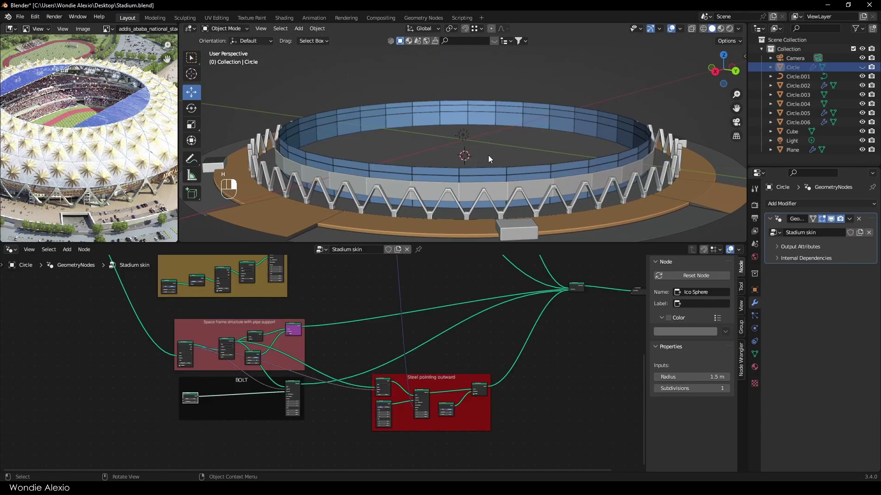
scroll(487, 155, up, 5)
alt+drag(488, 155, 480, 107)
scroll(533, 156, down, 6)
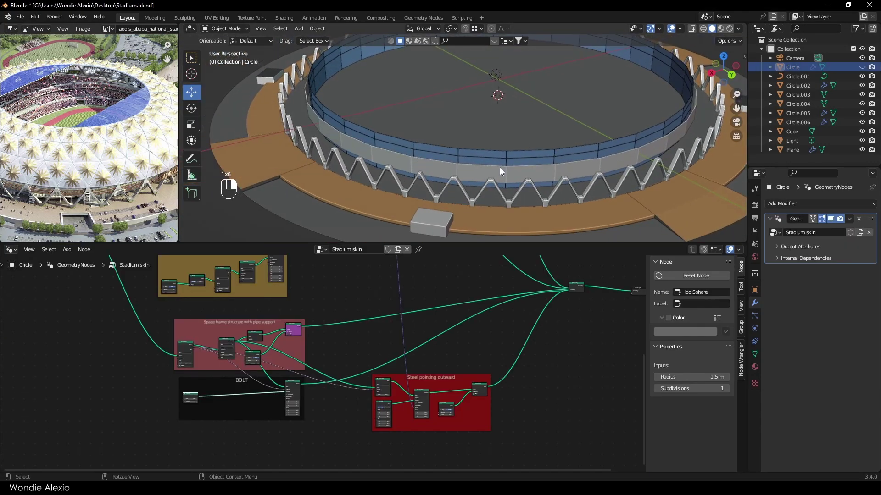
Select the outer band, widen the reference image area and load 06adey2.jpg to examine the facade pattern behind the supports.
click(500, 167)
drag(484, 242, 482, 224)
drag(179, 146, 299, 147)
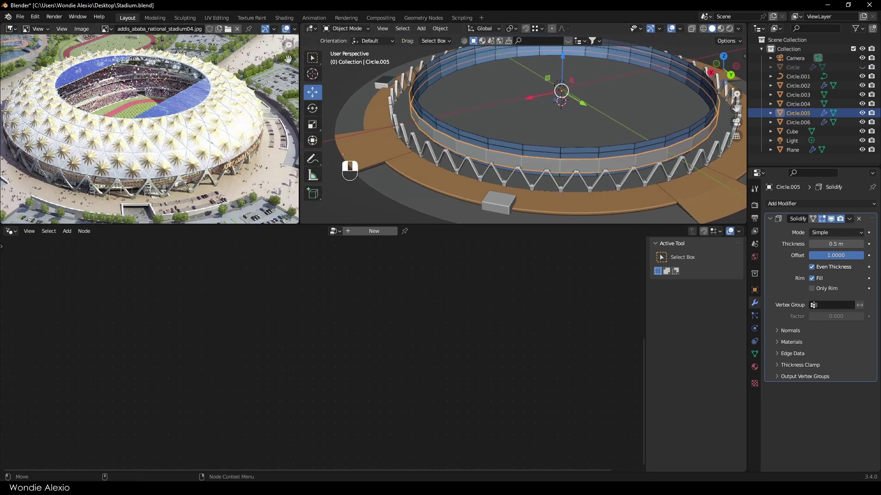
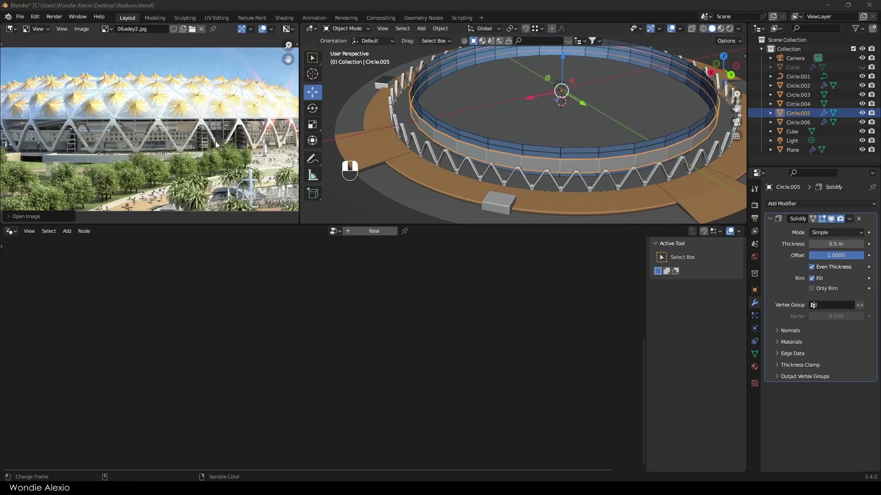
scroll(171, 148, up, 3)
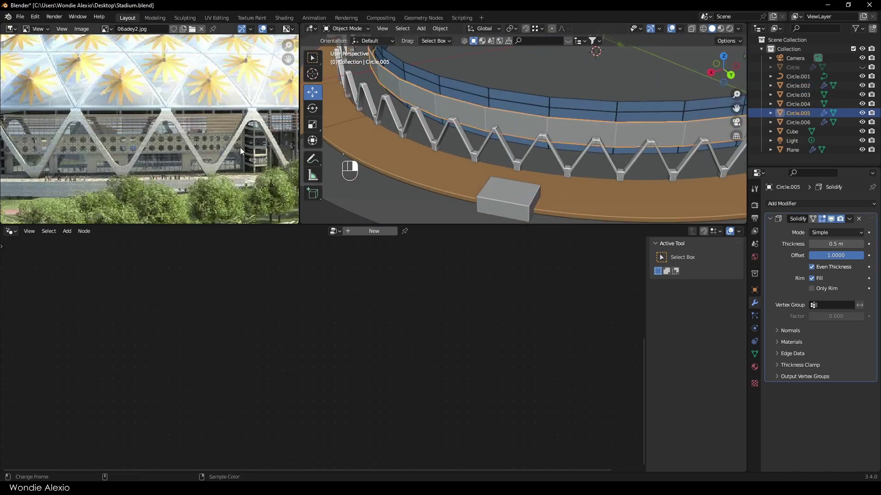
middle_drag(240, 147, 207, 147)
scroll(207, 148, down, 1)
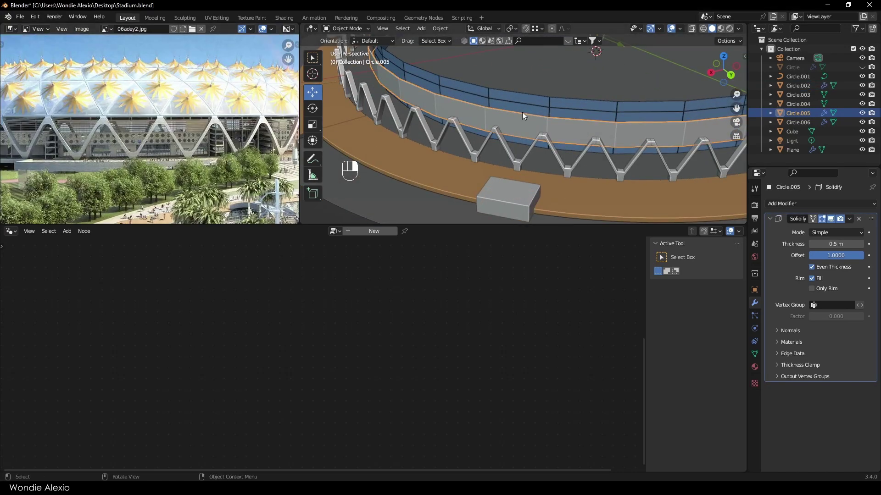
Create a new Geometry Nodes tree on the outer band and spread its Group Input and Group Output nodes apart.
right_click(356, 296)
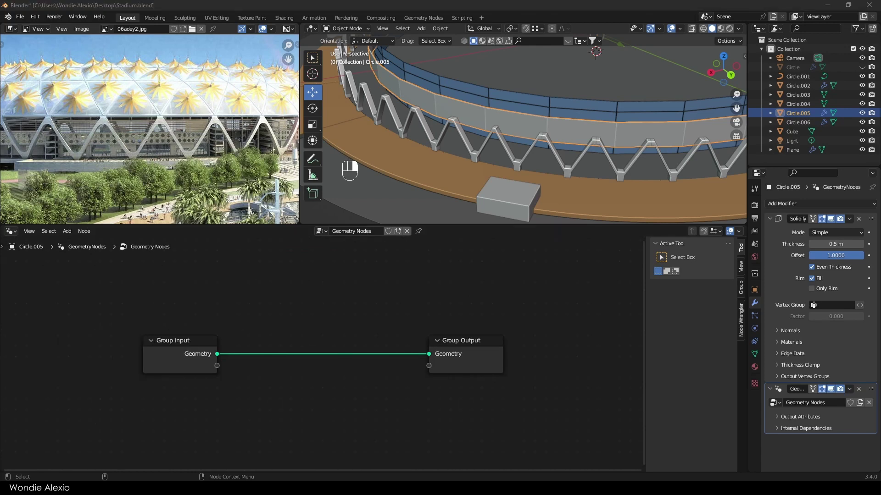
drag(466, 355, 519, 323)
drag(178, 349, 88, 330)
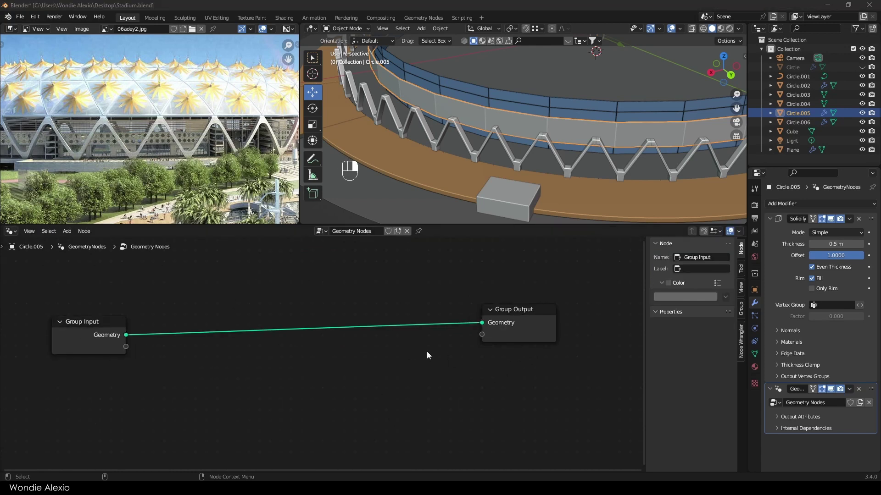
Insert a Mesh to Points node between Group Input and Group Output, set to Faces with a 2.55 m radius.
key(shift+a)
click(301, 250)
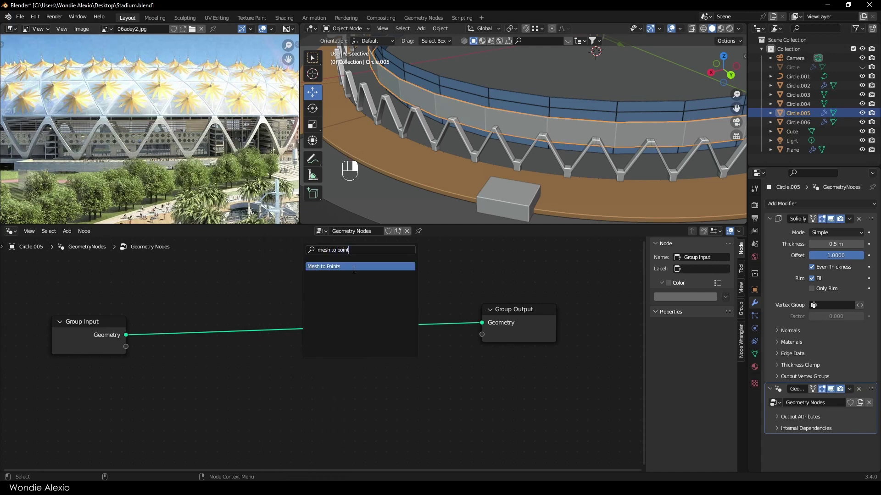
click(354, 267)
click(296, 329)
drag(282, 321, 251, 324)
click(248, 333)
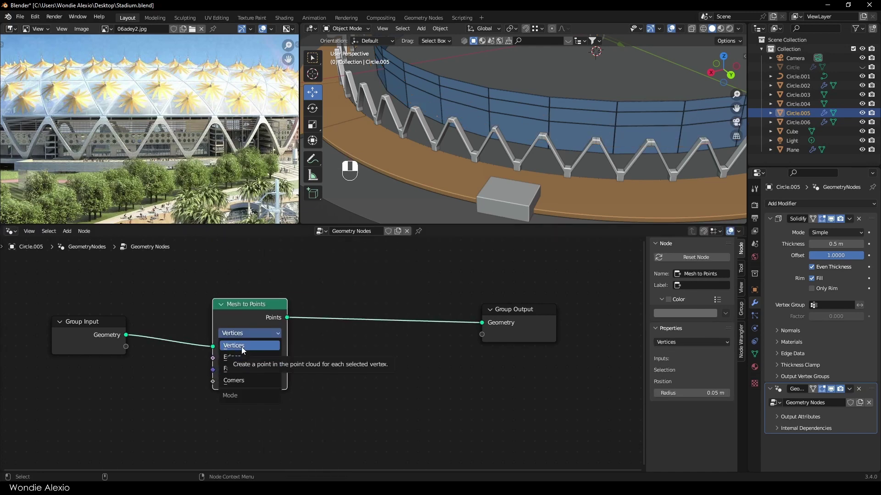
click(241, 369)
drag(271, 381, 298, 381)
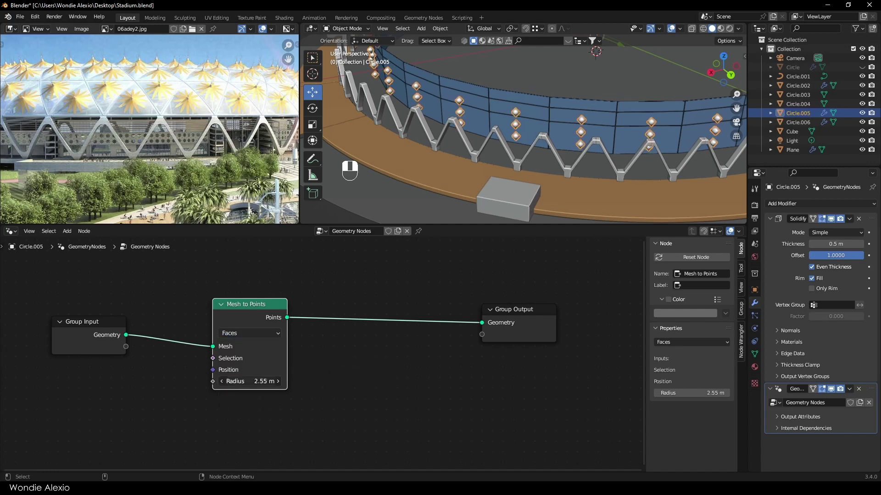
scroll(497, 155, down, 4)
middle_drag(497, 155, 508, 157)
click(390, 355)
middle_drag(383, 368, 411, 372)
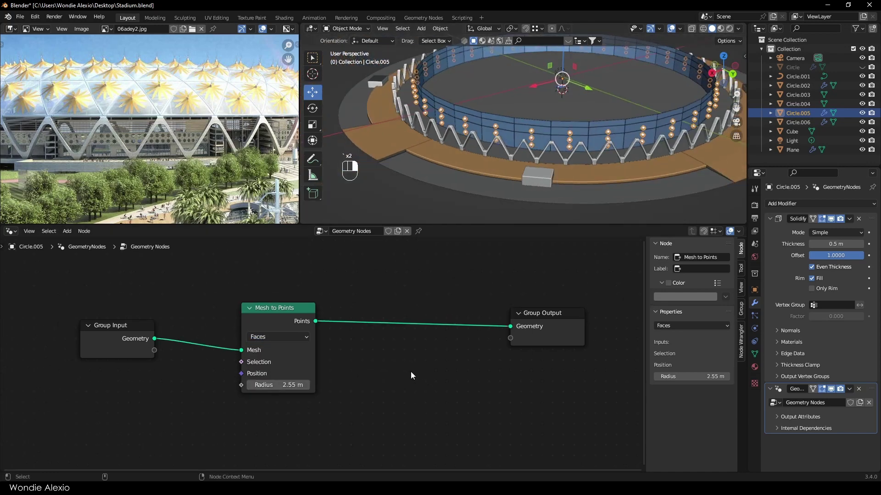
key(shift+a)
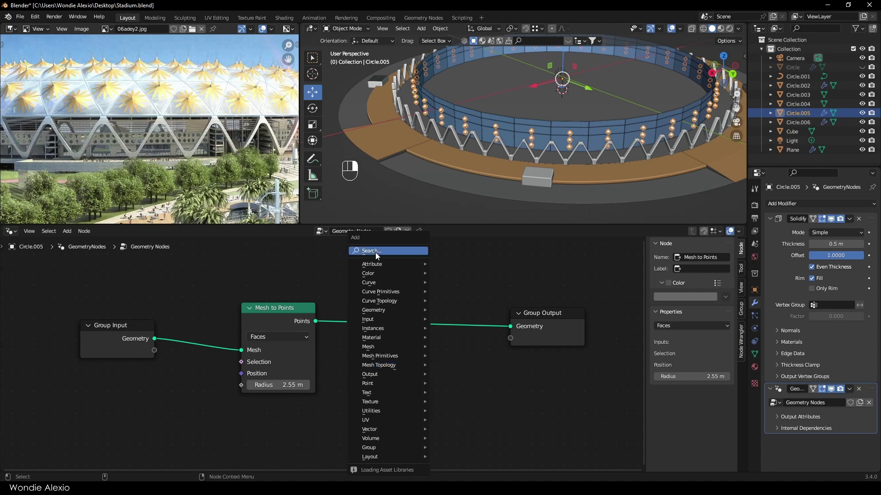
click(375, 253)
text(instacne)
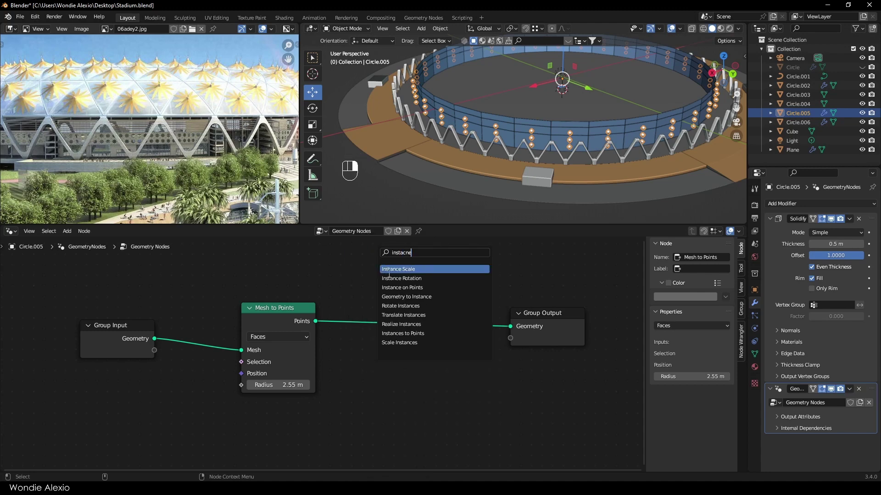
click(401, 334)
click(414, 406)
key(Delete)
Insert an Instance on Points node between Mesh to Points and Group Output.
key(shift+a)
mouse_move(416, 342)
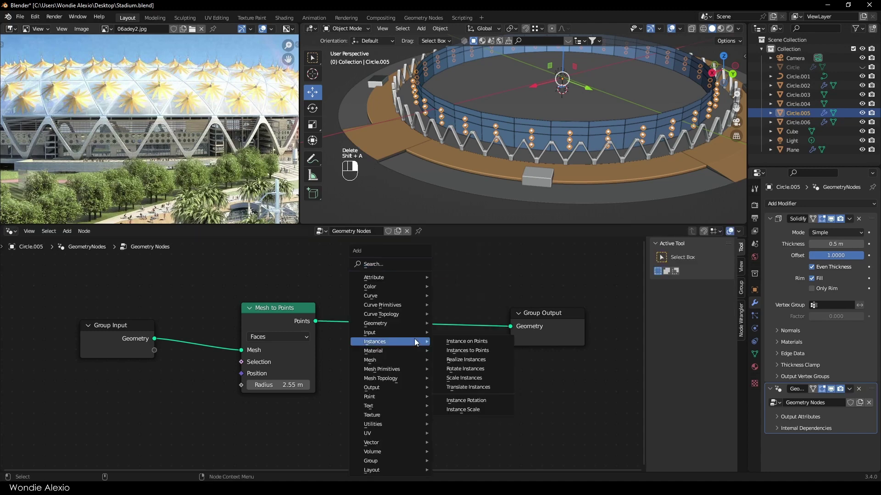
click(472, 342)
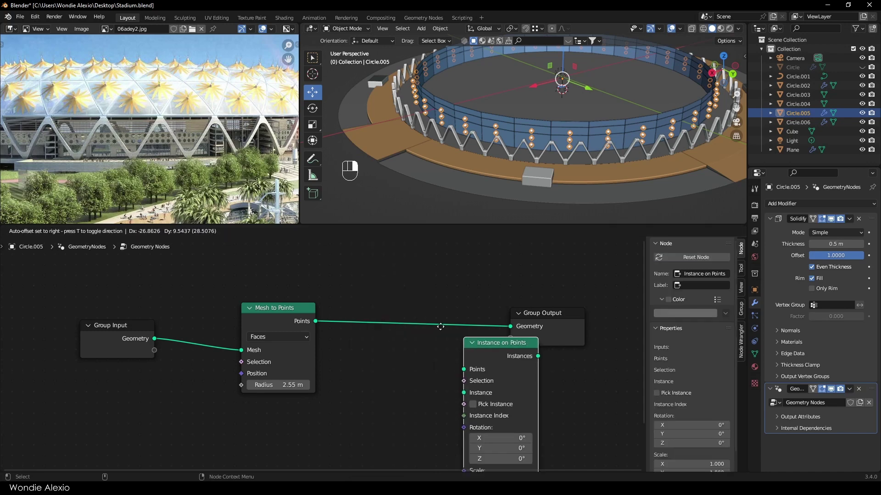
click(371, 279)
Add a Star node below Mesh to Points, with its Curve output linked to the Instance input of Instance on Points.
drag(393, 345, 251, 369)
text(star)
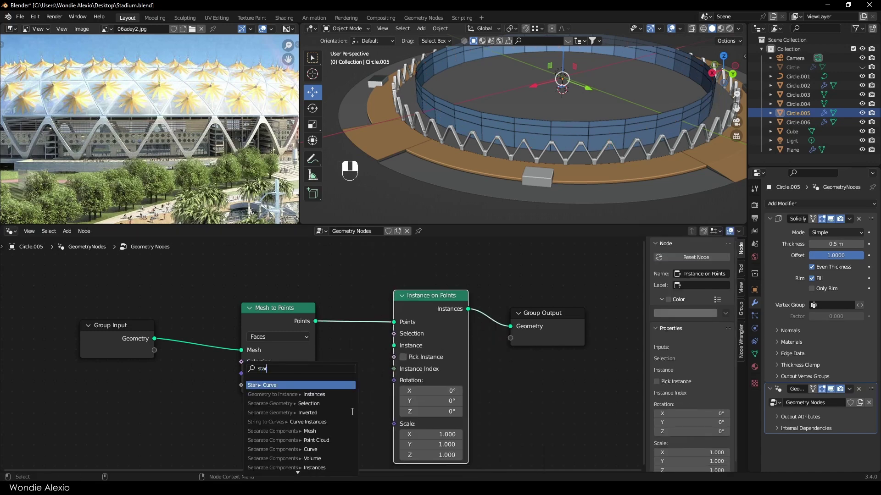
key(Return)
click(354, 392)
scroll(442, 444, down, 2)
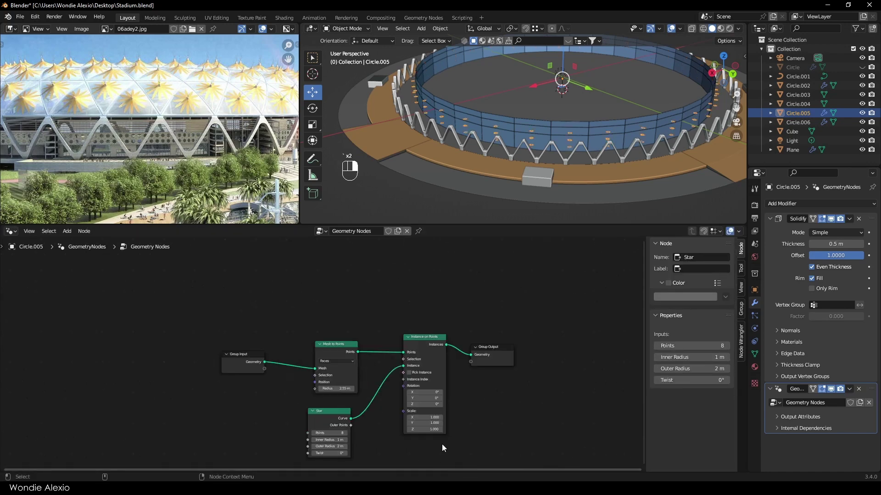
middle_drag(442, 444, 345, 389)
scroll(346, 390, up, 1)
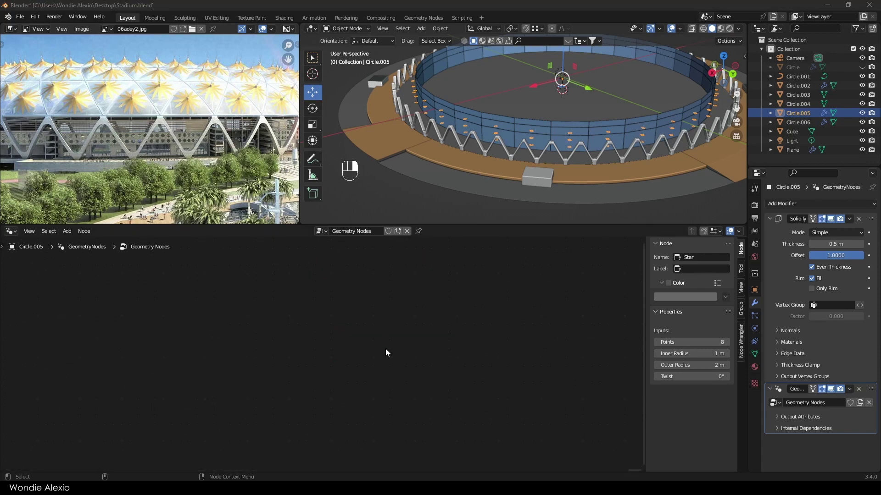
key(Home)
scroll(339, 362, up, 3)
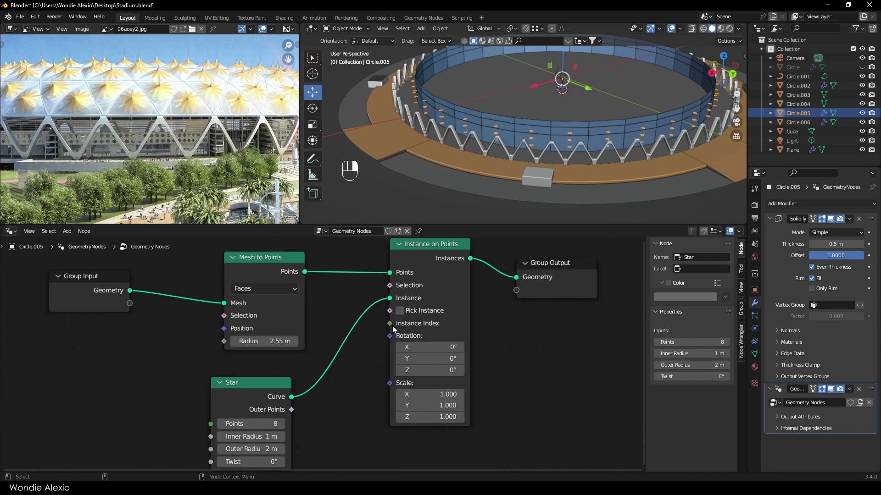
Add a Sample Index node and place it below the Star node.
scroll(392, 325, down, 2)
key(shift+a)
click(237, 265)
text(sample)
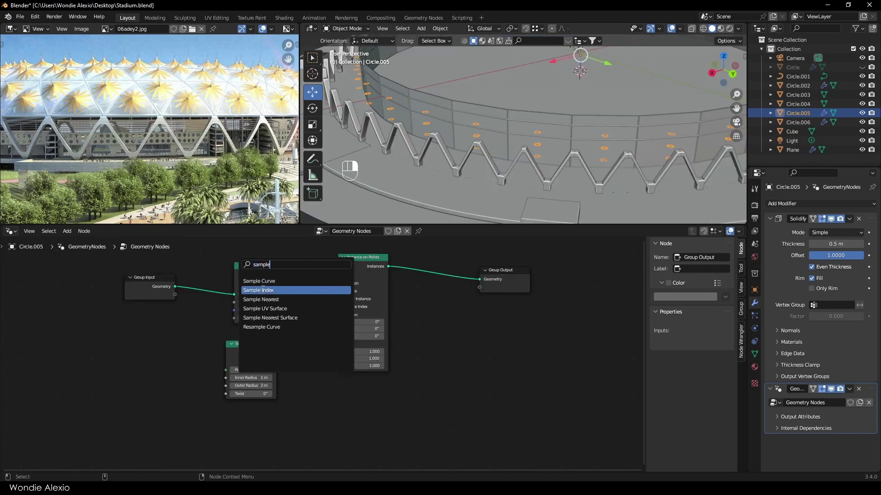
click(271, 290)
click(338, 413)
middle_drag(338, 413, 383, 305)
drag(383, 305, 309, 346)
Add a Normal input node beside the Sample Index node.
key(shift+a)
click(275, 258)
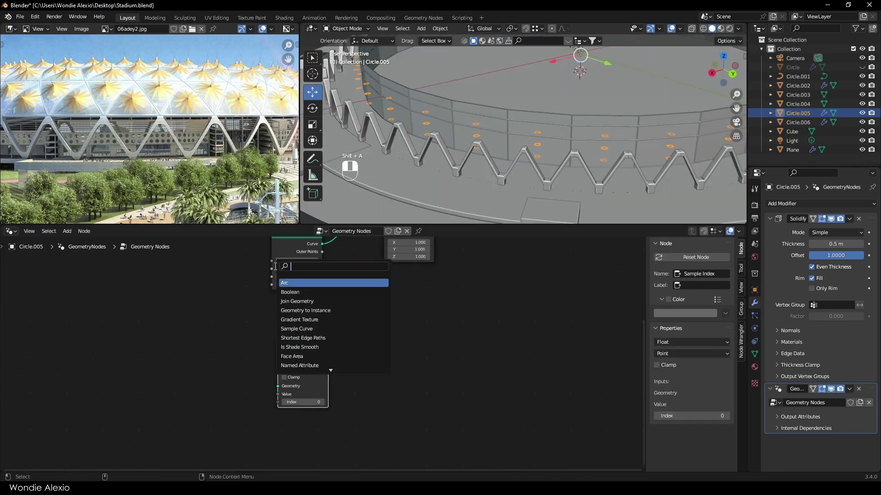
text(norm)
click(278, 283)
click(181, 407)
click(216, 421)
Add an Index input node directly below the Normal node.
key(shift+a)
click(193, 265)
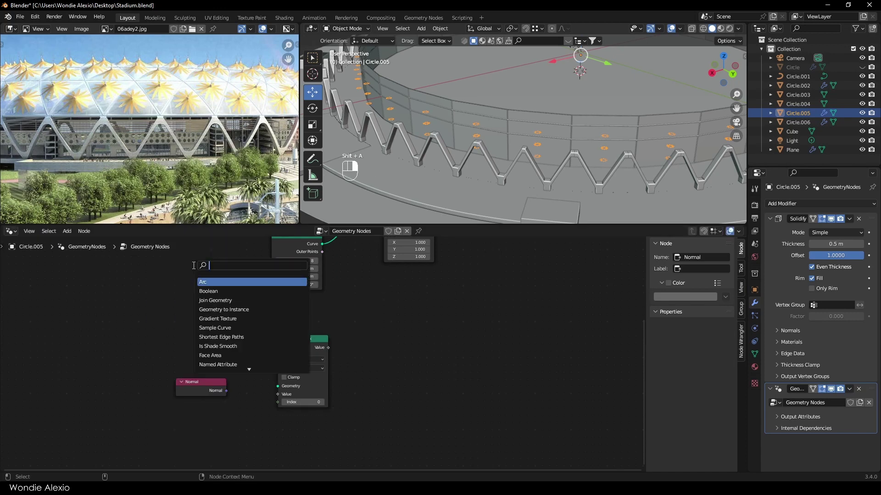
text(index)
key(Return)
click(211, 418)
scroll(203, 401, up, 1)
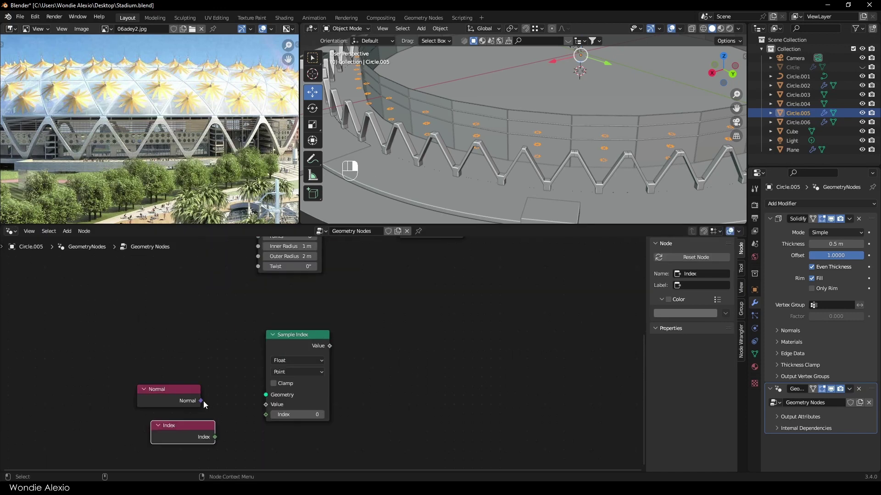
Link the Normal and Index nodes to the Value and Index inputs of Sample Index.
scroll(266, 405, up, 1)
click(266, 405)
drag(207, 443, 261, 420)
drag(191, 405, 261, 409)
Set the Sample Index node to the Vector data type and Face domain, with Clamp enabled.
scroll(331, 376, down, 2)
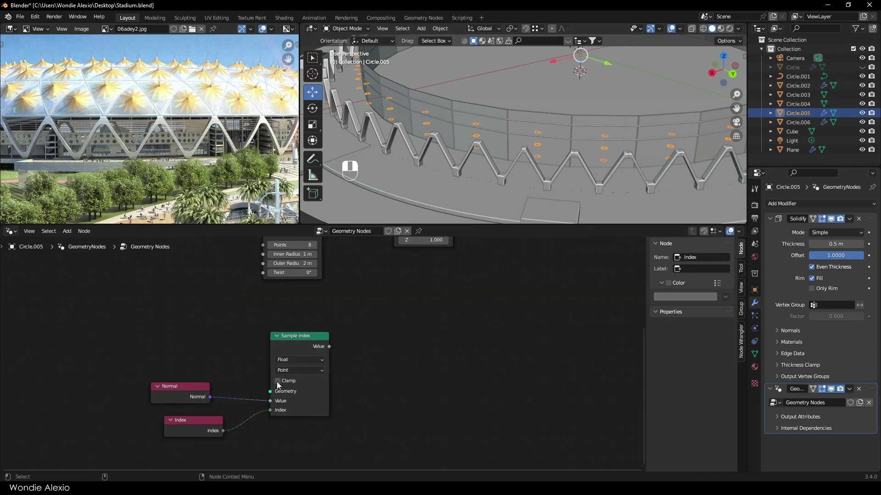
scroll(298, 372, down, 1)
scroll(275, 353, up, 3)
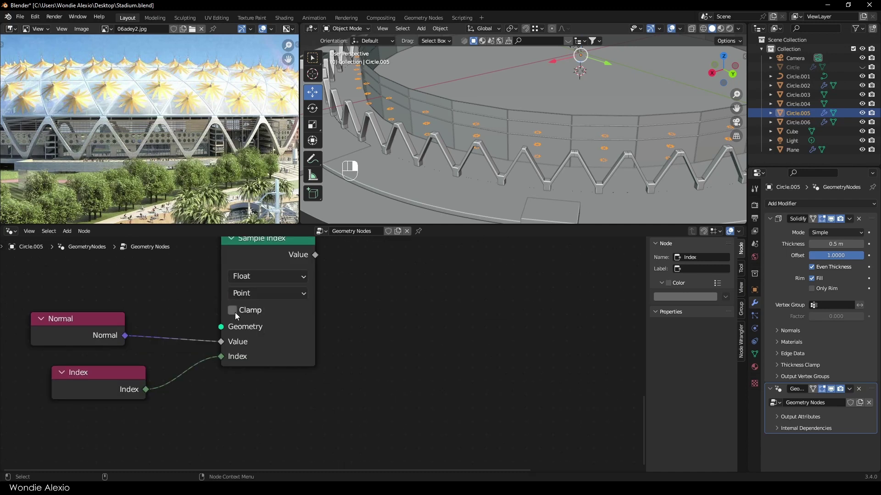
click(252, 276)
click(246, 321)
scroll(212, 325, down, 3)
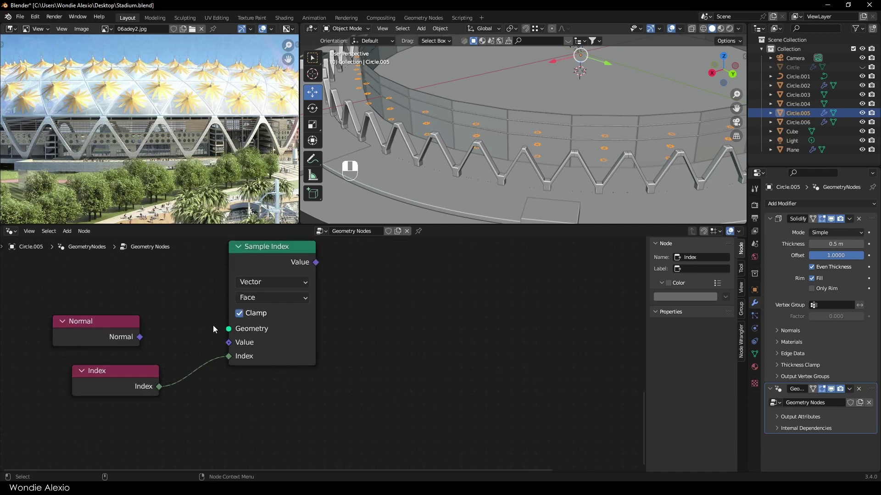
Join the reference image area into the 3D viewport so the viewport spans the full width.
right_click(298, 106)
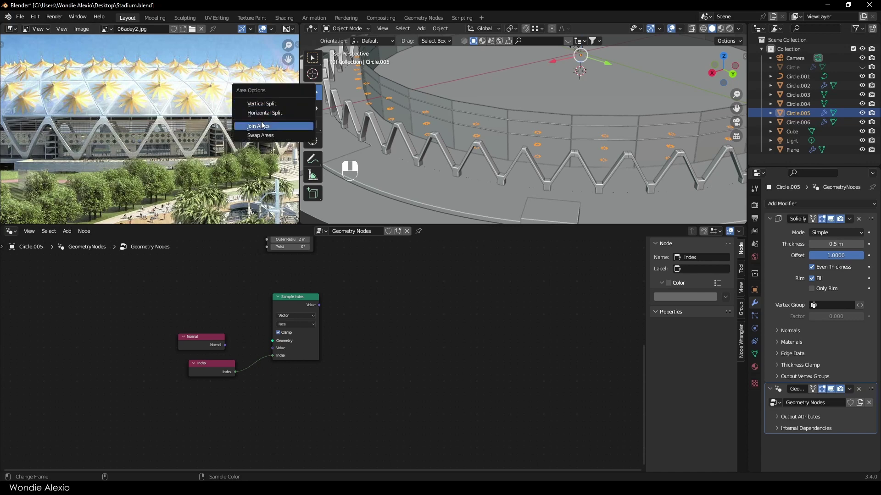
click(261, 123)
click(260, 124)
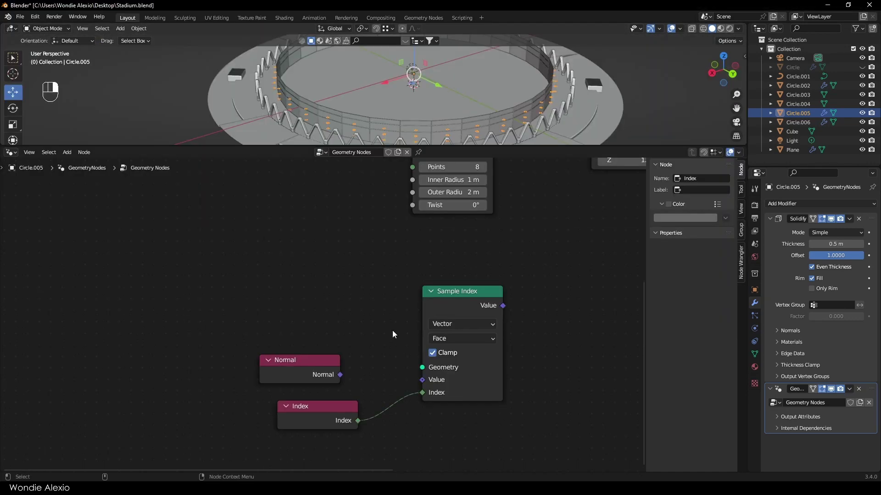
Reconnect Normal to Sample Index's Value input and link the sampled value to the Rotation of Instance on Points.
scroll(392, 334, down, 2)
drag(272, 353, 342, 357)
scroll(473, 311, down, 2)
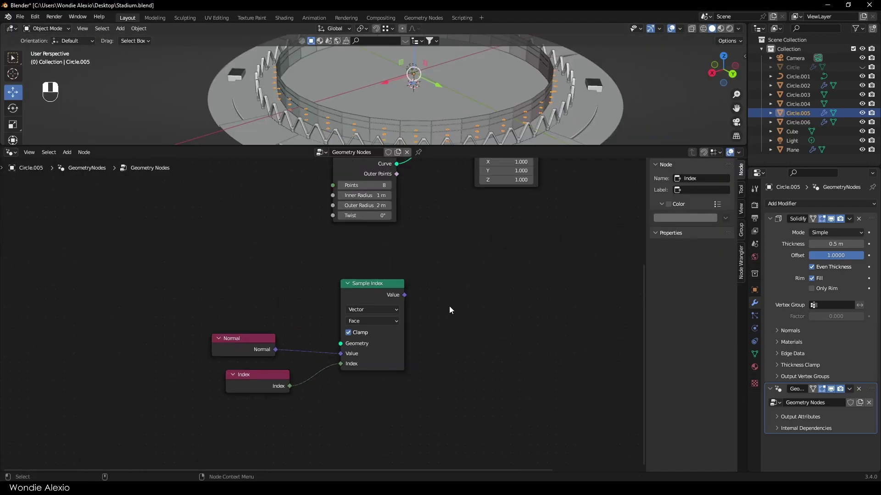
middle_drag(352, 289, 252, 400)
drag(299, 411, 363, 246)
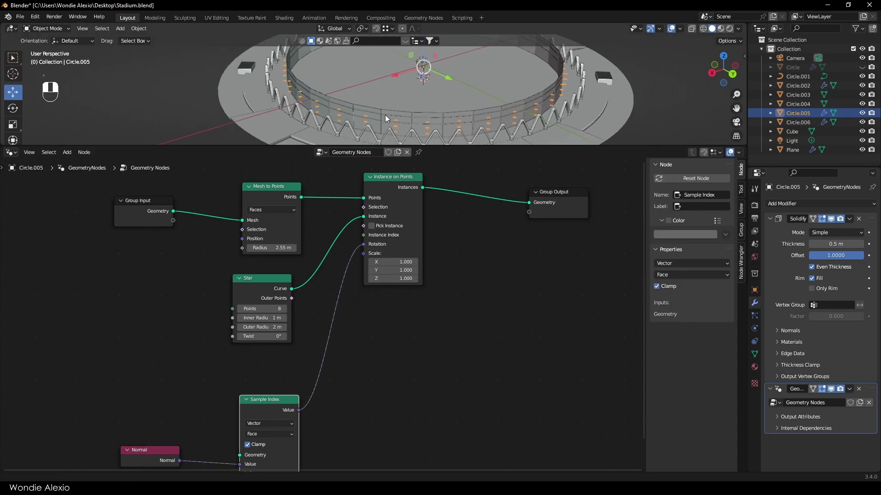
Route the sampled normal through Align Euler to Vector set to Z, and link Group Input's geometry to Sample Index.
scroll(384, 115, up, 3)
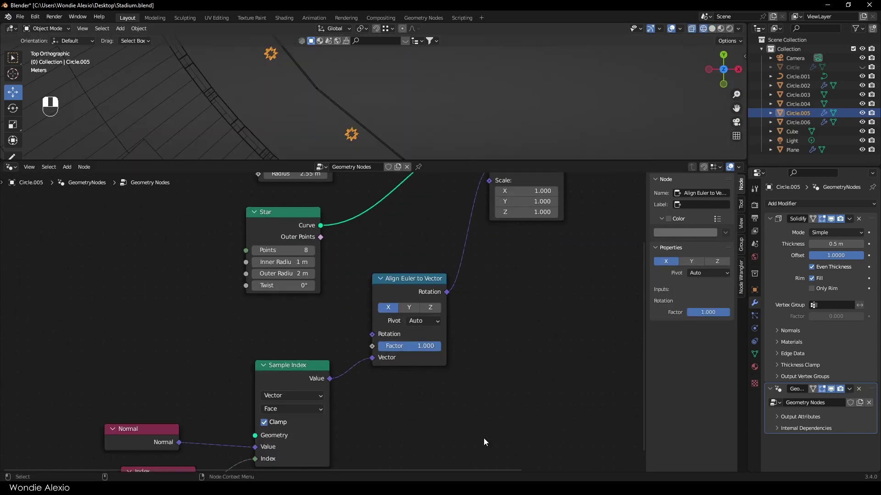
scroll(483, 438, down, 2)
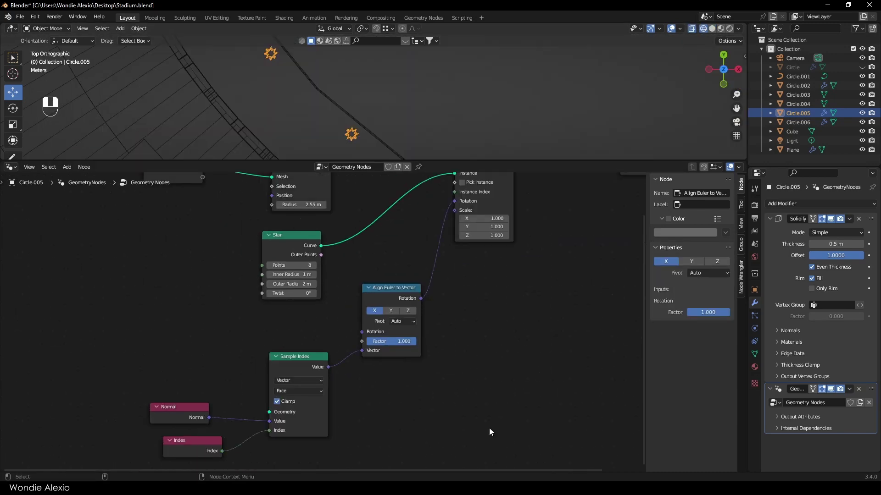
drag(198, 191, 22, 248)
drag(53, 245, 231, 351)
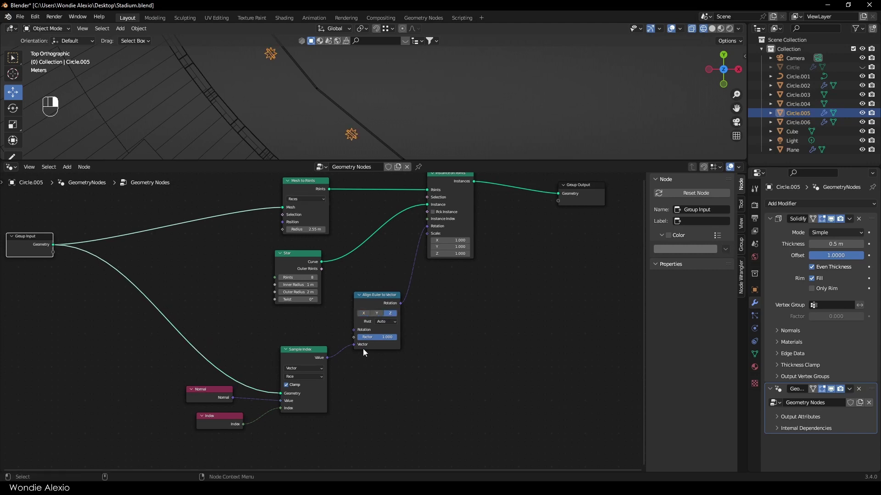
scroll(361, 346, up, 4)
drag(334, 336, 351, 331)
drag(366, 353, 364, 334)
Enlarge the 3D viewport, switch it to solid shading and deselect everything to examine the stars' orientation around the band.
middle_drag(441, 136, 471, 145)
drag(471, 160, 471, 263)
middle_drag(469, 237, 459, 189)
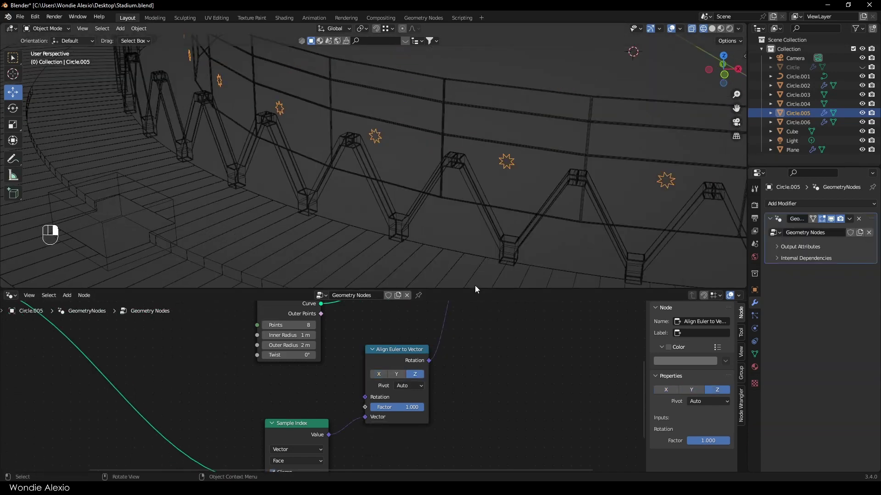
drag(474, 288, 472, 446)
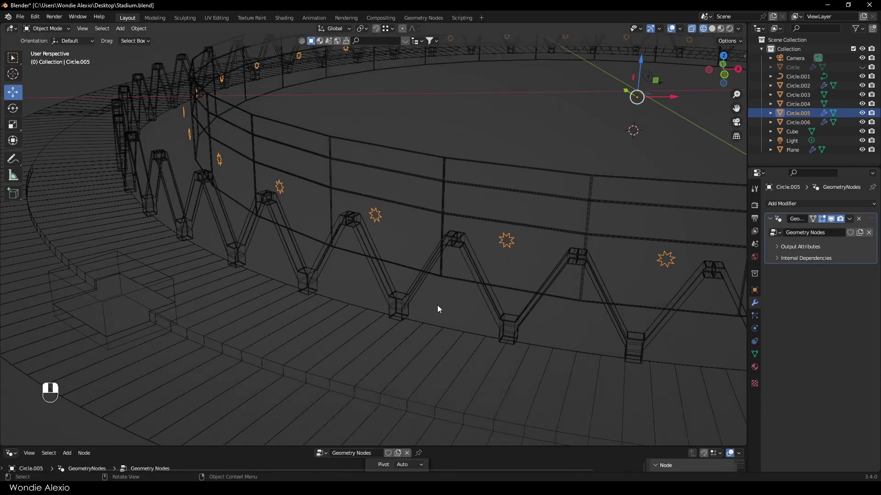
middle_drag(437, 304, 472, 276)
key(z)
click(412, 282)
mouse_move(413, 280)
middle_down()
mouse_move(445, 301)
mouse_move(403, 277)
mouse_move(243, 237)
mouse_move(315, 241)
mouse_move(277, 244)
middle_up()
key(alt+a)
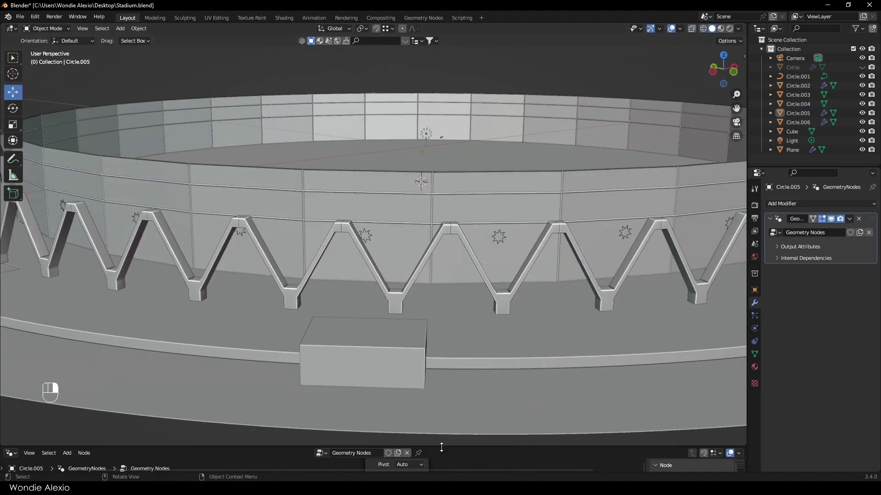
Enlarge the node editor again, move Group Output aside and insert a Join Geometry node between Instance on Points and it.
drag(441, 446, 442, 248)
scroll(459, 404, down, 3)
scroll(397, 302, down, 2)
middle_drag(394, 296, 289, 377)
drag(425, 347, 526, 386)
key(shift+a)
click(402, 262)
text(j)
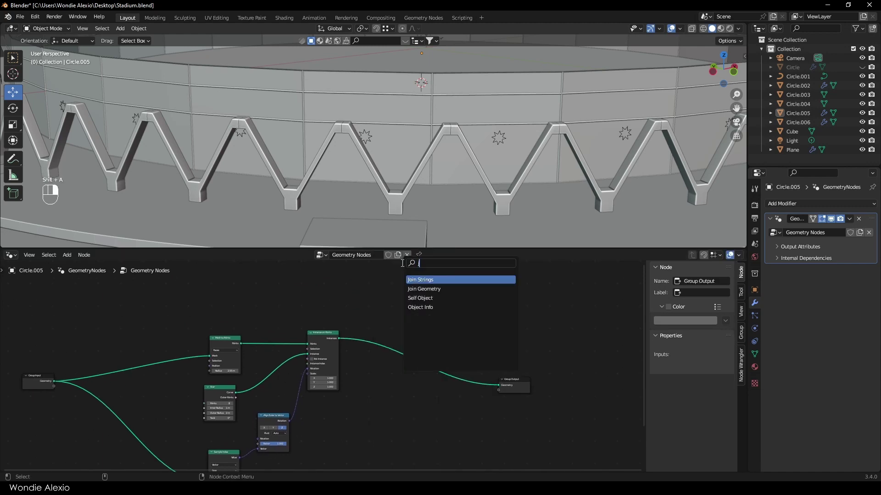
text(oin)
click(424, 289)
click(430, 394)
scroll(321, 389, up, 1)
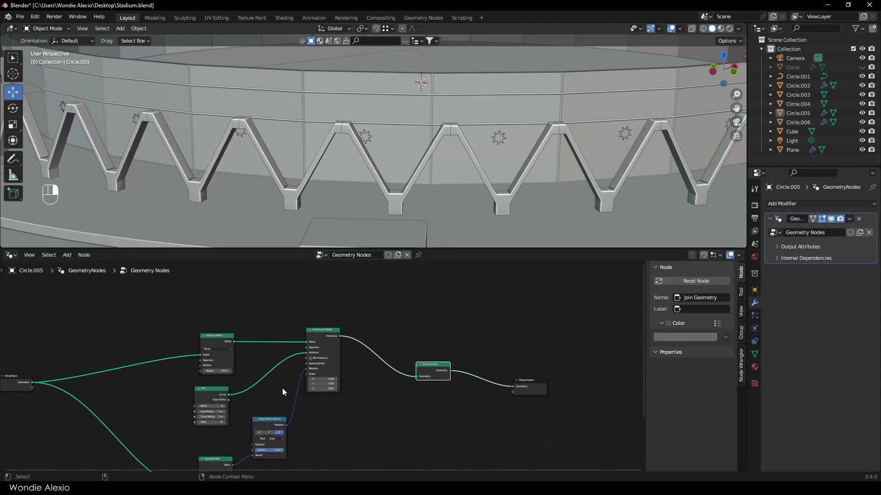
Link Group Input's geometry to Join Geometry so the band mesh is output together with the stars.
scroll(33, 387, up, 2)
drag(33, 387, 433, 381)
click(86, 398)
middle_drag(101, 397, 168, 395)
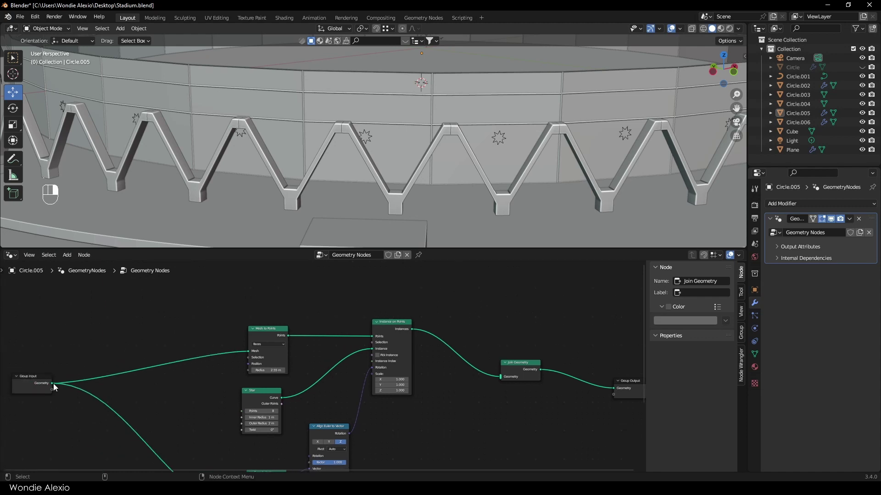
drag(472, 392, 500, 376)
middle_drag(441, 211, 389, 225)
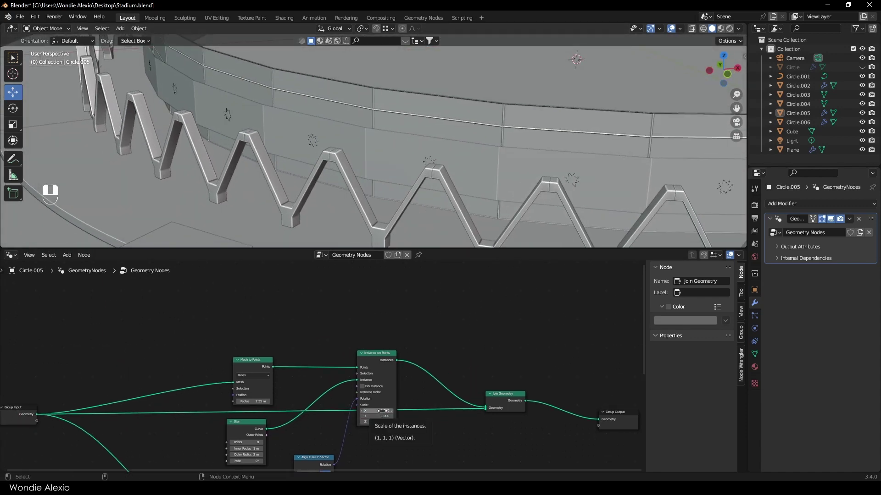
Move Join Geometry and Group Output down and insert a Fill Curve node set to N-gons after Instance on Points.
middle_drag(430, 382, 273, 348)
scroll(273, 348, up, 2)
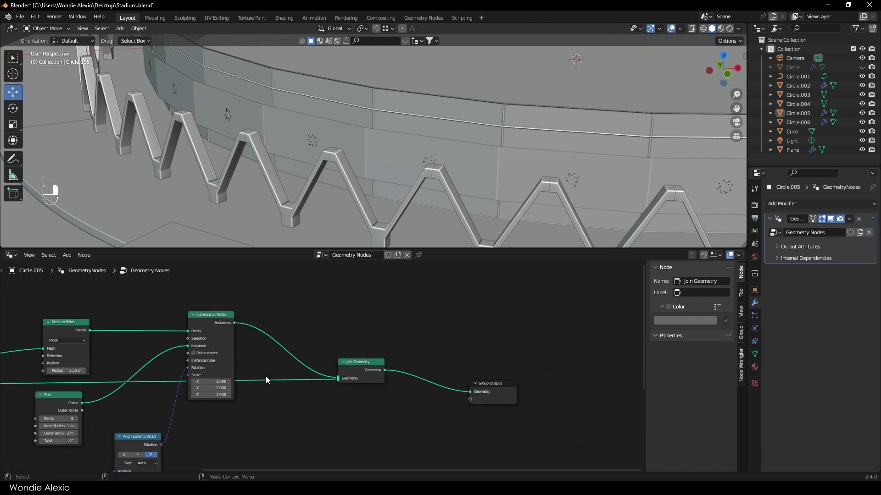
scroll(456, 395, up, 1)
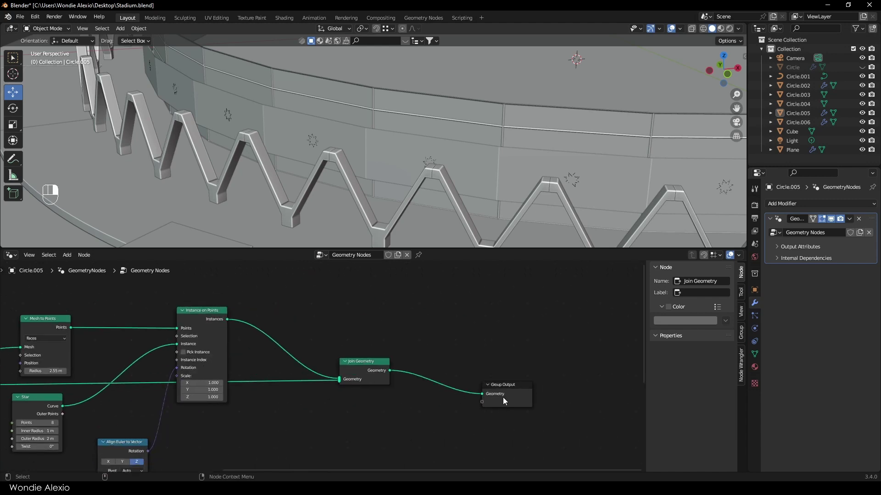
scroll(503, 397, up, 3)
scroll(292, 358, down, 1)
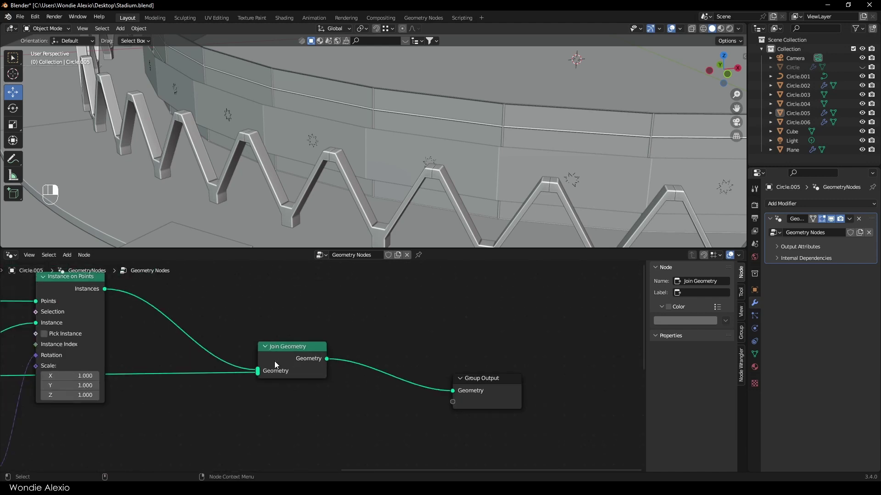
drag(275, 362, 274, 424)
drag(474, 390, 486, 431)
click(390, 352)
key(shift+a)
click(348, 260)
text(fil)
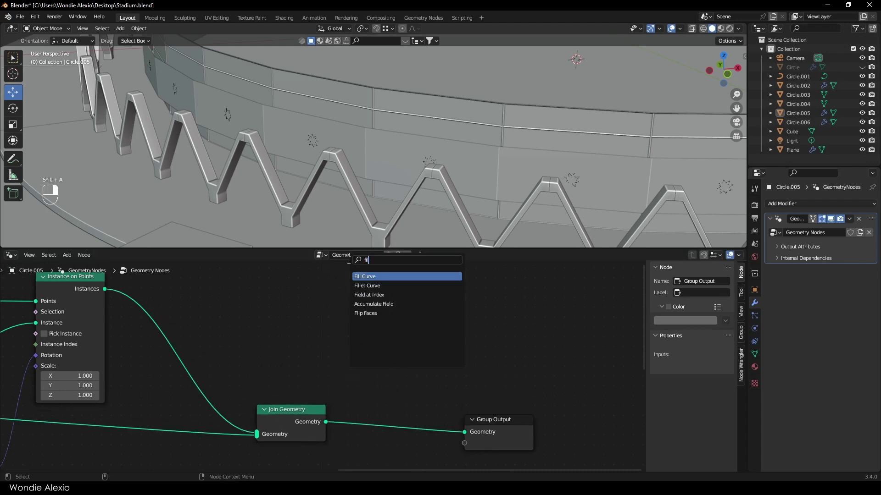
click(371, 276)
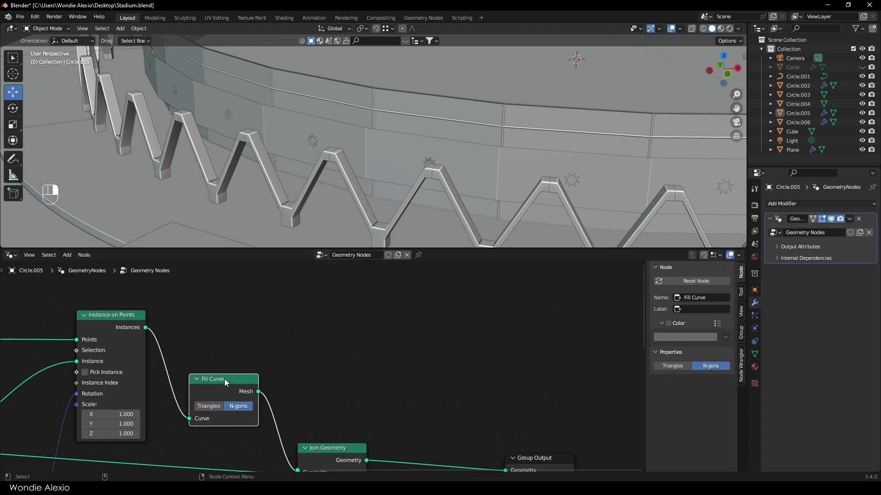
click(411, 351)
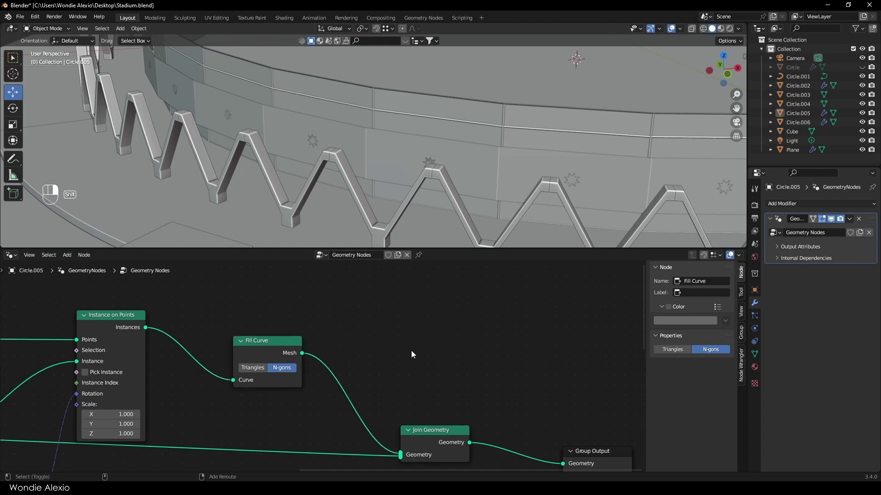
Insert an Extrude Mesh node set to Faces between Fill Curve and Join Geometry, and shift Join Geometry to make room.
key(shift+a)
click(376, 265)
text(ext)
click(397, 280)
click(366, 359)
middle_drag(411, 376, 212, 326)
drag(313, 407, 368, 430)
middle_drag(469, 423, 449, 410)
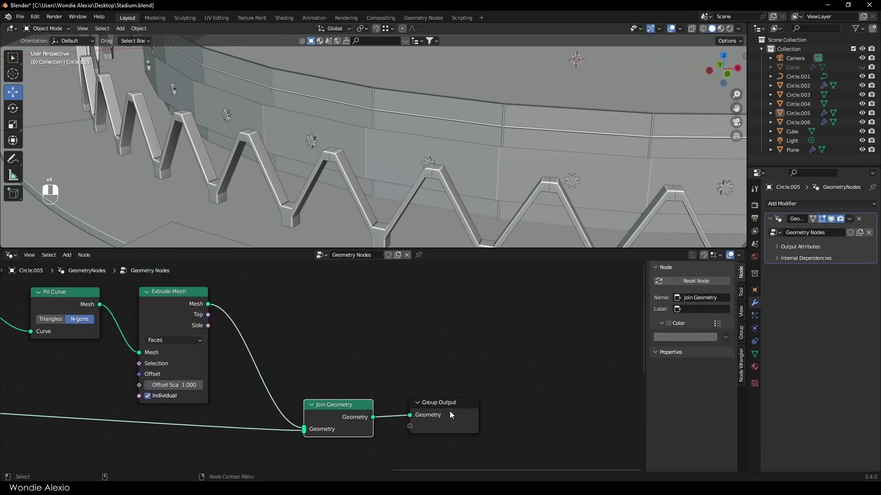
Spread the end nodes apart and insert a Mesh Boolean node set to Difference between Extrude Mesh and Join Geometry.
scroll(449, 410, down, 1)
scroll(546, 461, down, 4)
drag(403, 401, 552, 454)
drag(332, 395, 390, 456)
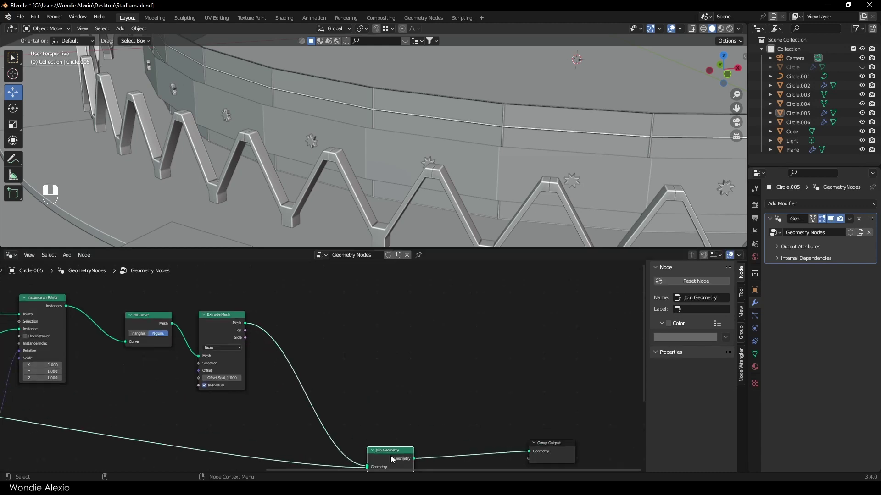
drag(225, 317, 242, 296)
key(shift+a)
click(351, 265)
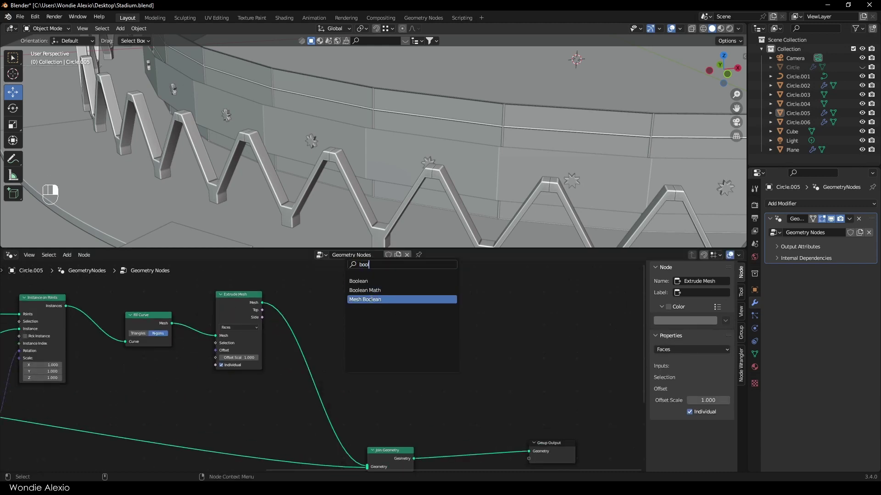
click(371, 299)
click(327, 395)
middle_drag(327, 395, 447, 351)
scroll(427, 370, up, 1)
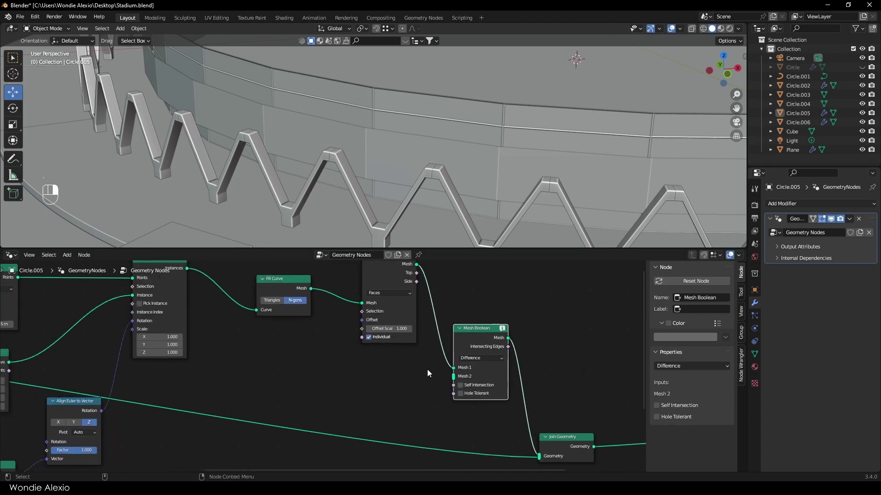
Move the extruded stars' link to the Boolean's Mesh 2 input and insert a second Extrude Mesh node on the band geometry's link.
drag(453, 368, 447, 369)
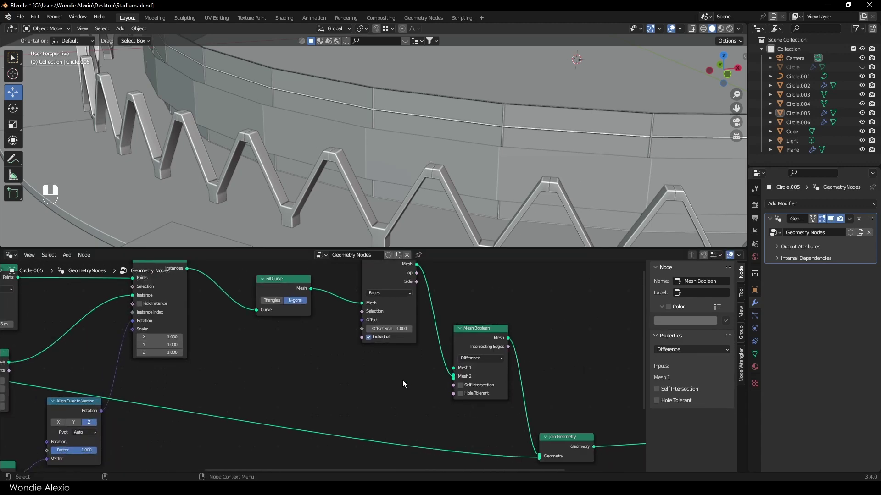
scroll(403, 380, down, 1)
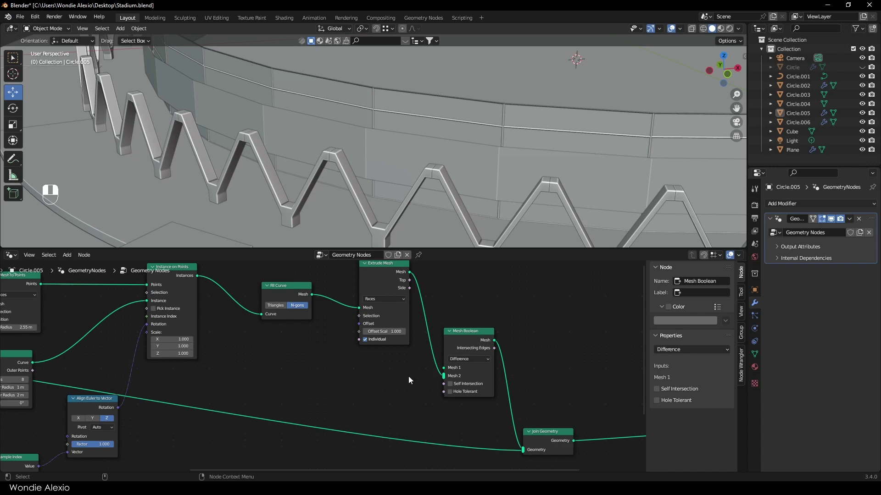
scroll(390, 379, down, 1)
scroll(391, 378, down, 1)
key(shift+a)
text(extr)
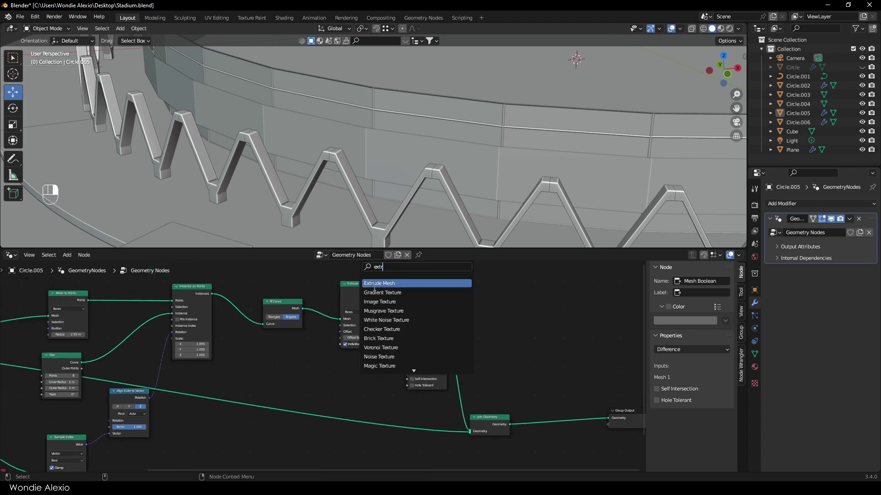
key(Return)
click(348, 374)
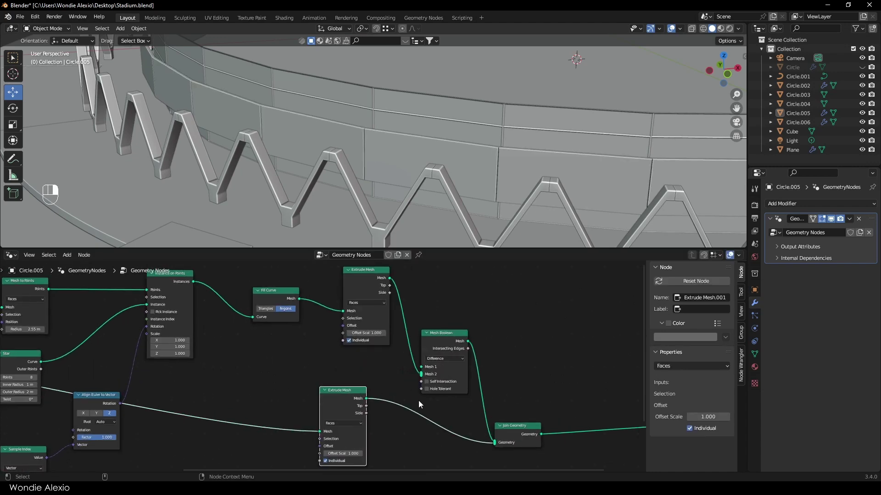
Link the band's Extrude Mesh output to the Mesh 1 input of the Mesh Boolean node.
scroll(425, 428, up, 1)
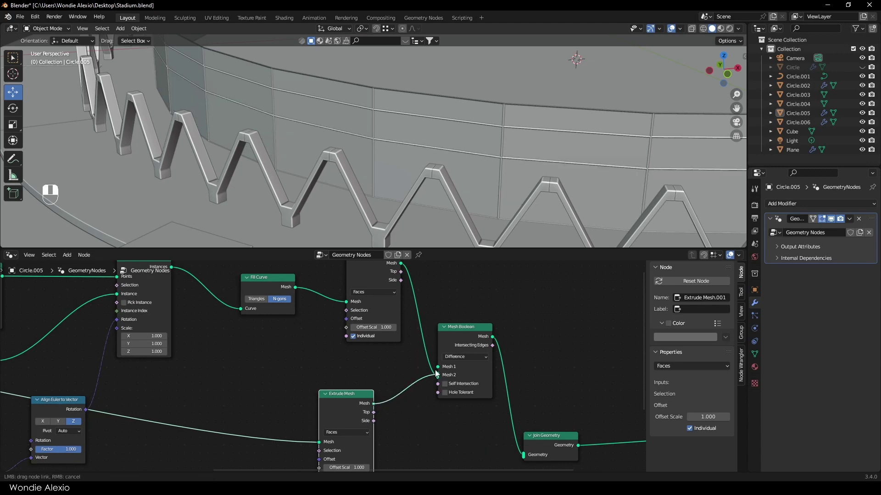
drag(436, 374, 438, 374)
middle_drag(455, 208, 422, 197)
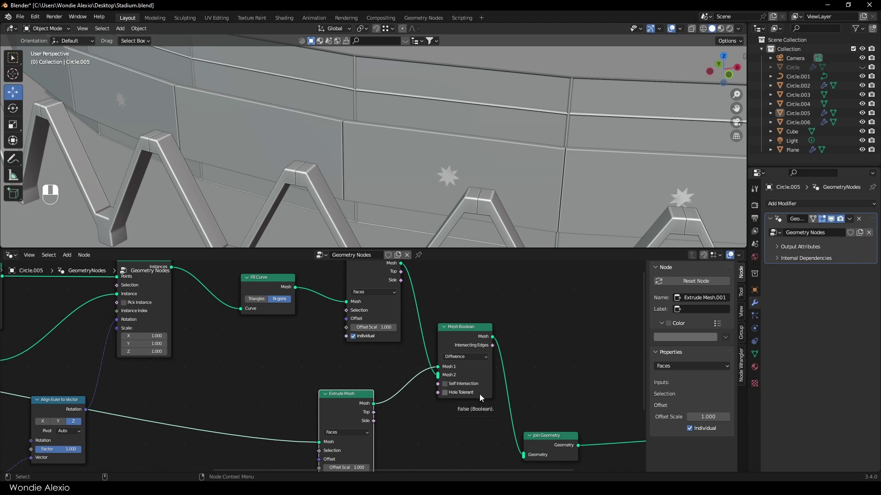
Dissolve the Join Geometry node so Mesh Boolean feeds Group Output directly, and move the end nodes closer together.
middle_drag(480, 394, 205, 386)
drag(236, 423, 263, 377)
drag(421, 420, 454, 403)
click(273, 381)
key(ctrl+x)
middle_drag(276, 380, 432, 378)
drag(596, 404, 412, 339)
middle_drag(408, 343, 509, 383)
drag(415, 407, 439, 403)
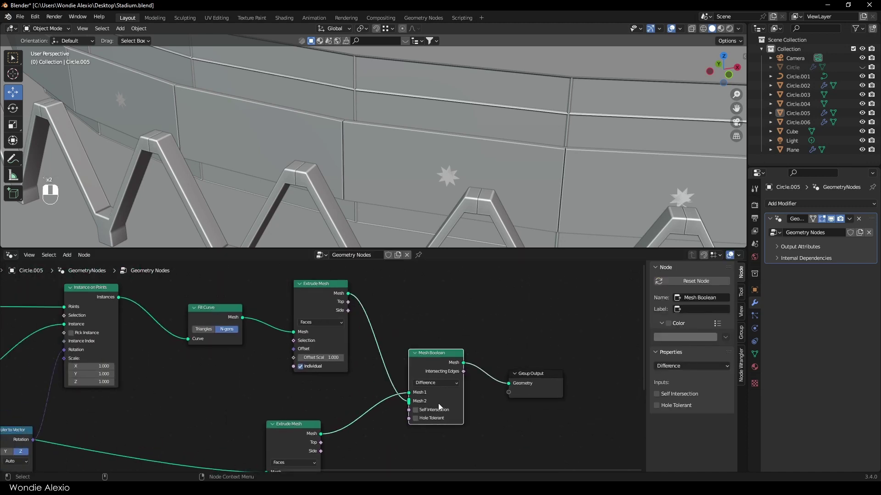
Turn off Individual on the band's Extrude Mesh node and check the whole band in the viewport.
scroll(439, 403, up, 1)
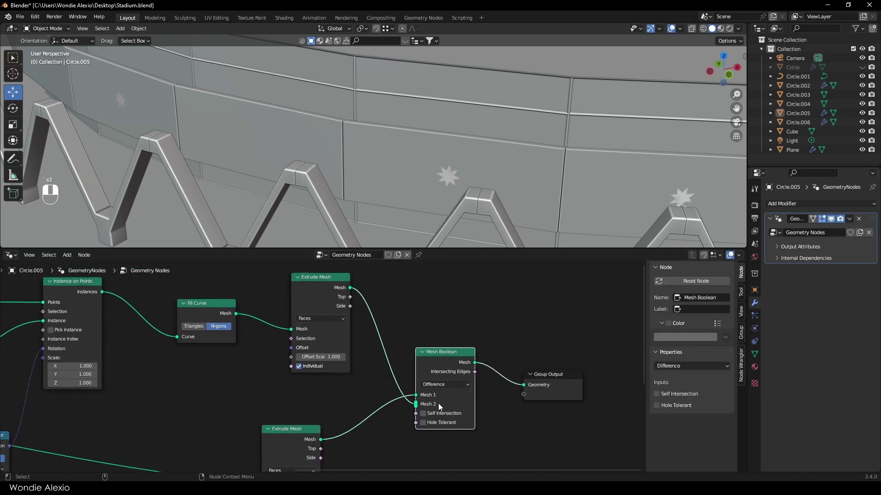
scroll(399, 399, up, 2)
middle_drag(369, 449, 442, 345)
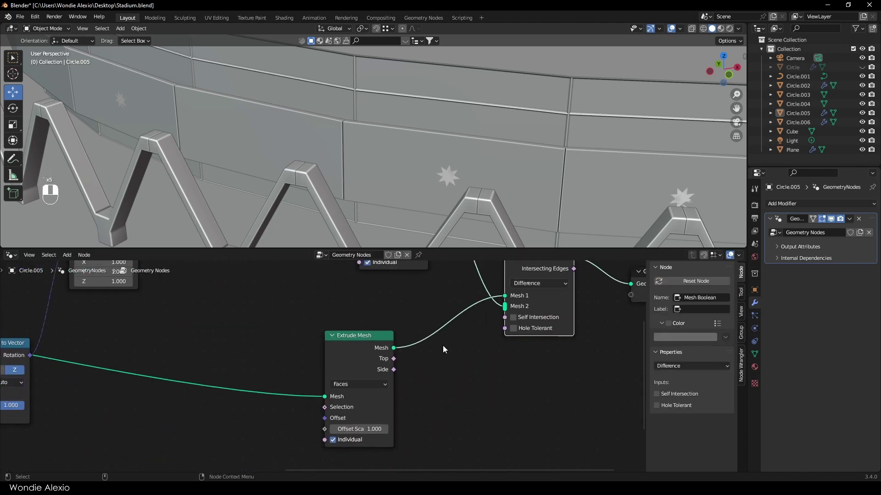
click(332, 440)
scroll(328, 367, down, 1)
scroll(436, 192, down, 5)
middle_drag(435, 191, 360, 233)
scroll(343, 366, down, 1)
scroll(207, 356, down, 3)
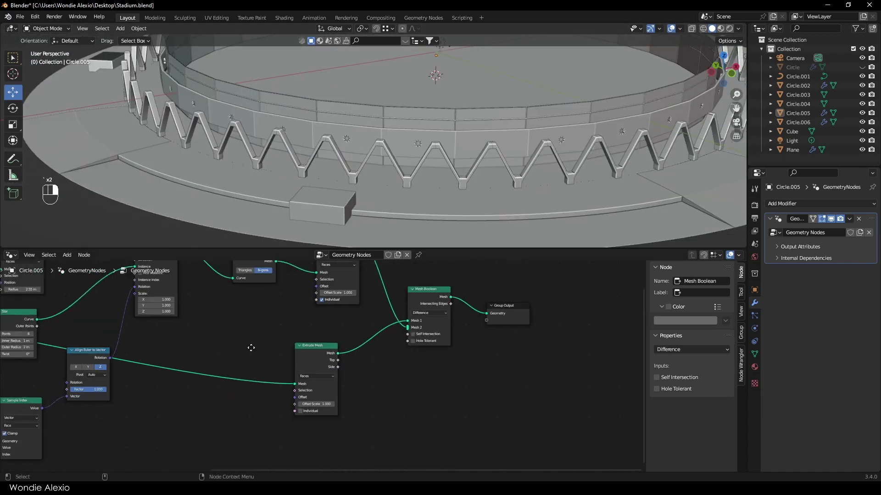
Set the Star node to 12 points with an inner radius of 3 m and an outer radius of 5 m.
middle_drag(252, 349, 643, 354)
scroll(348, 399, up, 1)
scroll(412, 319, up, 1)
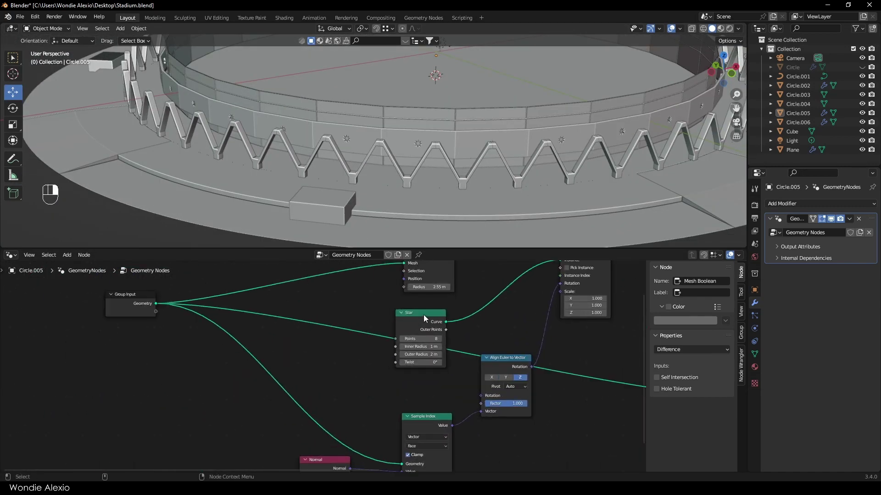
middle_drag(245, 437, 305, 362)
scroll(304, 362, up, 6)
scroll(305, 364, down, 3)
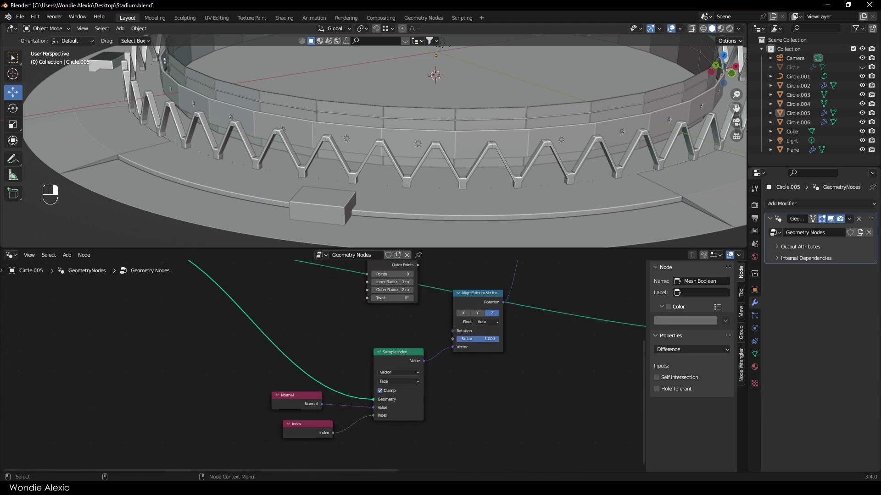
scroll(416, 345, down, 3)
click(427, 318)
scroll(427, 318, up, 4)
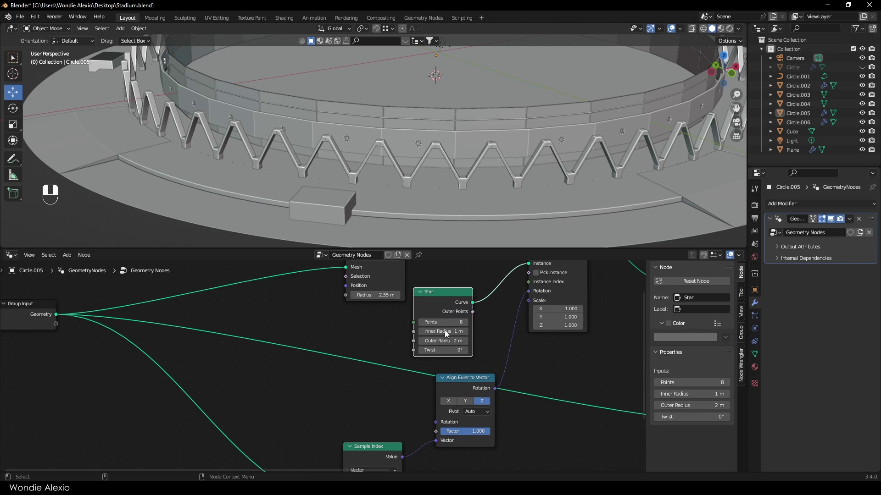
scroll(447, 334, up, 2)
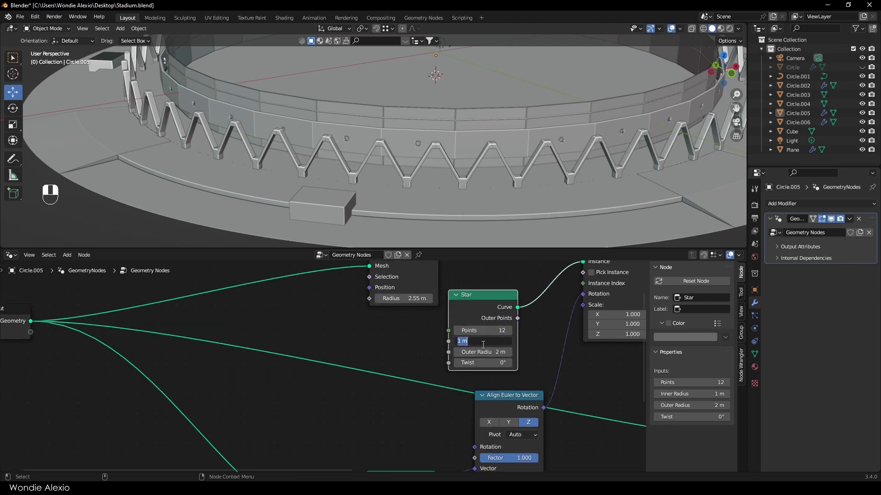
text(5)
key(Return)
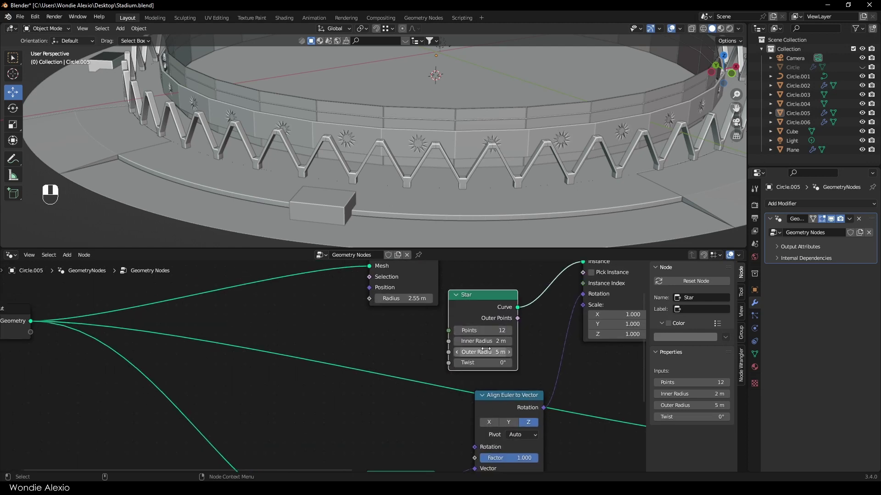
text(3)
key(Return)
Unhide all hidden objects so the dome appears above the star-cut band.
middle_drag(485, 341, 263, 440)
middle_drag(331, 178, 424, 180)
scroll(331, 198, down, 4)
key(alt+h)
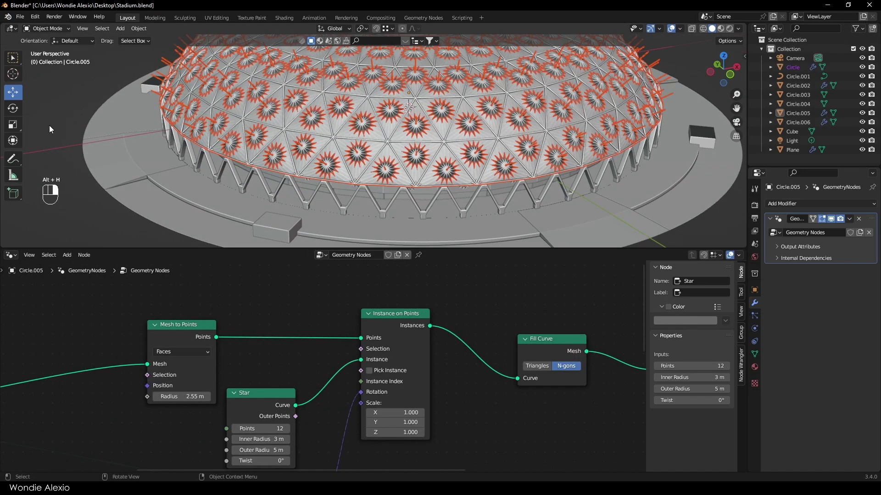
Split the 3D viewport and show the reference image 06adey2.jpg in an Image Editor beside the model.
drag(2, 24, 253, 33)
click(10, 28)
click(39, 65)
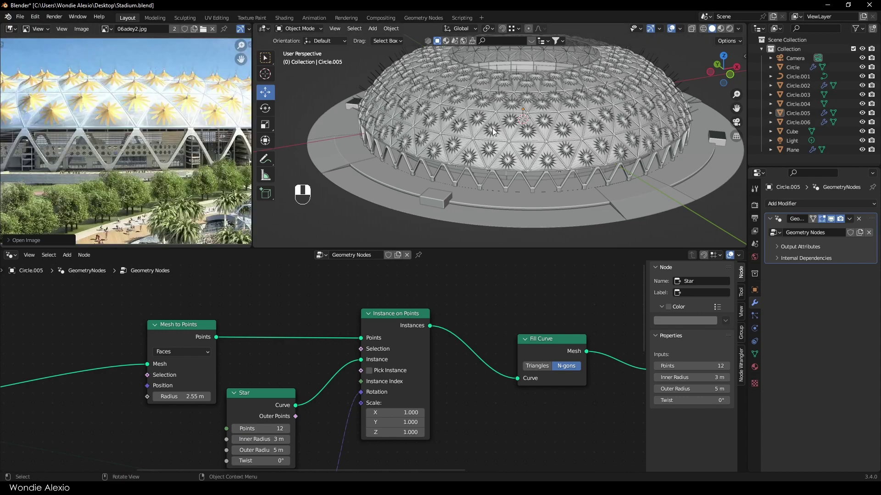
Hide the dome object and view the stadium up close without it.
click(492, 128)
key(h)
scroll(546, 182, up, 4)
scroll(144, 82, up, 4)
scroll(440, 179, up, 2)
middle_drag(440, 180, 544, 176)
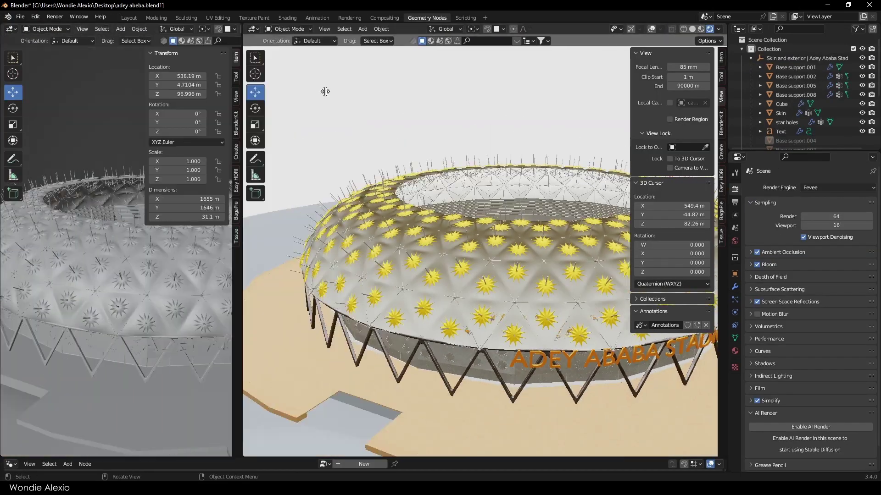
In the adey abeba.blend1 file, turn the widened left area into a Shader Editor and examine the Skin object's Balloon shader nodes.
drag(325, 91, 484, 91)
click(10, 29)
click(28, 117)
scroll(257, 183, up, 4)
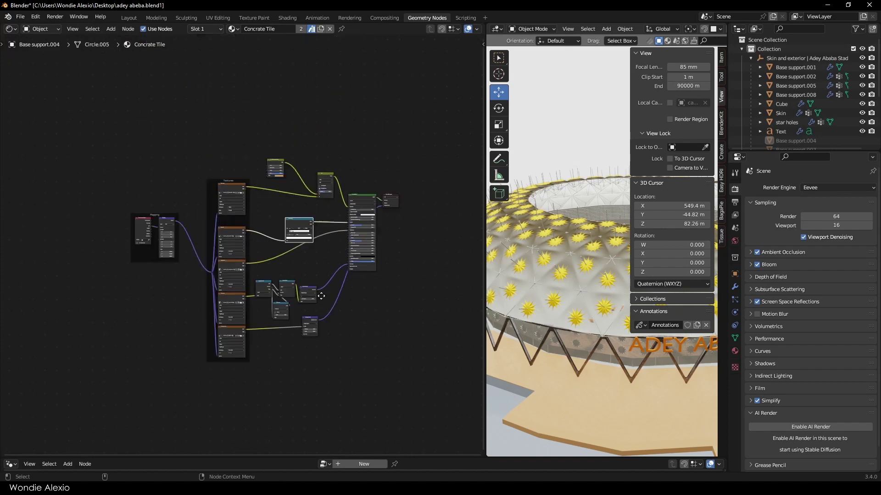
click(517, 230)
scroll(186, 128, up, 2)
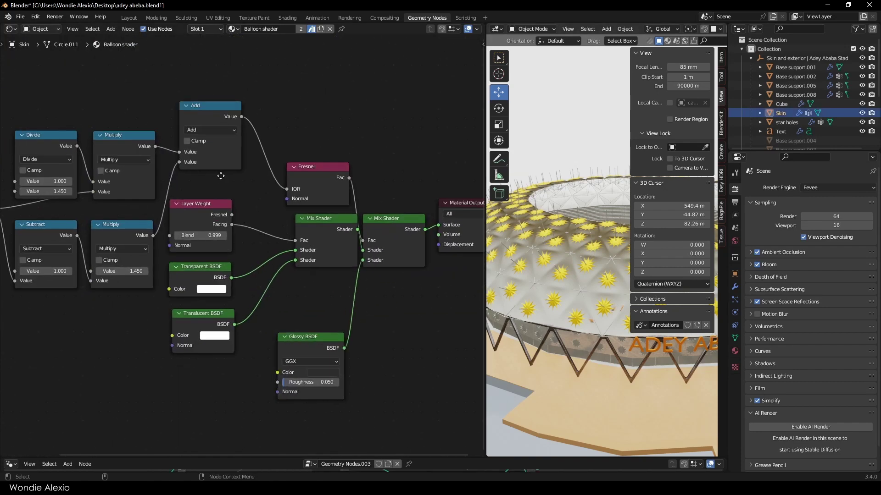
middle_drag(205, 34, 220, 37)
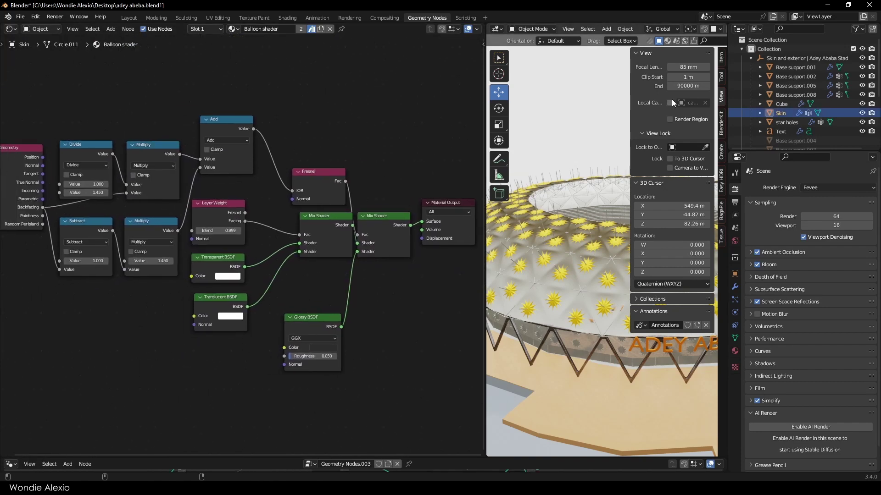
Hide the 3D viewport's sidebar and toolbar, zoom in on the skin, and open the list of available materials for Skin.
key(n)
key(t)
scroll(596, 247, up, 3)
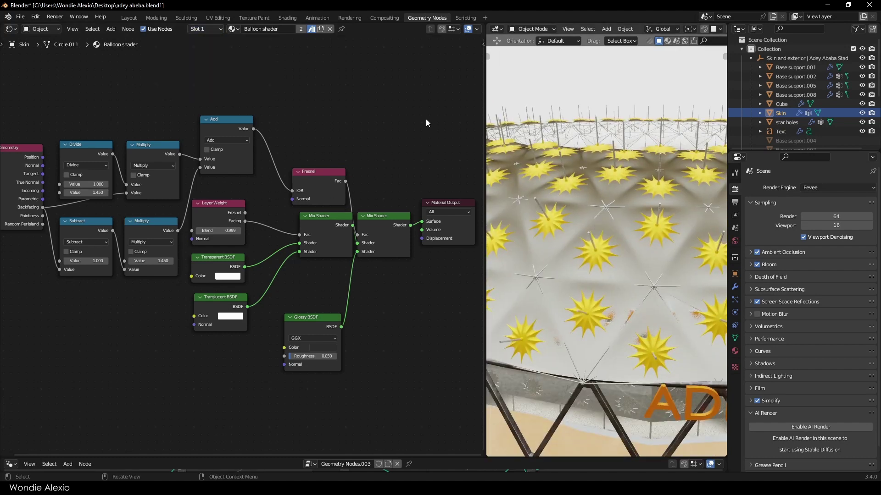
click(735, 351)
click(751, 226)
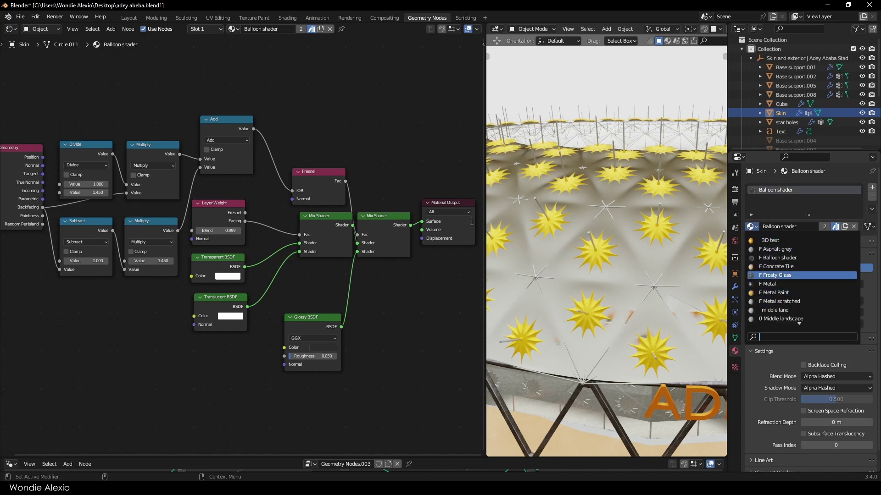
Switch the left area to the Geometry Node Editor and inspect the Set Material node of the flower instances.
click(11, 29)
click(44, 107)
scroll(214, 194, down, 4)
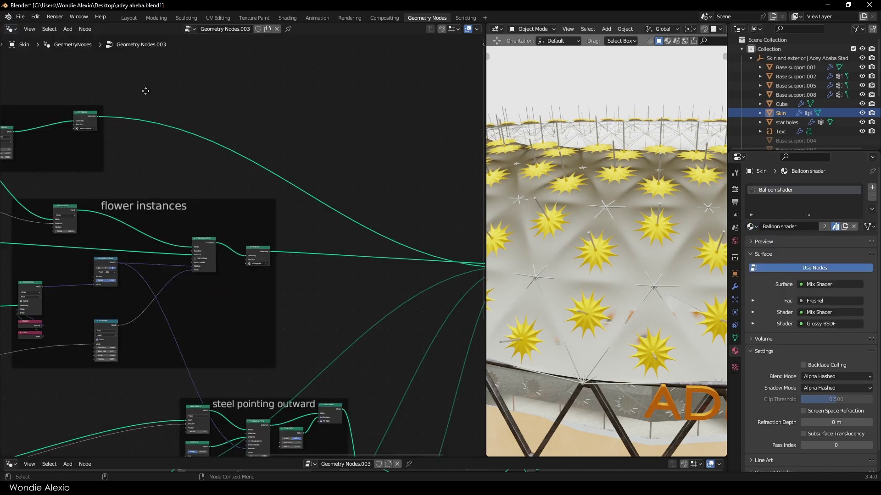
scroll(238, 195, up, 6)
scroll(310, 240, up, 3)
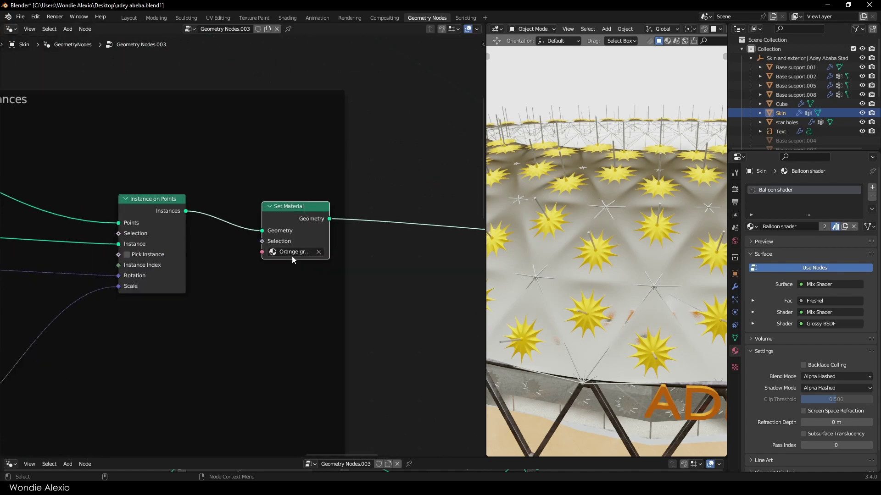
click(303, 255)
Examine the Set Material nodes used for the outward-pointing steel, the space frame and bolt, and the lower skin.
scroll(391, 247, down, 5)
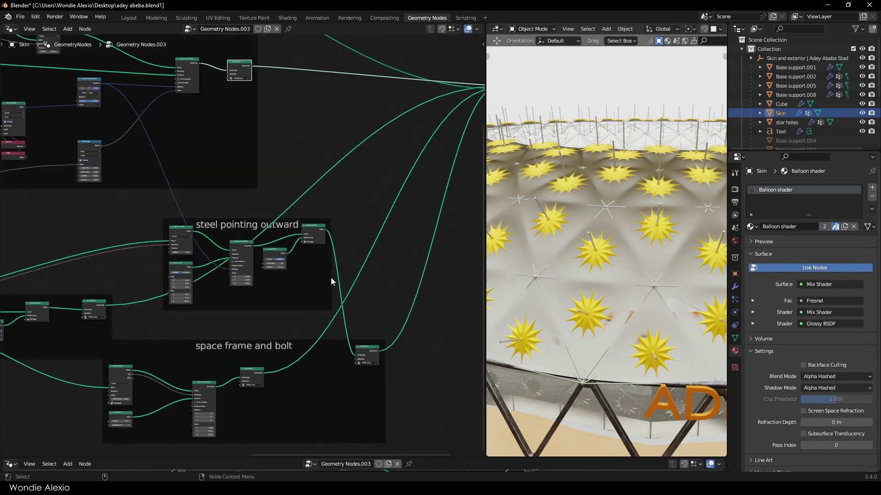
scroll(331, 277, up, 3)
middle_drag(263, 213, 302, 343)
scroll(303, 344, up, 2)
scroll(189, 258, down, 5)
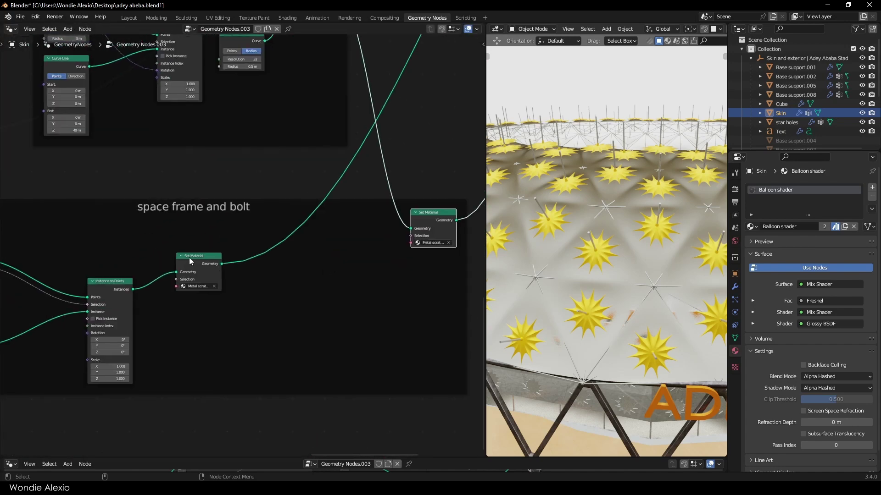
middle_drag(249, 265, 320, 362)
scroll(301, 148, up, 3)
scroll(313, 189, up, 2)
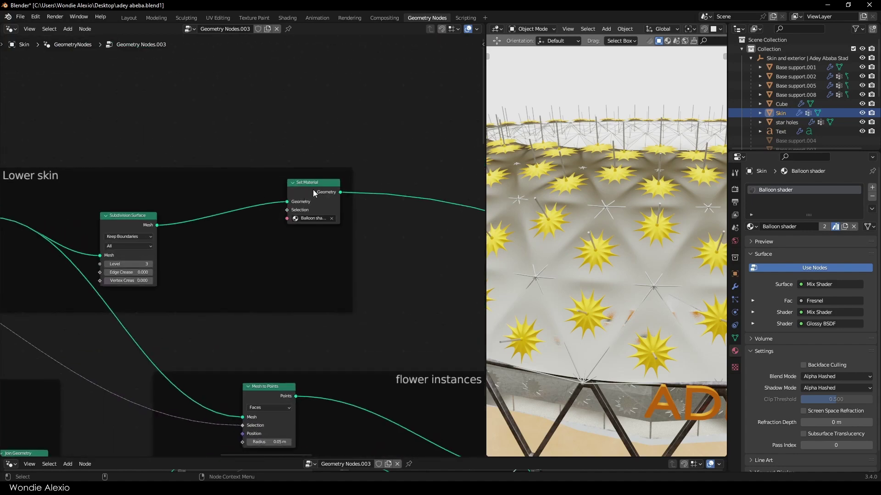
scroll(317, 275, down, 2)
middle_drag(316, 274, 282, 246)
Join the node editor area into the 3D viewport, orbit around the finished stadium, and save the file.
drag(484, 278, 171, 257)
scroll(392, 247, down, 6)
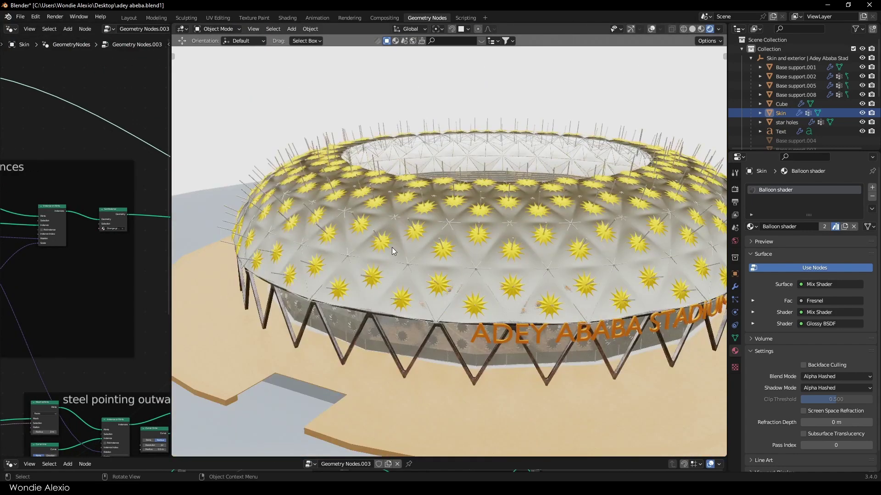
right_click(170, 189)
click(70, 212)
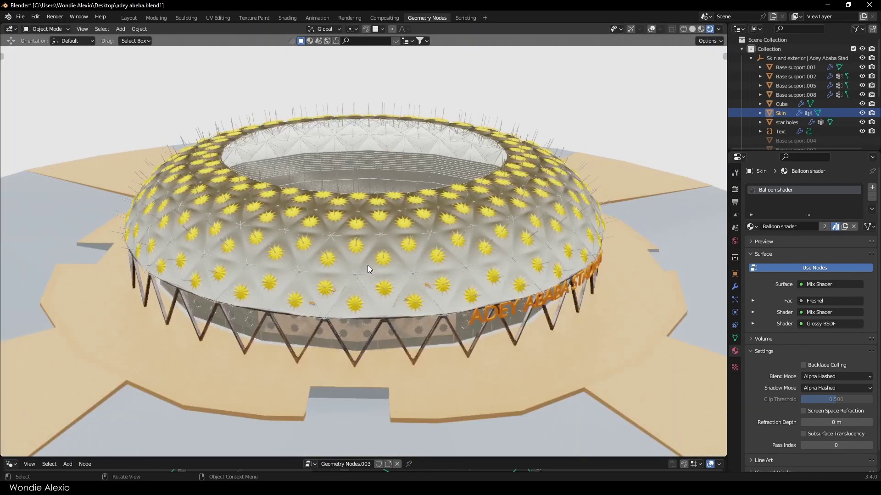
middle_drag(367, 265, 150, 280)
key(ctrl+s)
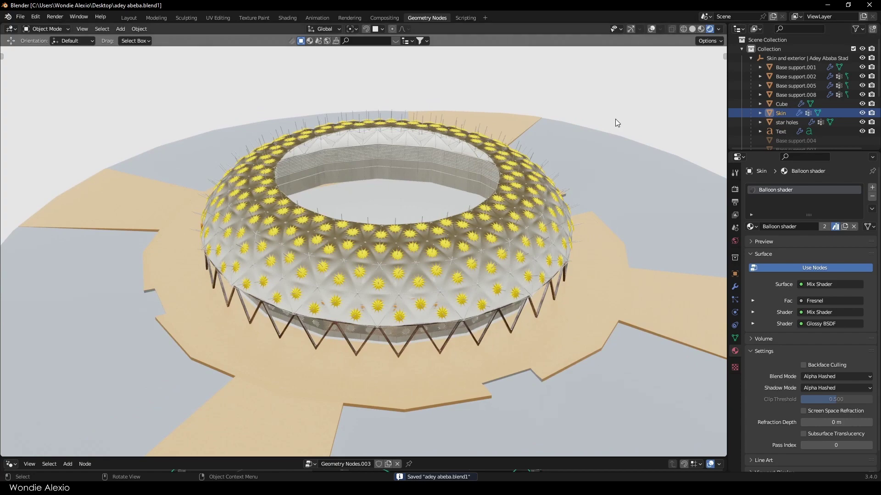